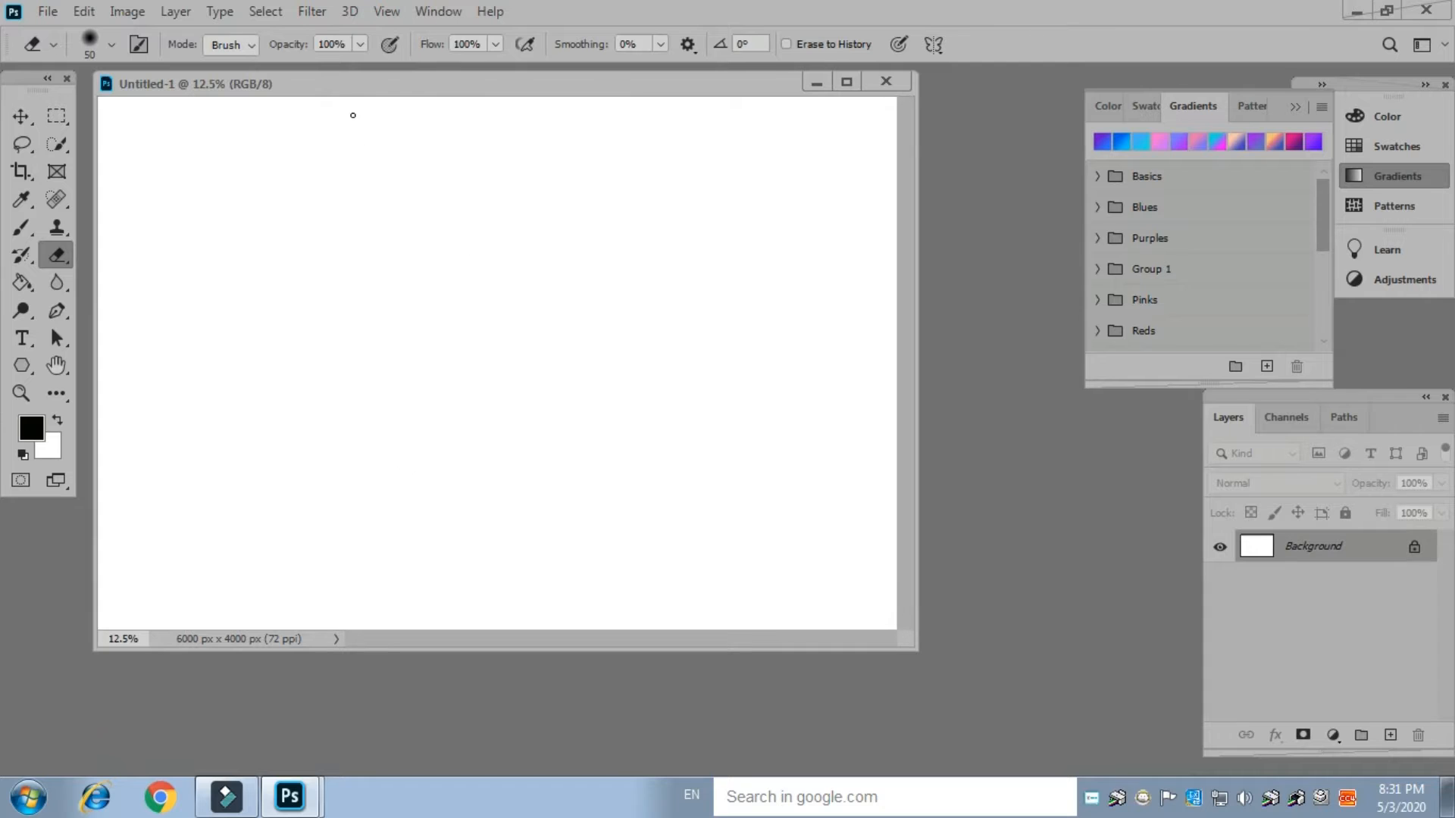
# Crop the blank document to 12 in by 8 in at 300 px/in, with the crop frame covering most of the canvas
pyautogui.moveTo(338, 93); pyautogui.dragTo(471, 118)
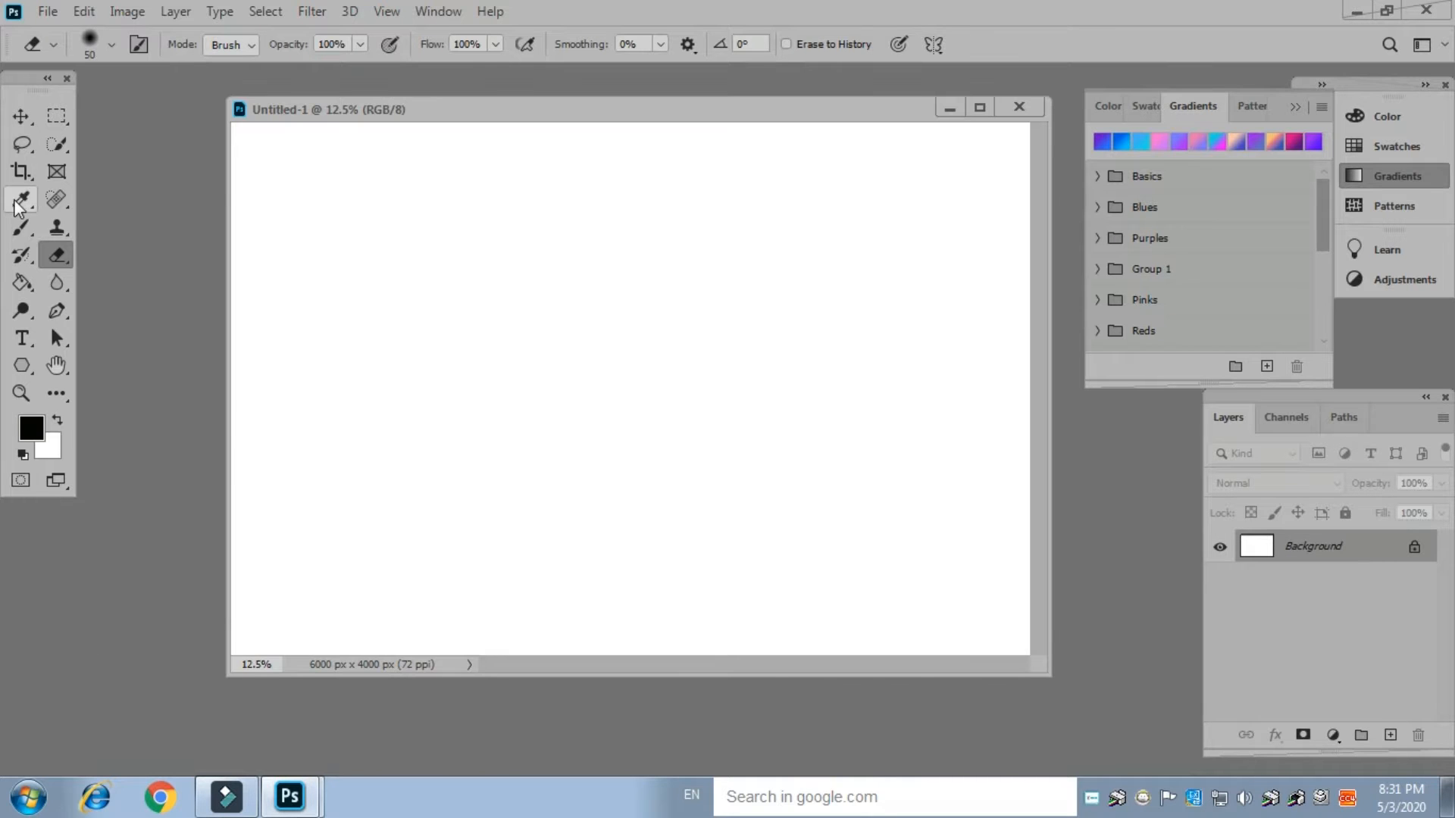
pyautogui.click(20, 178)
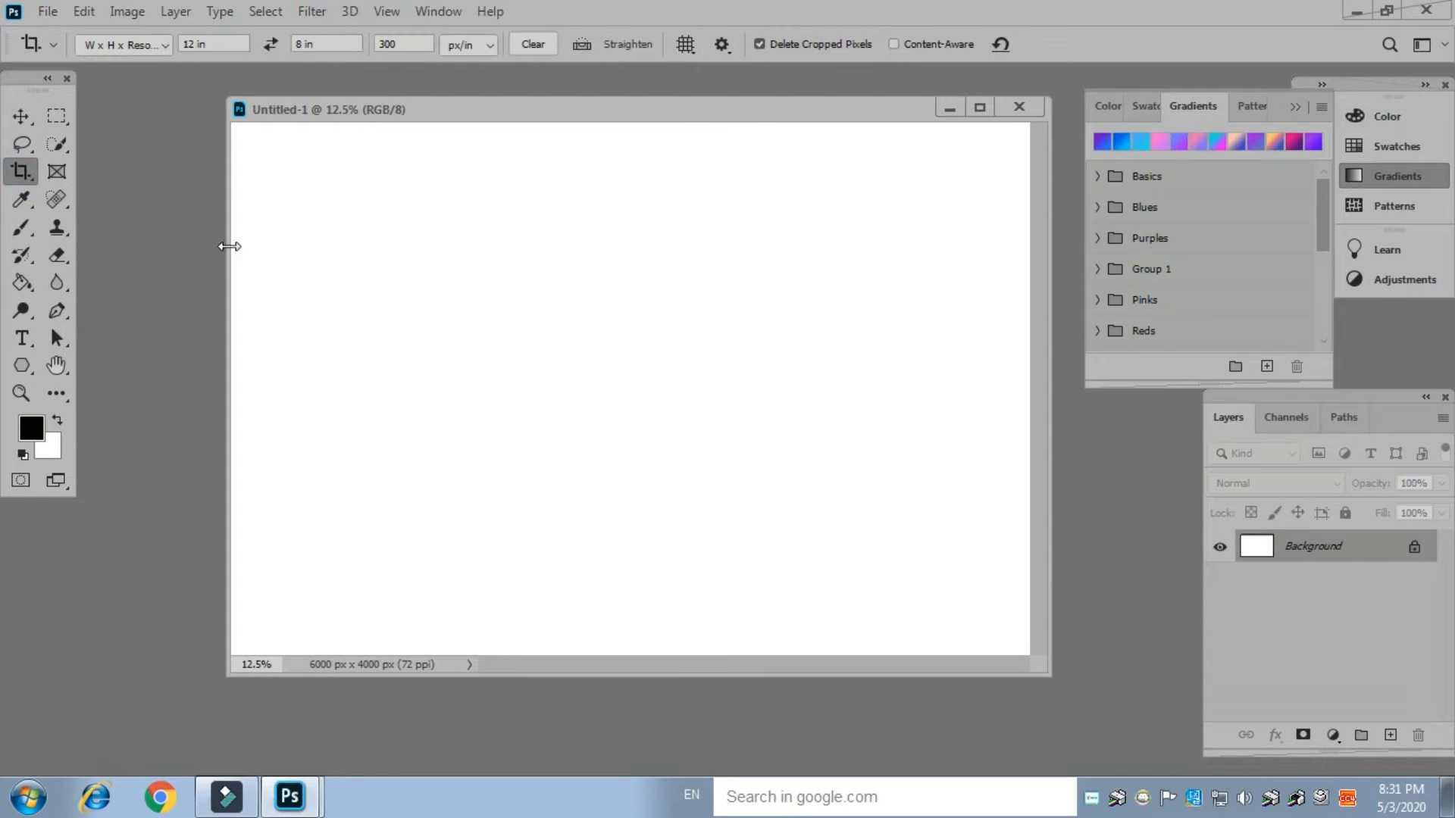
pyautogui.moveTo(252, 158); pyautogui.dragTo(998, 620)
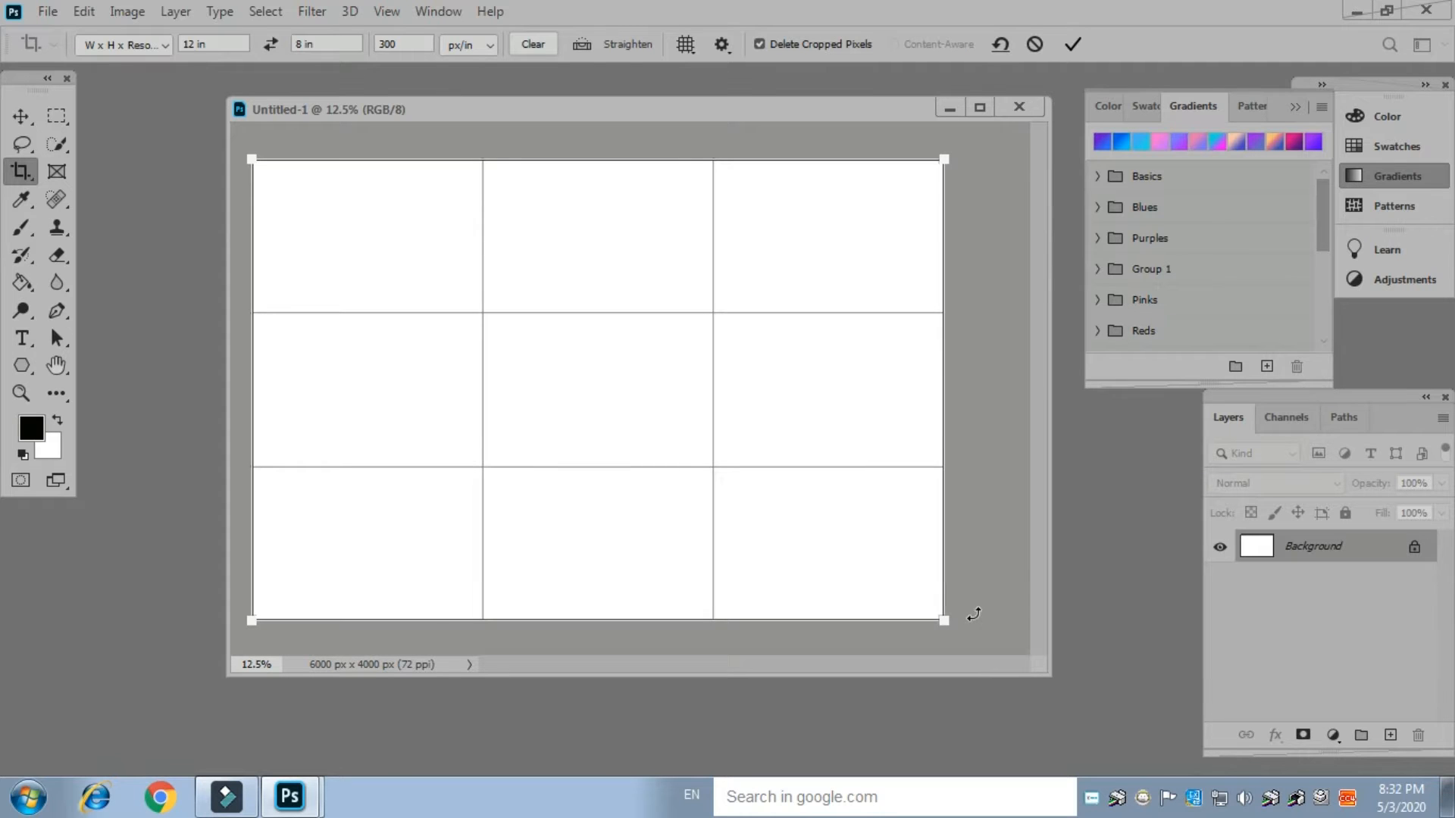
pyautogui.press('Return')
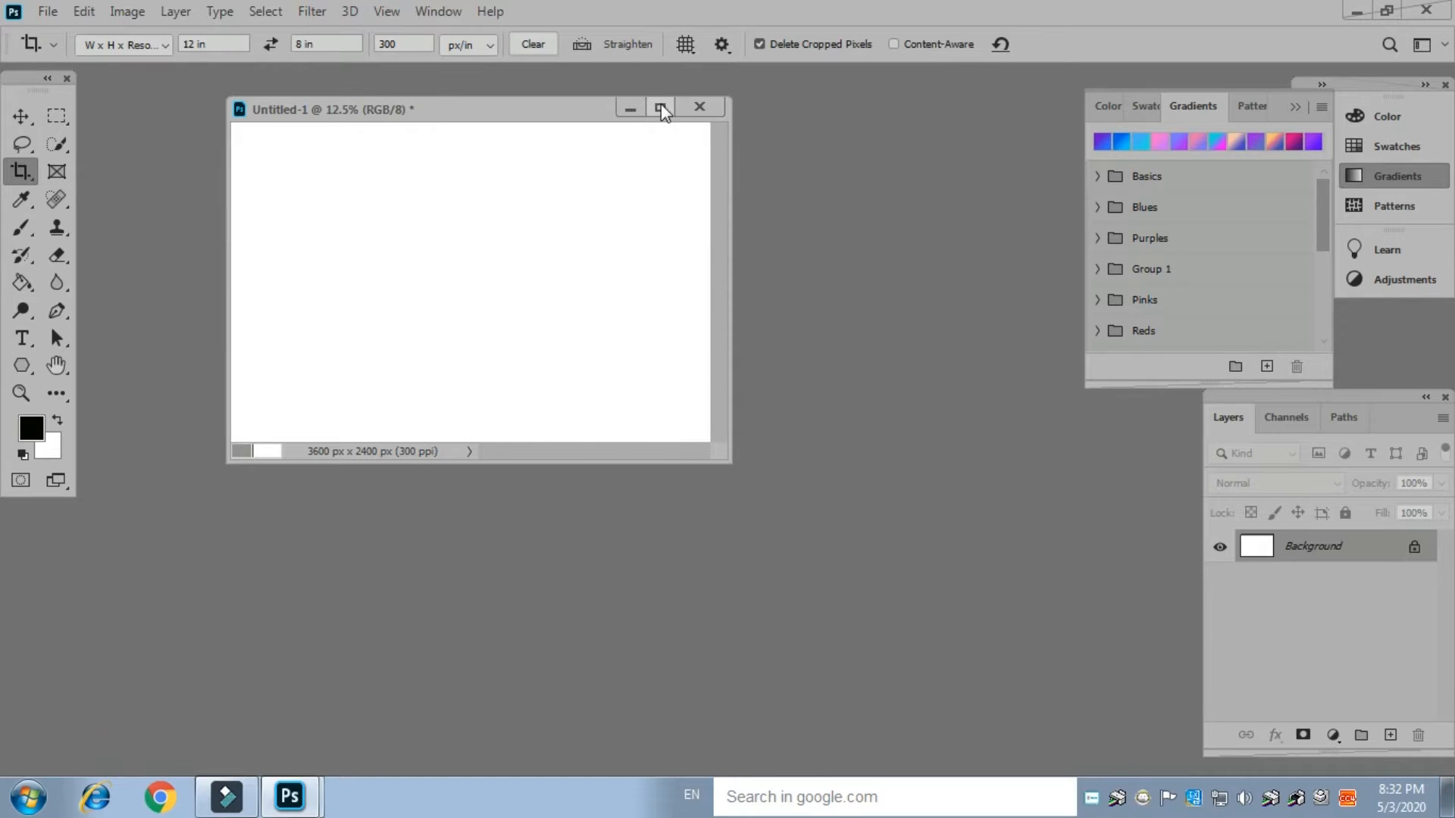
pyautogui.click(661, 106)
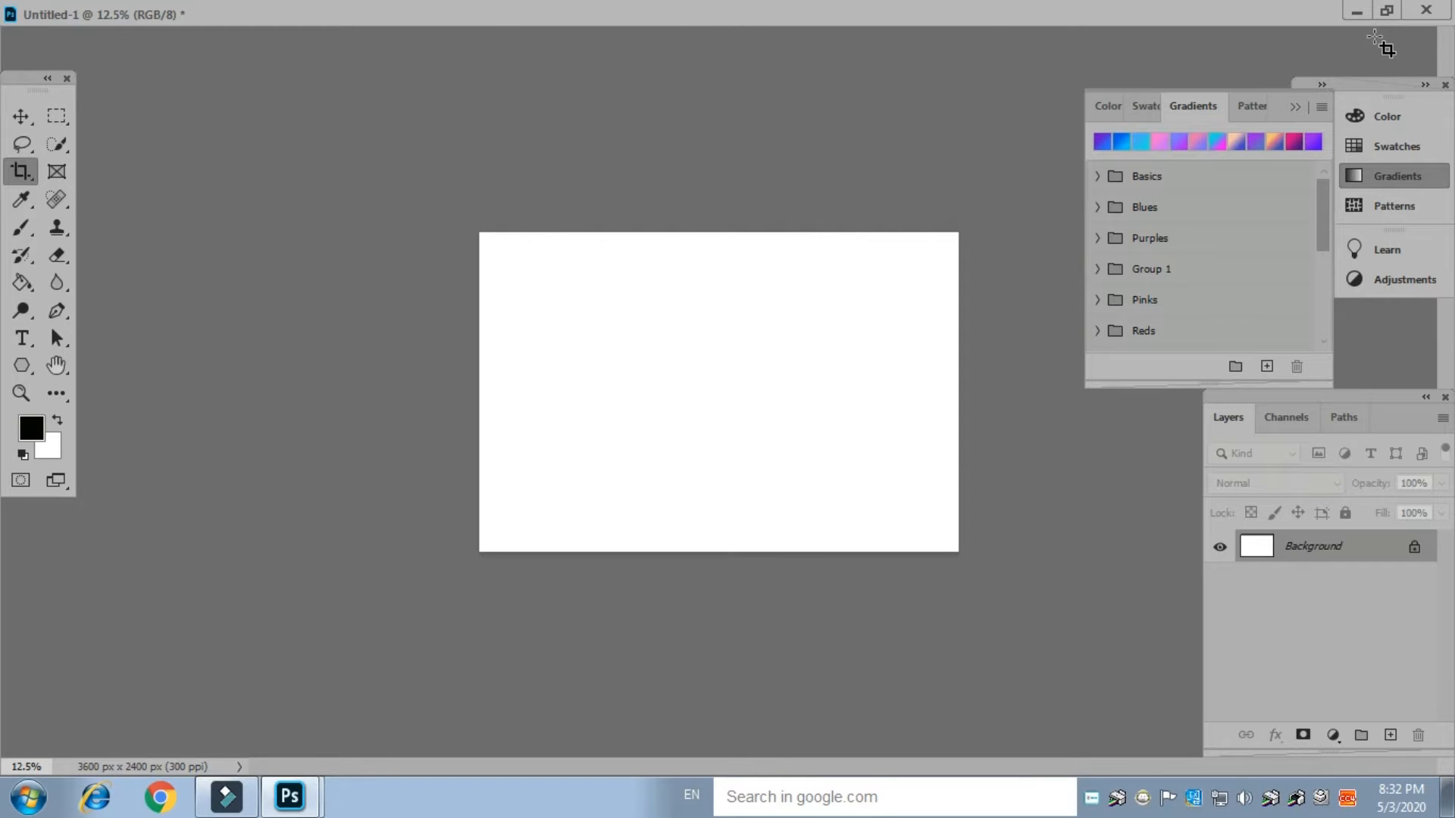
pyautogui.press('f')
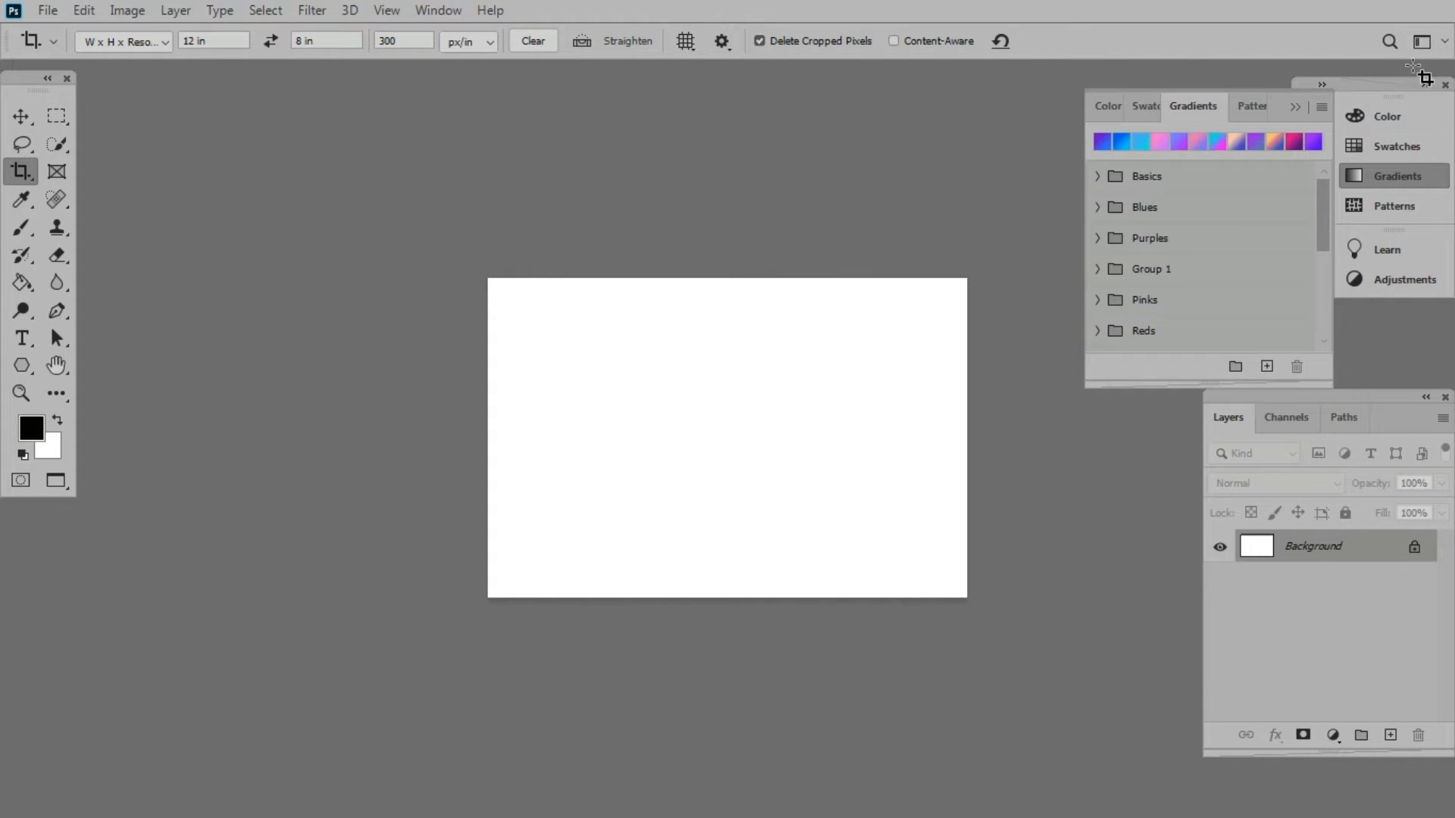
pyautogui.press('f')
pyautogui.press('f')
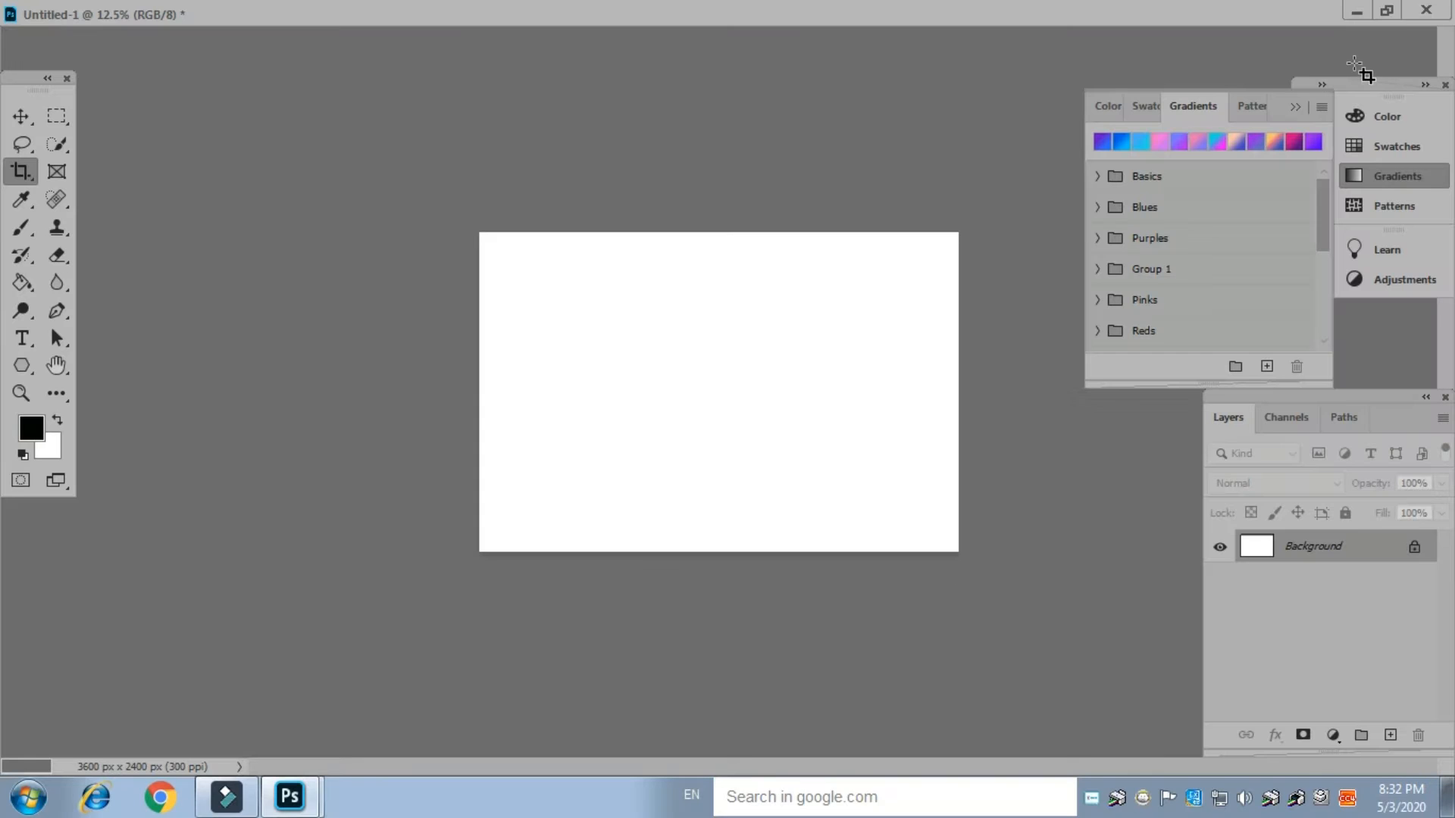
pyautogui.click(1386, 11)
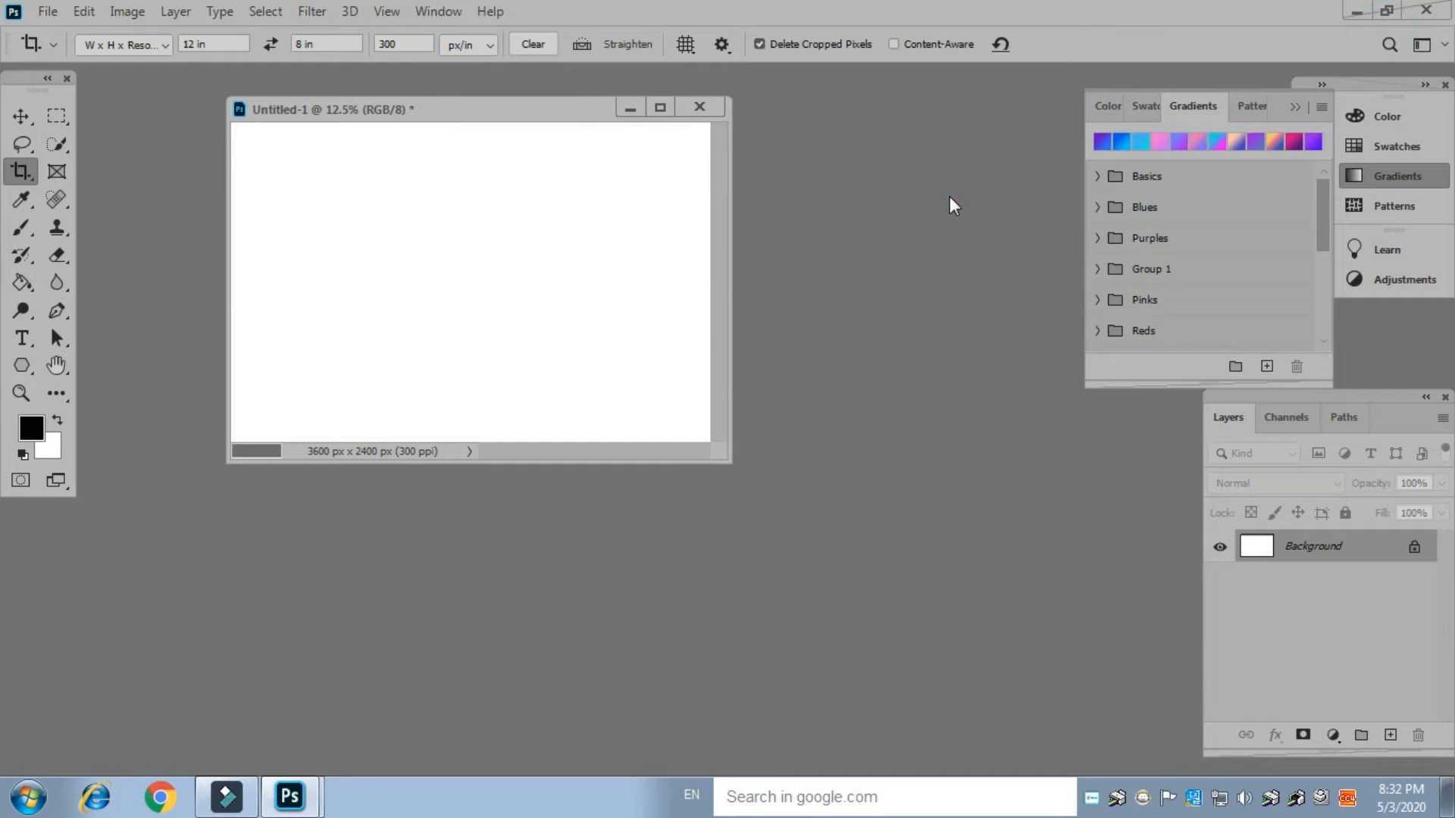
# Open the autumn forest image 3d02564bf18c809e27019da217587ab4 from the New folder inside sceen on Local Disk (D:)
pyautogui.hotkey('ctrl', 'o')
pyautogui.moveTo(510, 225); pyautogui.dragTo(713, 217)
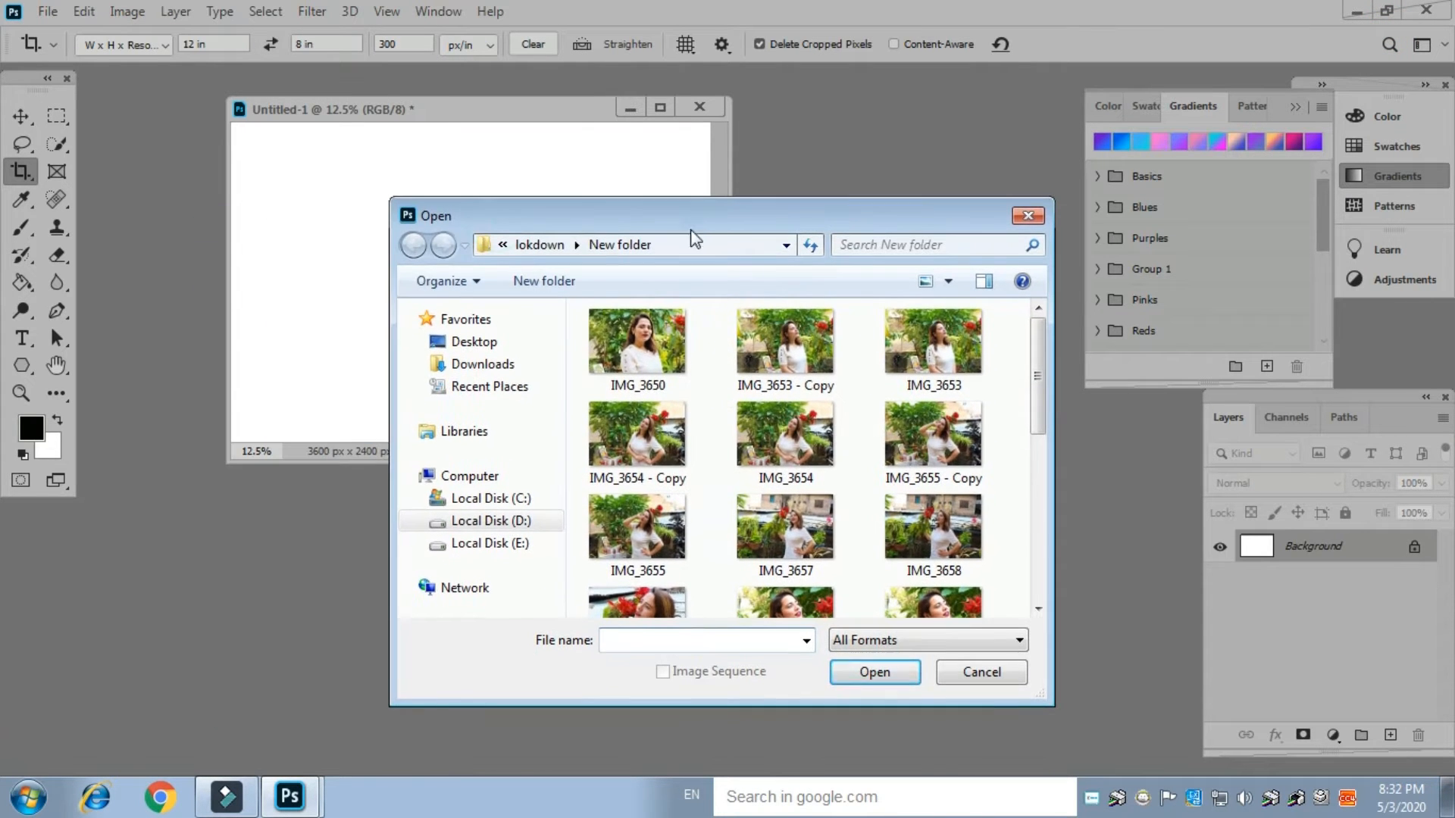
pyautogui.click(518, 522)
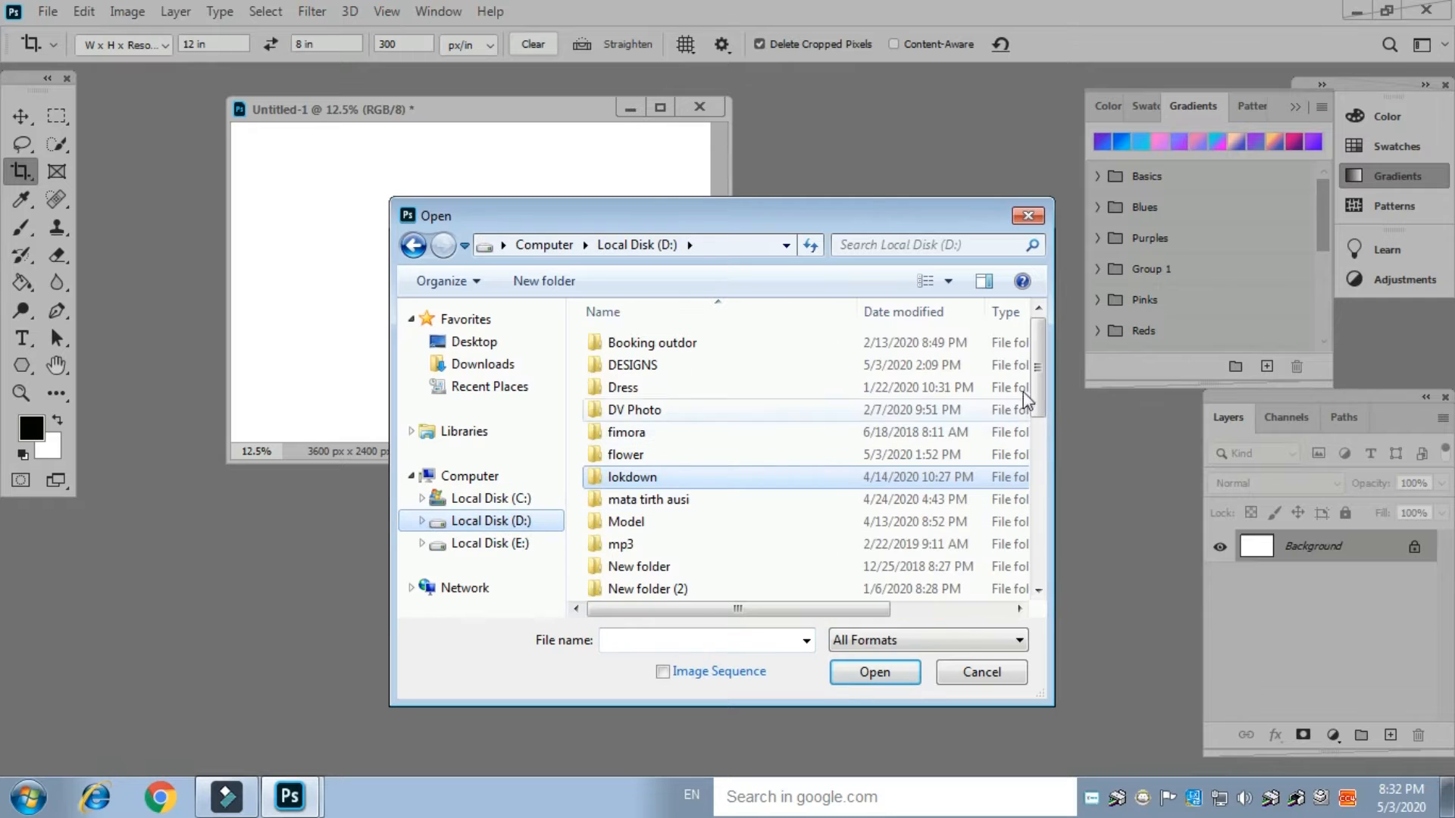
pyautogui.moveTo(1044, 360); pyautogui.dragTo(1029, 470)
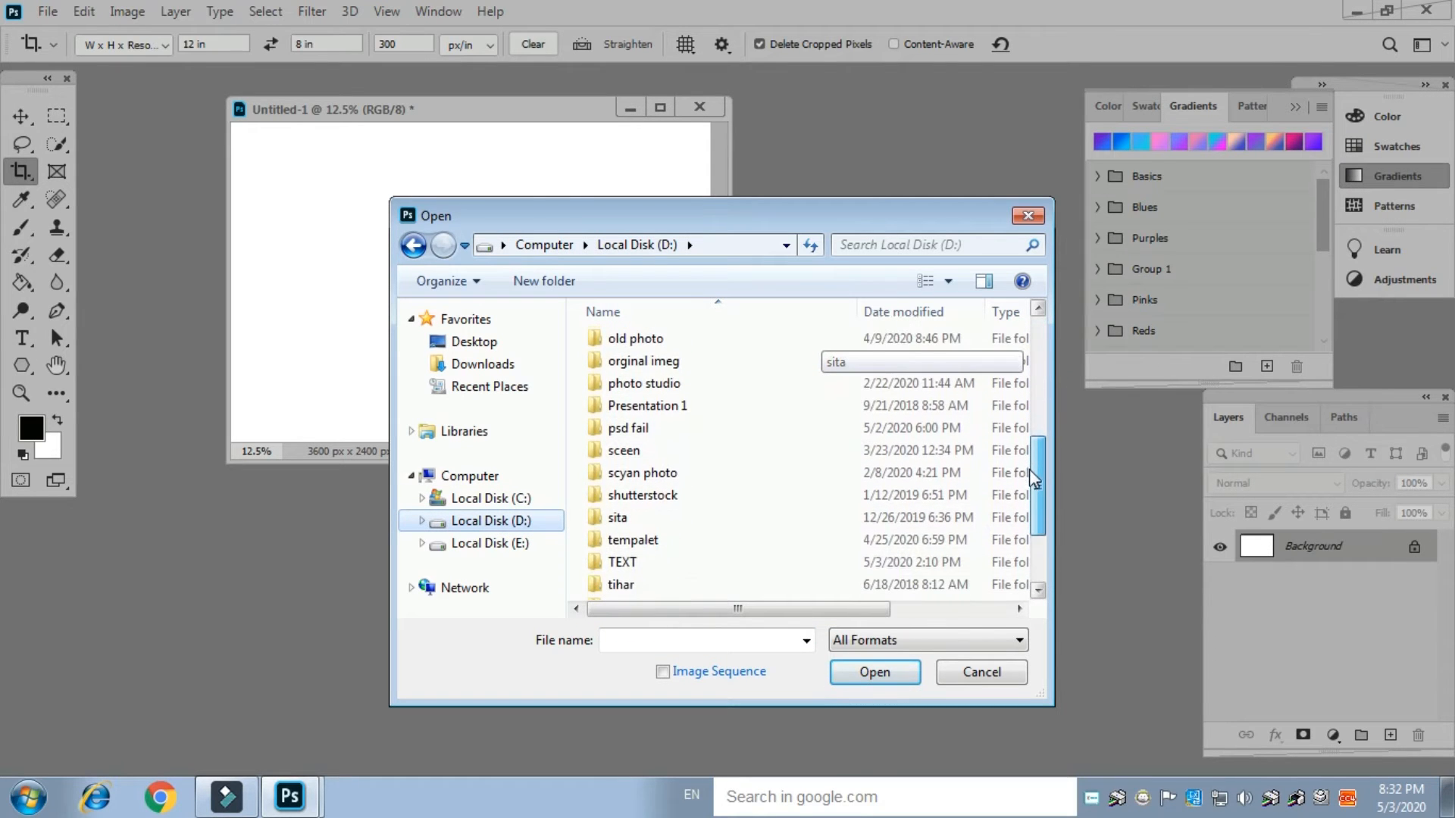
pyautogui.doubleClick(664, 451)
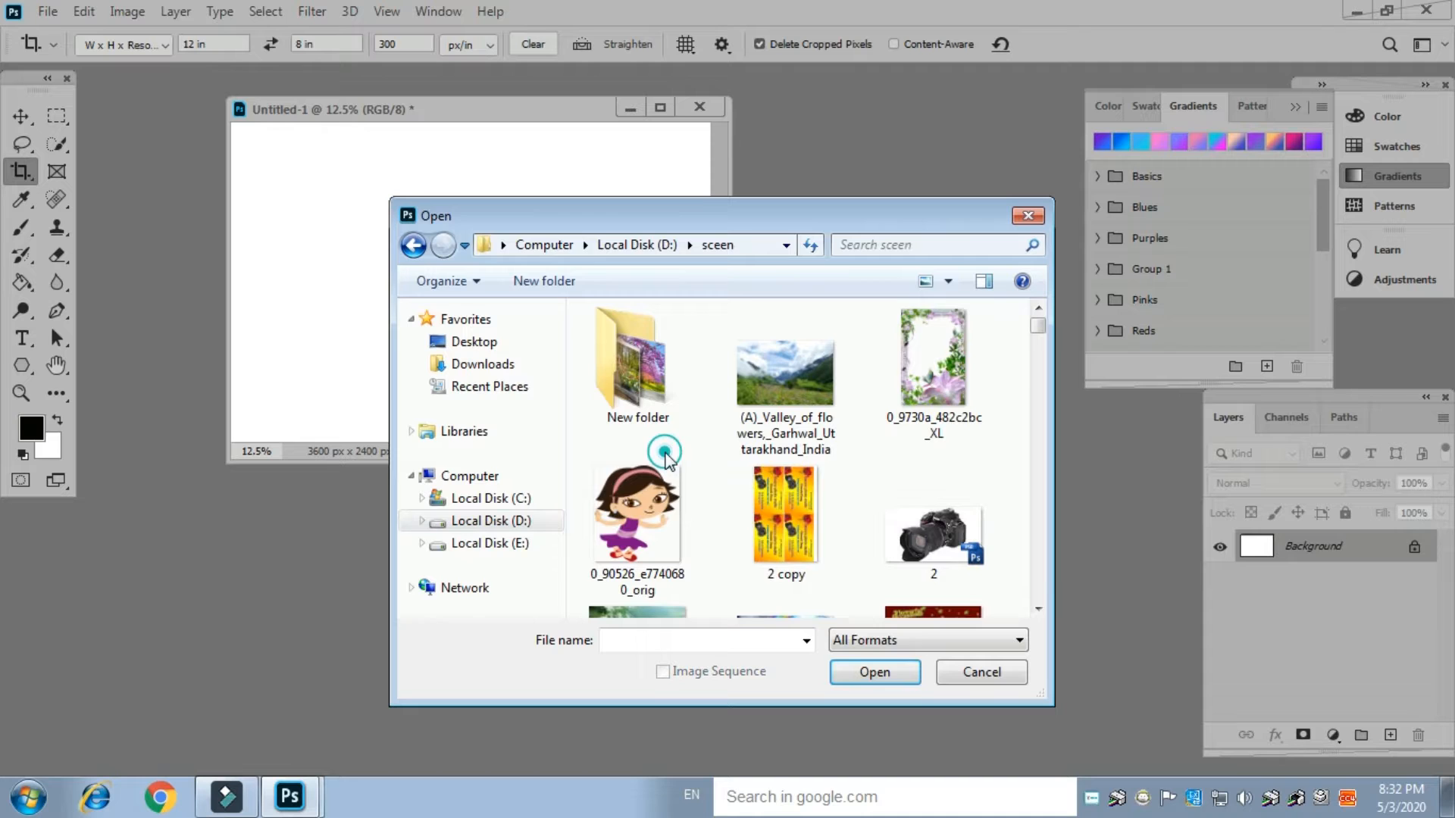
pyautogui.doubleClick(622, 372)
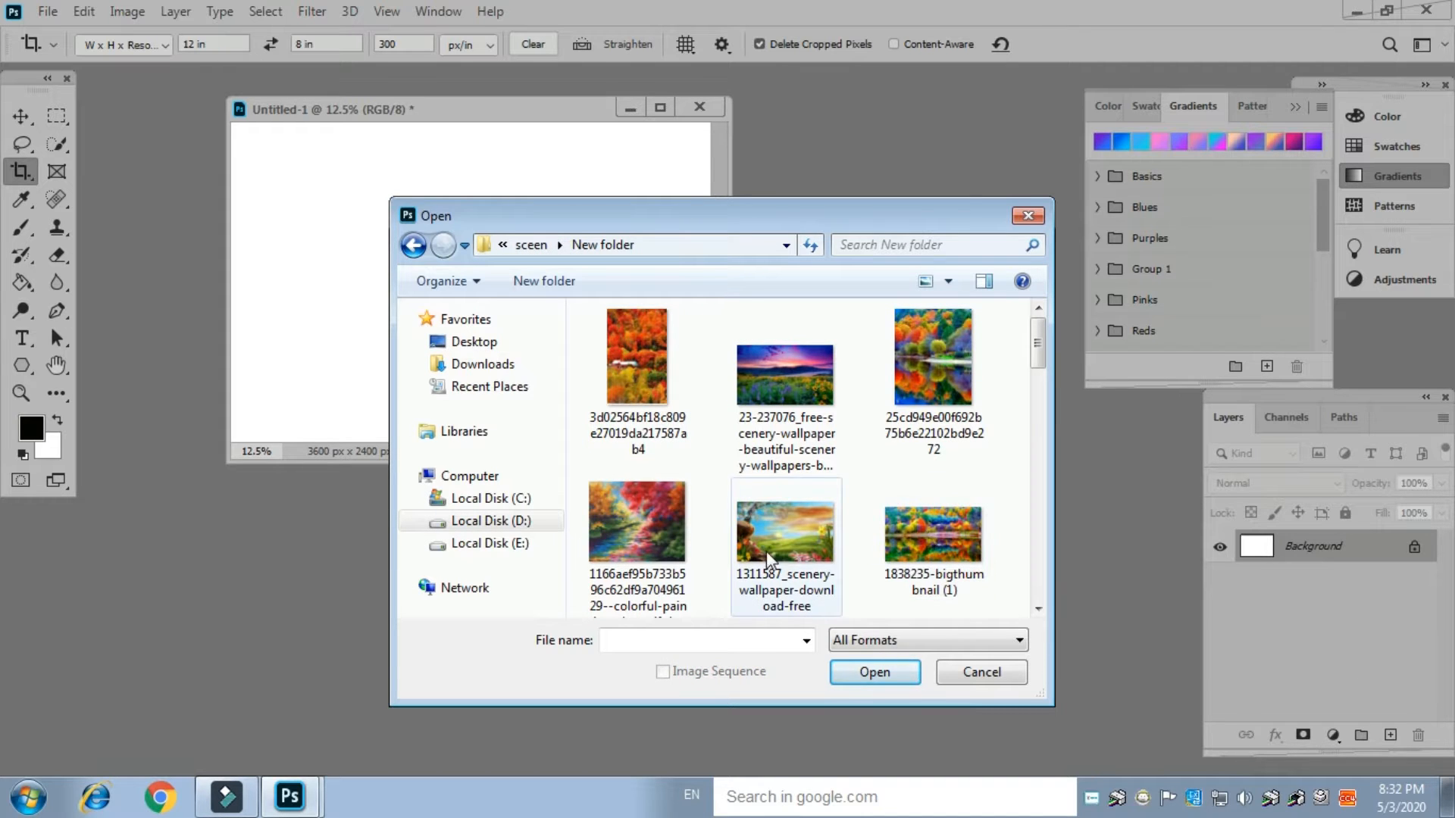
pyautogui.doubleClick(639, 355)
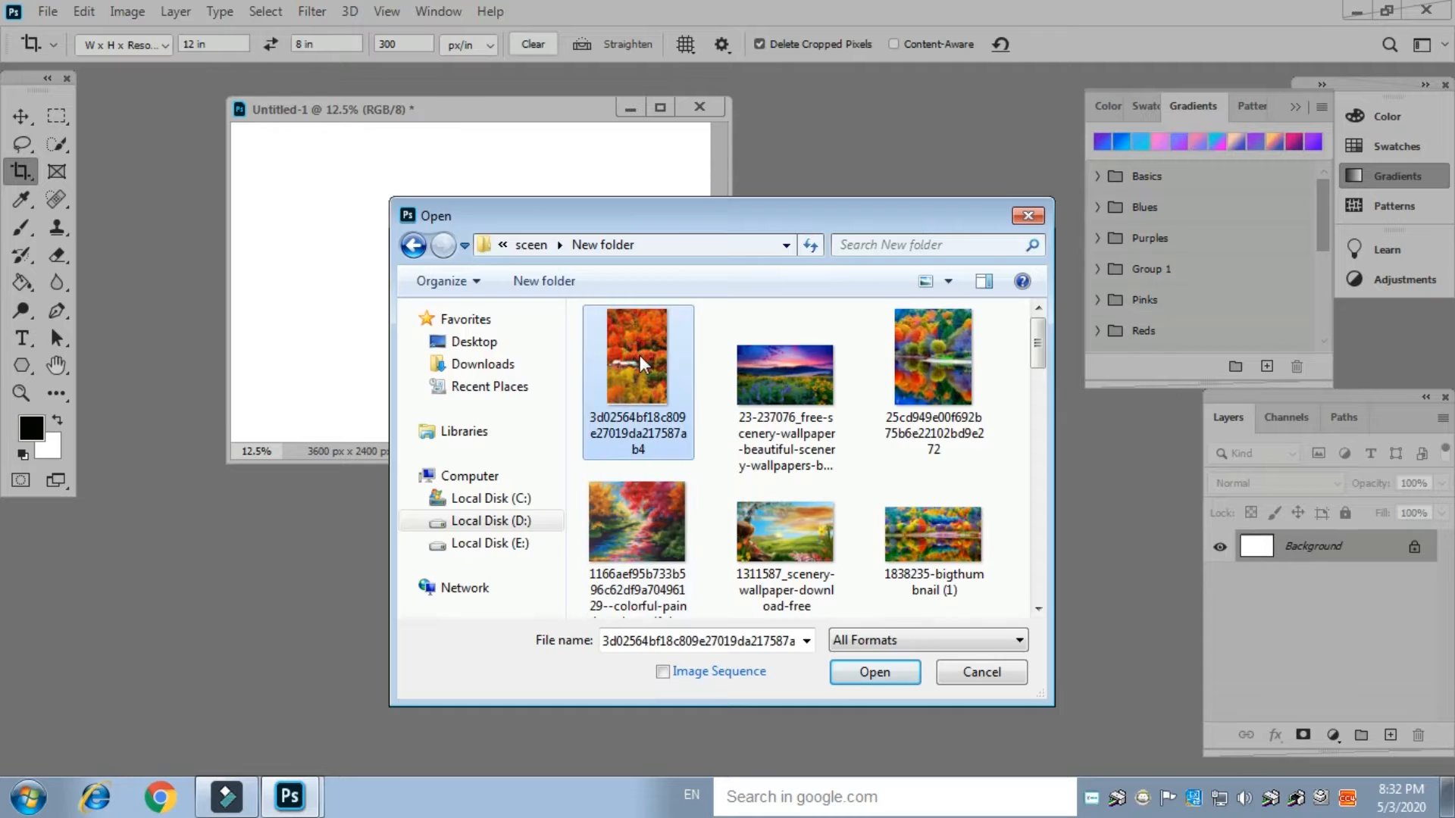
# Copy a rectangular selection of the treetops above the barn into the Untitled-1 document and close the source image
pyautogui.moveTo(290, 90); pyautogui.dragTo(803, 196)
pyautogui.click(59, 116)
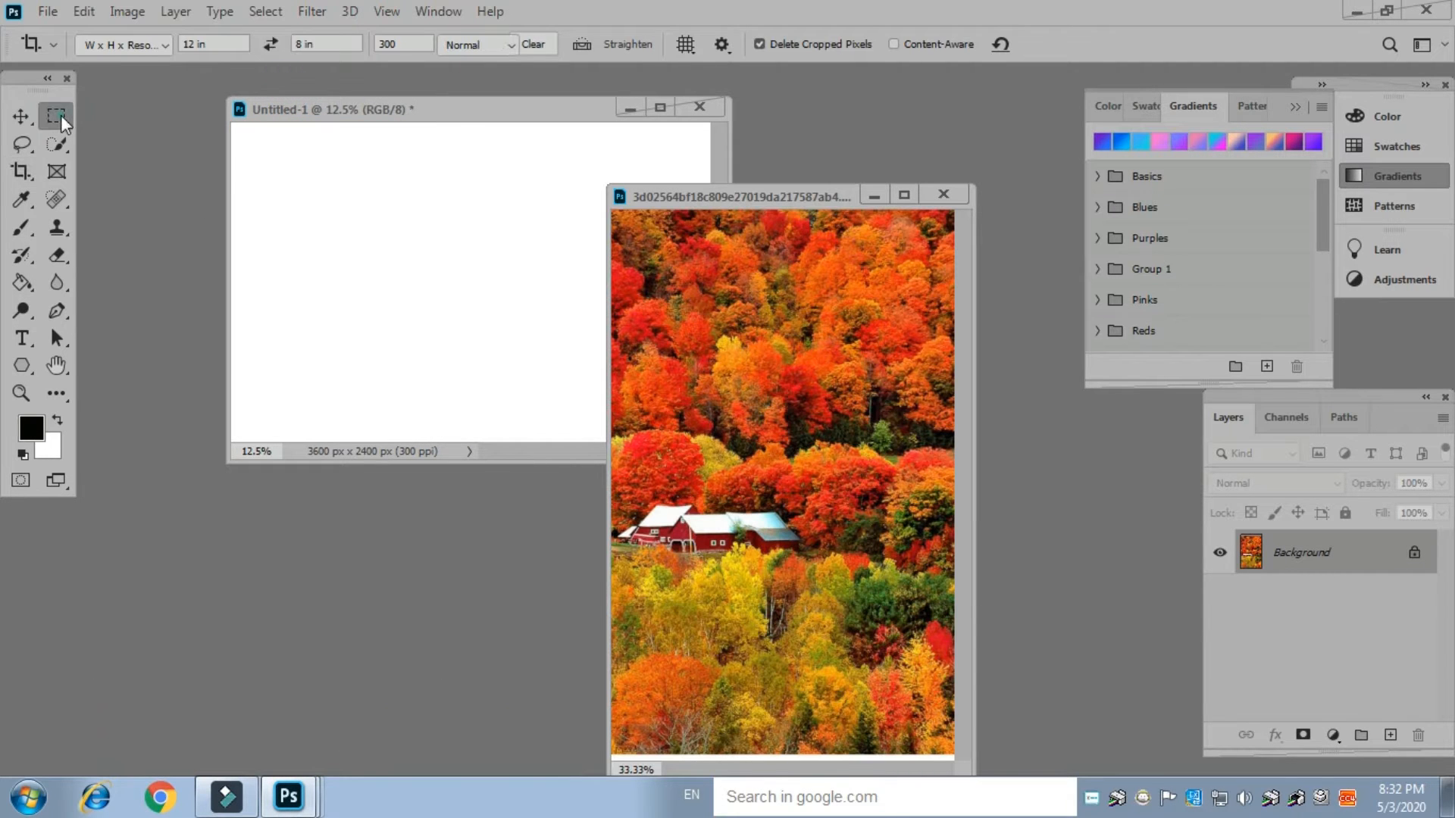
pyautogui.moveTo(668, 264); pyautogui.dragTo(930, 482)
pyautogui.click(22, 115)
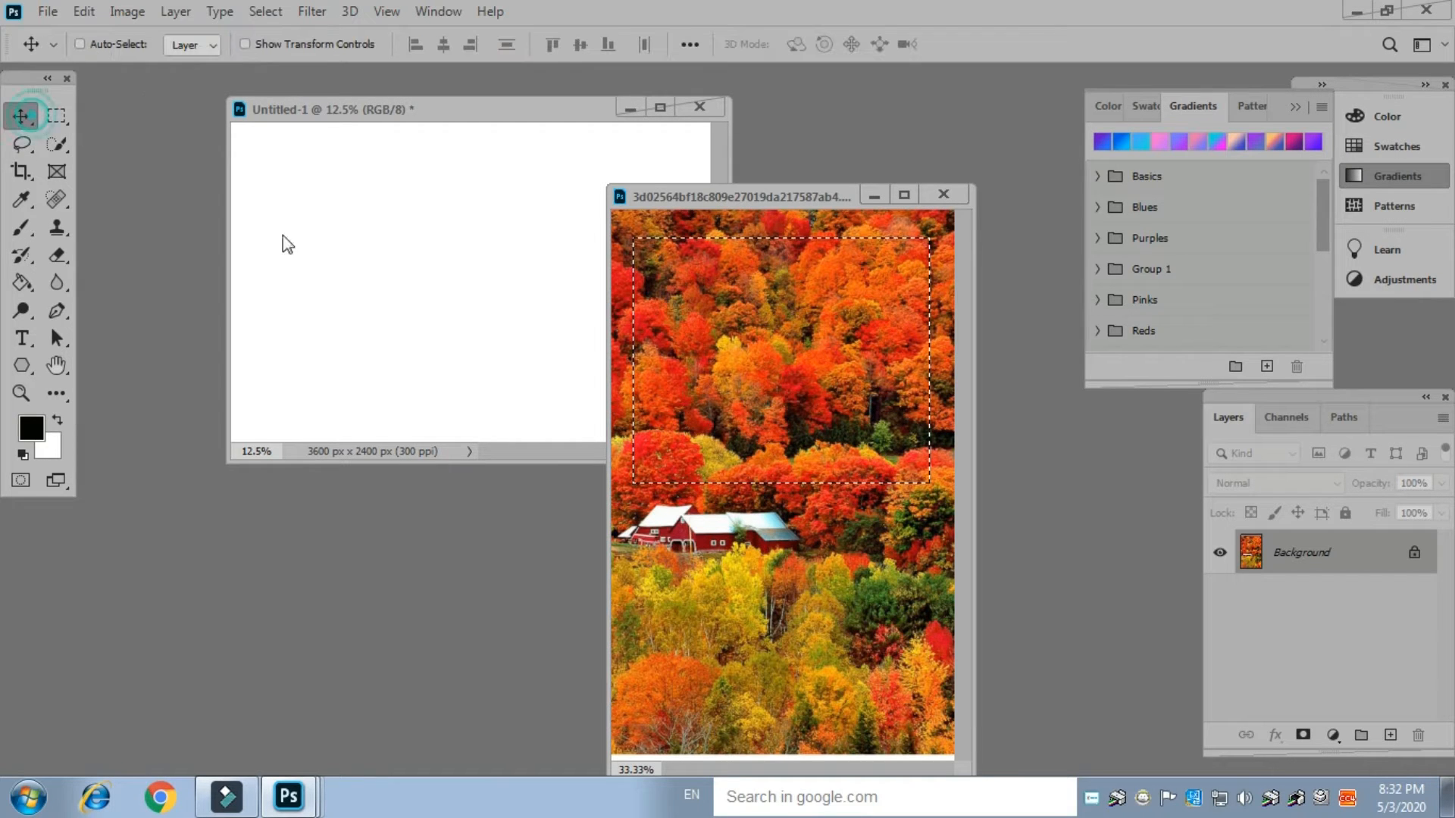
pyautogui.moveTo(821, 359); pyautogui.dragTo(438, 293)
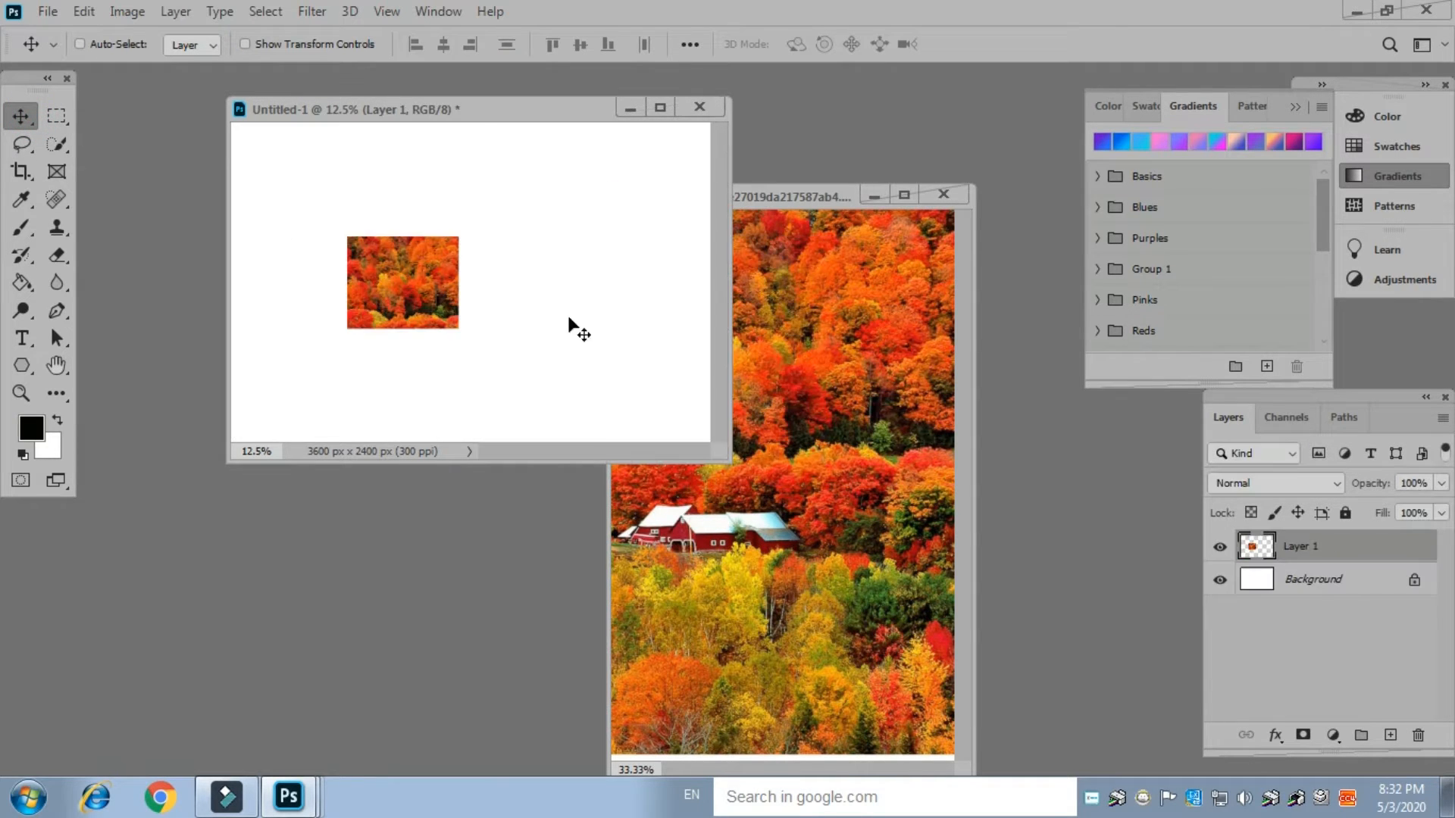
pyautogui.click(943, 195)
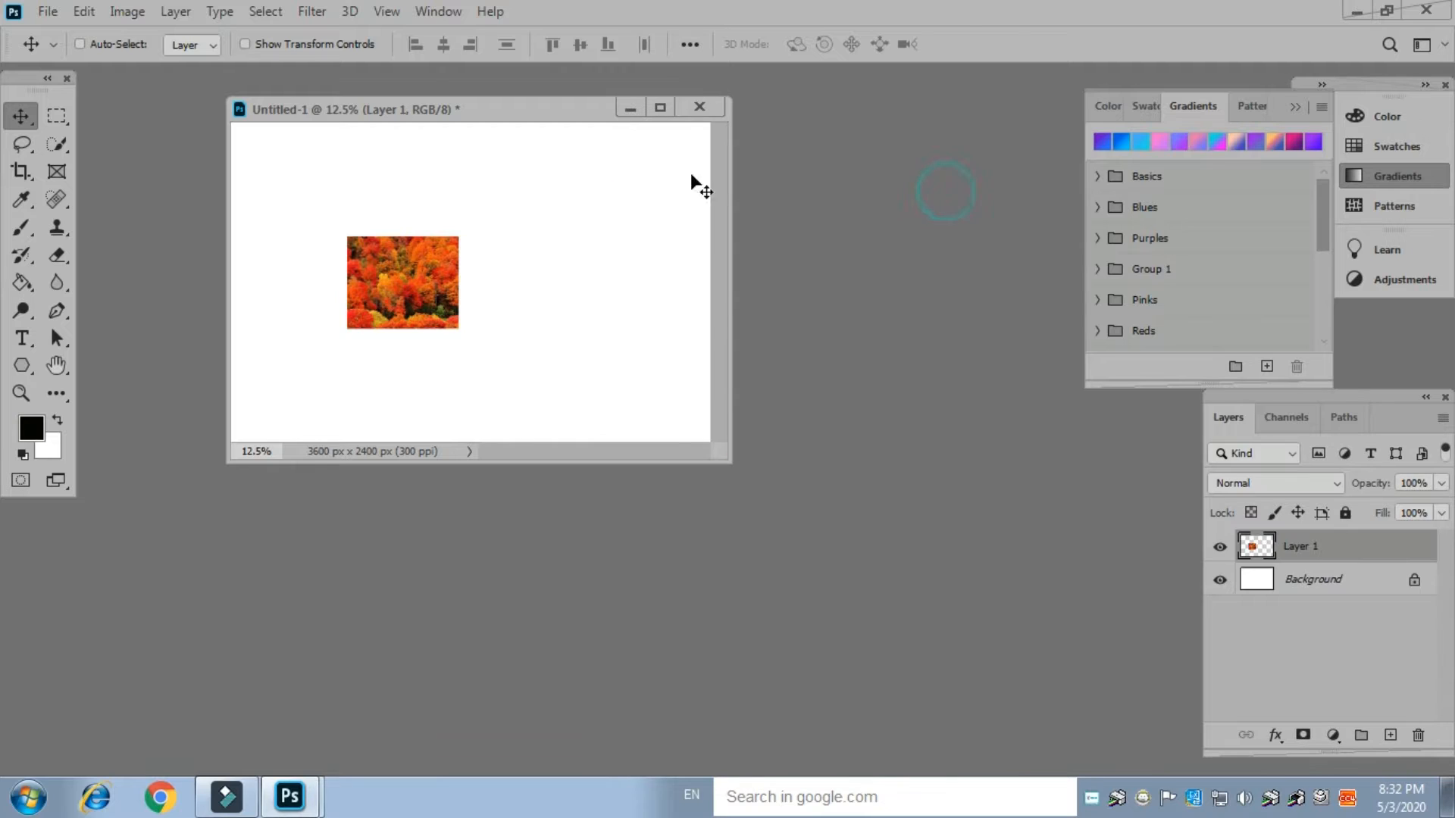
# Align the forest piece with the canvas's upper-left corner and scale it up with Free Transform until it covers the whole canvas
pyautogui.click(669, 110)
pyautogui.moveTo(644, 388); pyautogui.dragTo(527, 281)
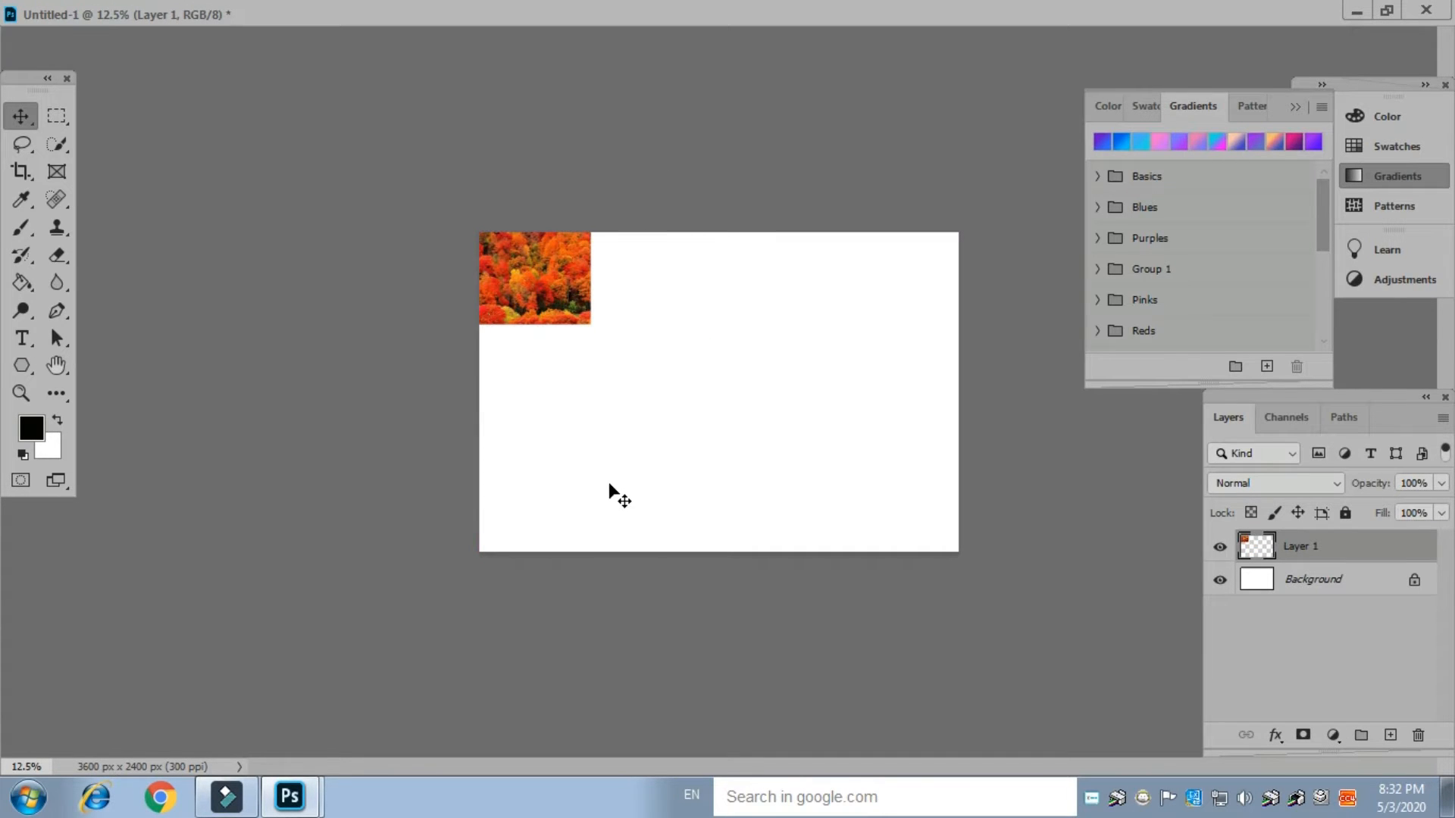
pyautogui.hotkey('ctrl', 't')
pyautogui.moveTo(585, 325); pyautogui.dragTo(861, 574)
pyautogui.moveTo(875, 400); pyautogui.dragTo(978, 382)
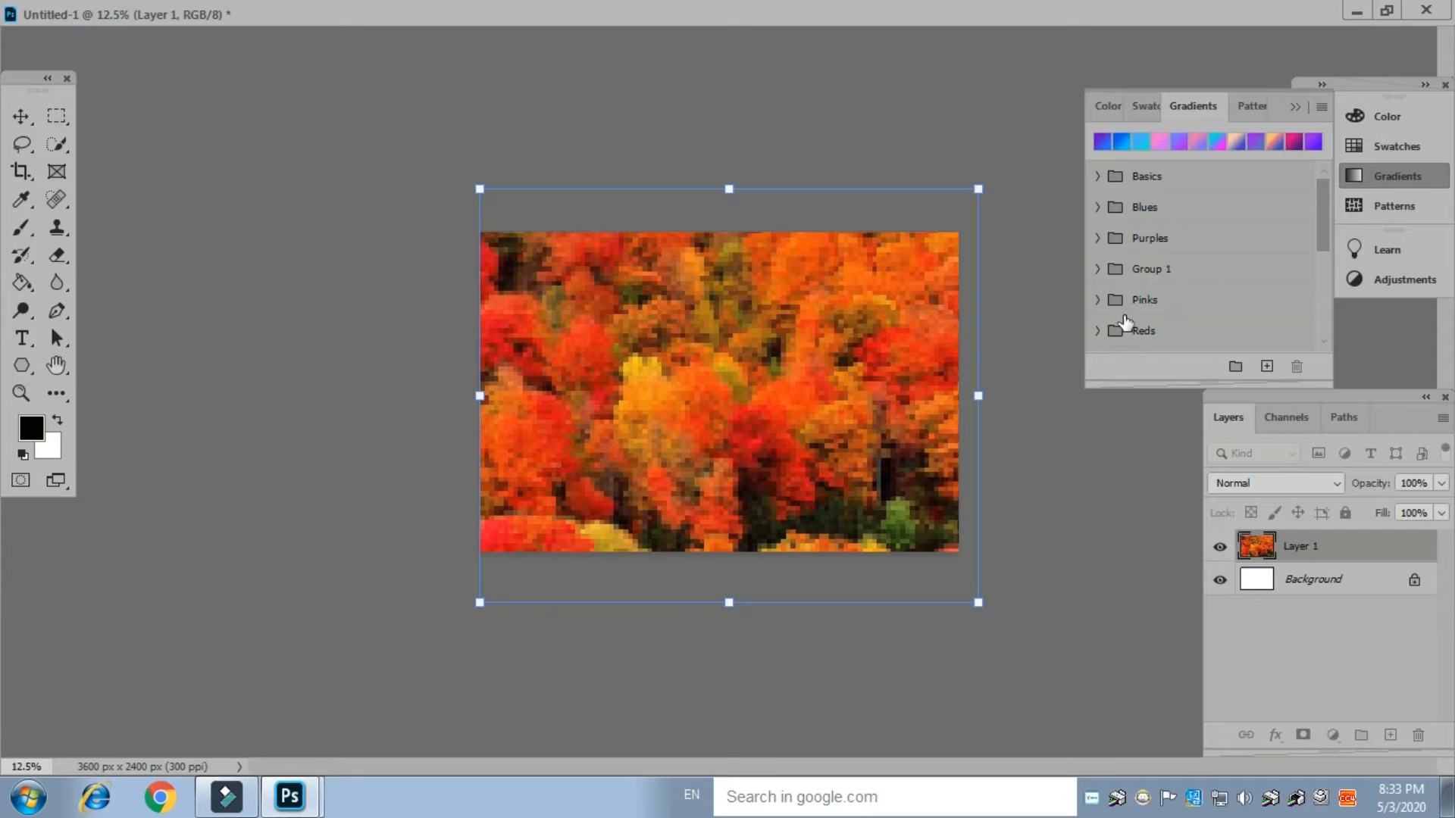
pyautogui.press('Return')
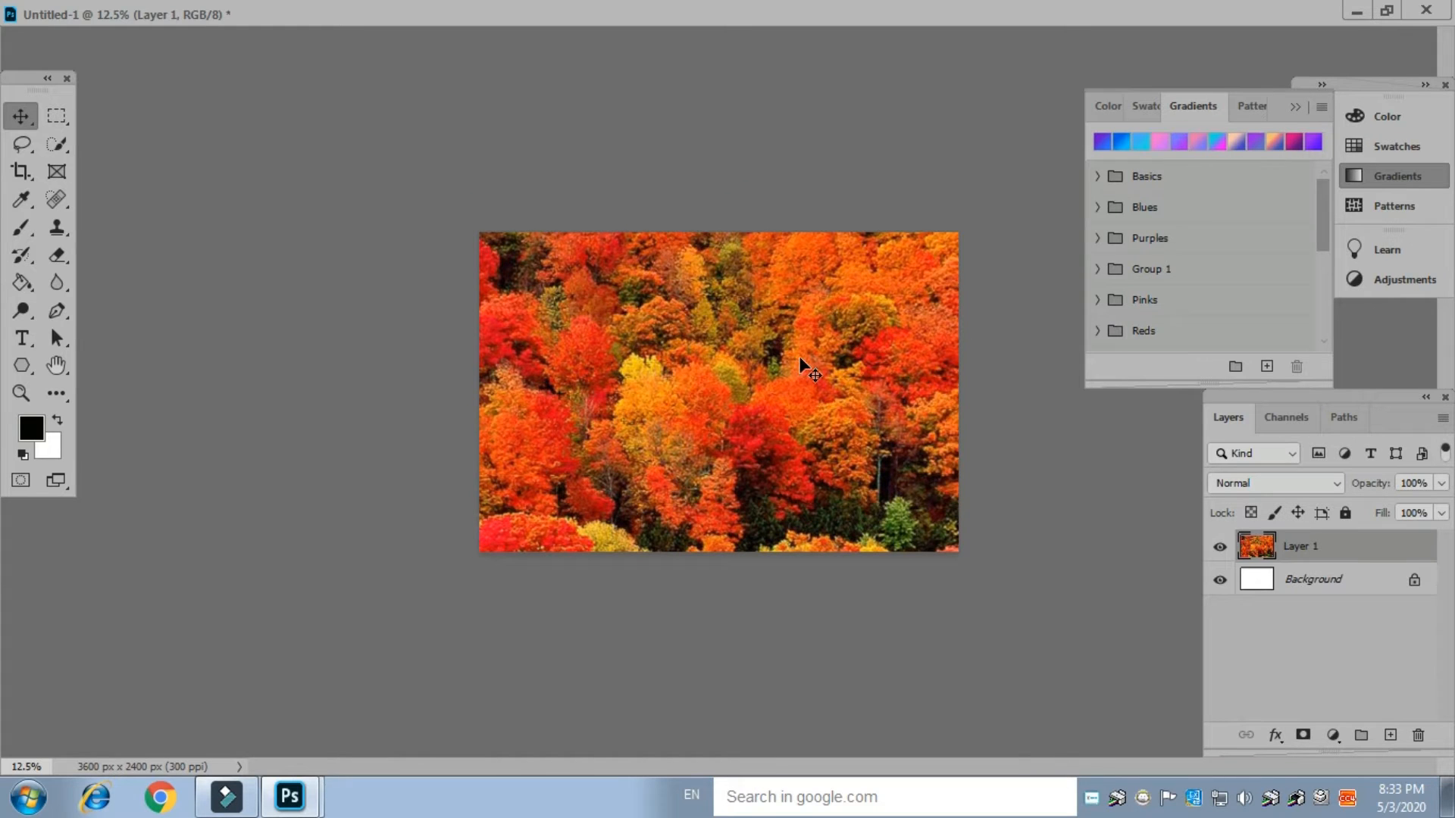
# Apply a Gaussian Blur with a radius of 173.3 pixels to the forest layer
pyautogui.press('f')
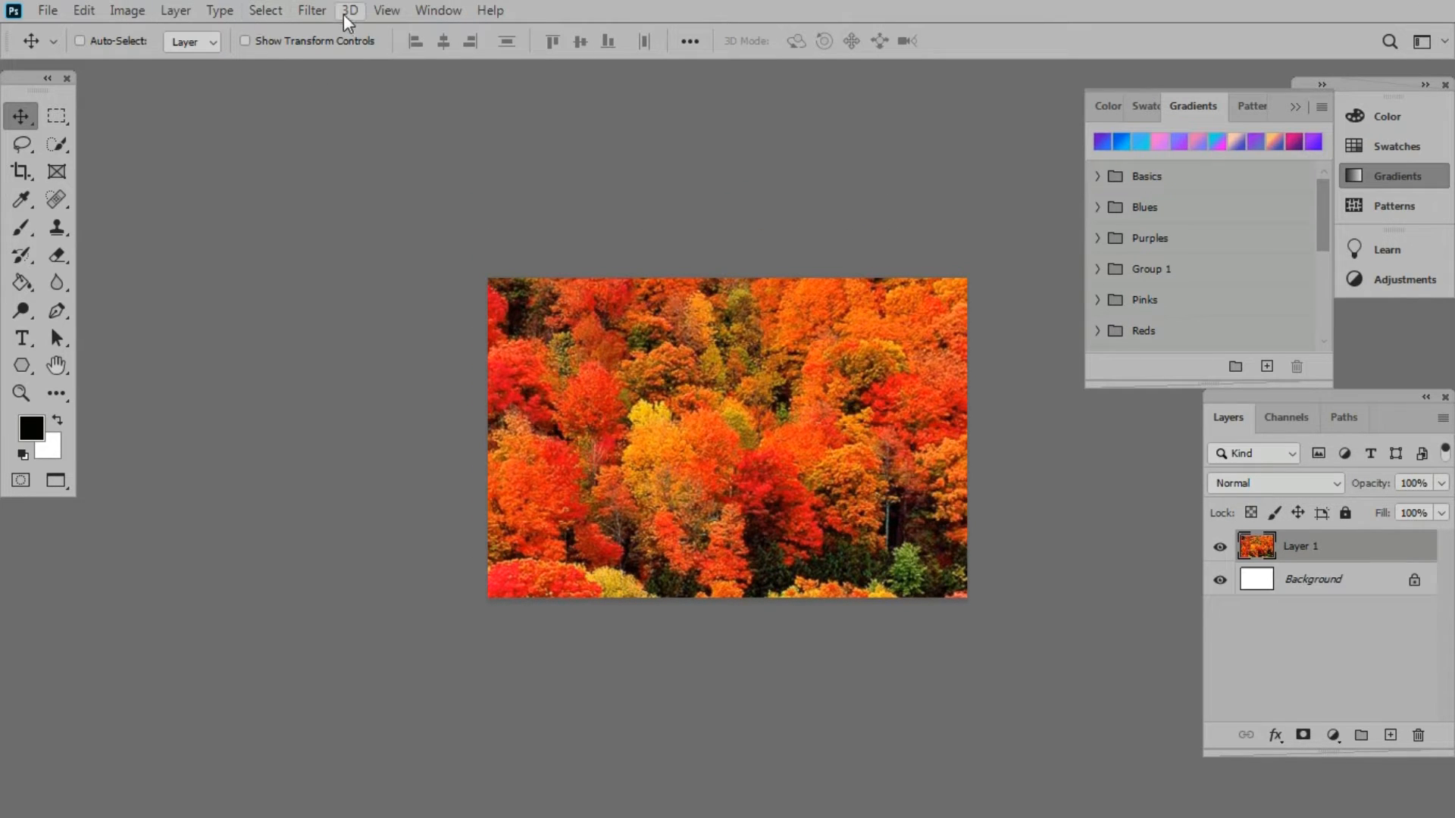
pyautogui.click(322, 15)
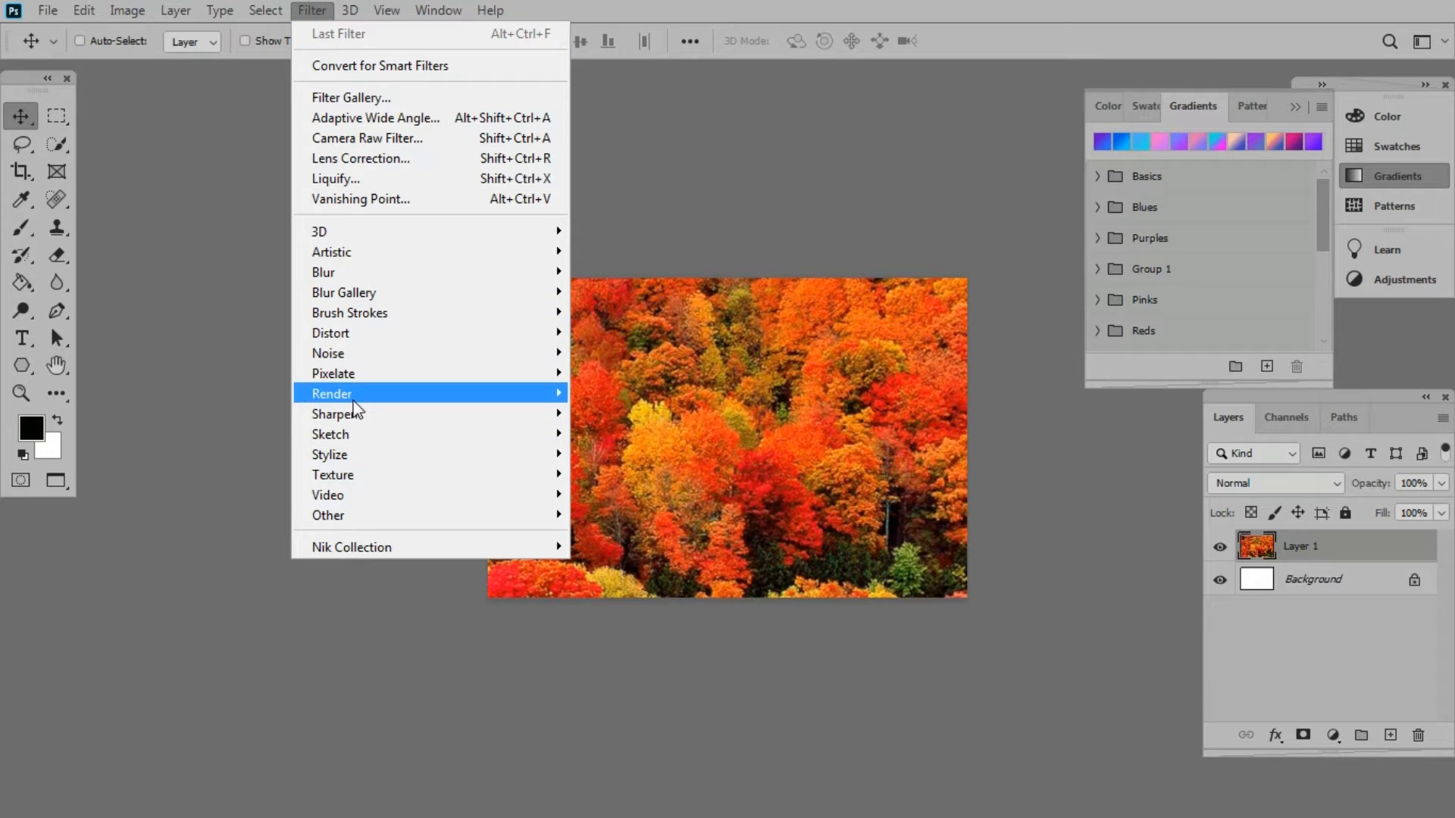
pyautogui.moveTo(335, 274)
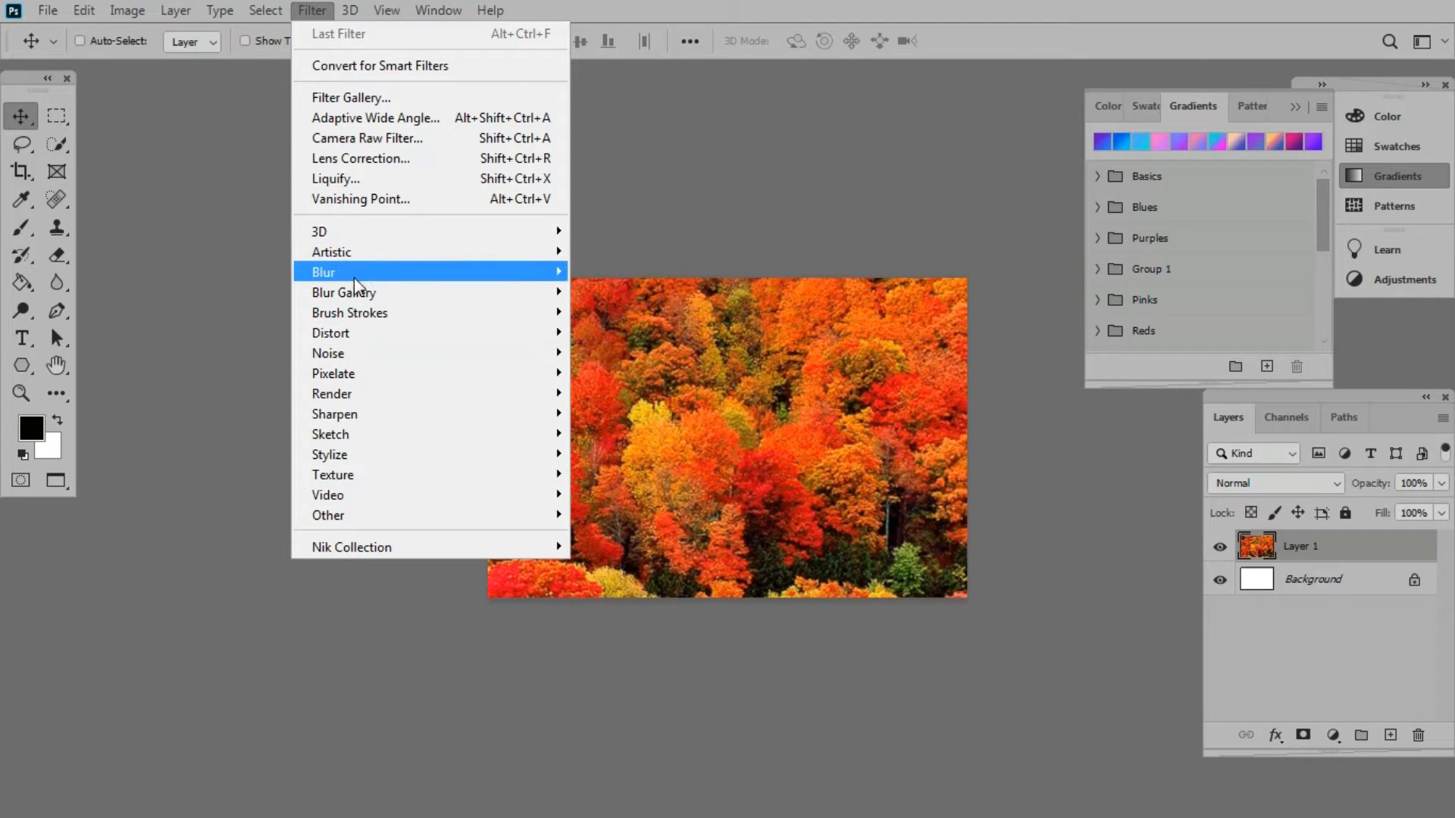
pyautogui.click(635, 354)
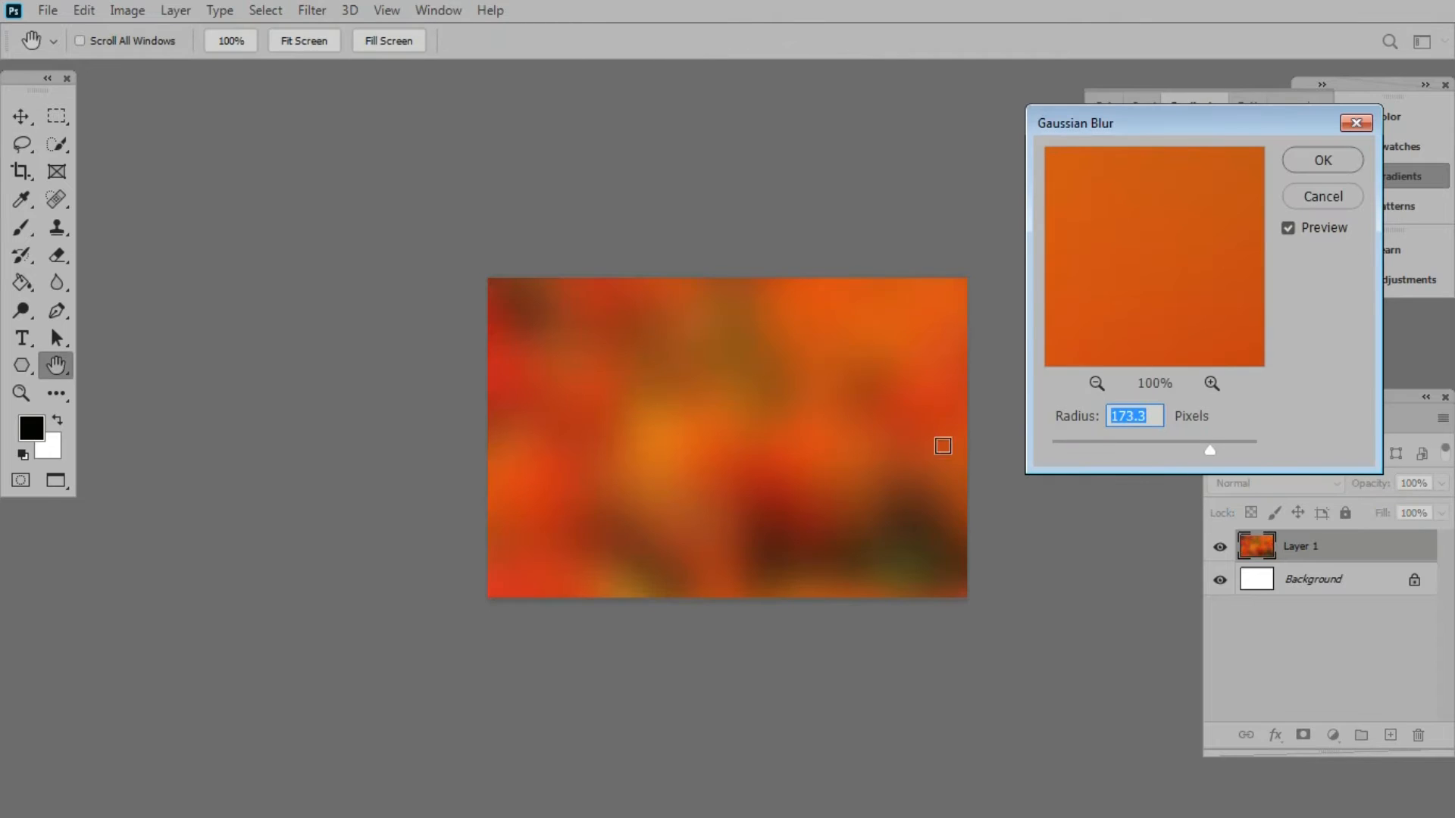
pyautogui.click(1330, 162)
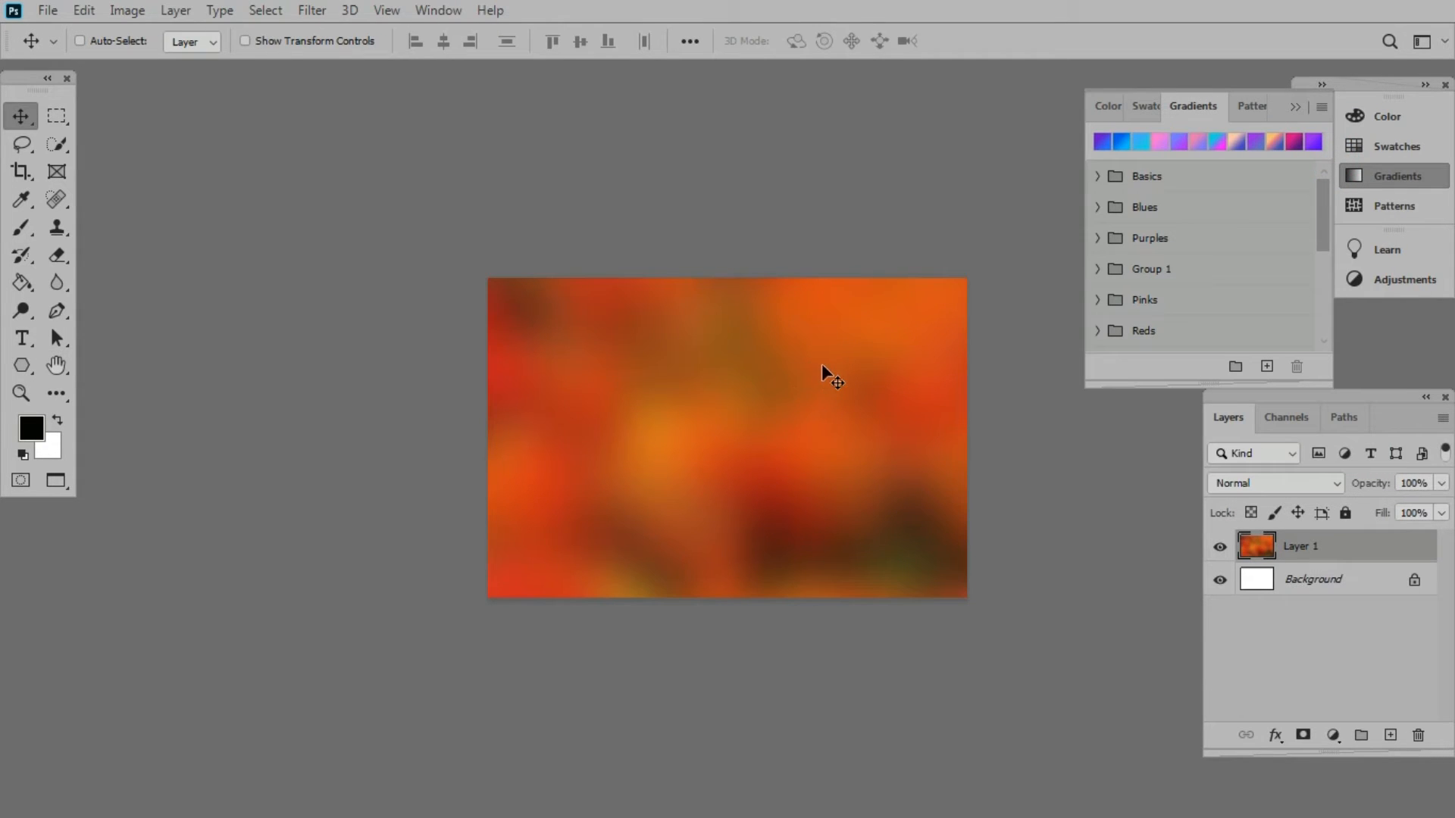
# Collapse the Gradients panel and restore the document to a floating window enlarged to 25% zoom
pyautogui.hotkey('ctrl', '+')
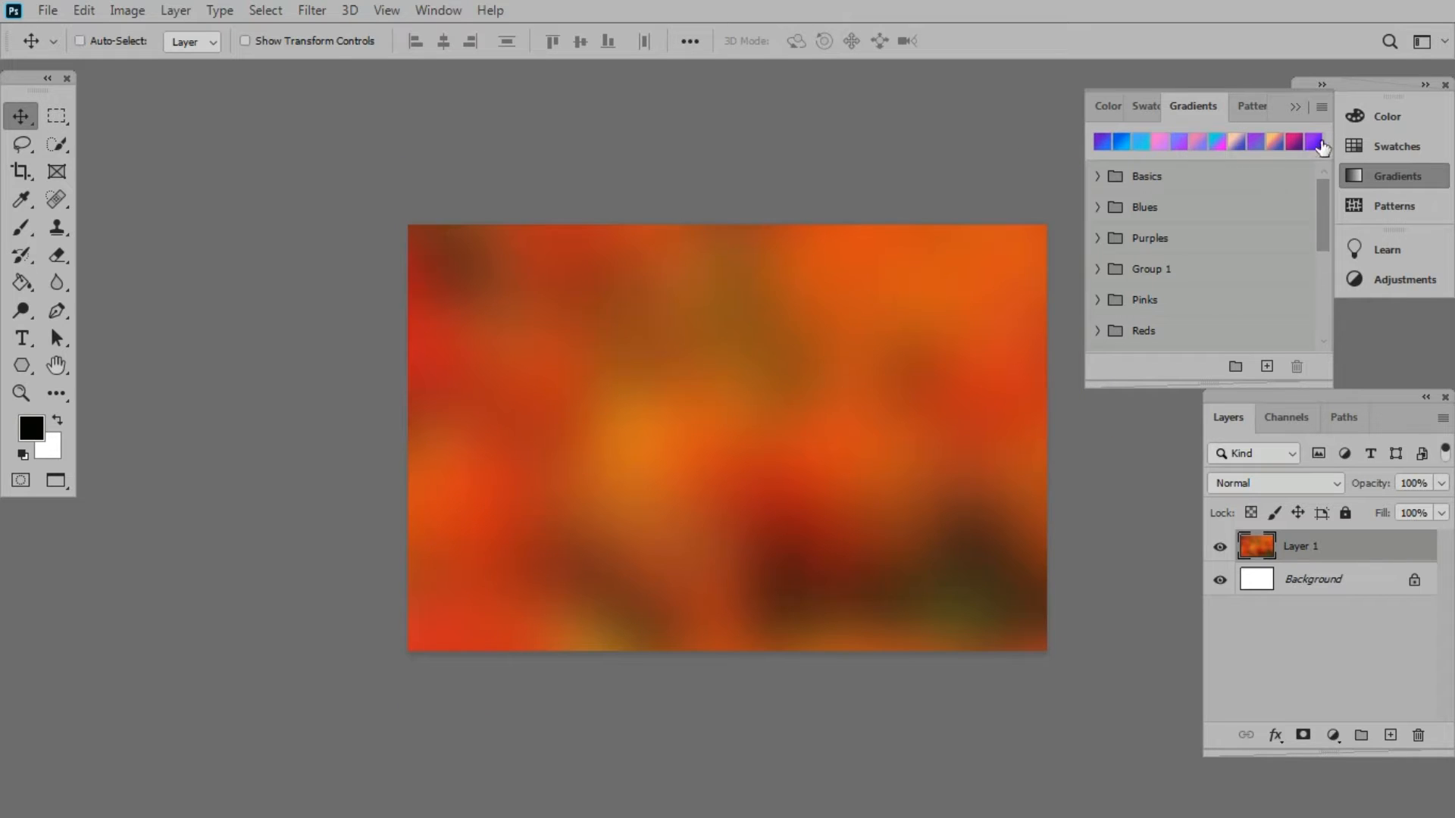
pyautogui.click(1295, 108)
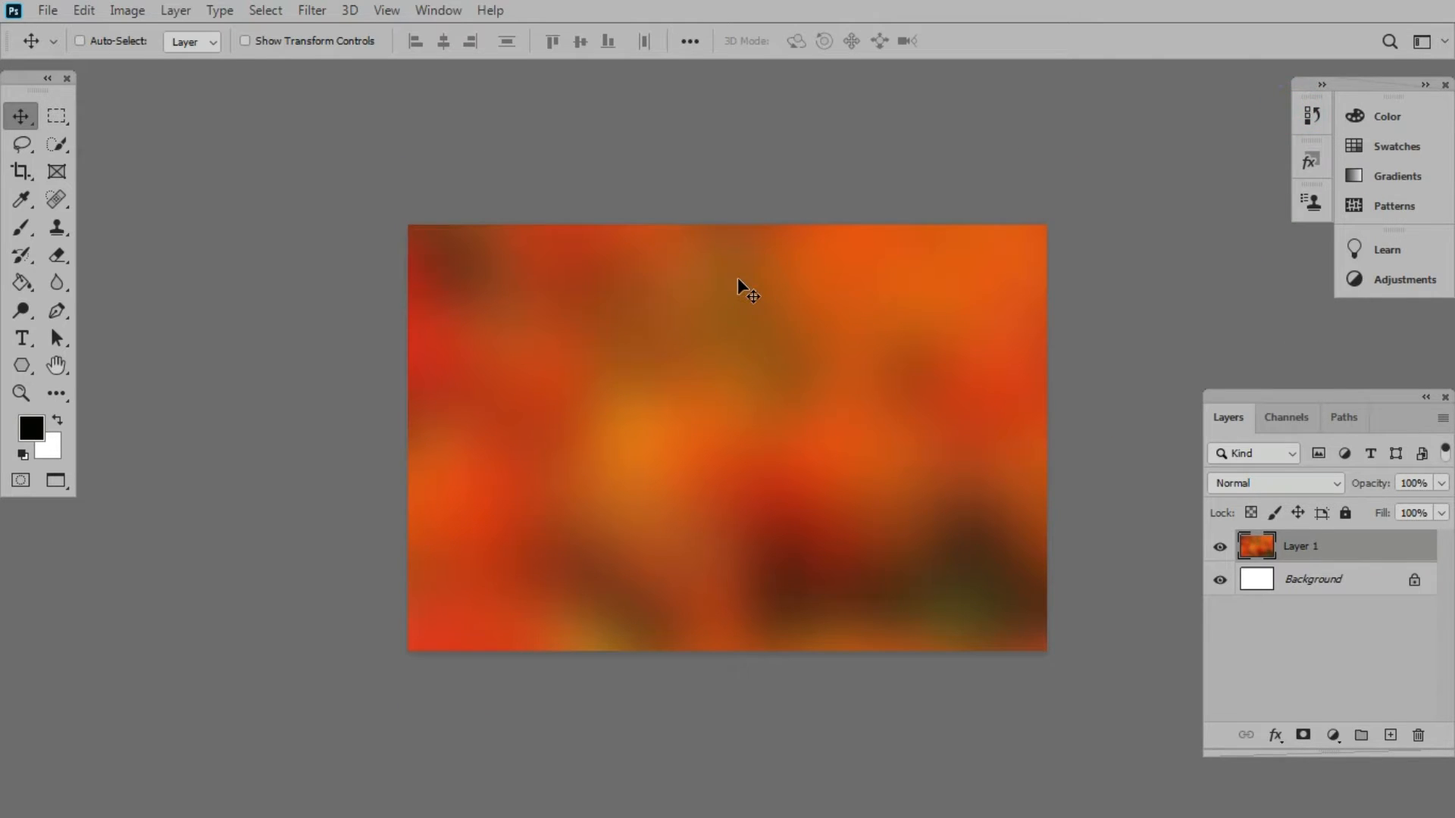
pyautogui.hotkey('ctrl', '+')
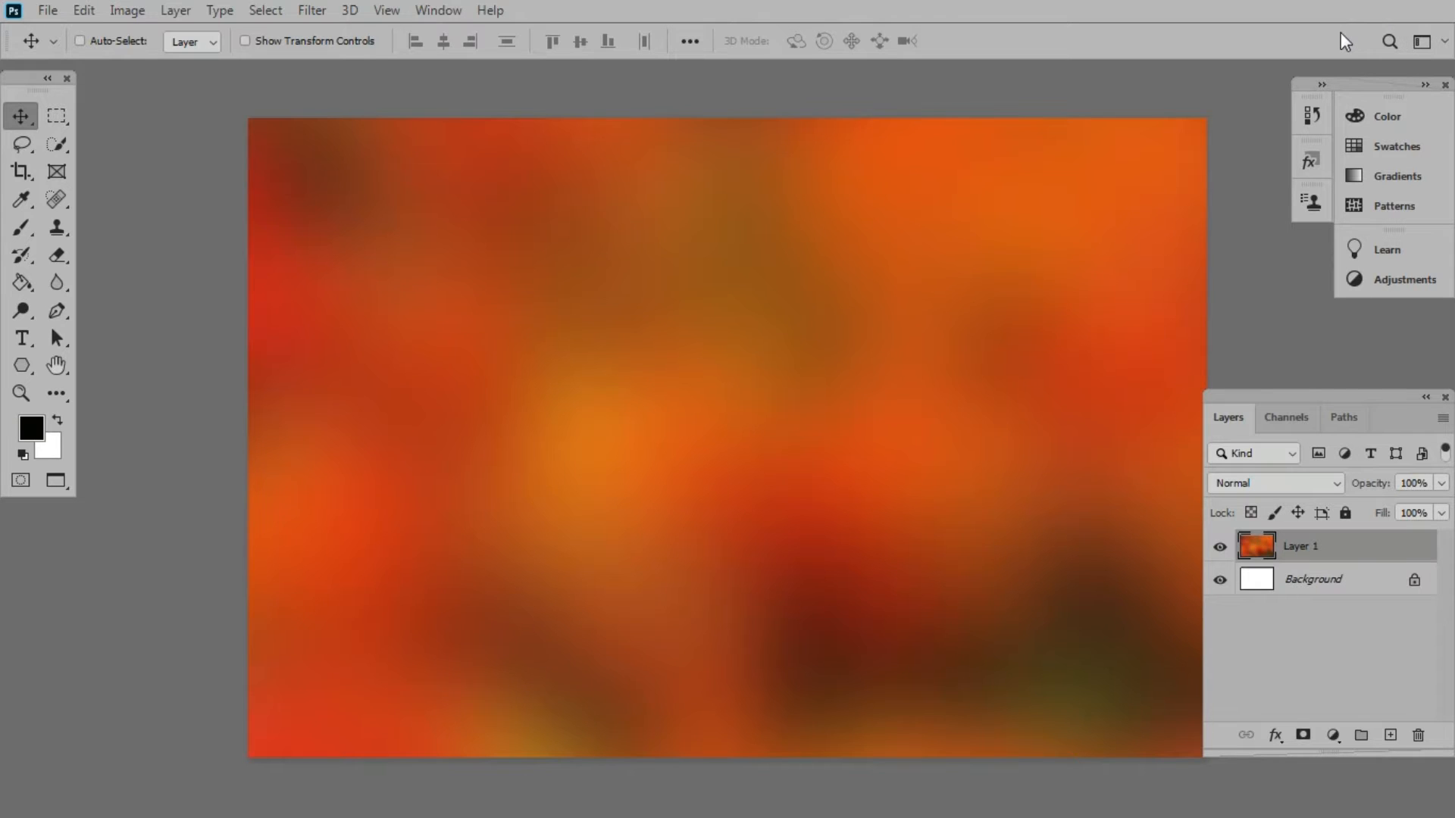
pyautogui.press('f')
pyautogui.press('f')
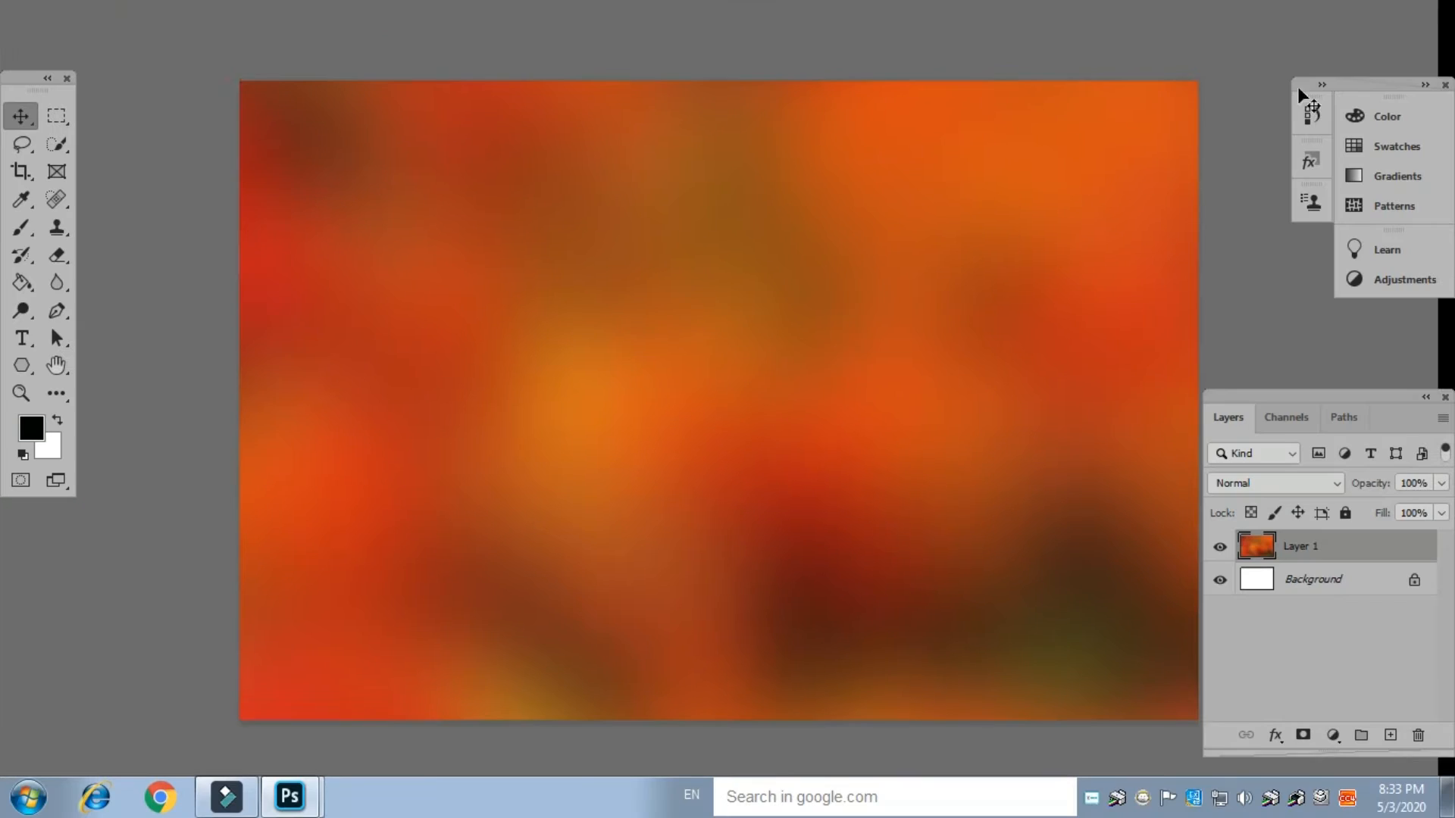
pyautogui.click(1388, 11)
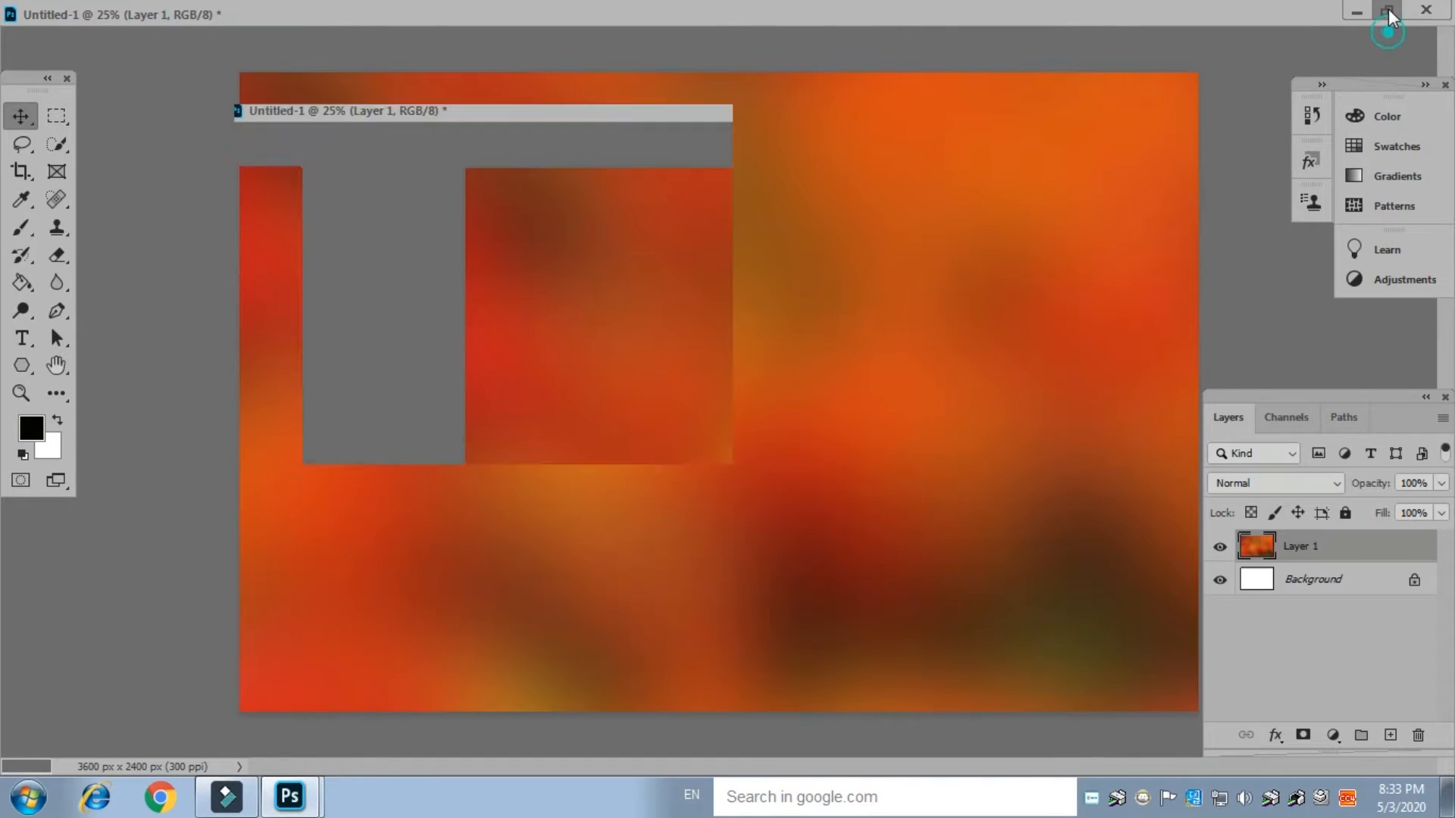
# Open the photo IMG_3688 from the New folder inside the lokdown folder on Local Disk (D:)
pyautogui.doubleClick(940, 180)
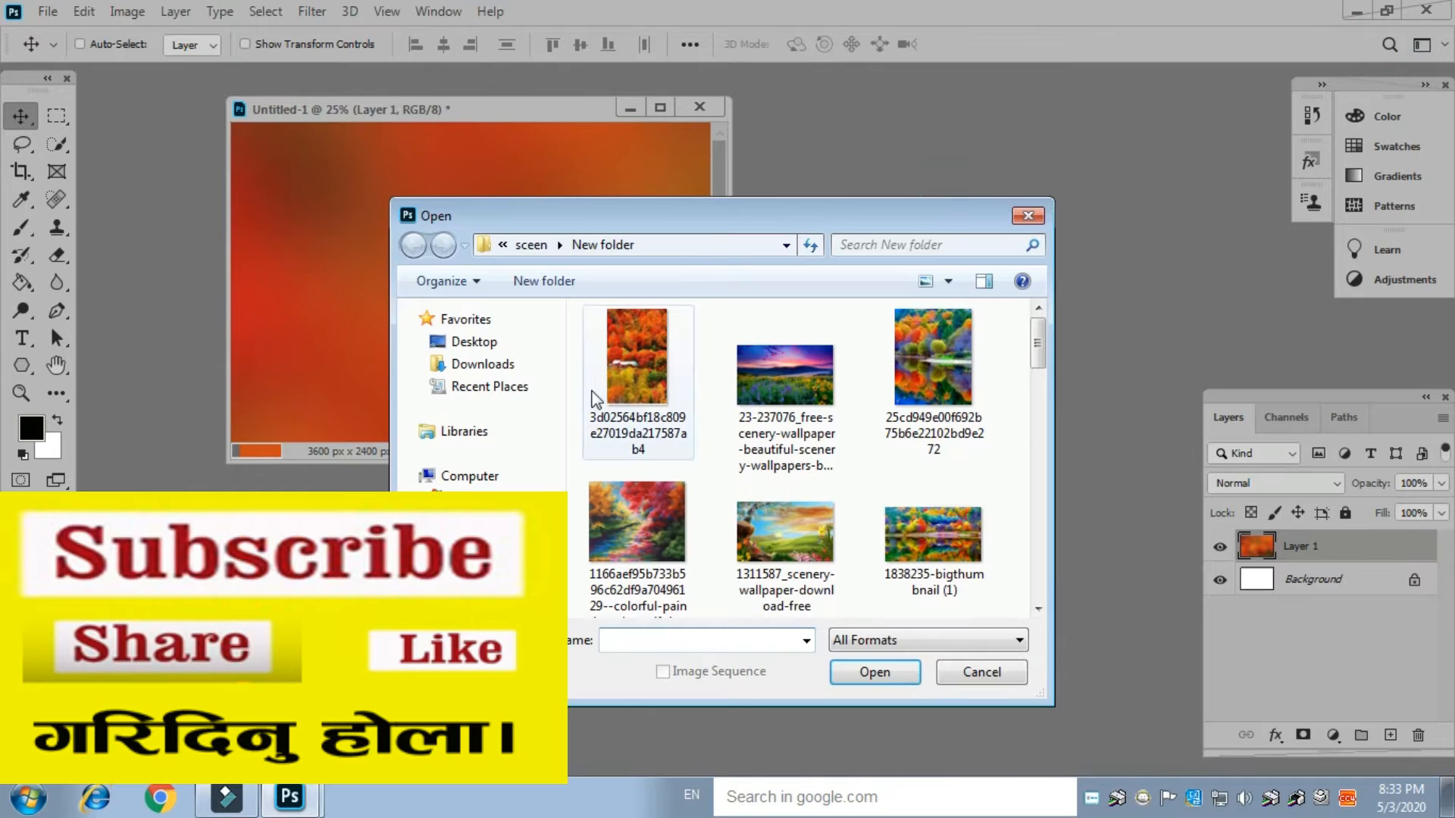
pyautogui.moveTo(1038, 342)
pyautogui.mouseDown()
pyautogui.moveTo(1038, 392)
pyautogui.moveTo(1038, 357)
pyautogui.mouseUp()
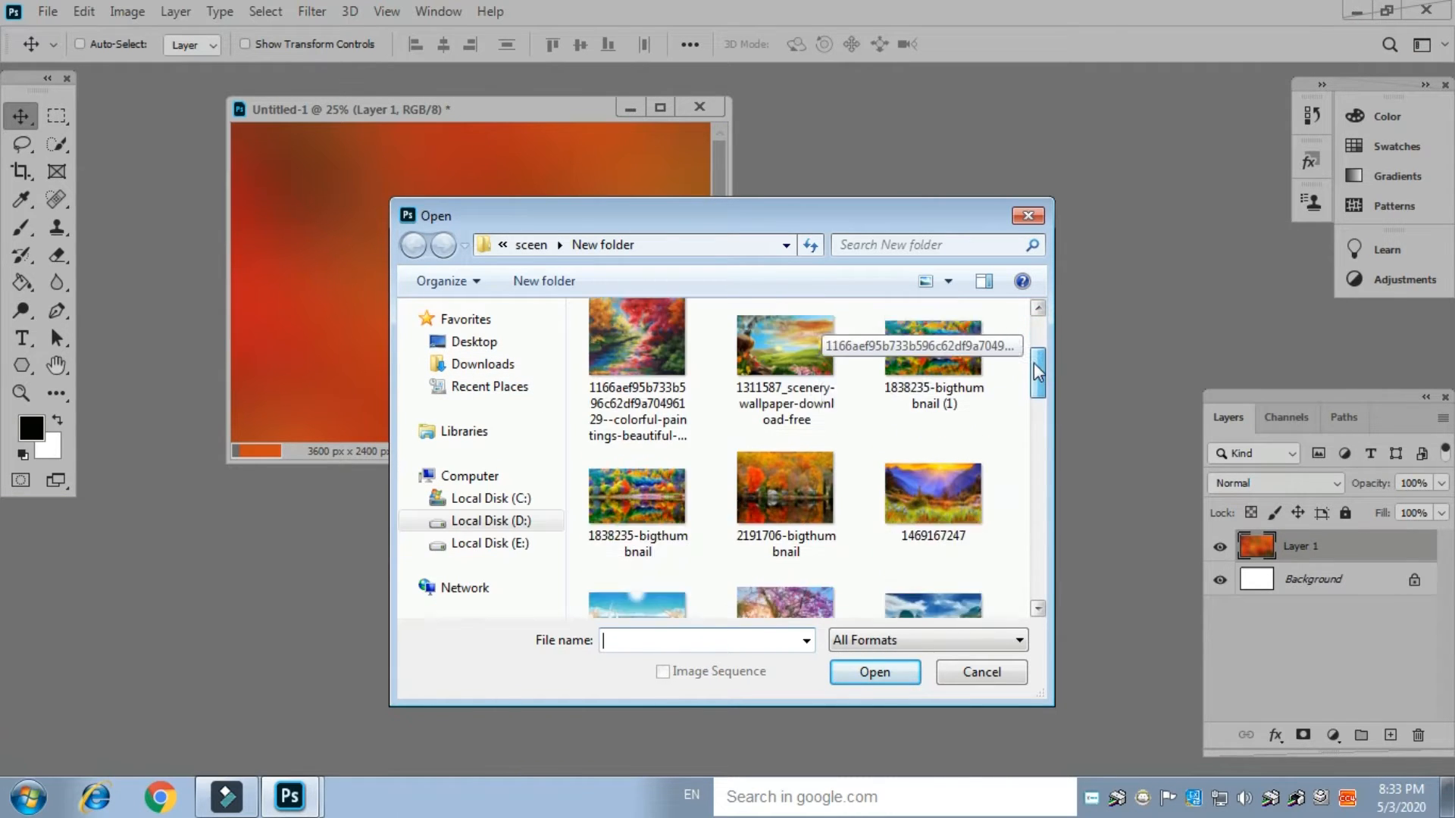
pyautogui.click(525, 520)
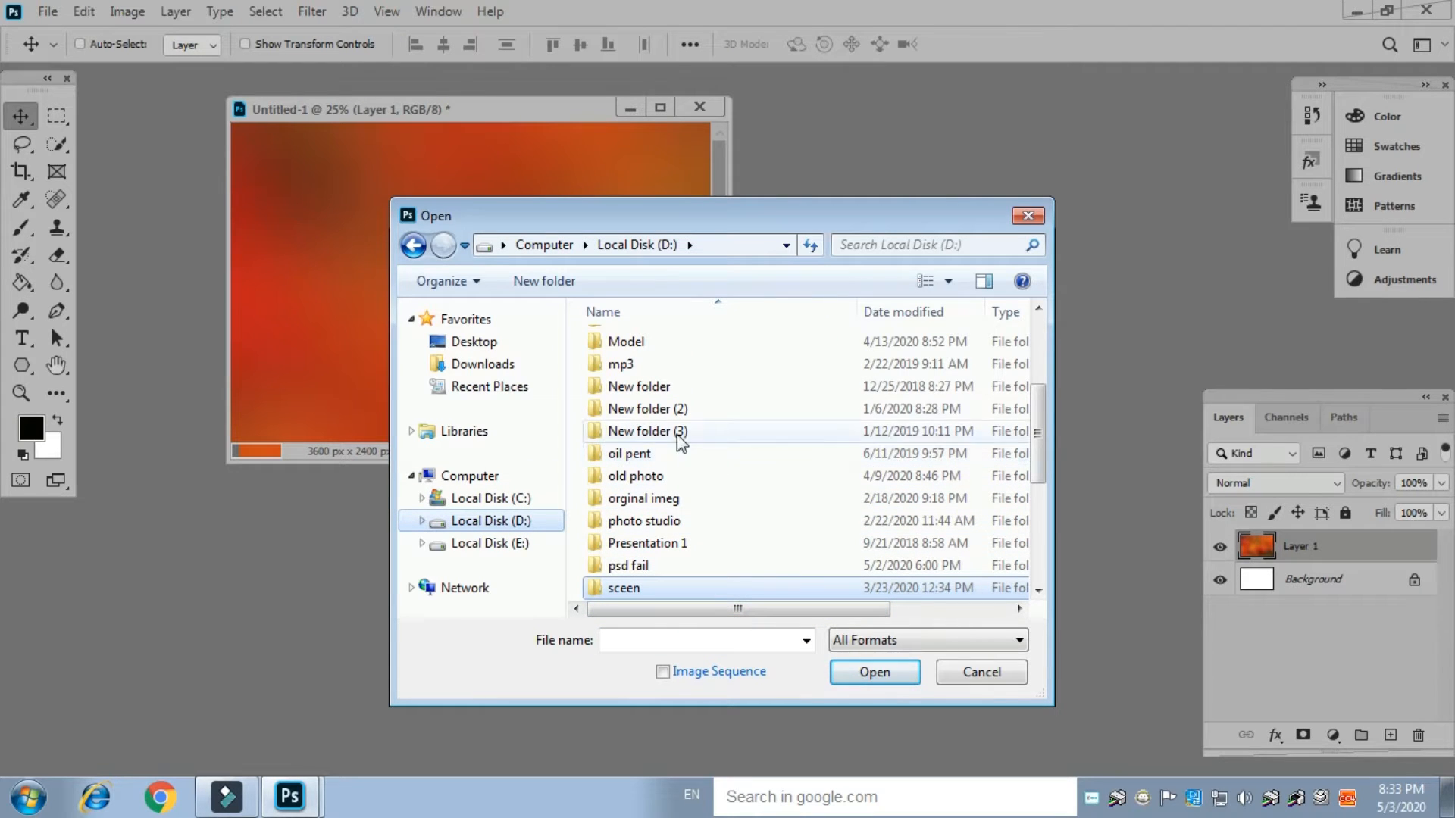
pyautogui.moveTo(1037, 416); pyautogui.dragTo(1037, 347)
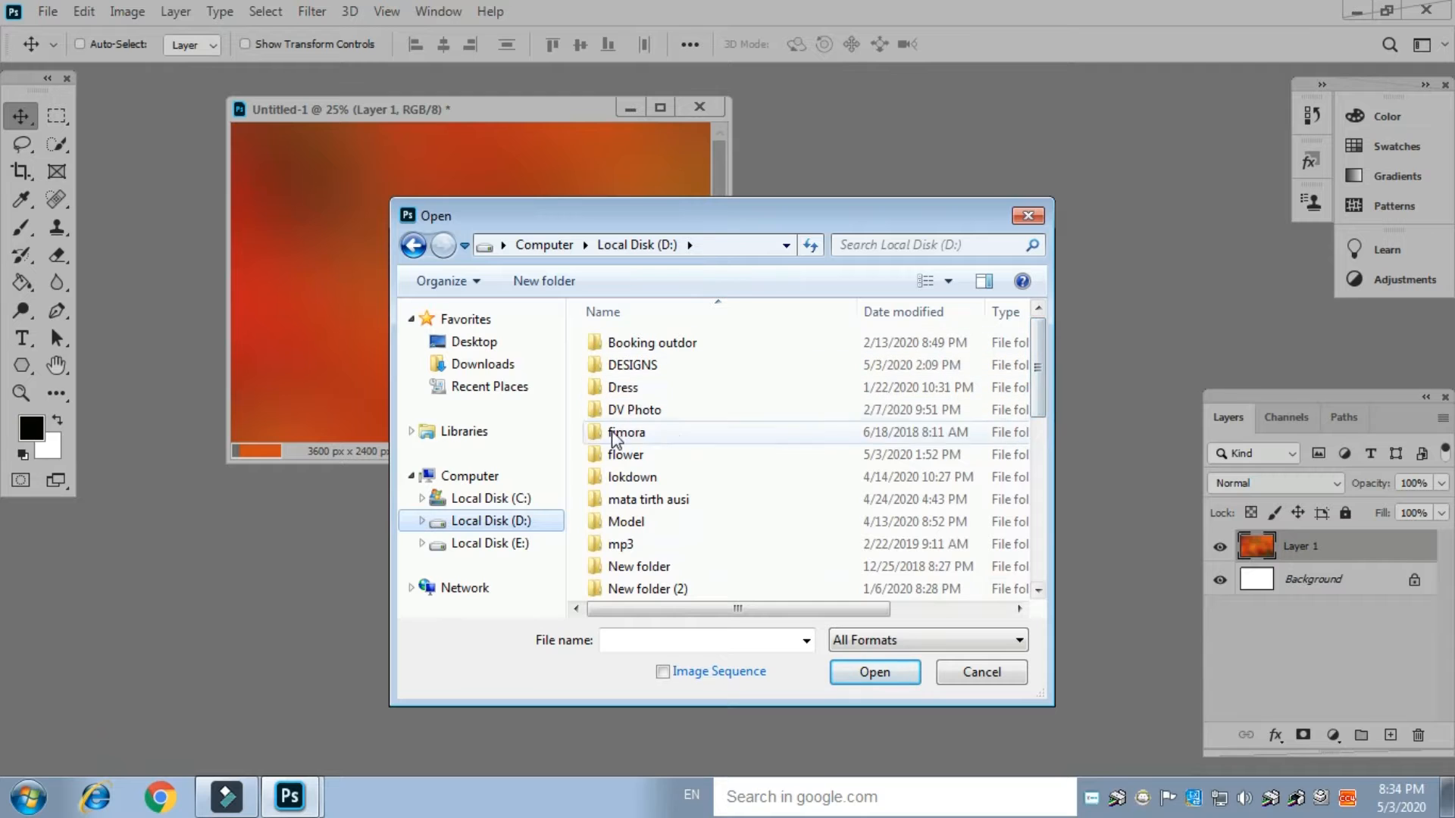
pyautogui.doubleClick(648, 478)
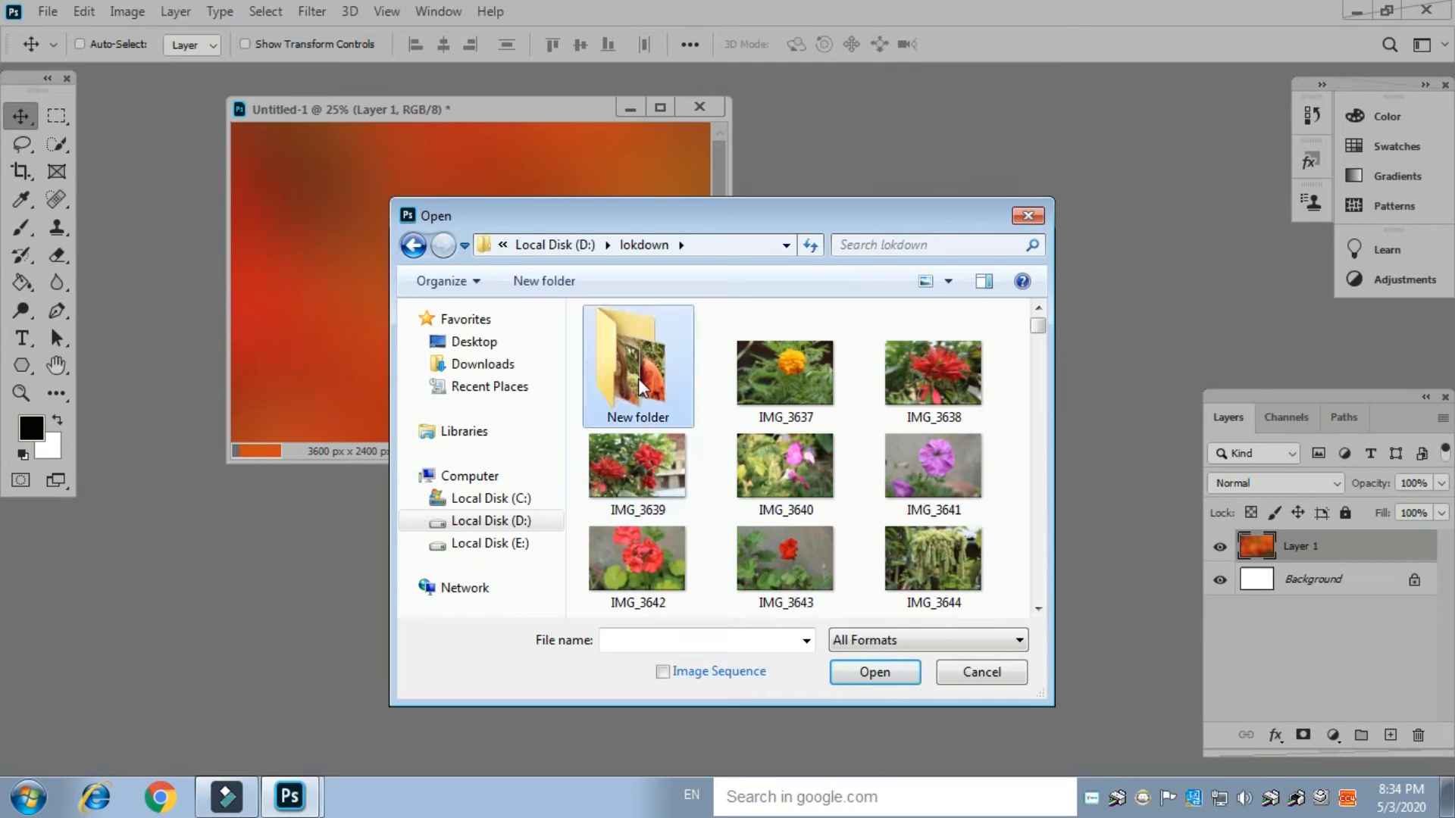
pyautogui.doubleClick(648, 401)
pyautogui.moveTo(1036, 349); pyautogui.dragTo(1051, 466)
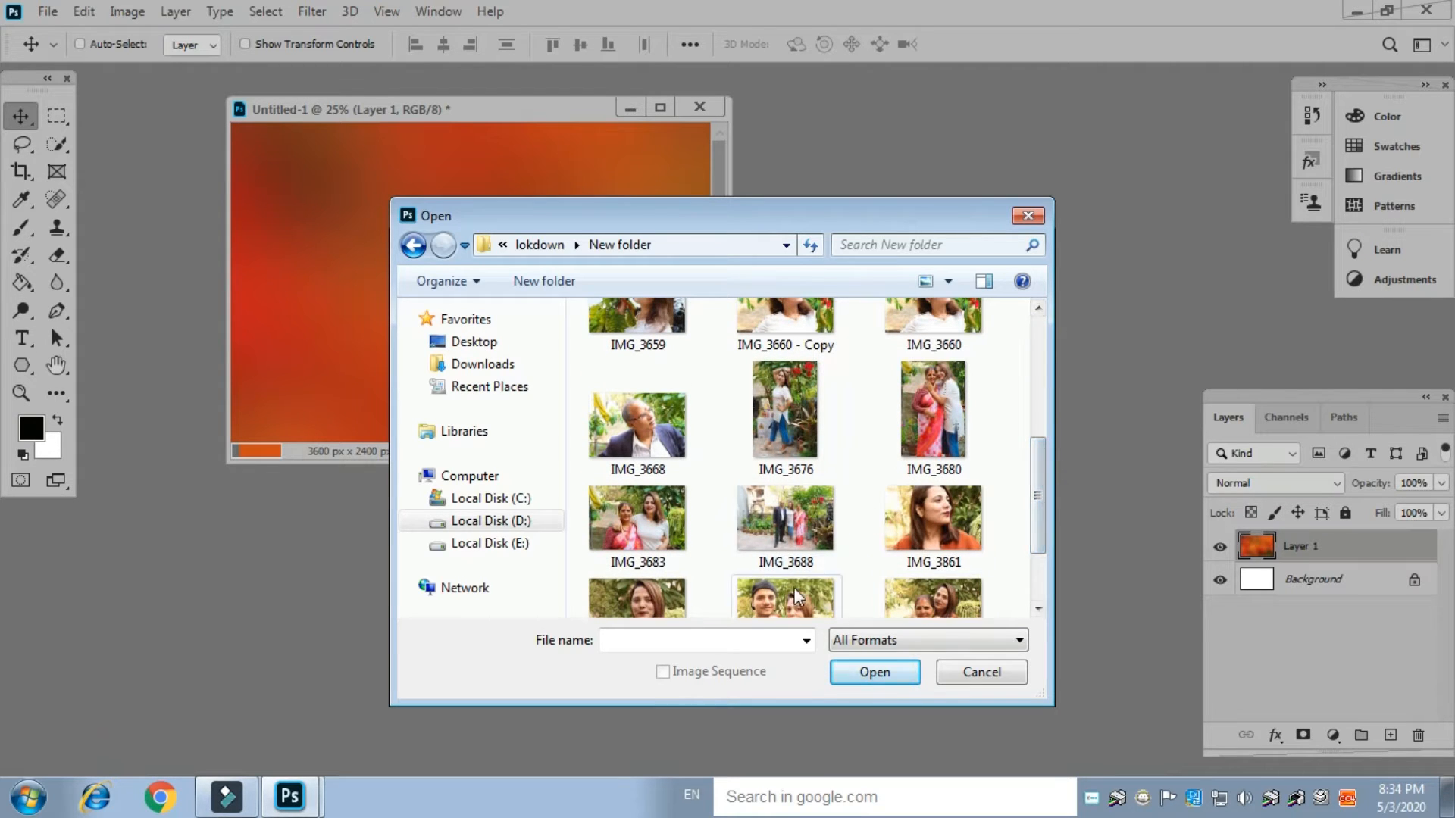
pyautogui.doubleClick(797, 539)
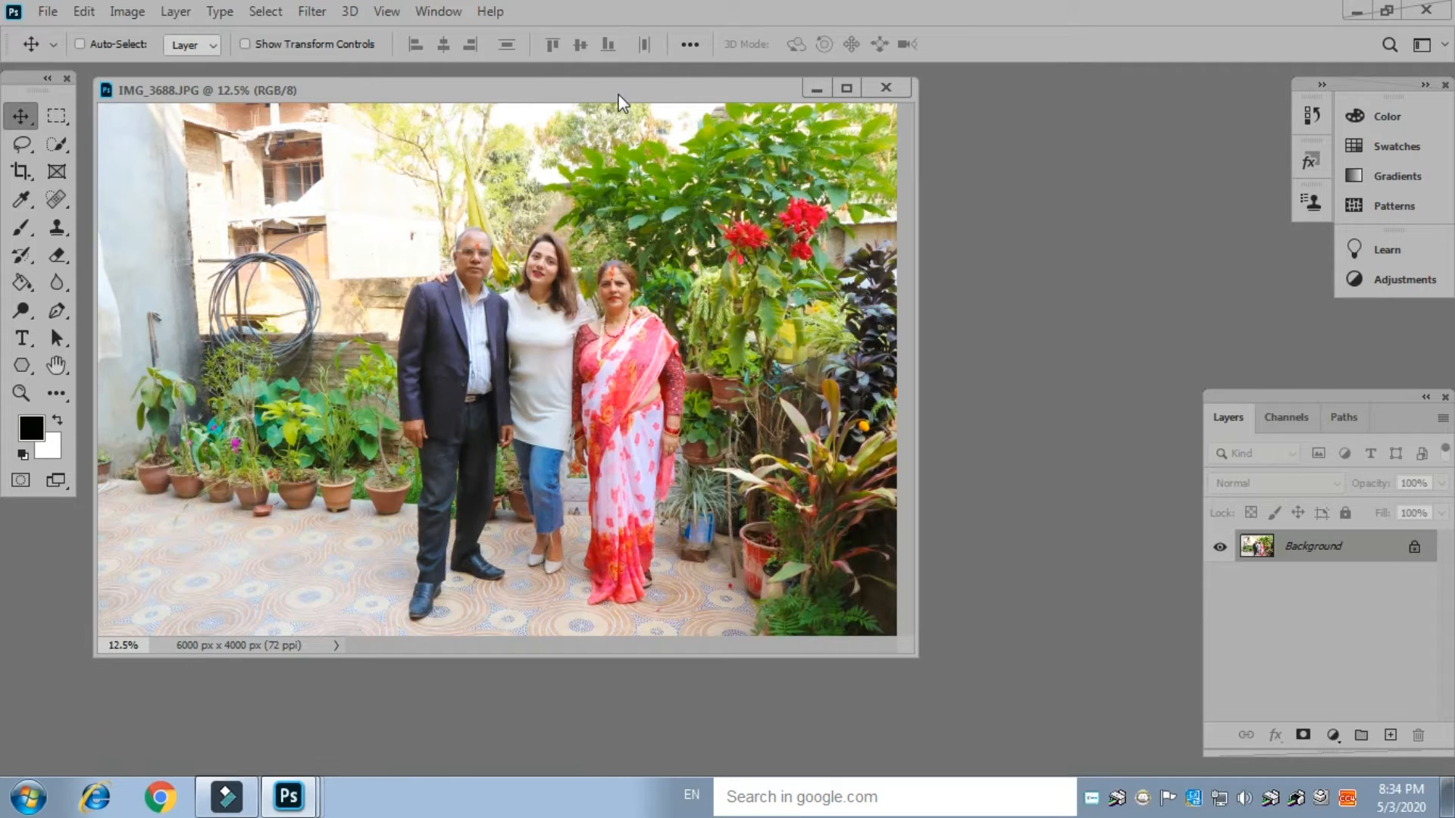
# Move the IMG_3688 window down out of the way and maximize the Untitled-1 document
pyautogui.moveTo(620, 100); pyautogui.dragTo(574, 442)
pyautogui.click(548, 110)
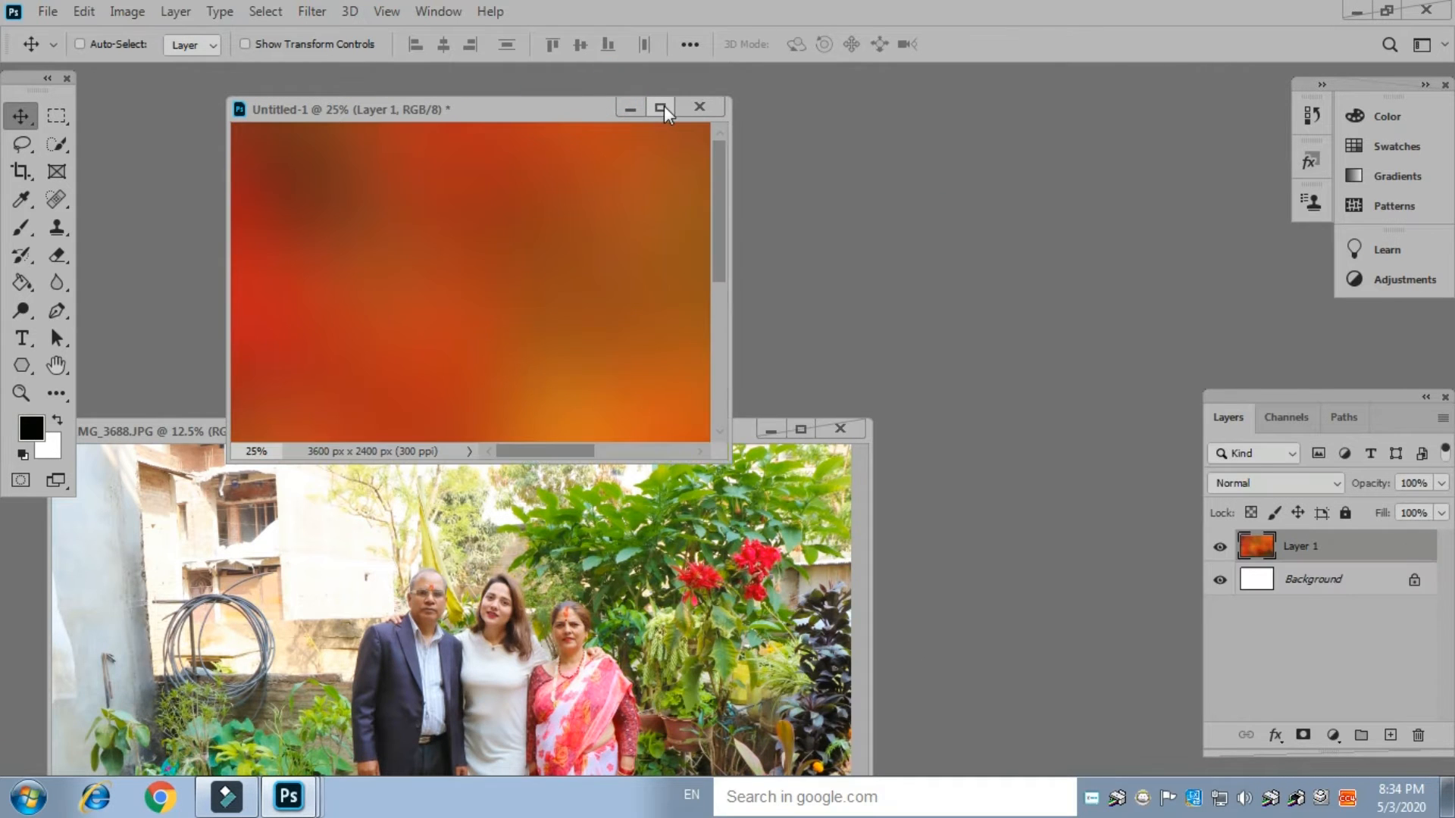
pyautogui.click(660, 107)
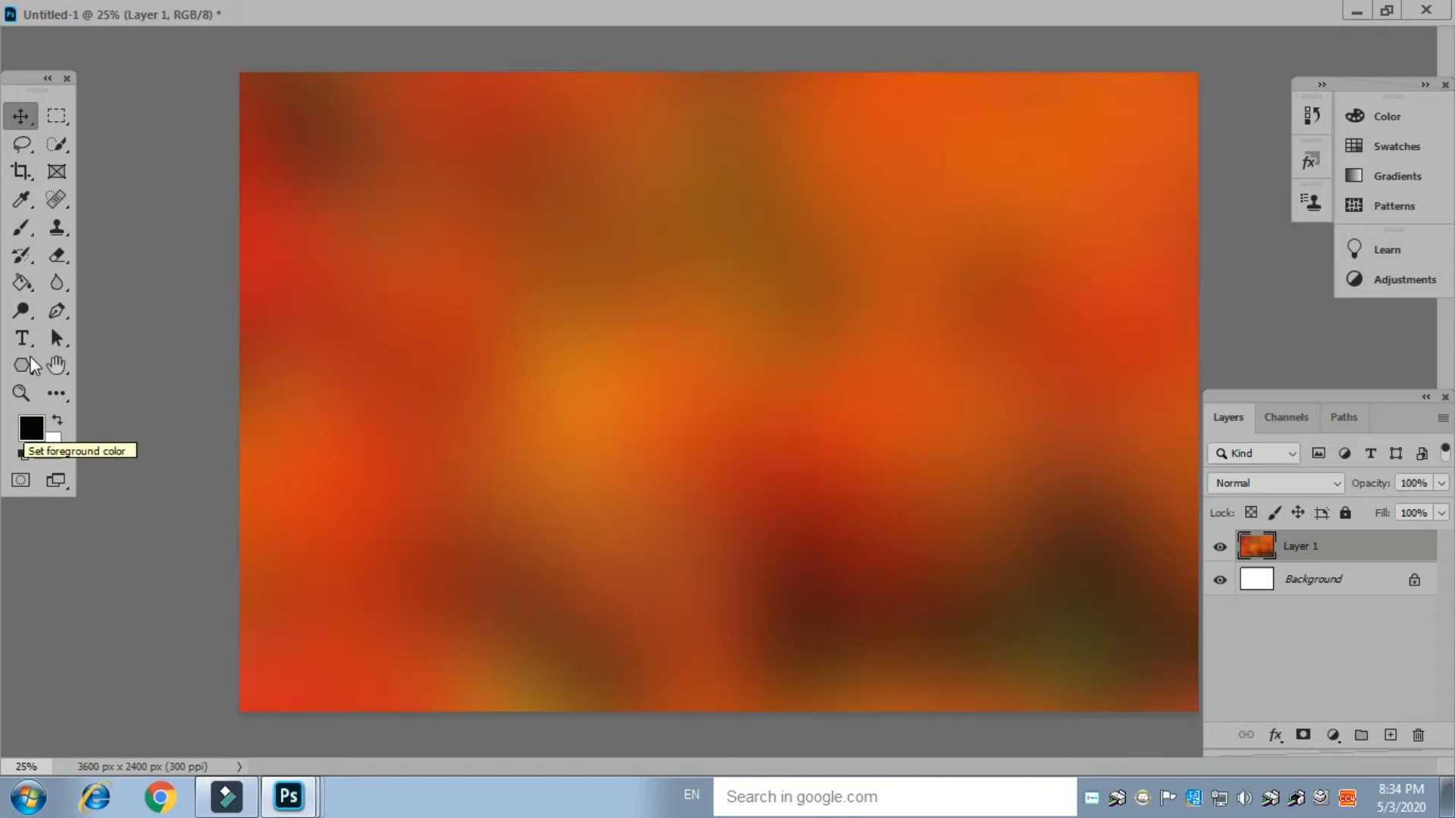
# Create a tall rectangular selection along the canvas's right side and fill it with black on a new layer
pyautogui.click(54, 119)
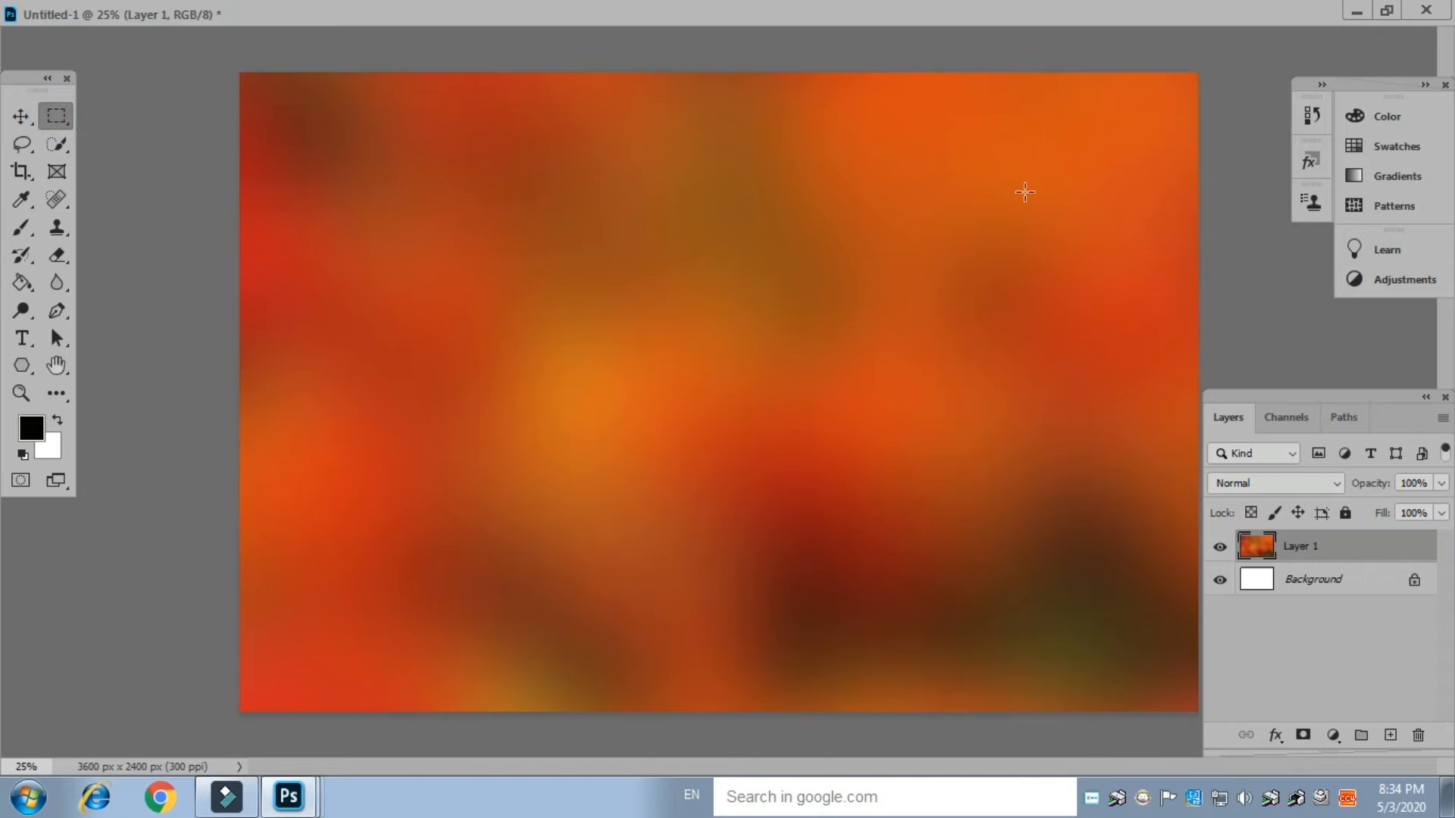
pyautogui.moveTo(897, 108); pyautogui.dragTo(1176, 584)
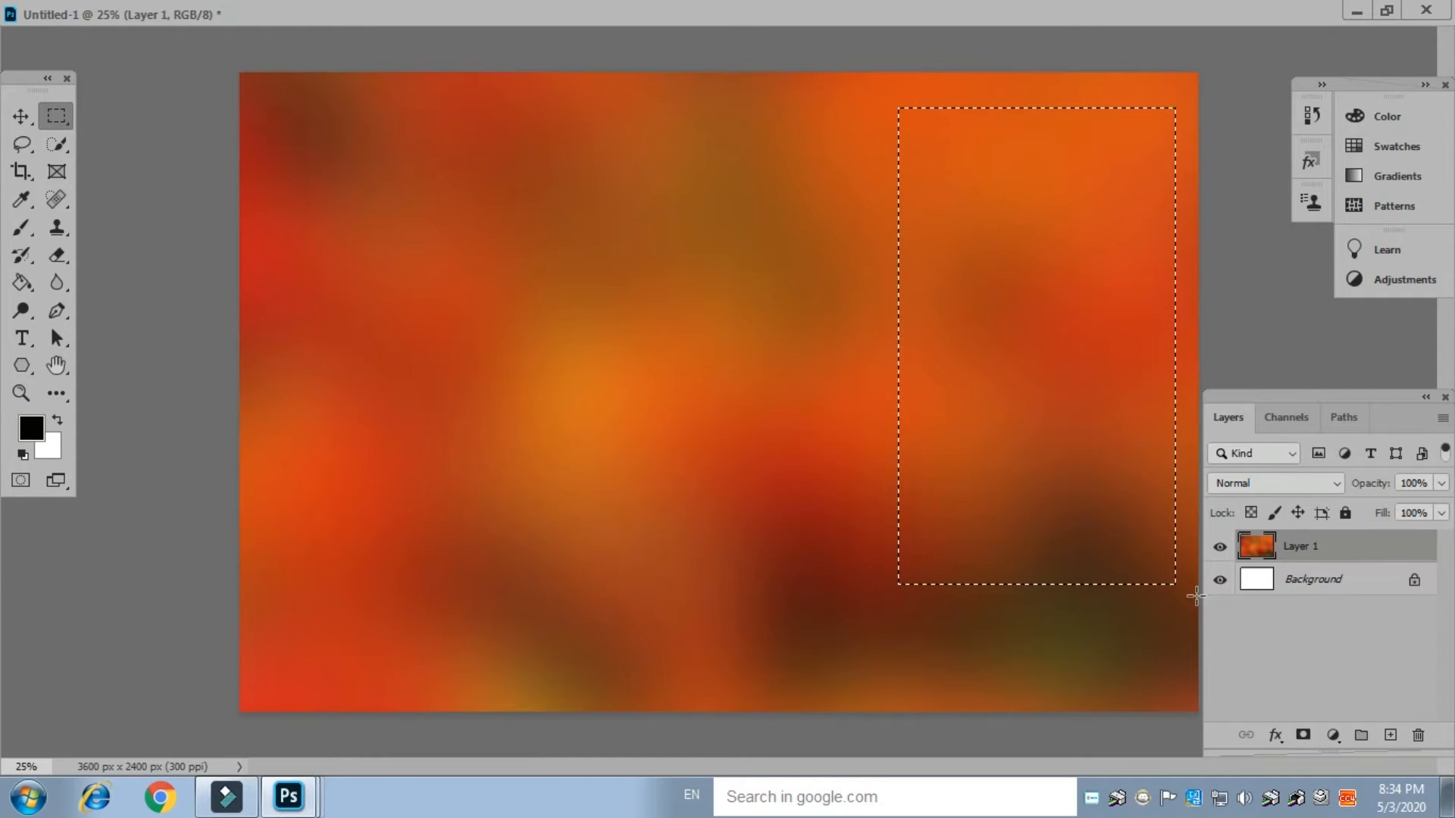
pyautogui.click(1390, 735)
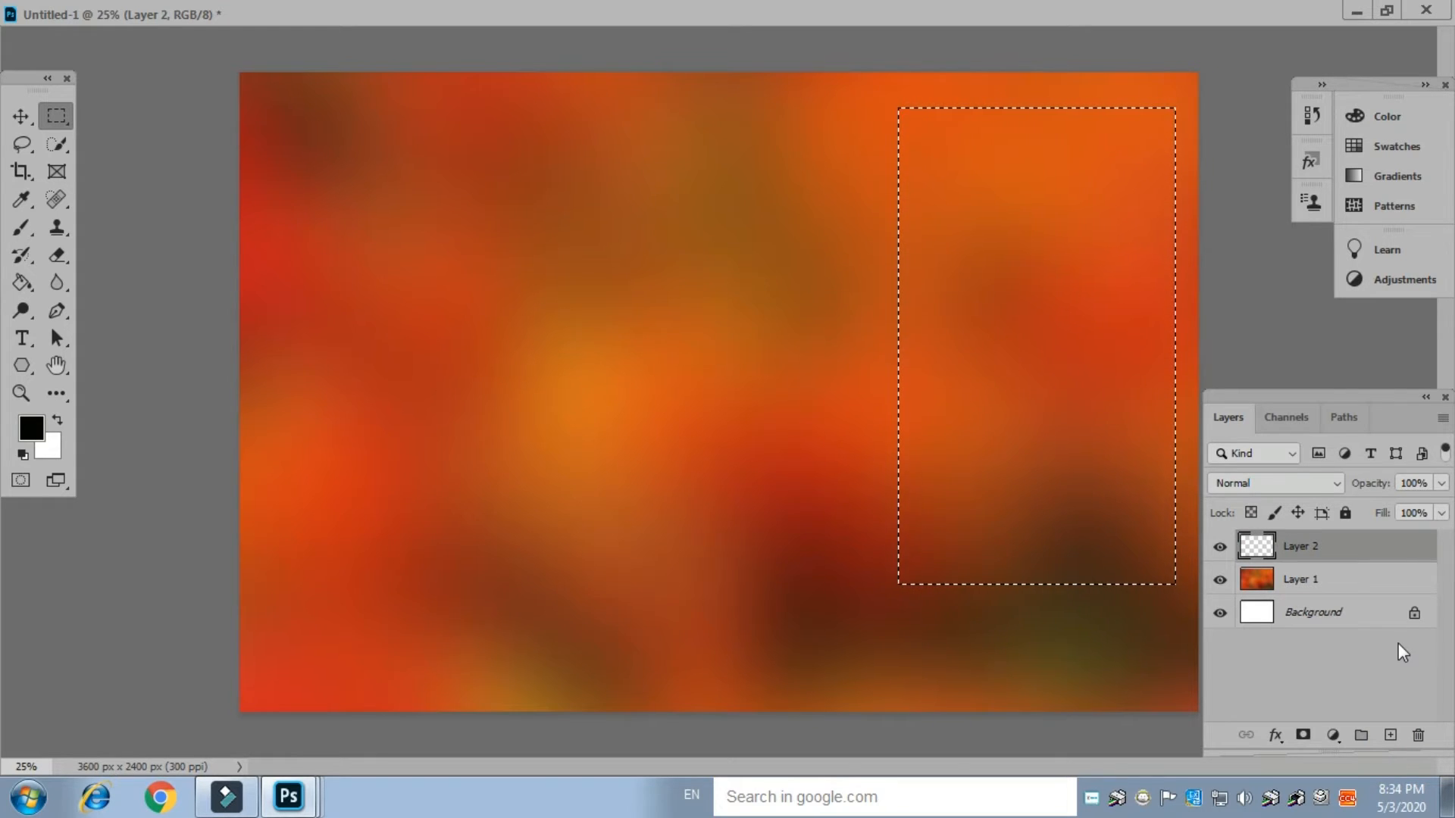
pyautogui.hotkey('alt', 'BackSpace')
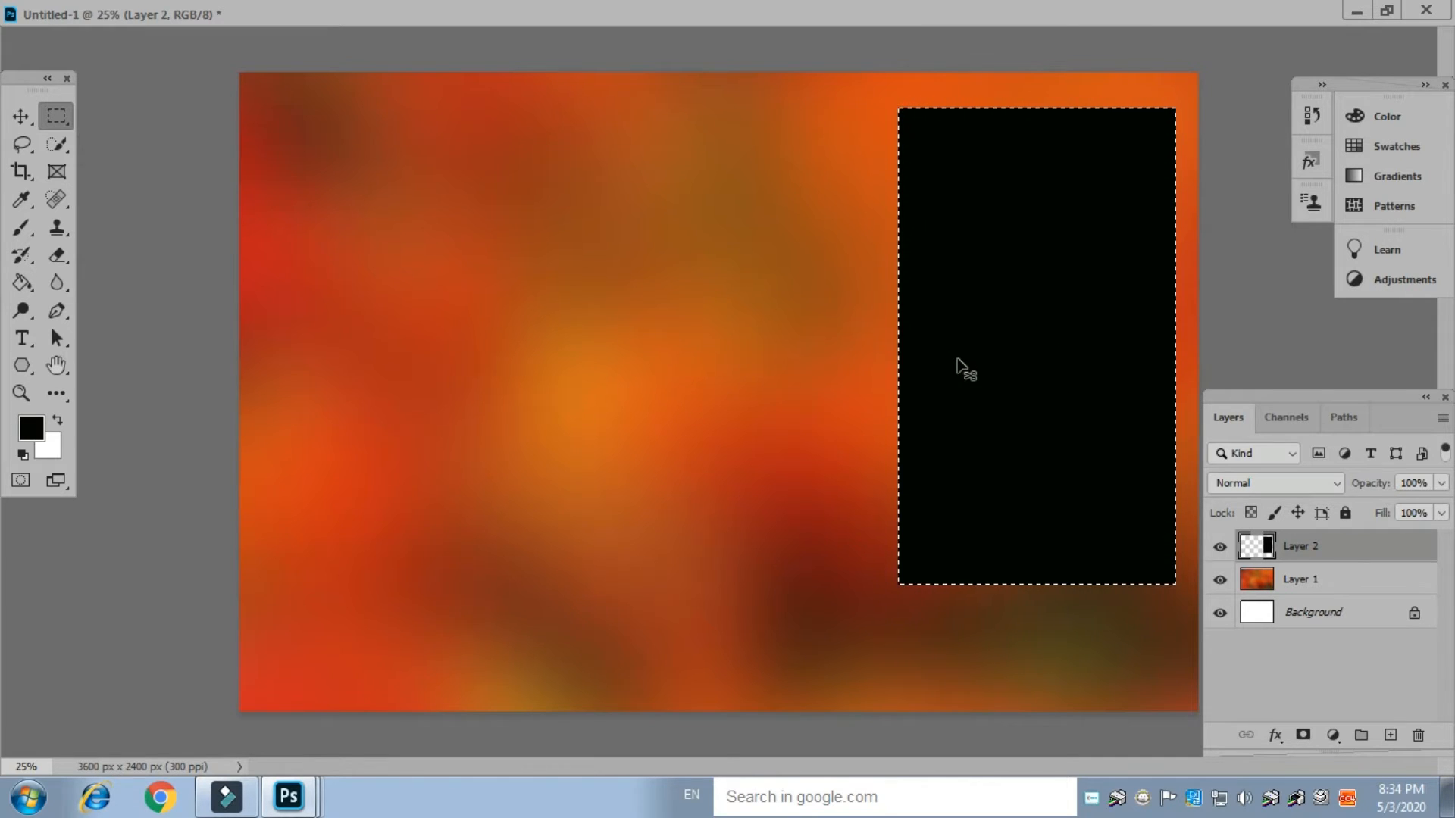
# Enlarge the tall black rectangle slightly with Free Transform and deselect it
pyautogui.hotkey('ctrl', 't')
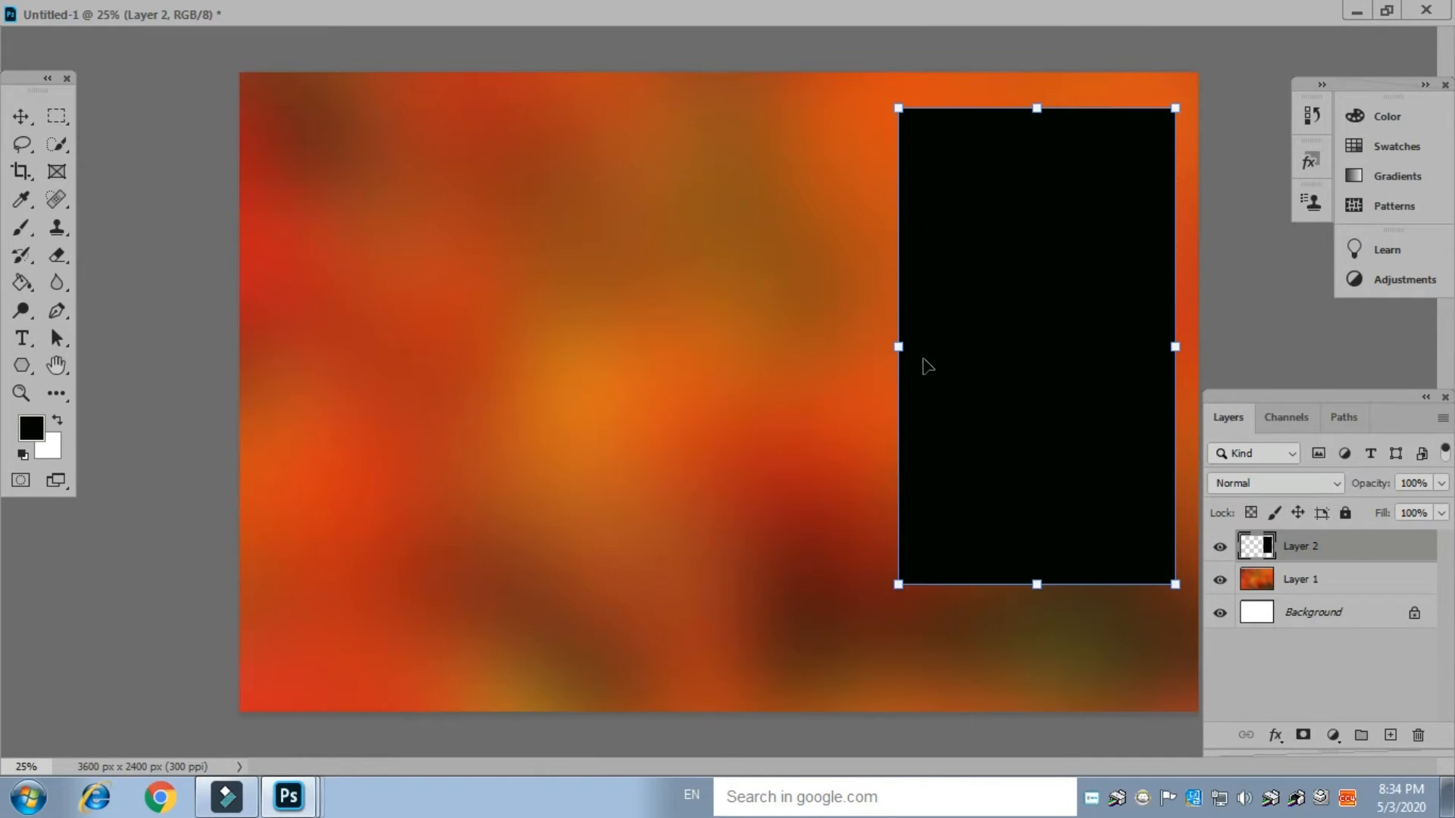
pyautogui.moveTo(898, 347); pyautogui.dragTo(890, 346)
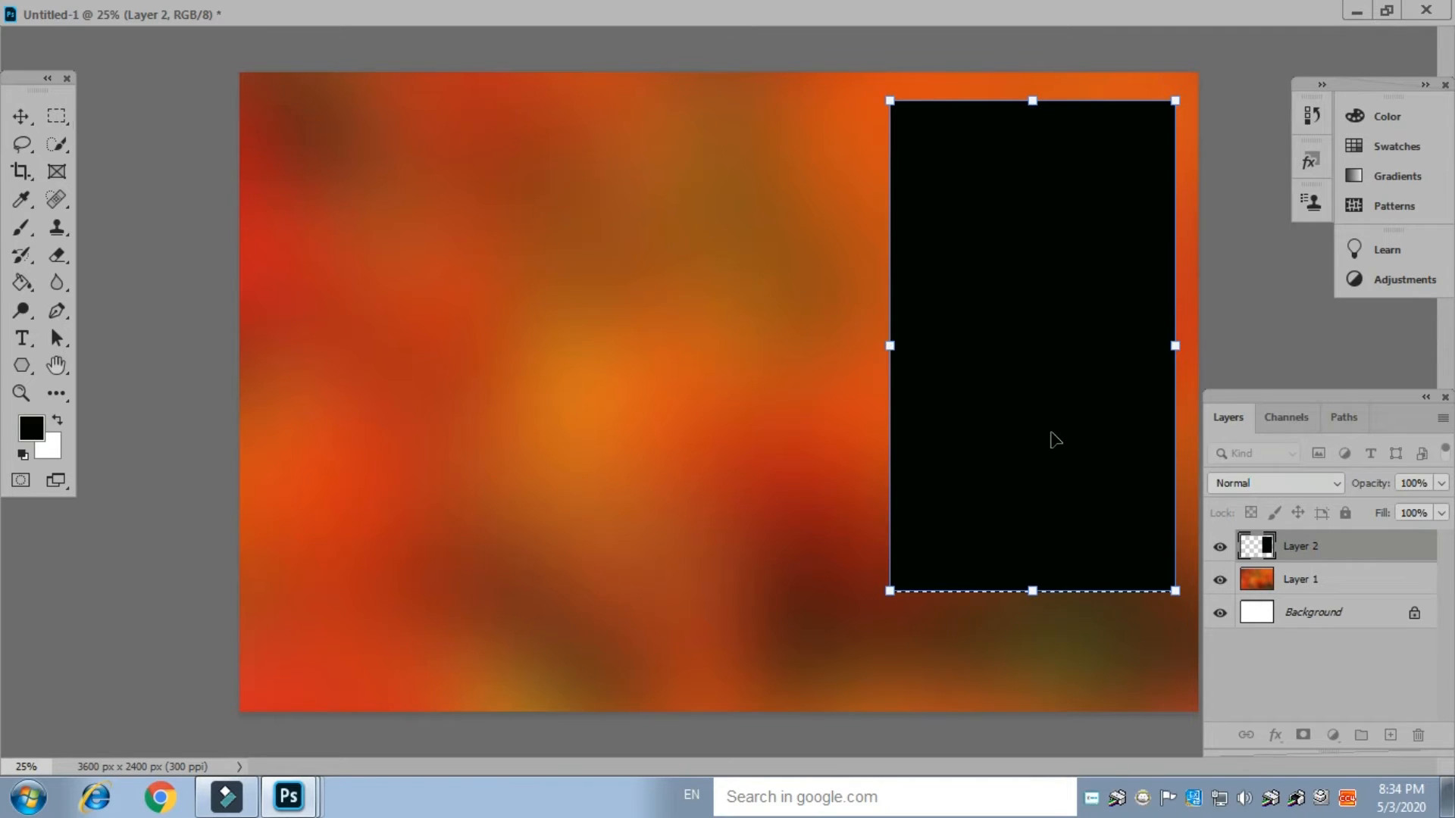
pyautogui.press('Return')
pyautogui.hotkey('ctrl', 'd')
# Add a new layer with a small upright black-filled rectangle near the canvas's upper-left corner and deselect it
pyautogui.press('m')
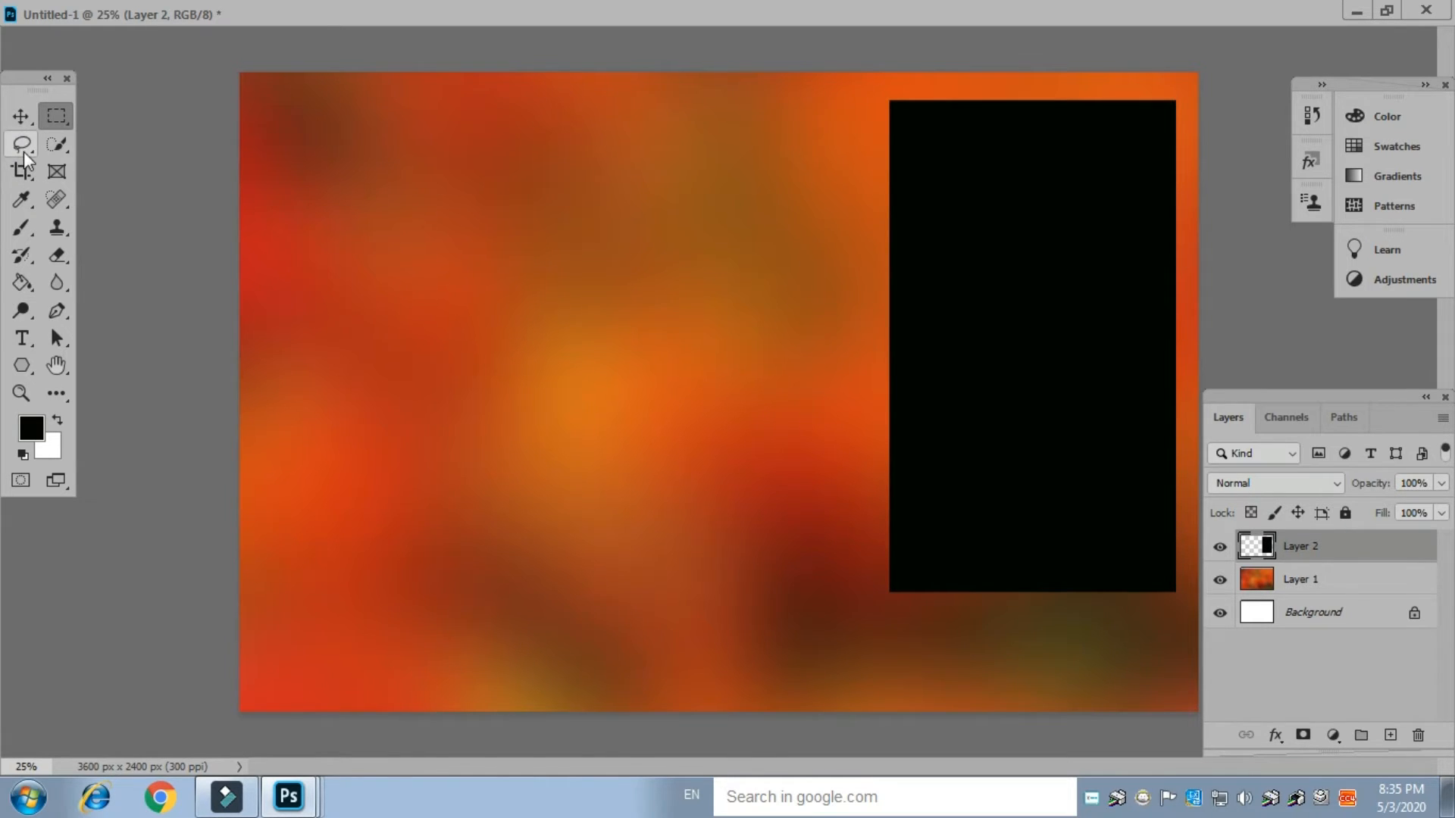
pyautogui.click(55, 118)
pyautogui.click(1391, 737)
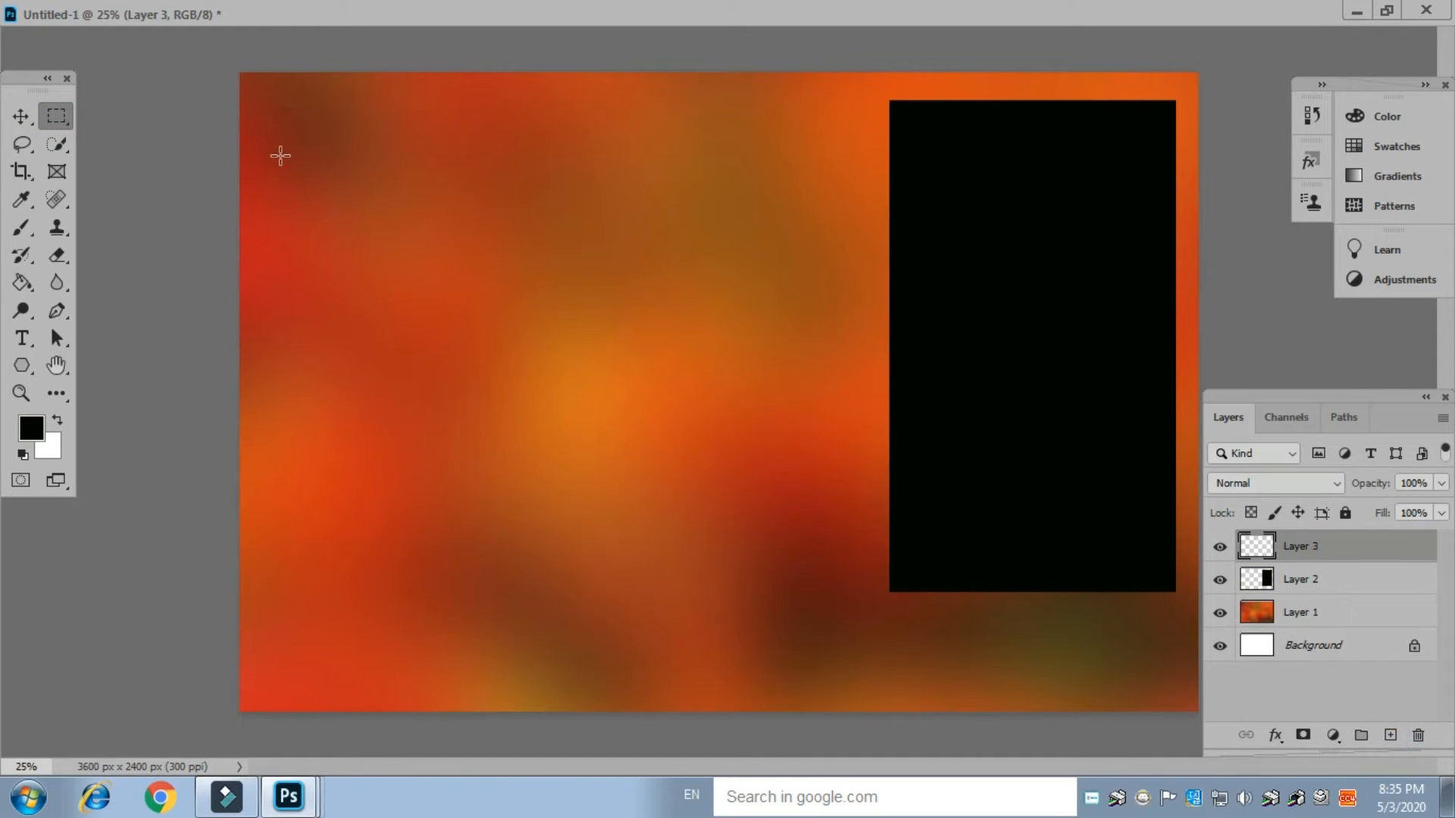
pyautogui.moveTo(269, 107); pyautogui.dragTo(375, 268)
pyautogui.moveTo(389, 270); pyautogui.dragTo(407, 295)
pyautogui.hotkey('alt', 'BackSpace')
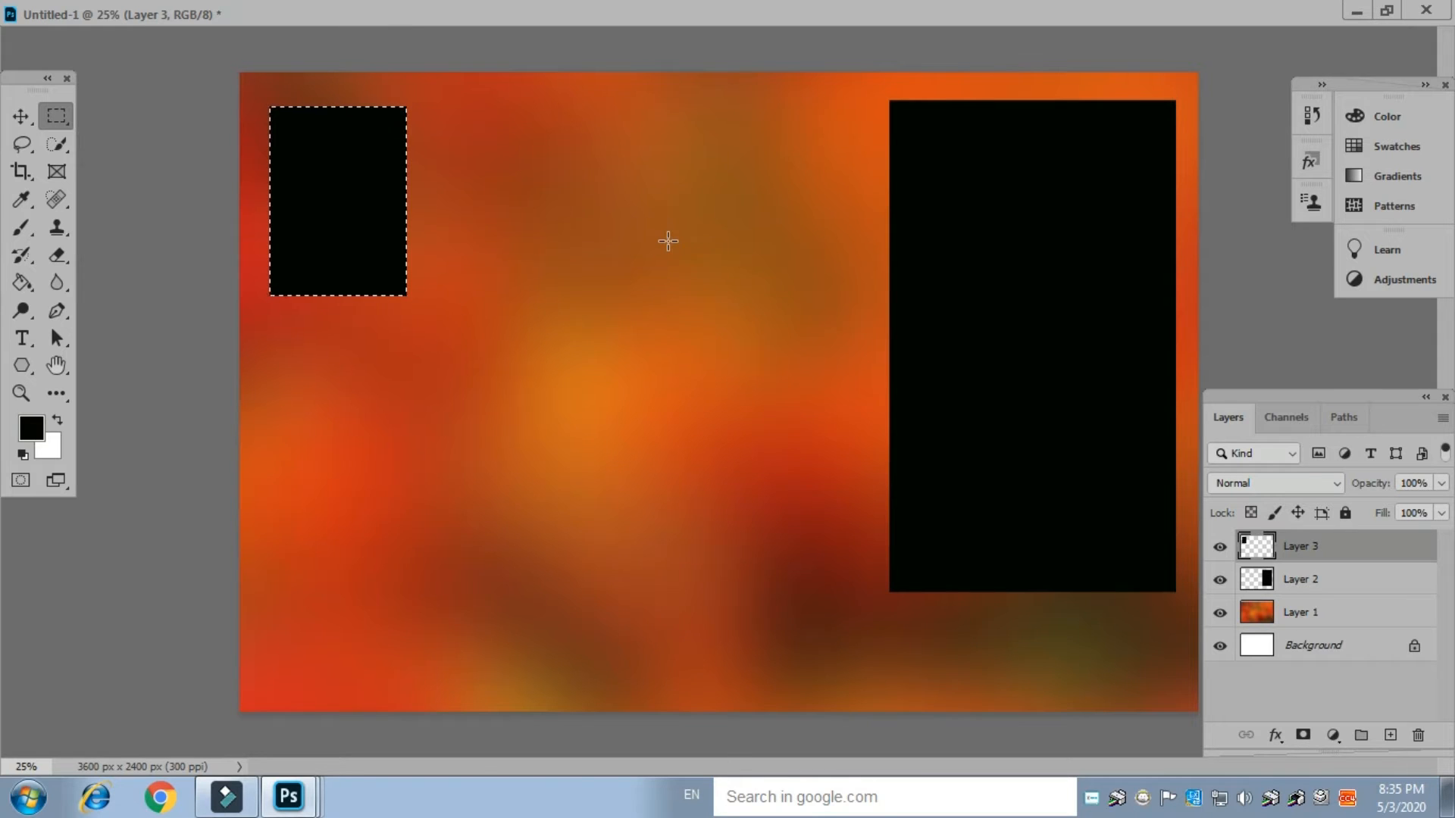
pyautogui.hotkey('ctrl', 'd')
# Duplicate the small black rectangle beside itself, and copy that pair below to form a two-by-two grid
pyautogui.click(28, 118)
pyautogui.moveTo(325, 189); pyautogui.dragTo(488, 205)
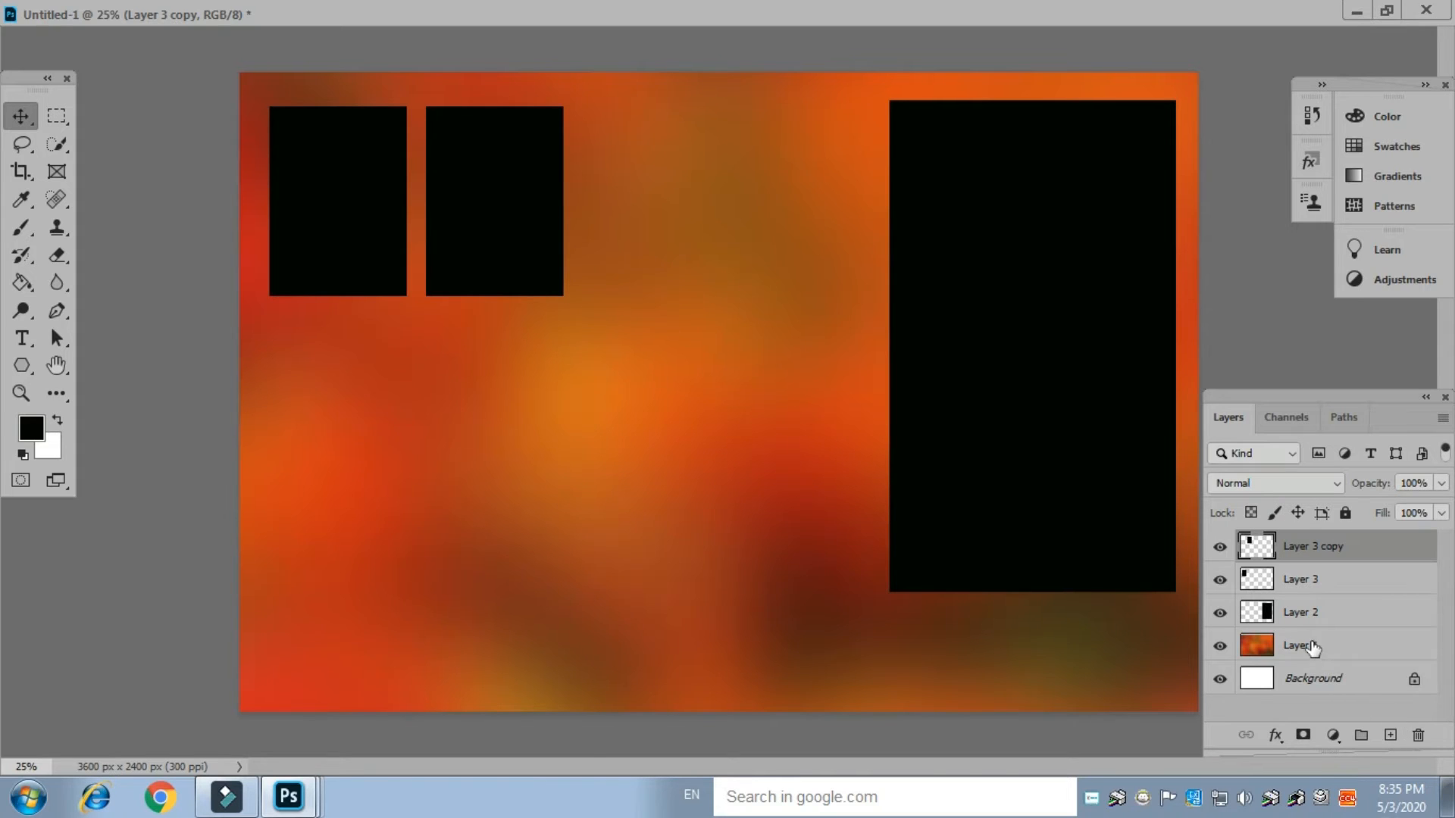
pyautogui.keyDown('shift'); pyautogui.click(1323, 582); pyautogui.keyUp('shift')
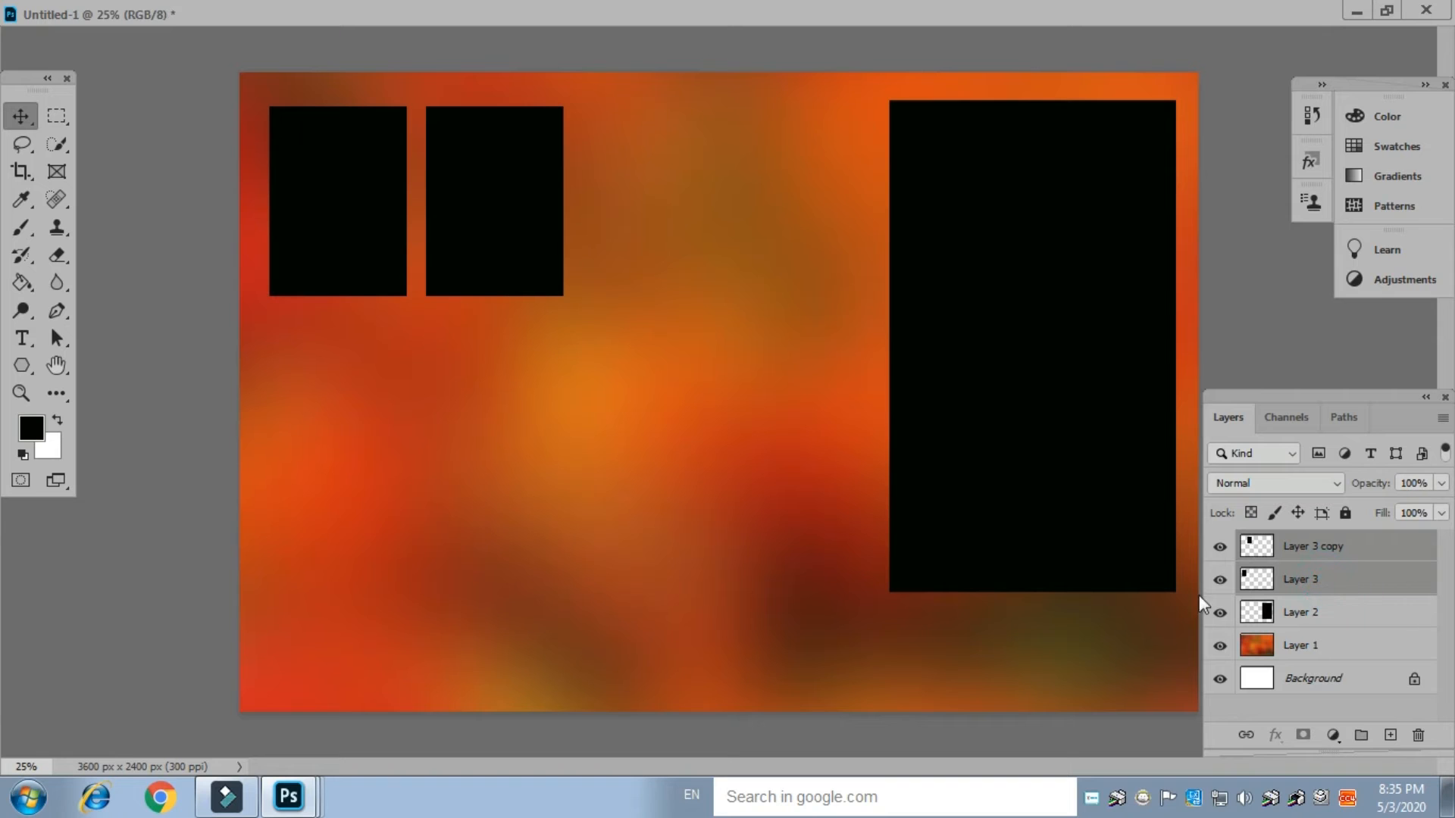
pyautogui.click(648, 551)
pyautogui.click(512, 243)
pyautogui.moveTo(512, 243); pyautogui.dragTo(522, 450)
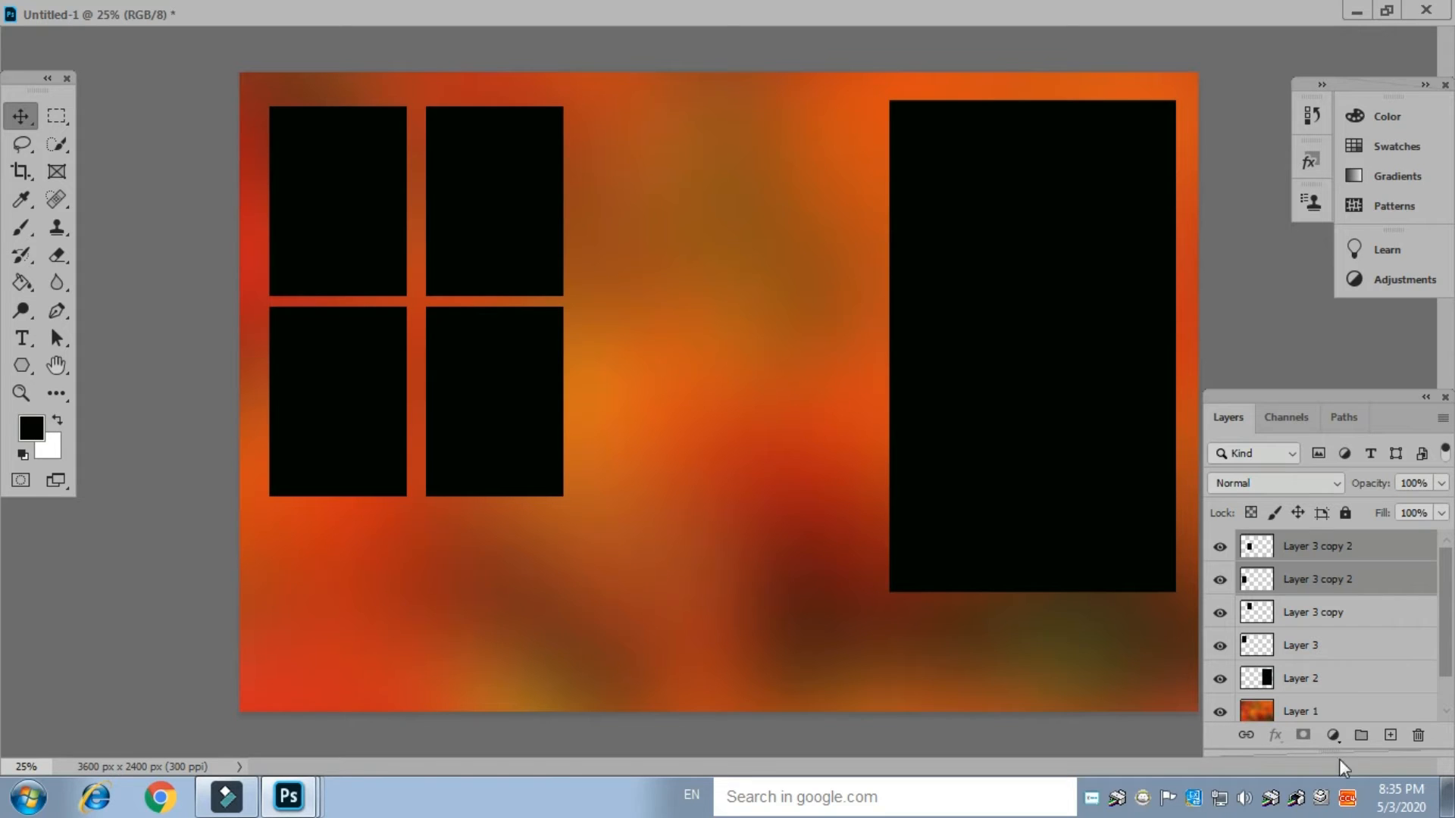
# Select all four small rectangle layers and widen them together with Free Transform until each is roughly square
pyautogui.keyDown('shift'); pyautogui.click(1338, 612); pyautogui.keyUp('shift')
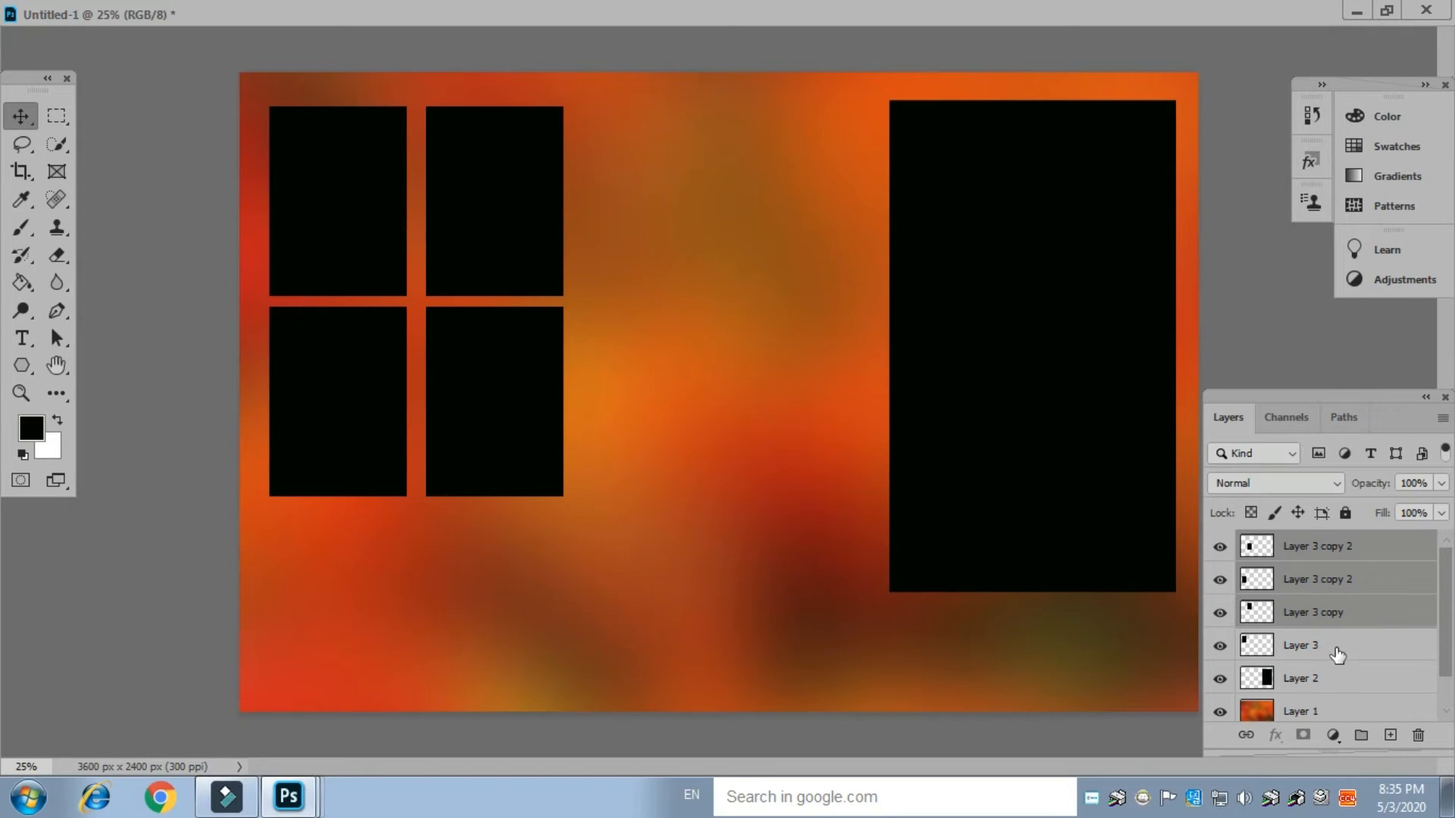
pyautogui.keyDown('shift'); pyautogui.click(1336, 650); pyautogui.keyUp('shift')
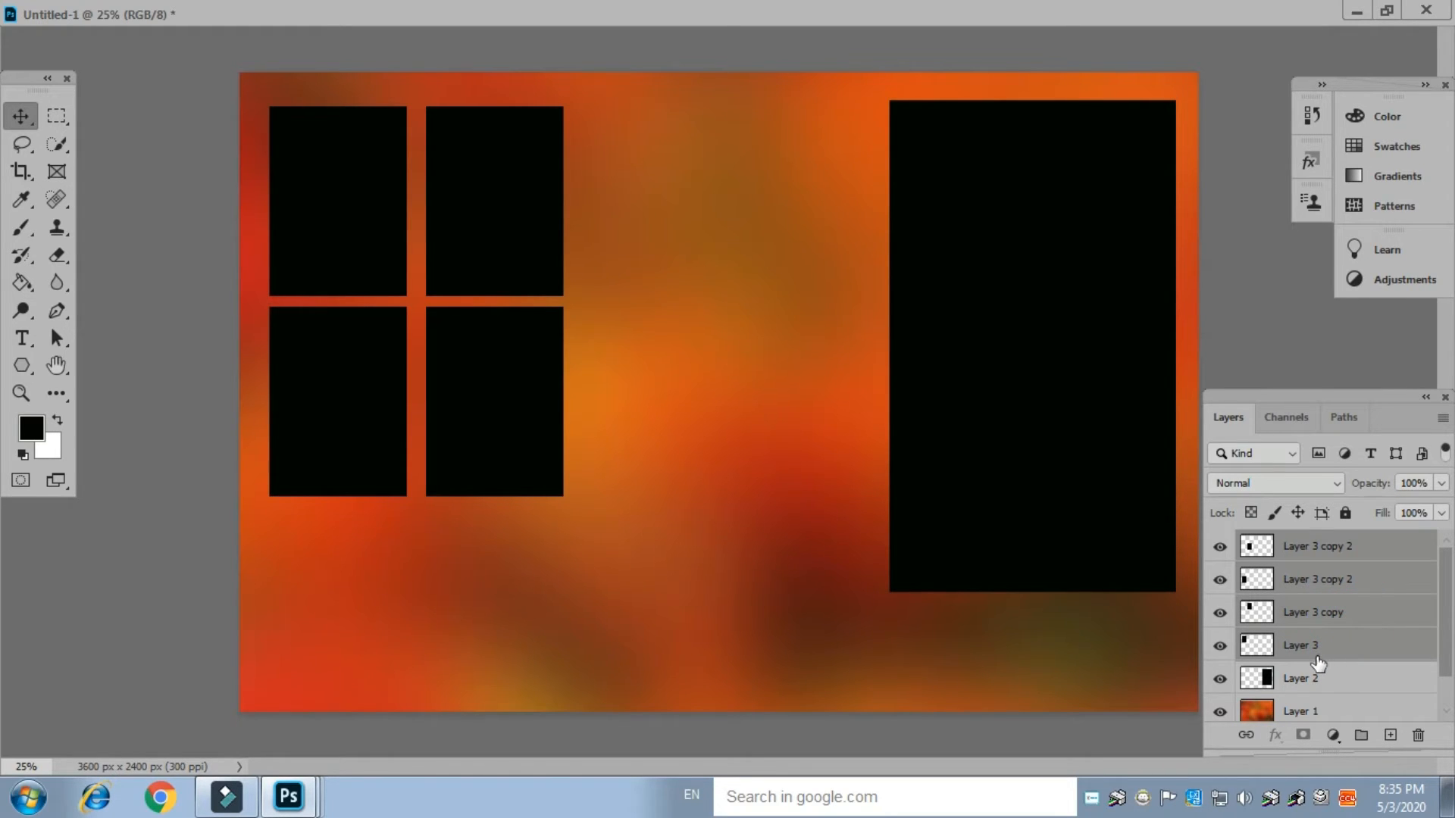
pyautogui.hotkey('ctrl', 't')
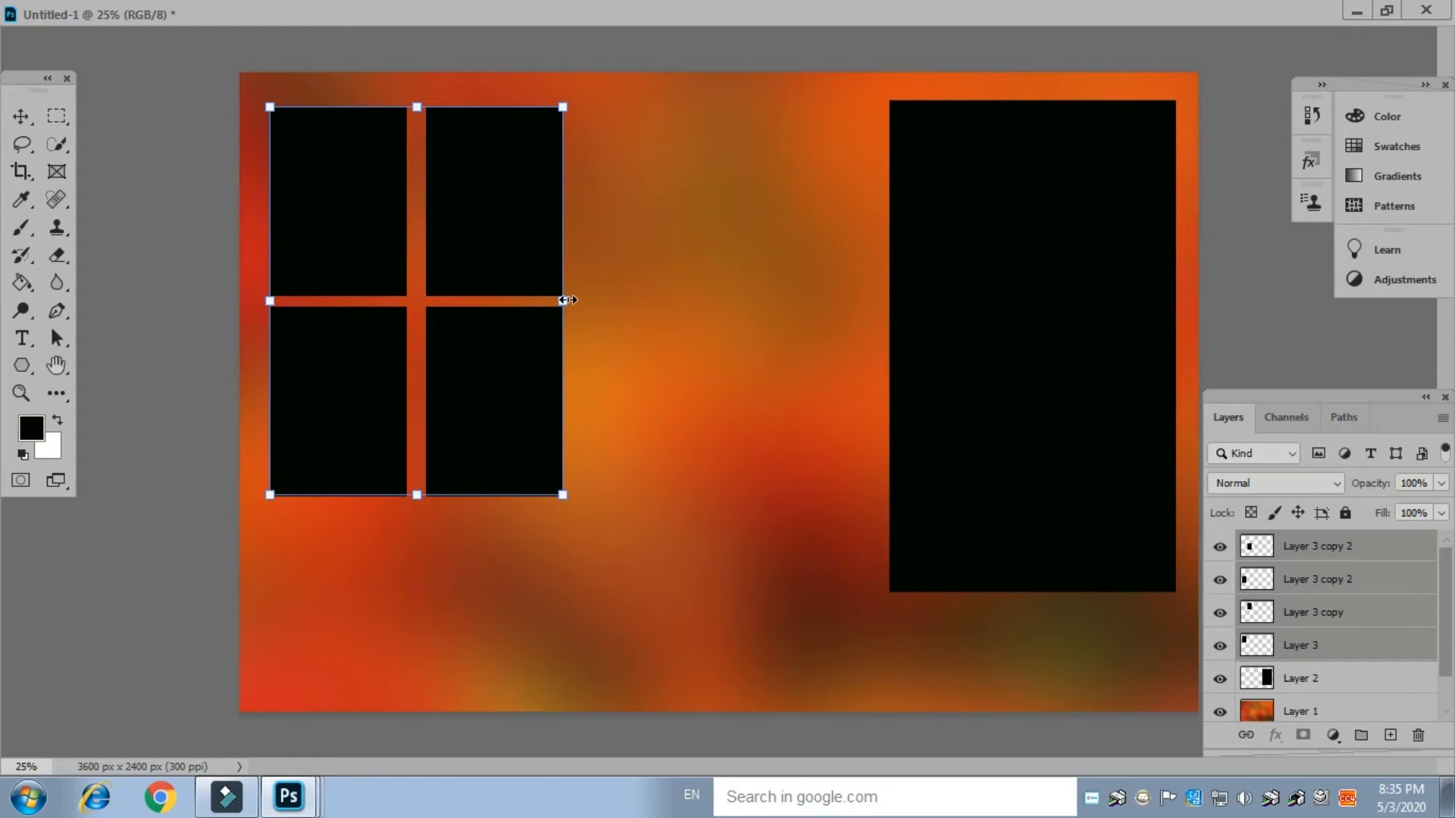
pyautogui.moveTo(568, 300); pyautogui.dragTo(675, 319)
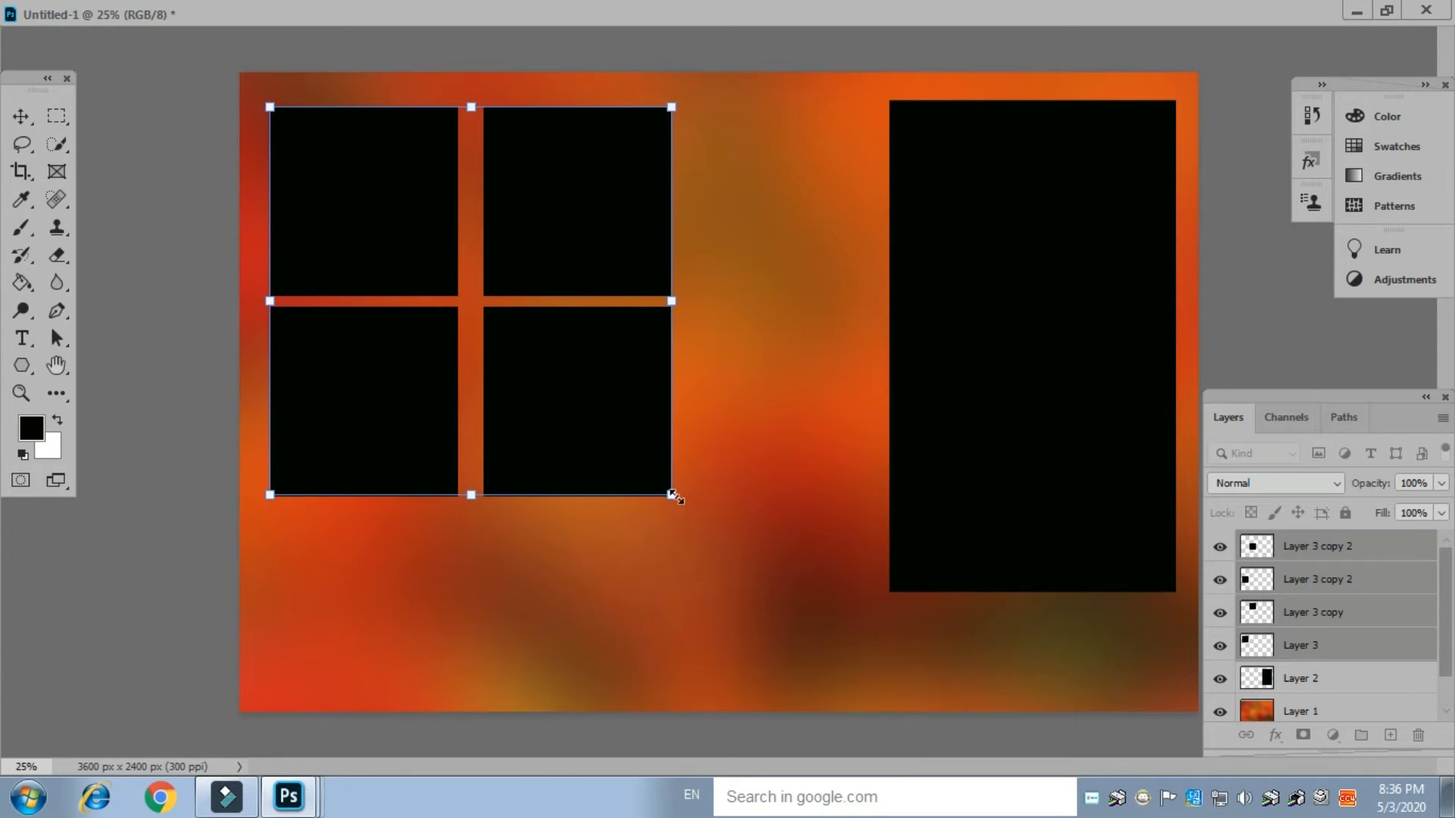
pyautogui.moveTo(672, 497); pyautogui.dragTo(678, 502)
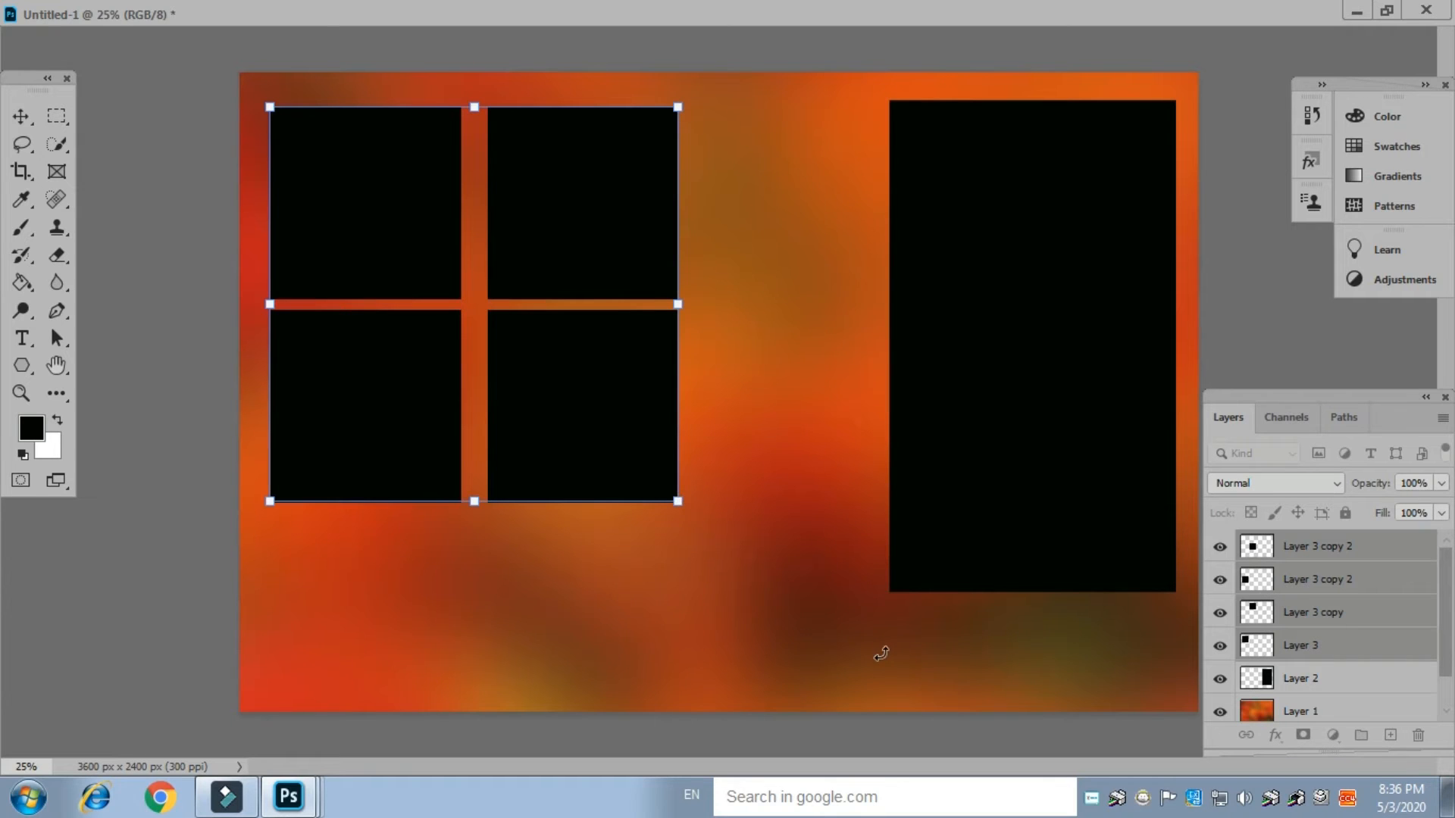
pyautogui.press('Return')
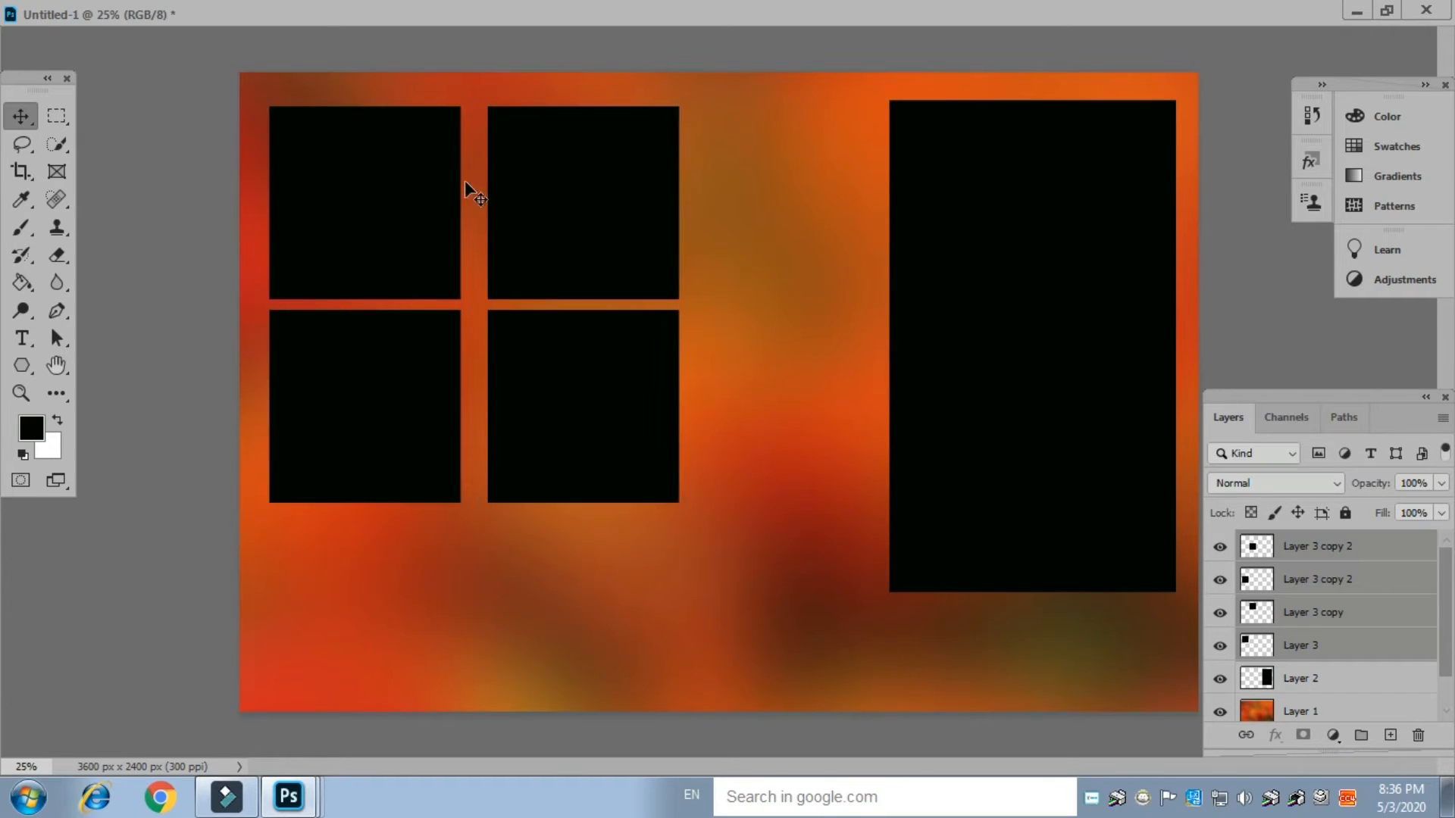
# Add a white 6 px inside Stroke effect to the upper-left square on Layer 3
pyautogui.rightClick(344, 171)
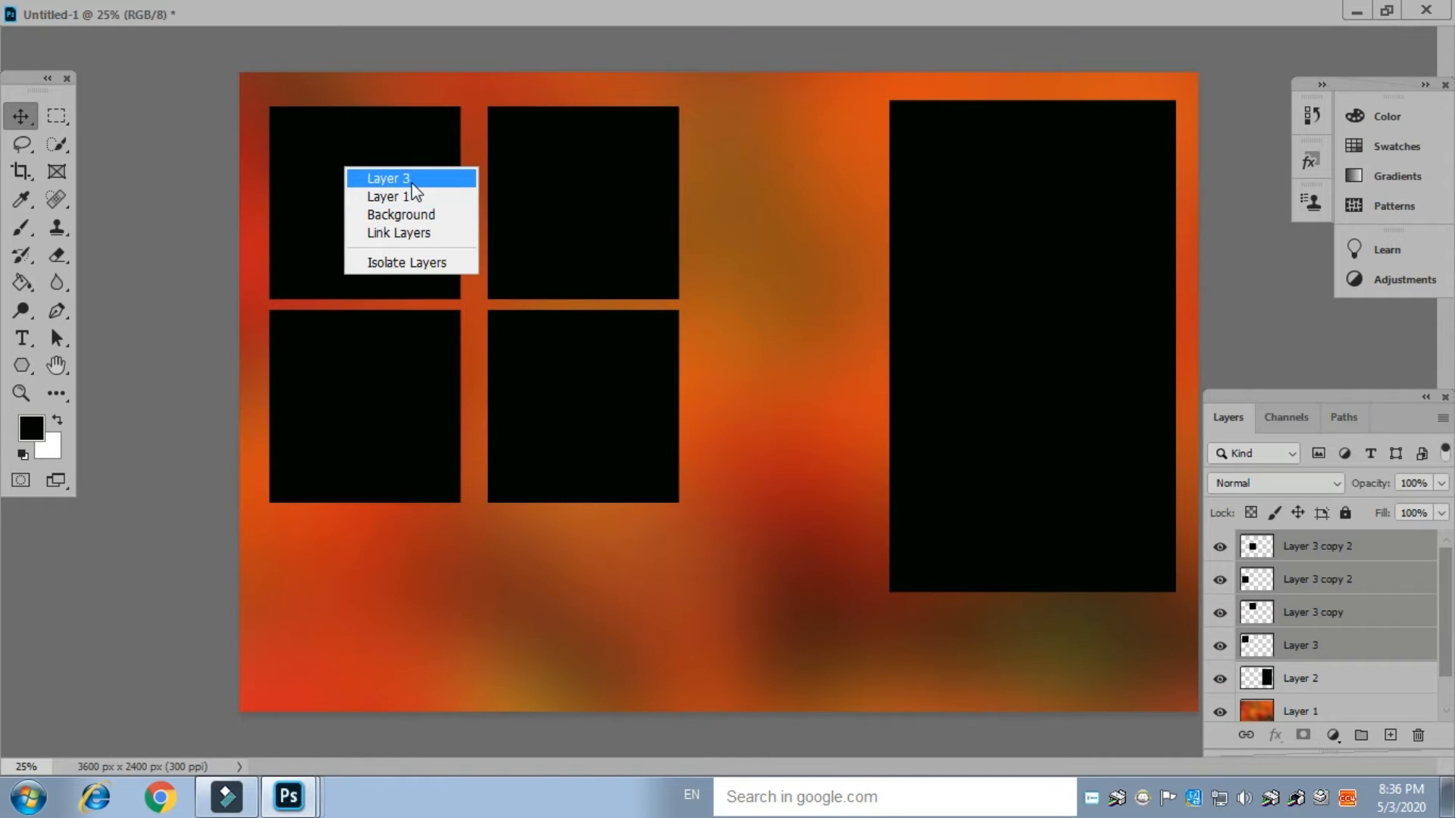
pyautogui.click(410, 181)
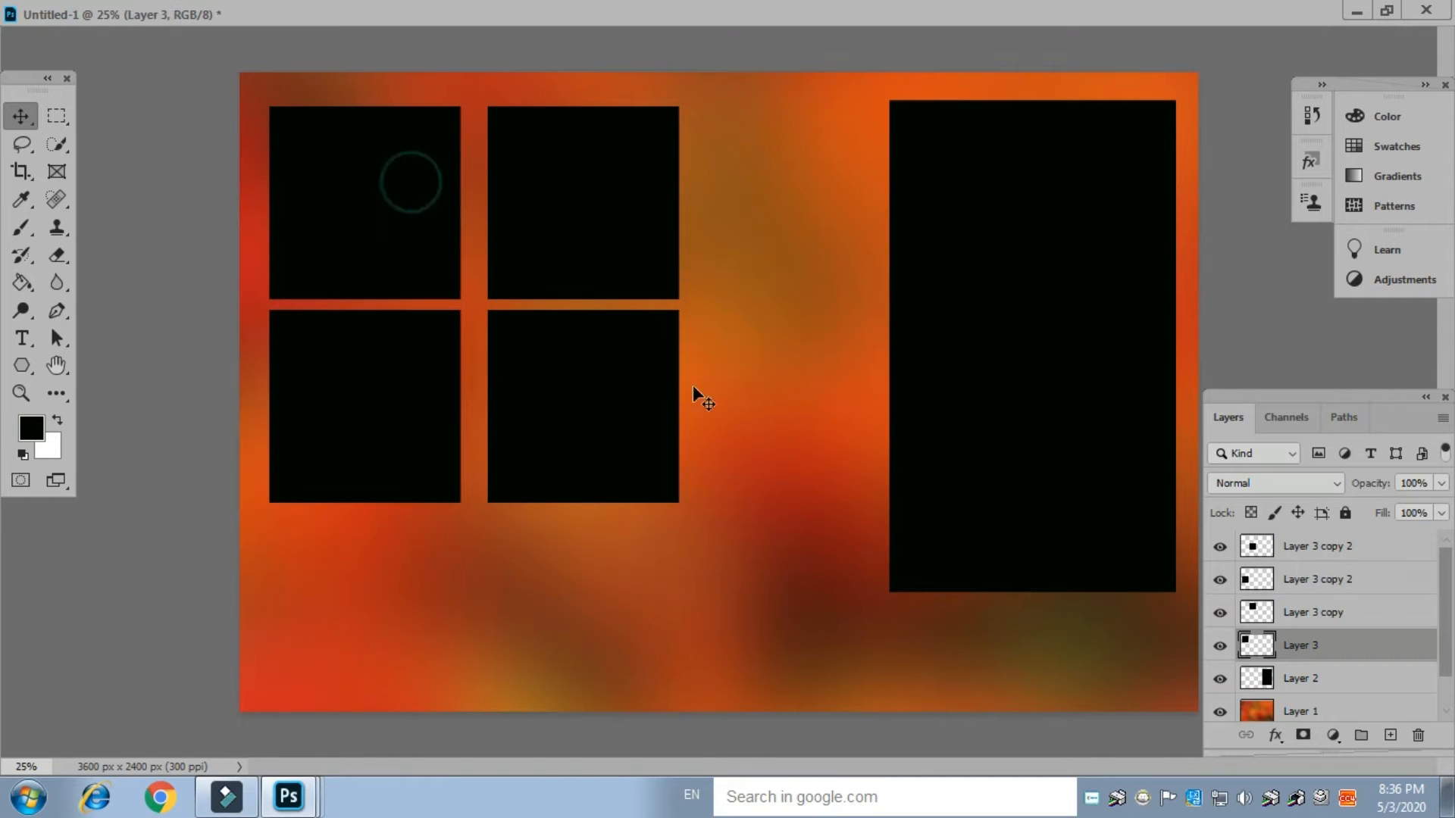
pyautogui.click(1276, 737)
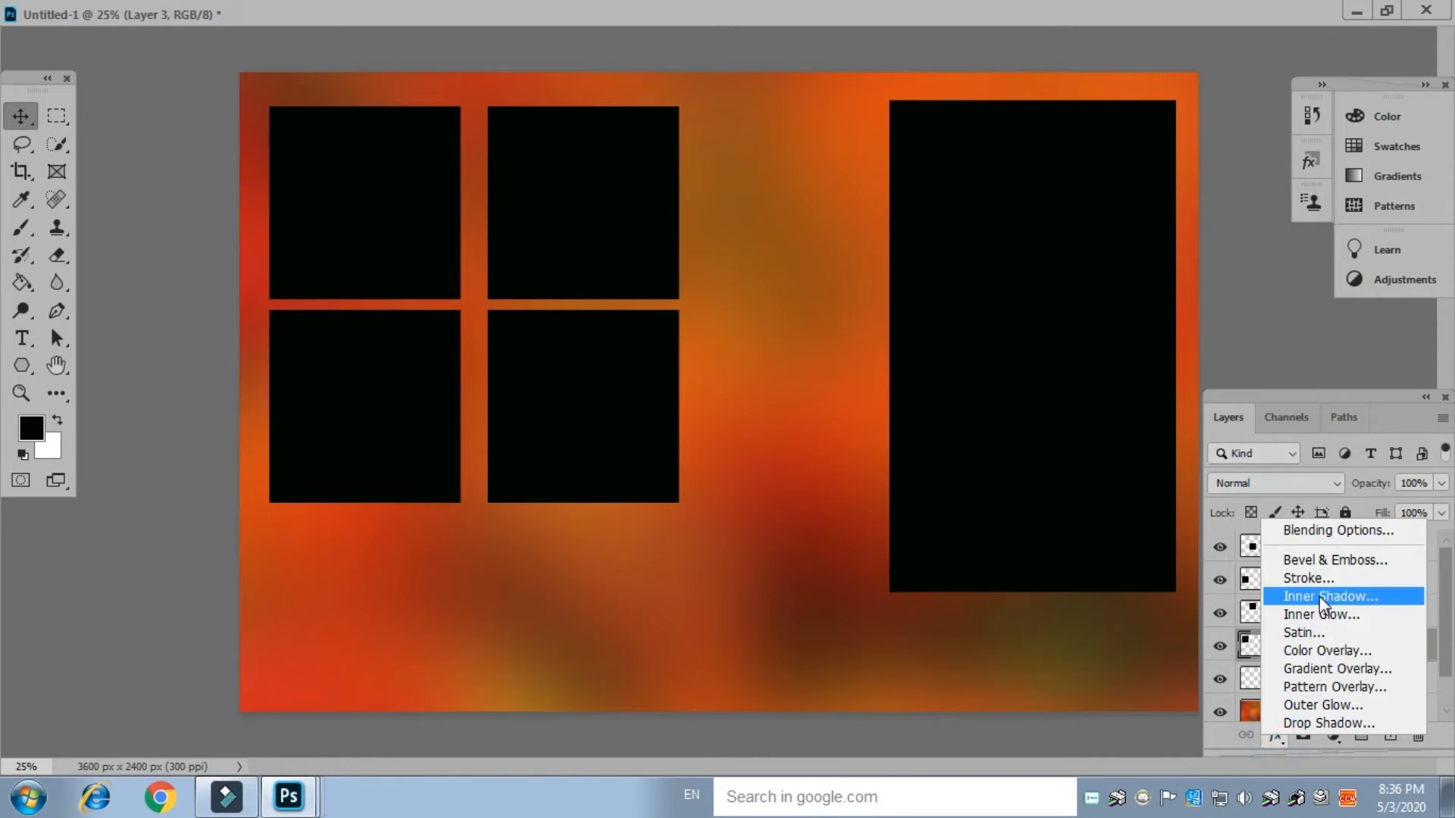
pyautogui.click(1312, 581)
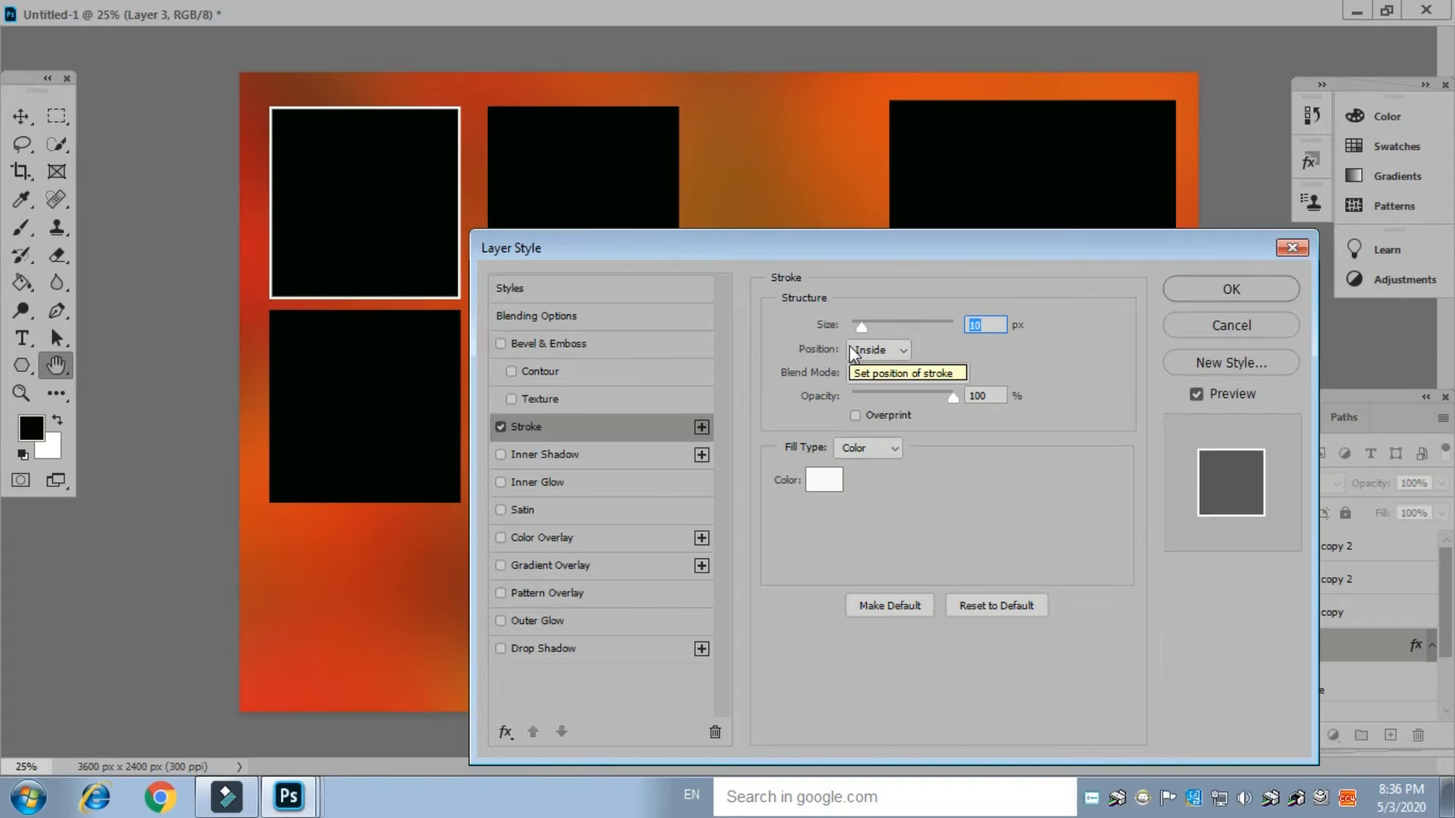
pyautogui.click(858, 323)
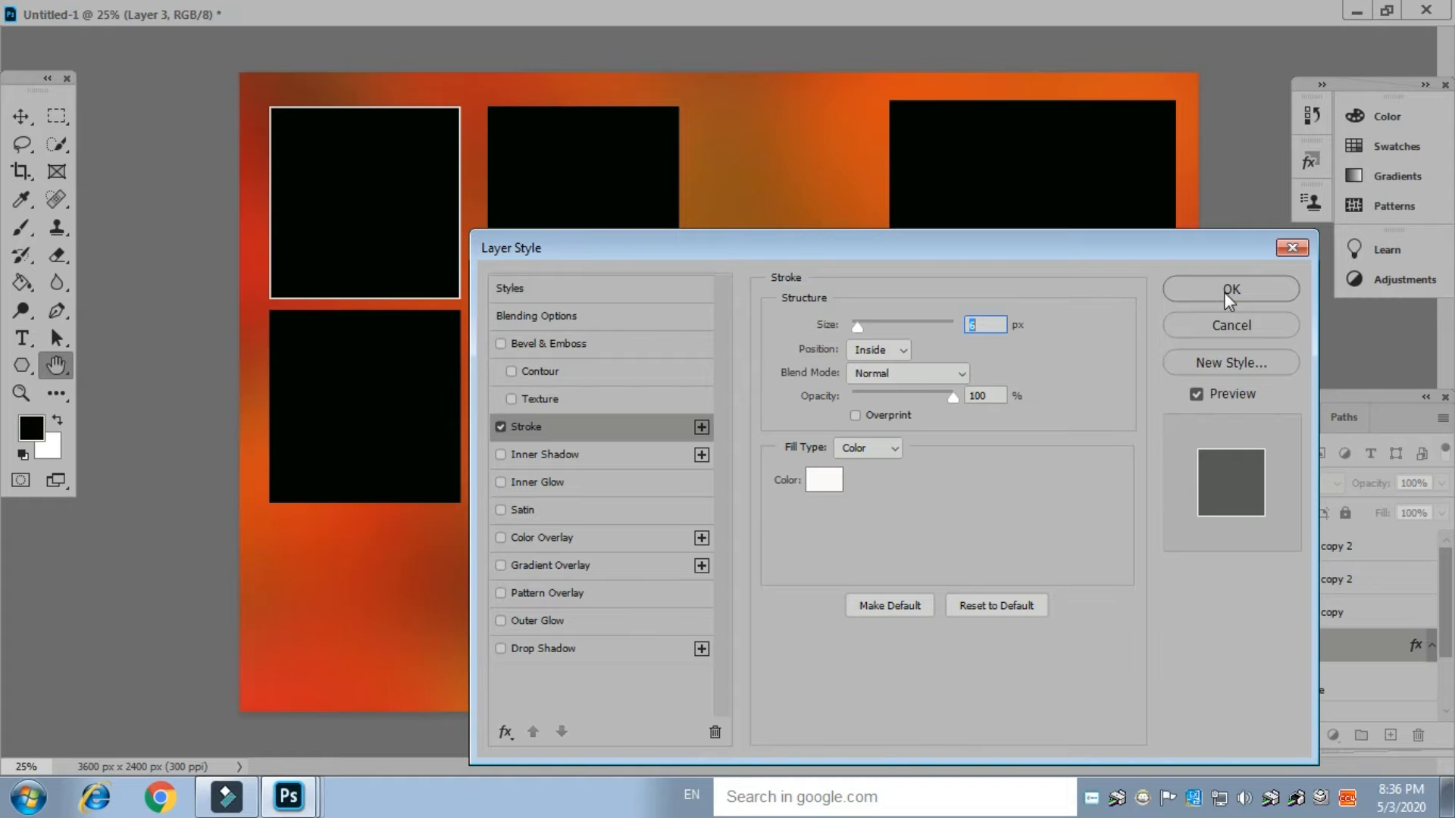
pyautogui.click(1219, 363)
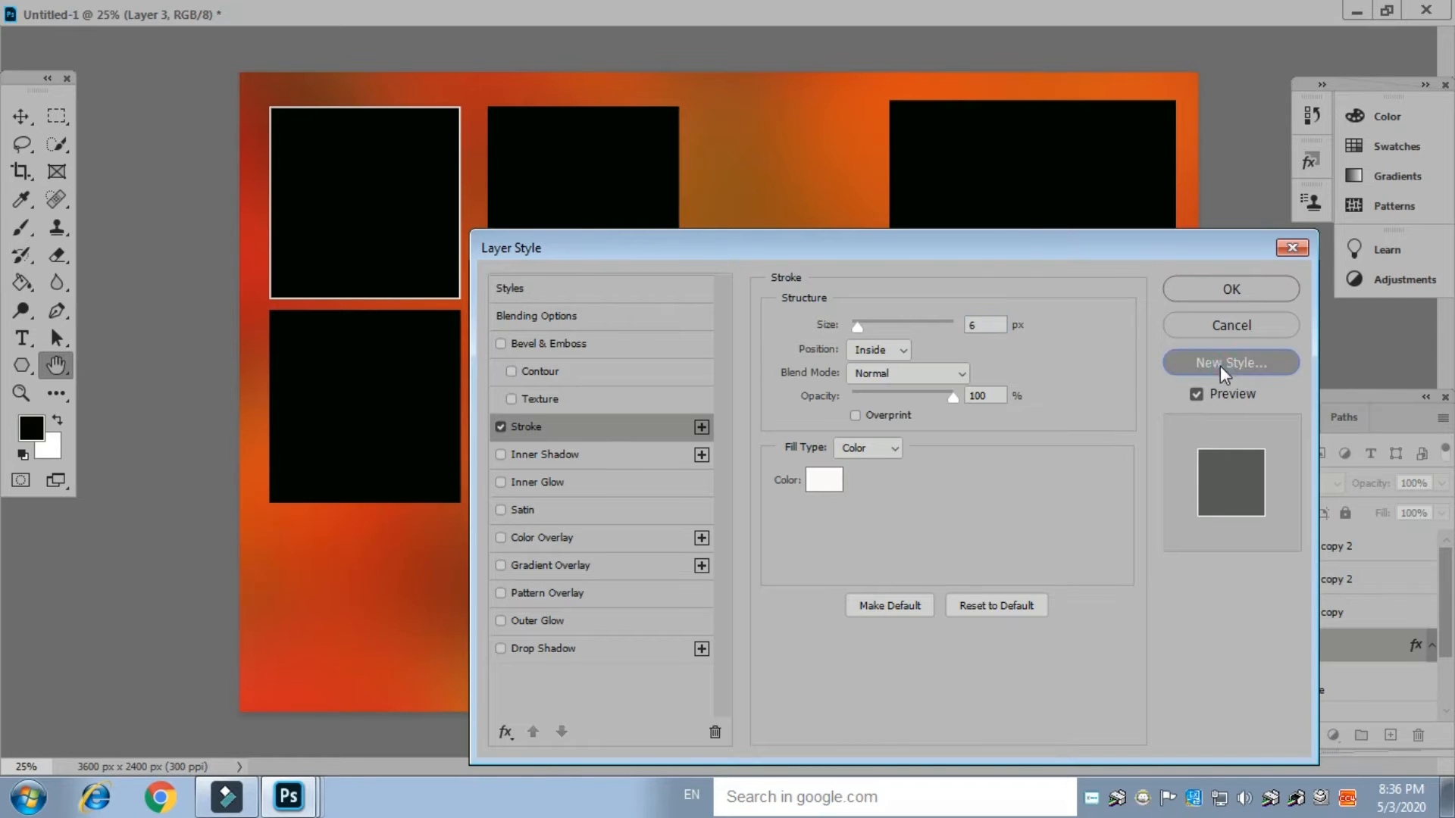
pyautogui.click(982, 226)
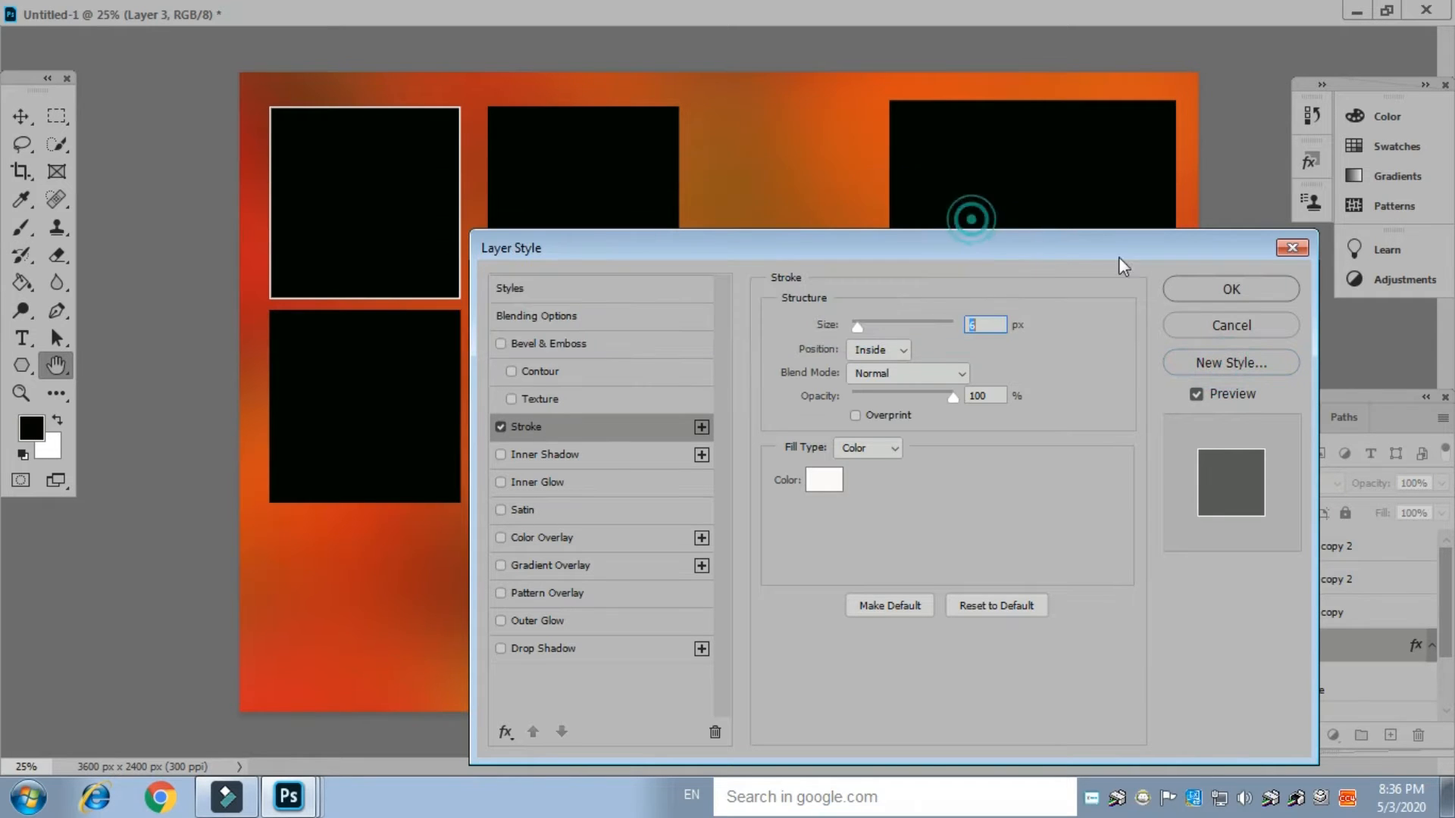
pyautogui.click(1221, 290)
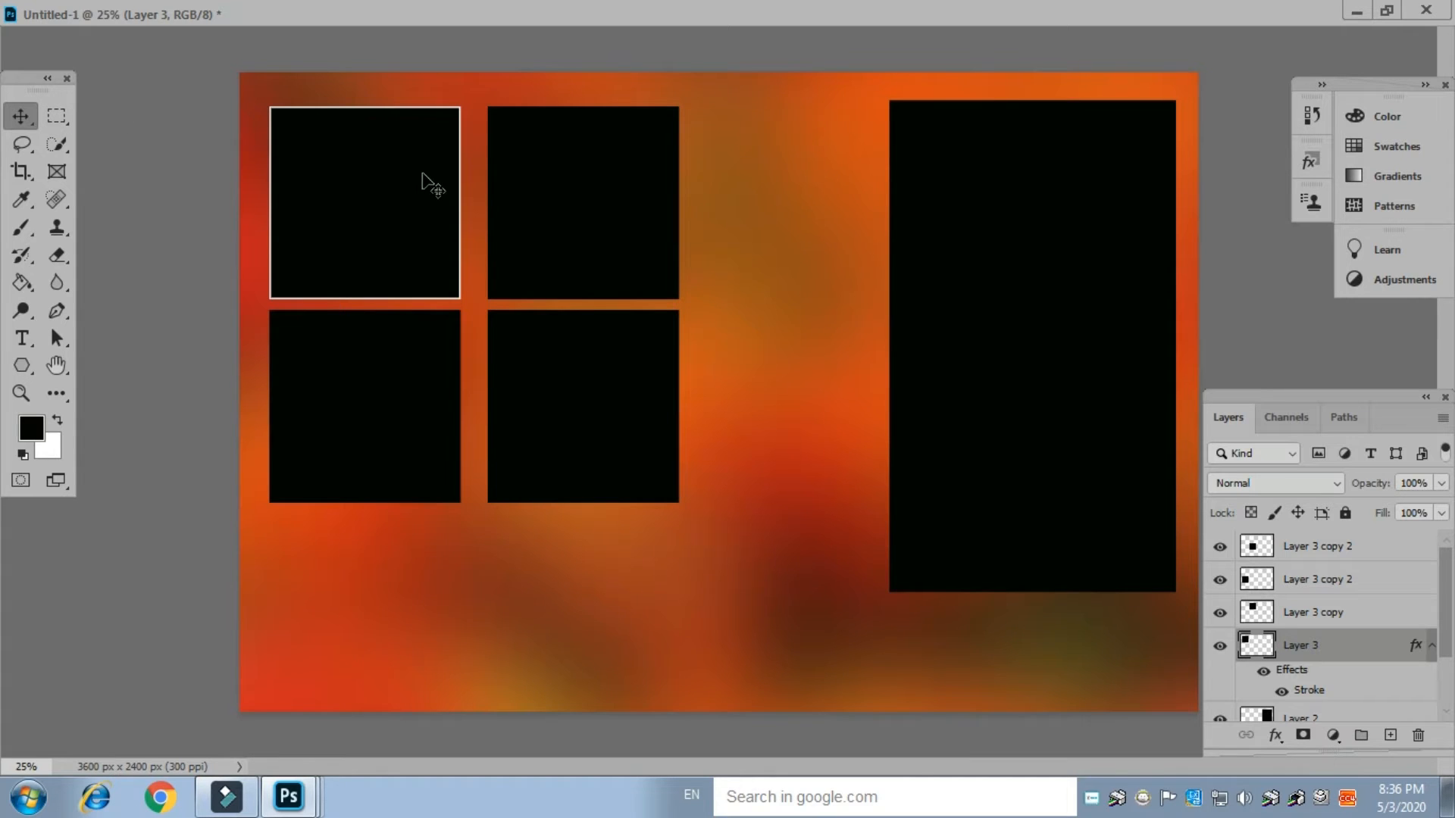
# Show the Styles panel and apply the first loose preset after the Fabric folder, a thin white stroke, to the upper-right square
pyautogui.press('f')
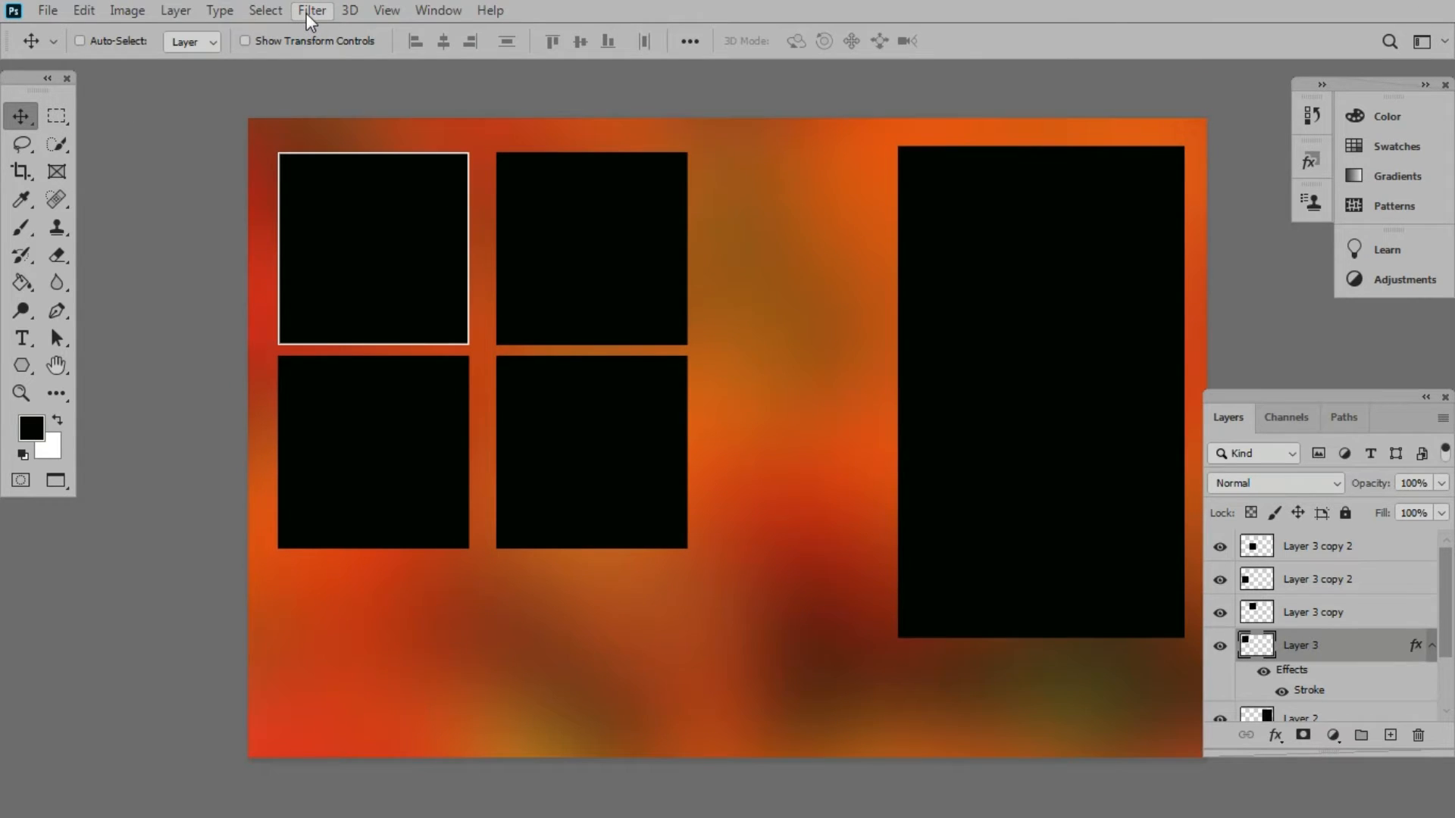
pyautogui.click(451, 11)
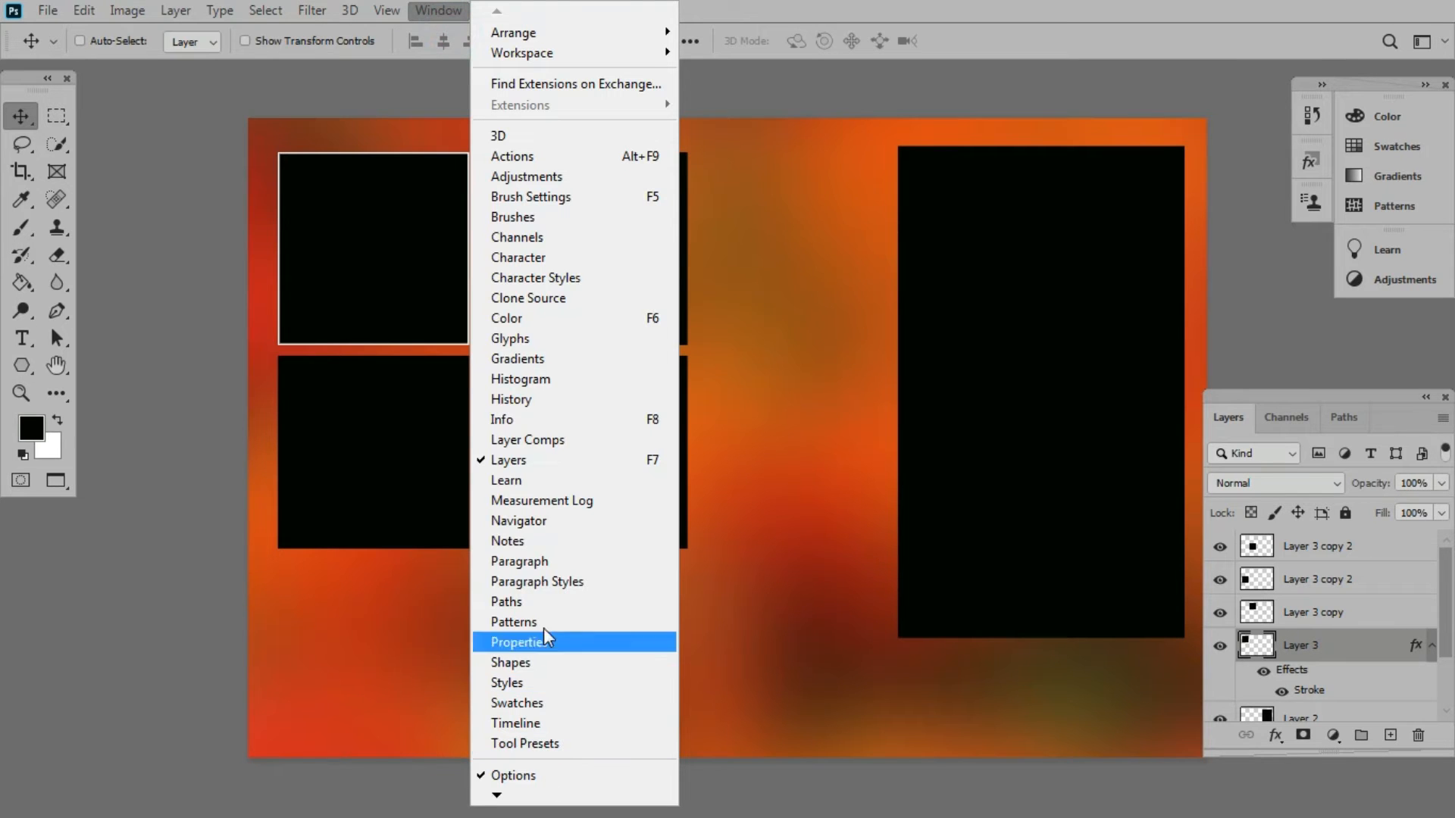
pyautogui.click(547, 685)
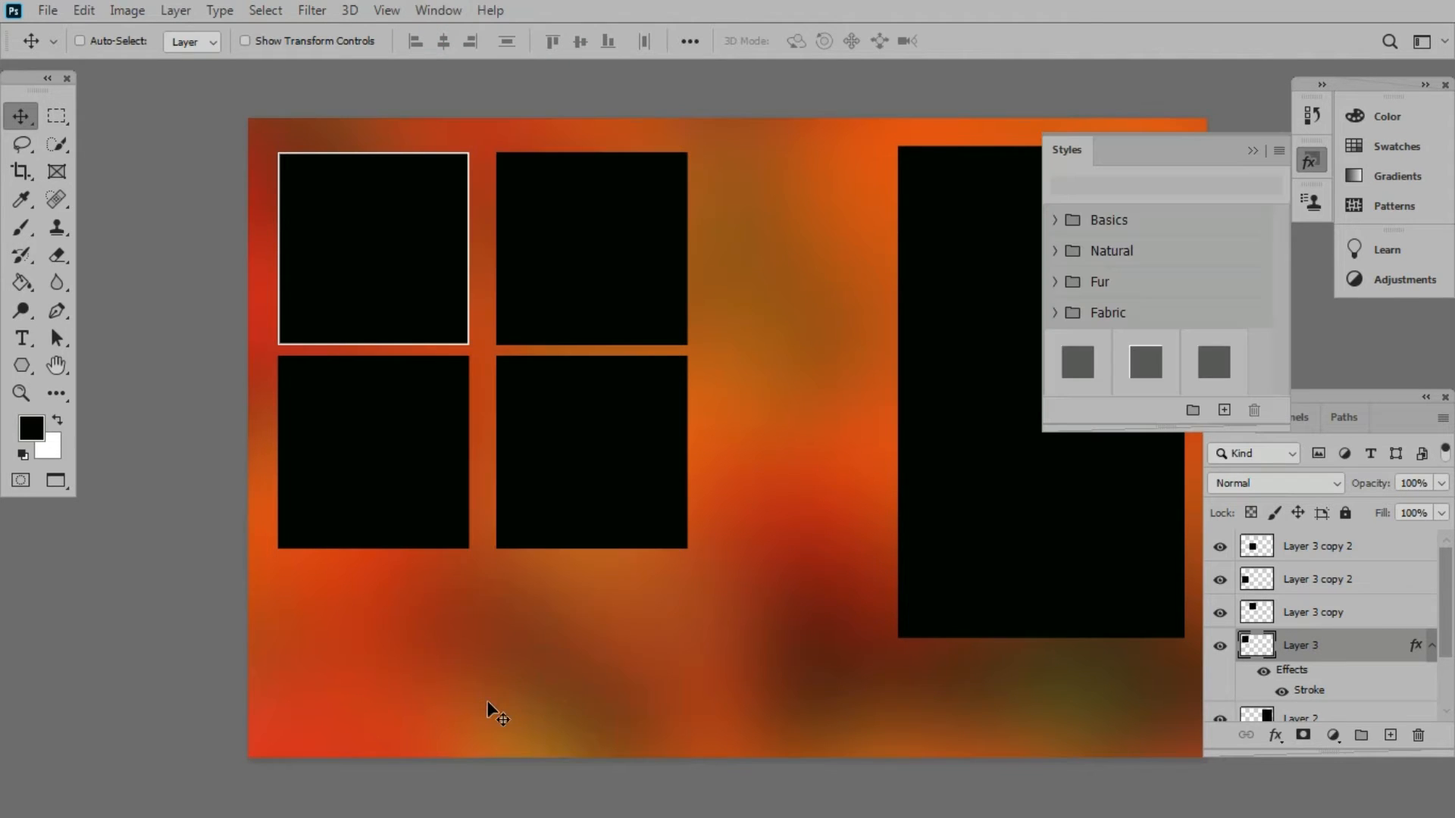
pyautogui.rightClick(540, 201)
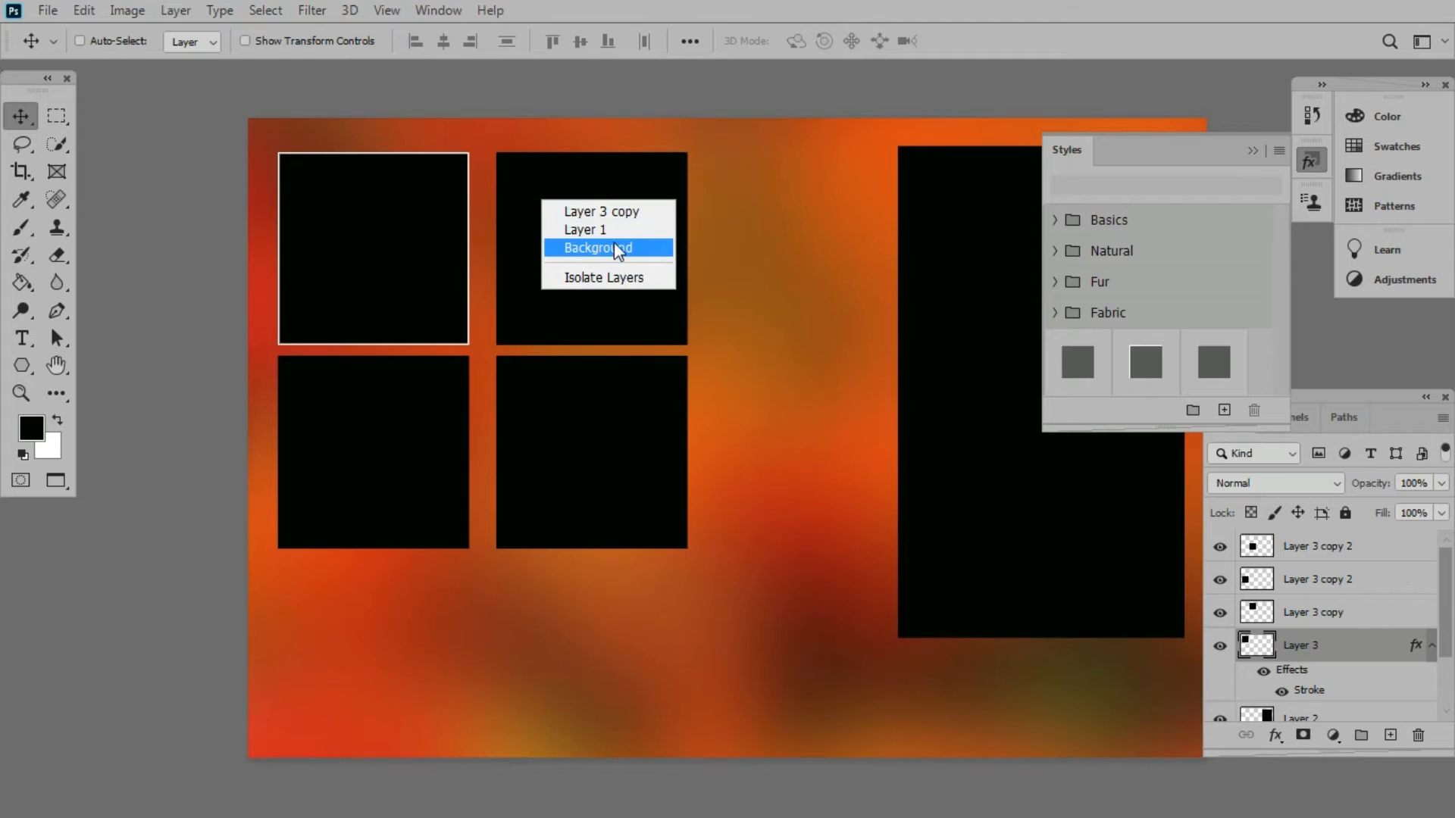
pyautogui.click(620, 219)
pyautogui.click(1145, 364)
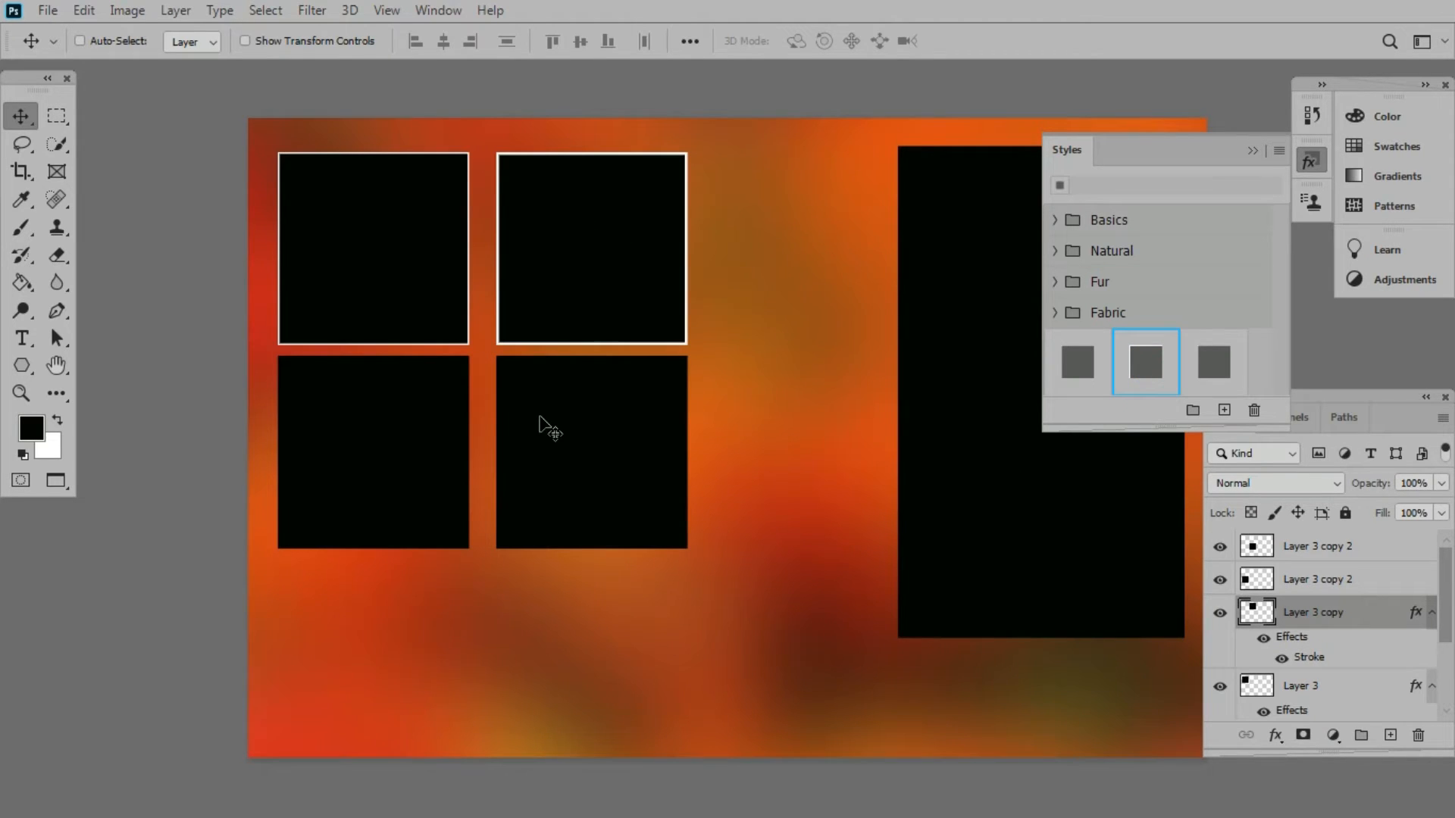
pyautogui.click(1079, 363)
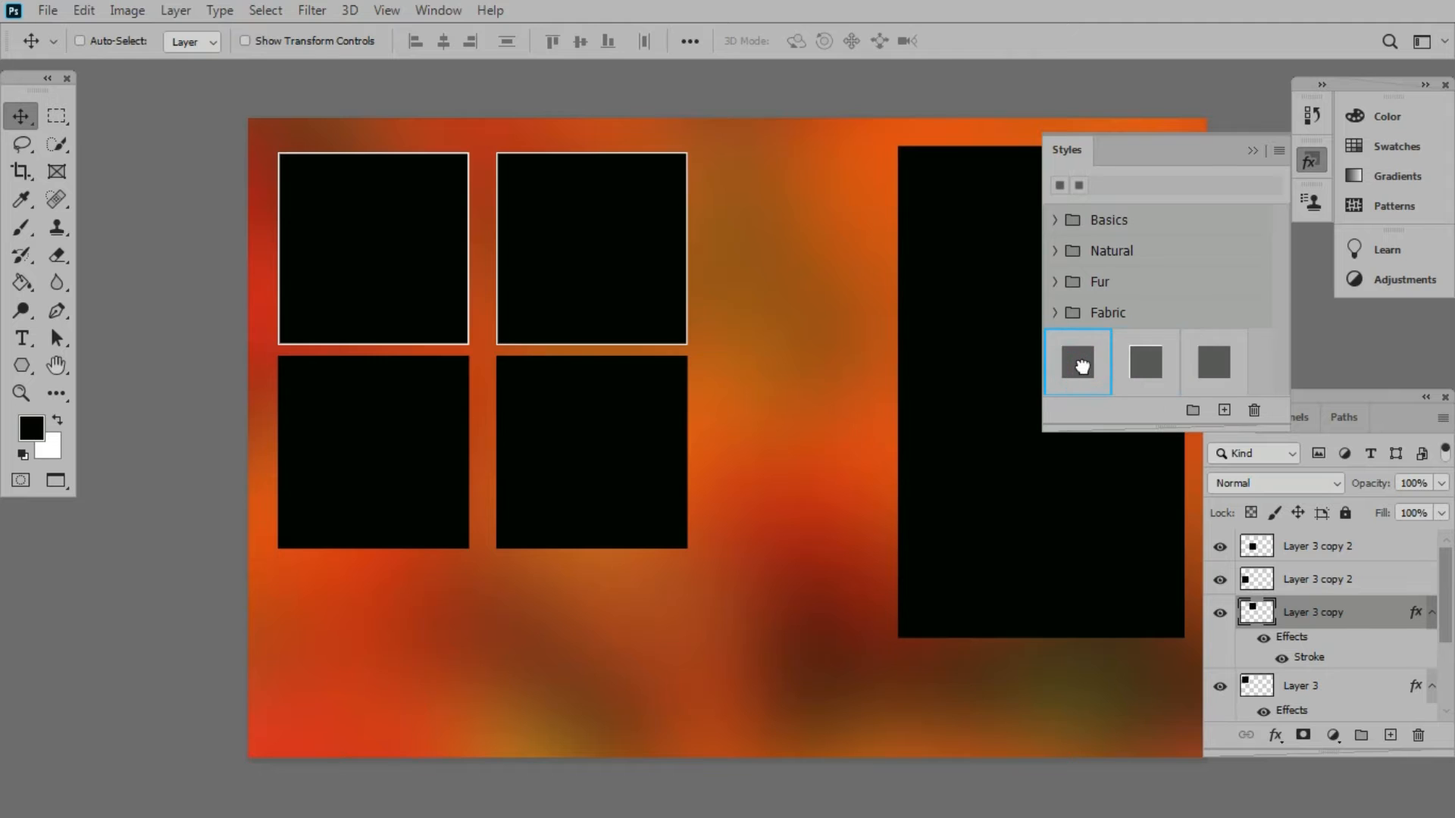
# Apply the same thin white stroke style to the two lower small squares, one after the other
pyautogui.rightClick(567, 434)
pyautogui.click(604, 447)
pyautogui.click(1078, 367)
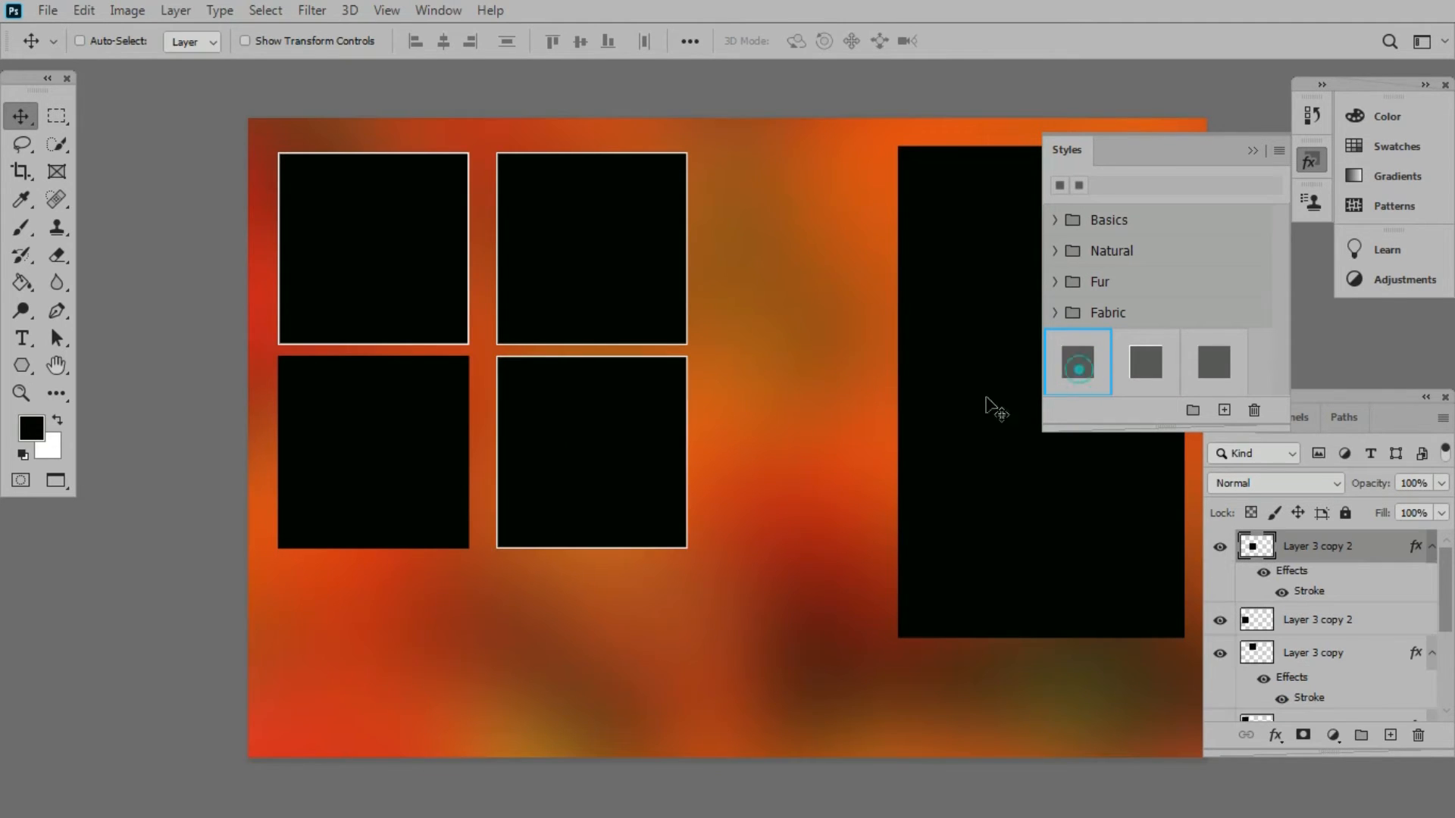
pyautogui.rightClick(309, 480)
pyautogui.click(366, 481)
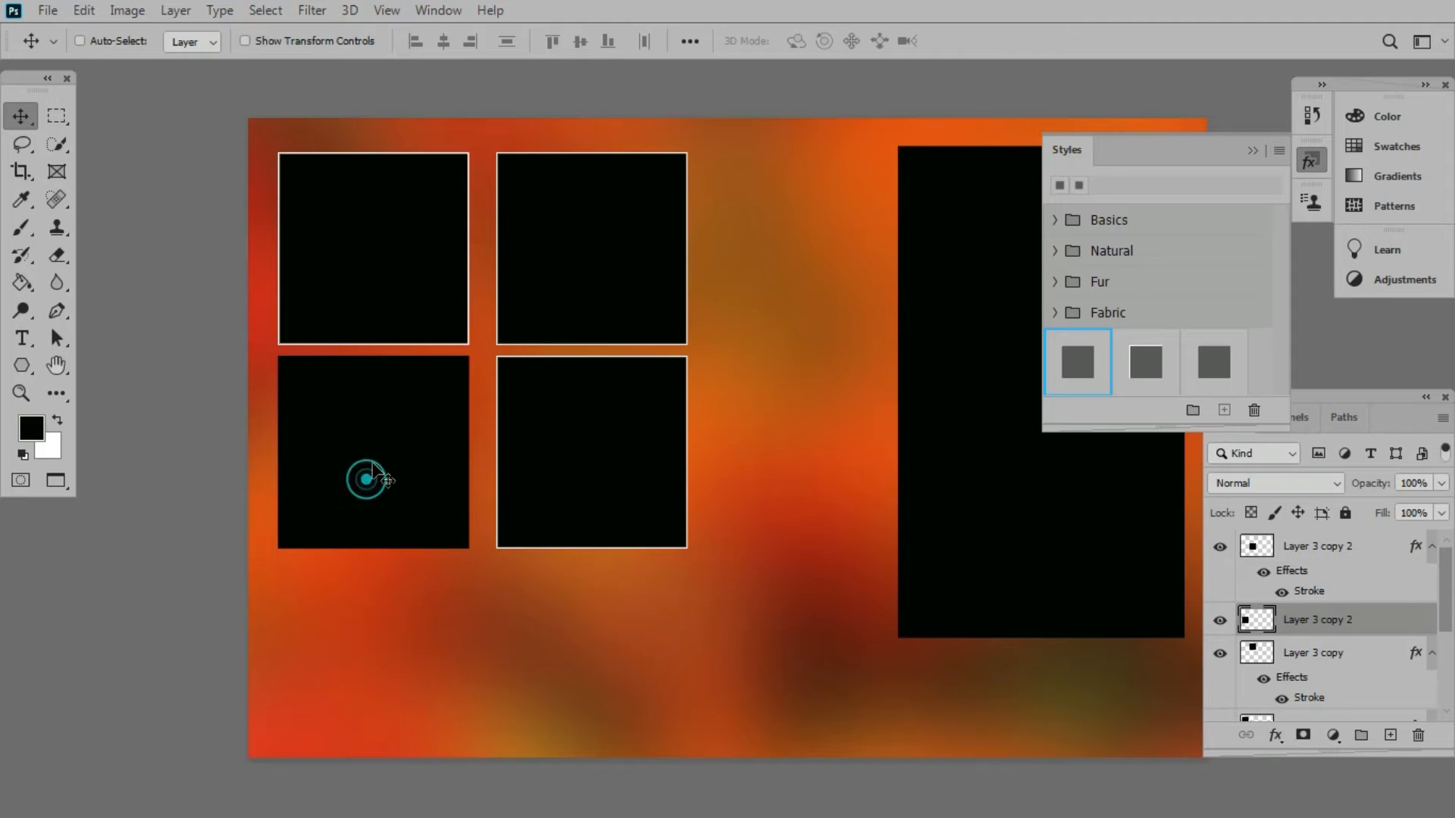
pyautogui.click(1076, 366)
# Give the large black rectangle on Layer 2 the same thin white stroke style and collapse the Styles panel
pyautogui.rightClick(971, 339)
pyautogui.click(999, 343)
pyautogui.click(1076, 366)
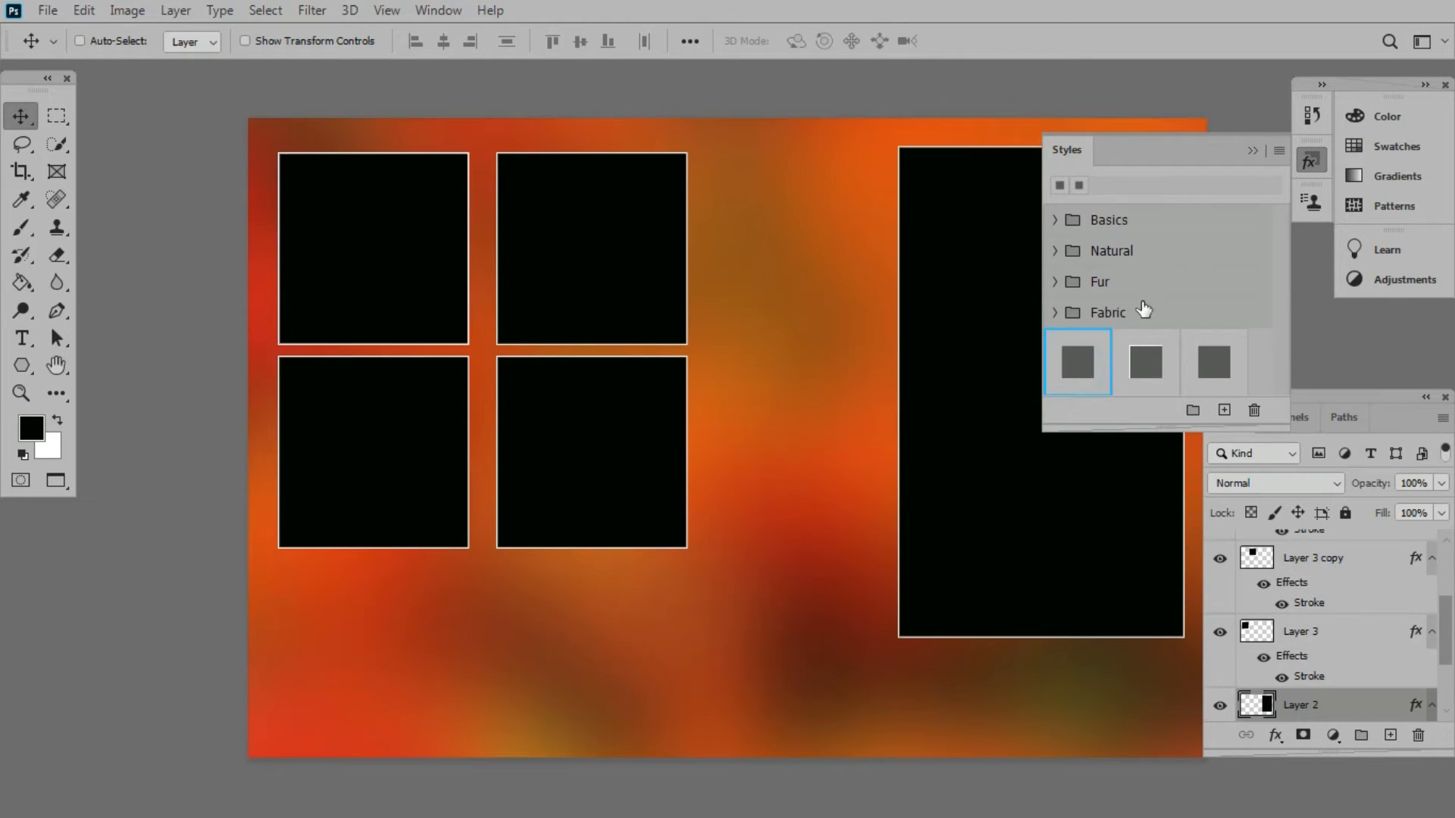
pyautogui.click(1253, 151)
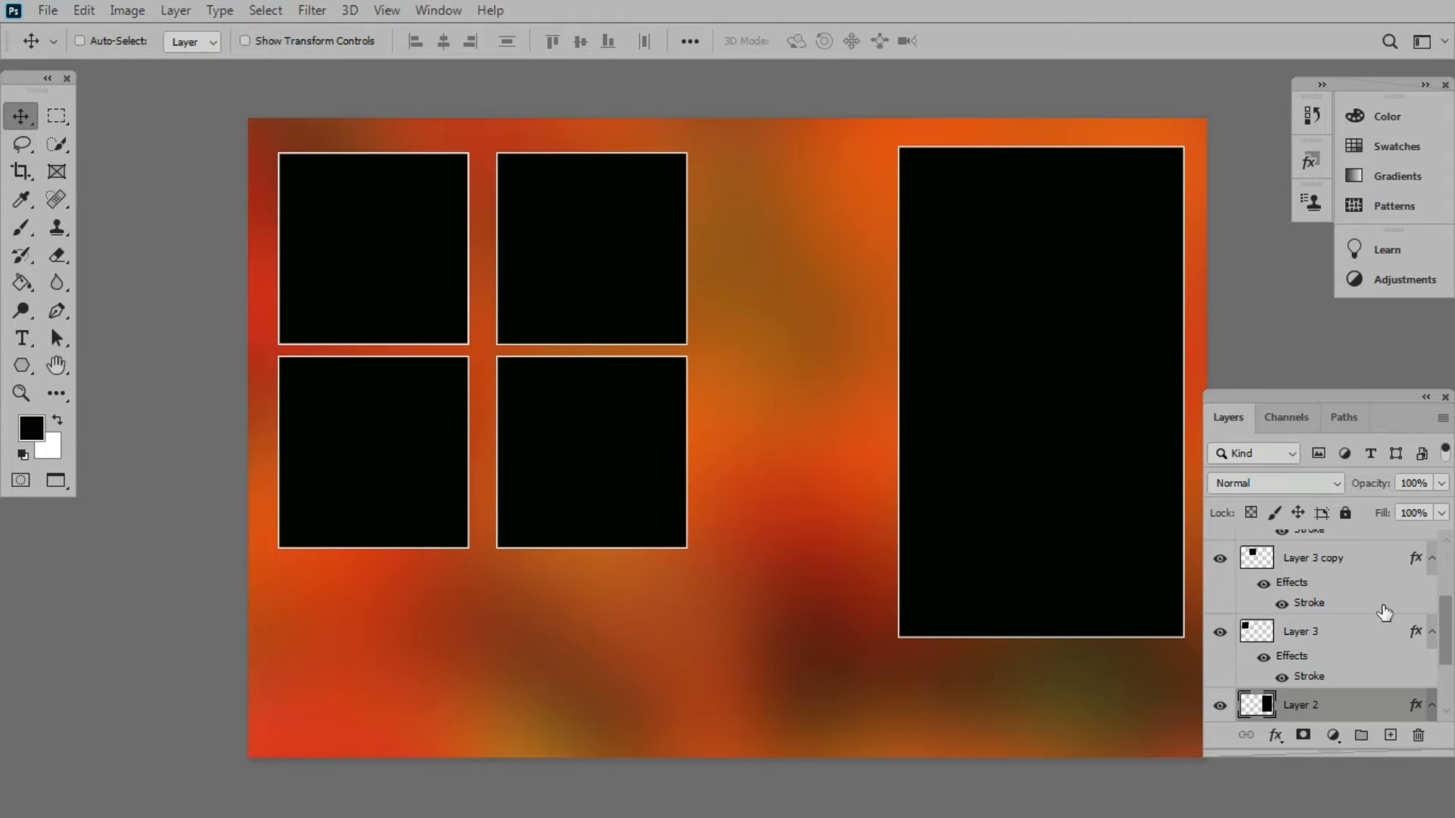
pyautogui.moveTo(1447, 650)
pyautogui.mouseDown()
pyautogui.moveTo(1447, 705)
pyautogui.moveTo(1447, 668)
pyautogui.mouseUp()
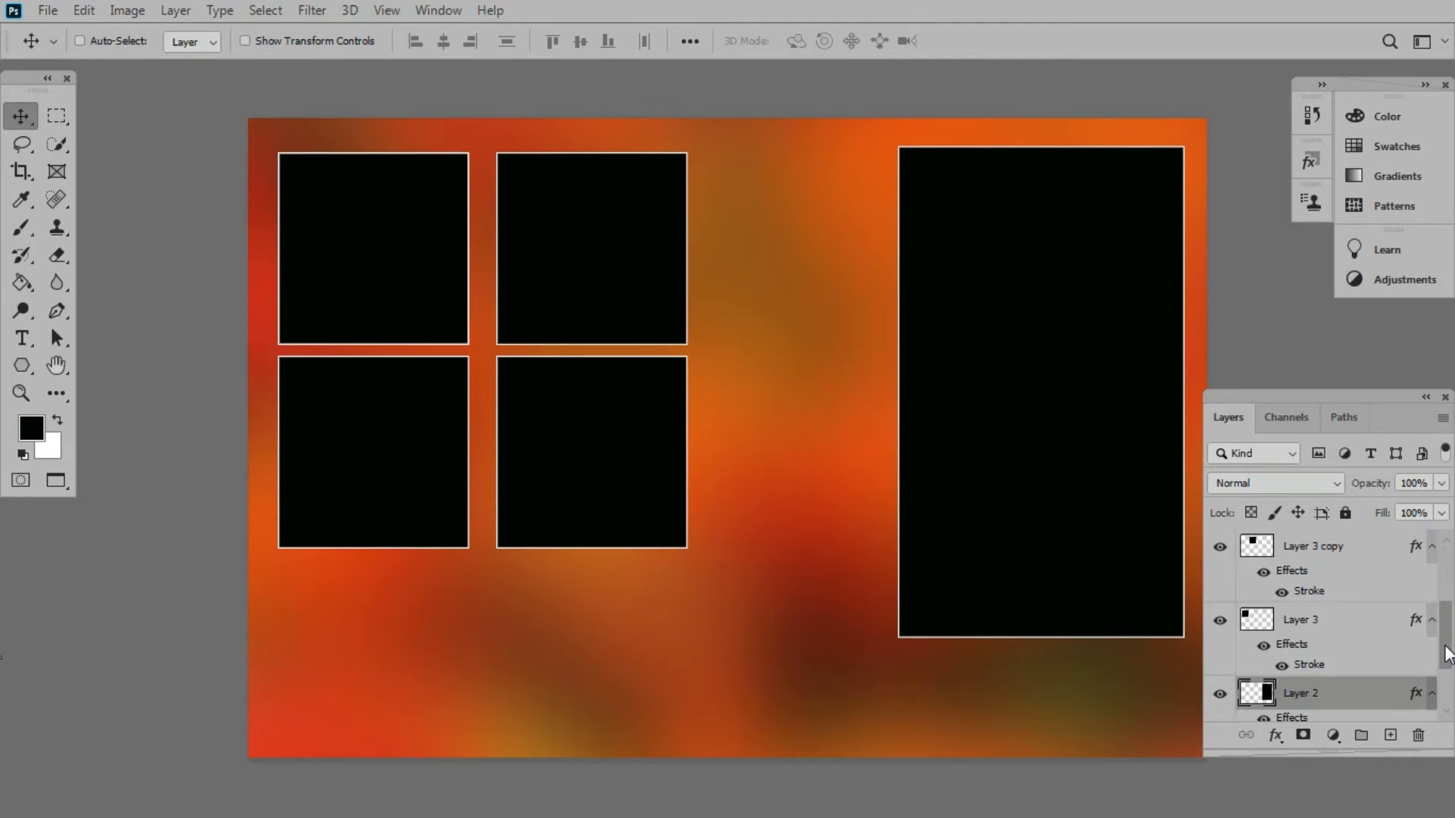
pyautogui.press('ctrl')
pyautogui.keyDown('ctrl'); pyautogui.click(1312, 633); pyautogui.keyUp('ctrl')
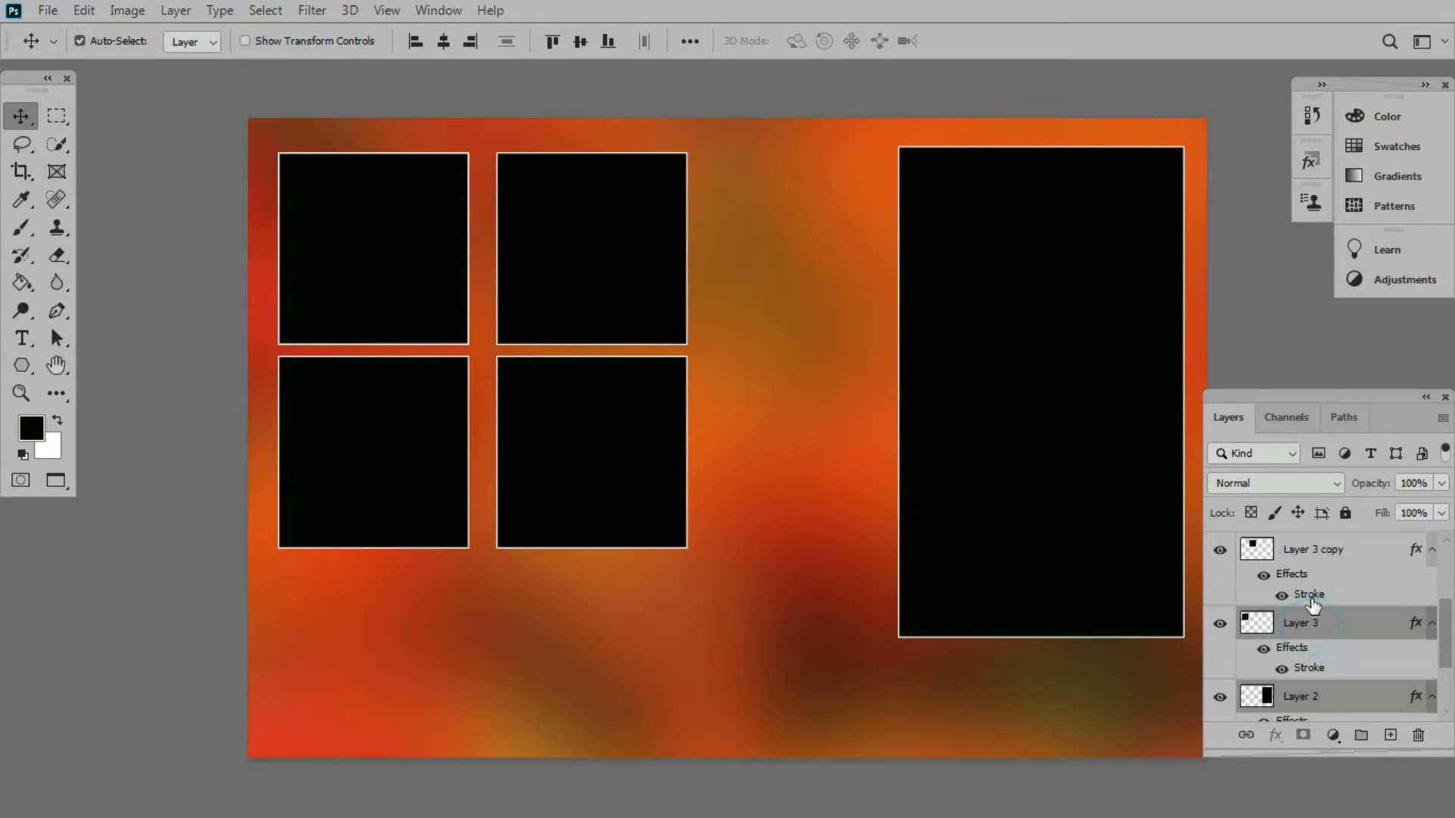
pyautogui.keyDown('ctrl'); pyautogui.click(1312, 561); pyautogui.keyUp('ctrl')
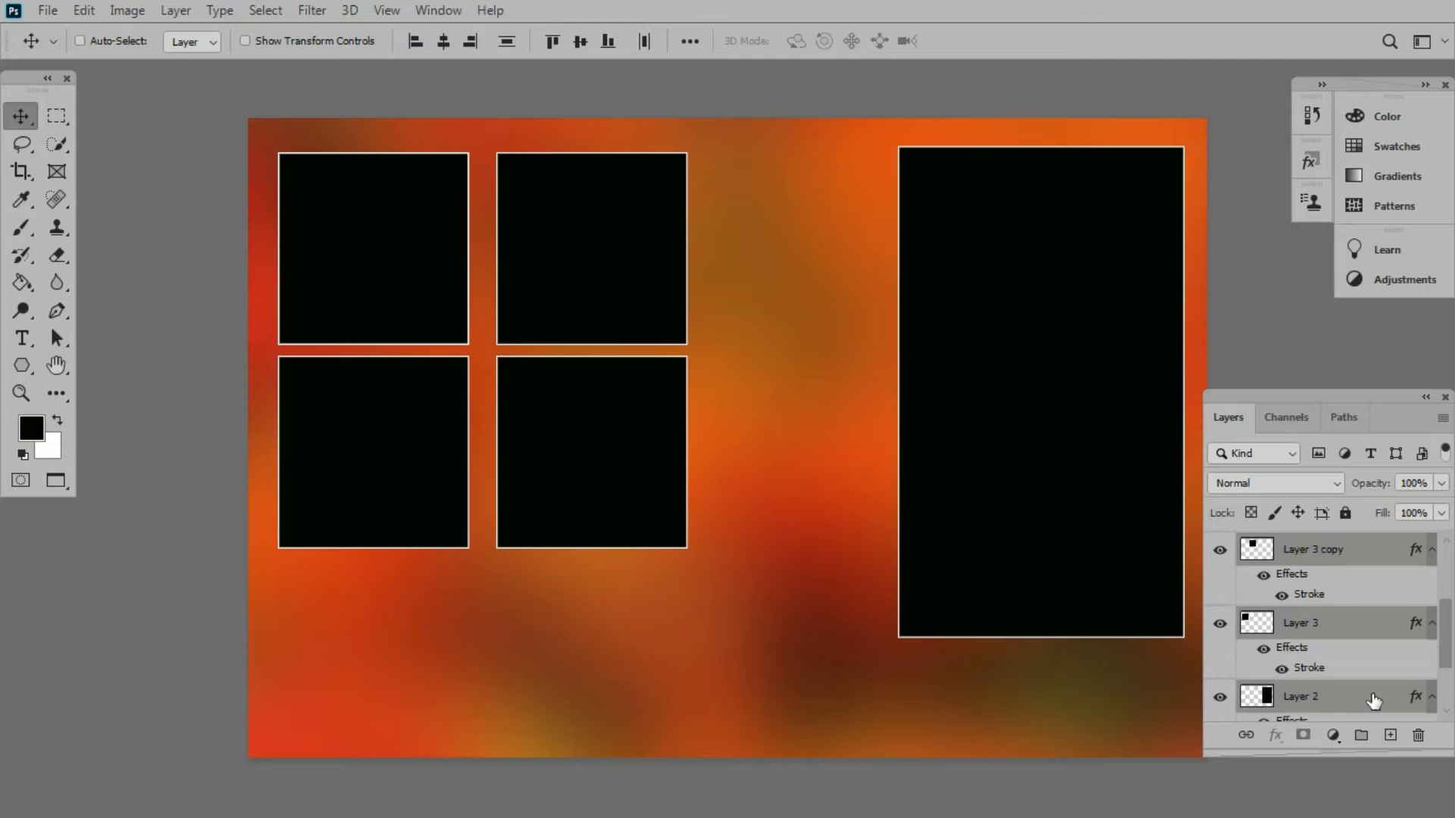
pyautogui.scroll(-1, 1375, 693)
pyautogui.click(1340, 665)
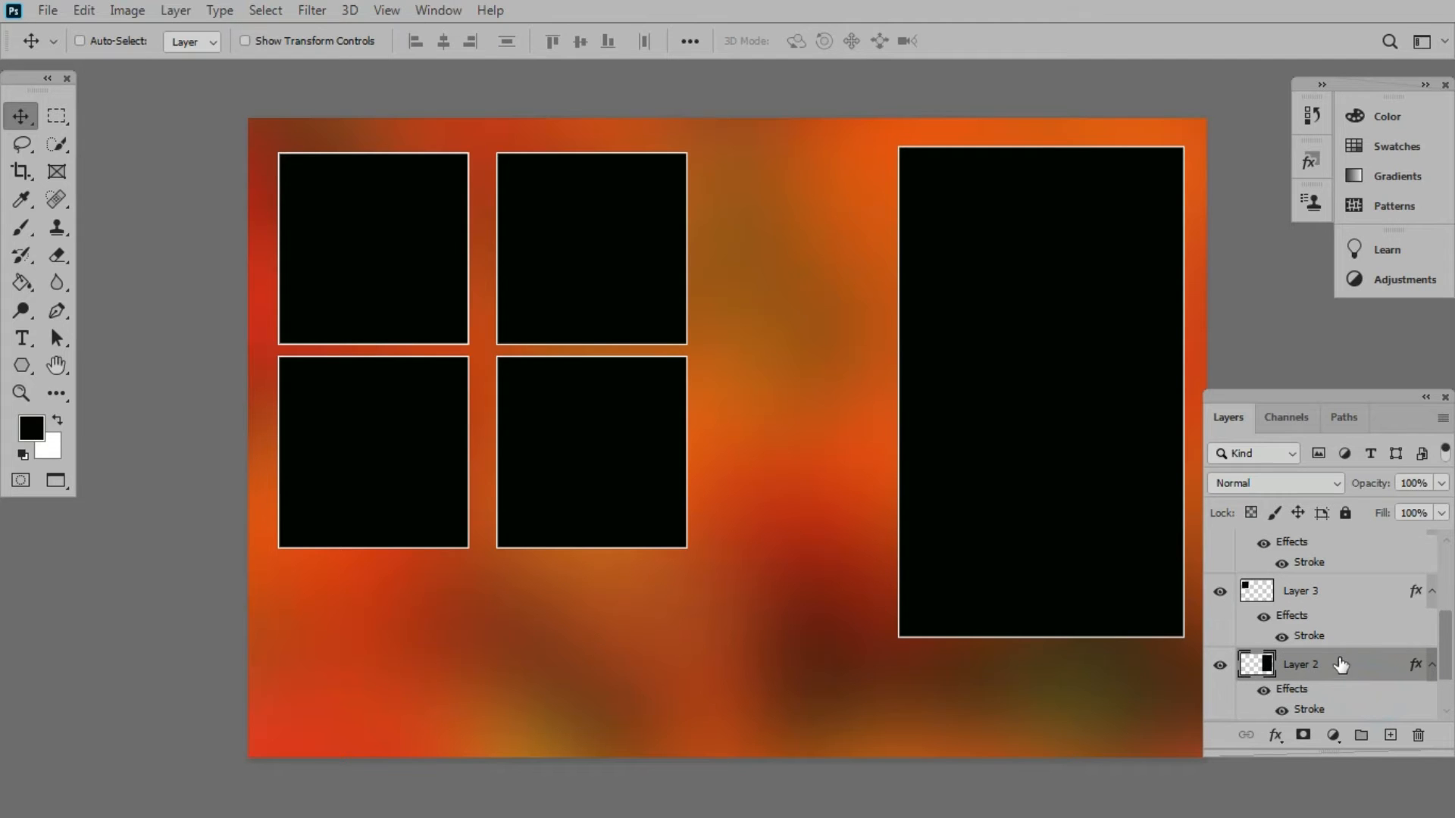
# Select all four small square layers and stretch them downward together with Free Transform to 115.88% height, keeping their width
pyautogui.click(1317, 590)
pyautogui.press('ctrl')
pyautogui.hotkey('ctrl', 'j')
pyautogui.hotkey('ctrl', 'j')
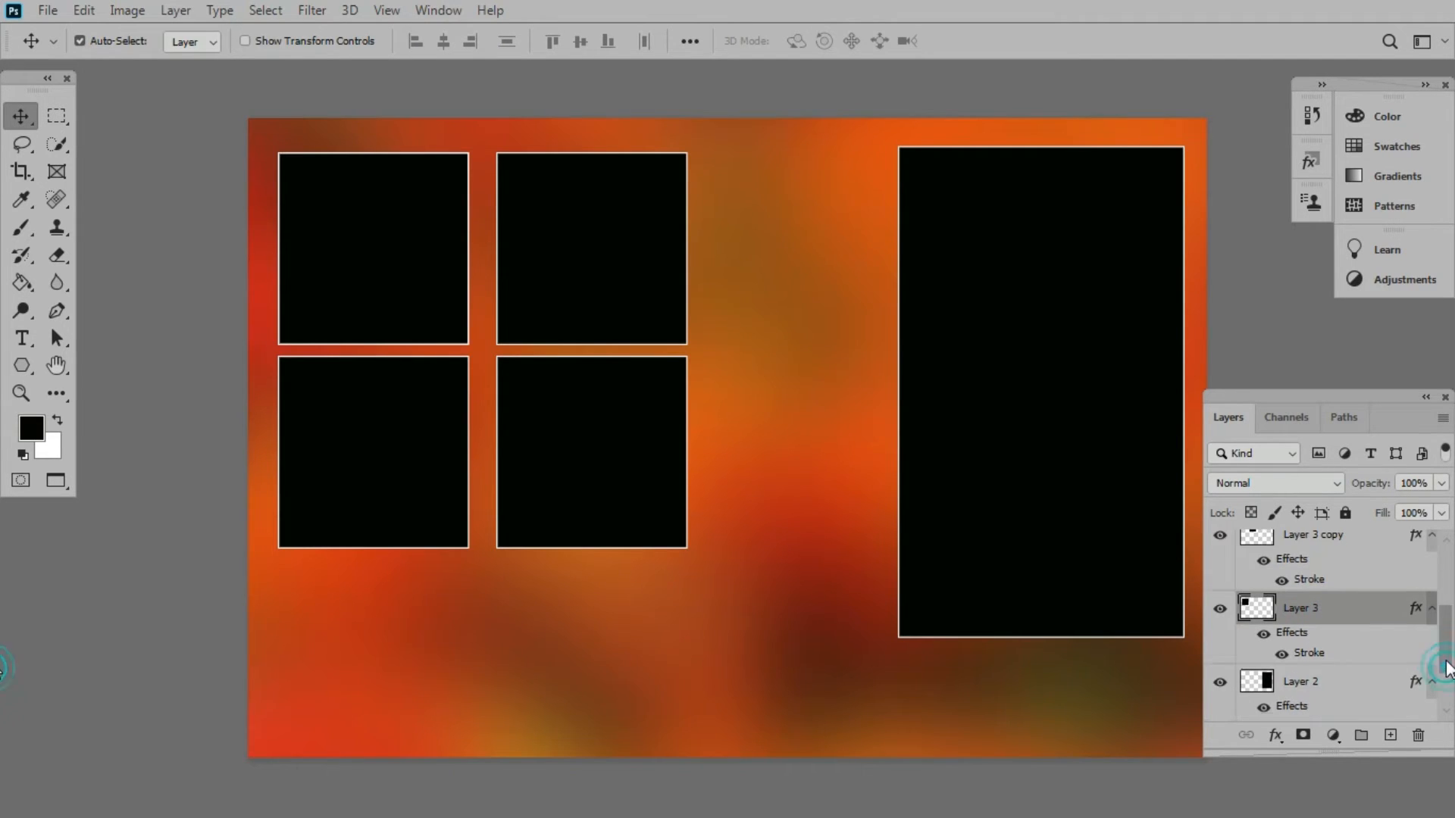
pyautogui.click(1324, 650)
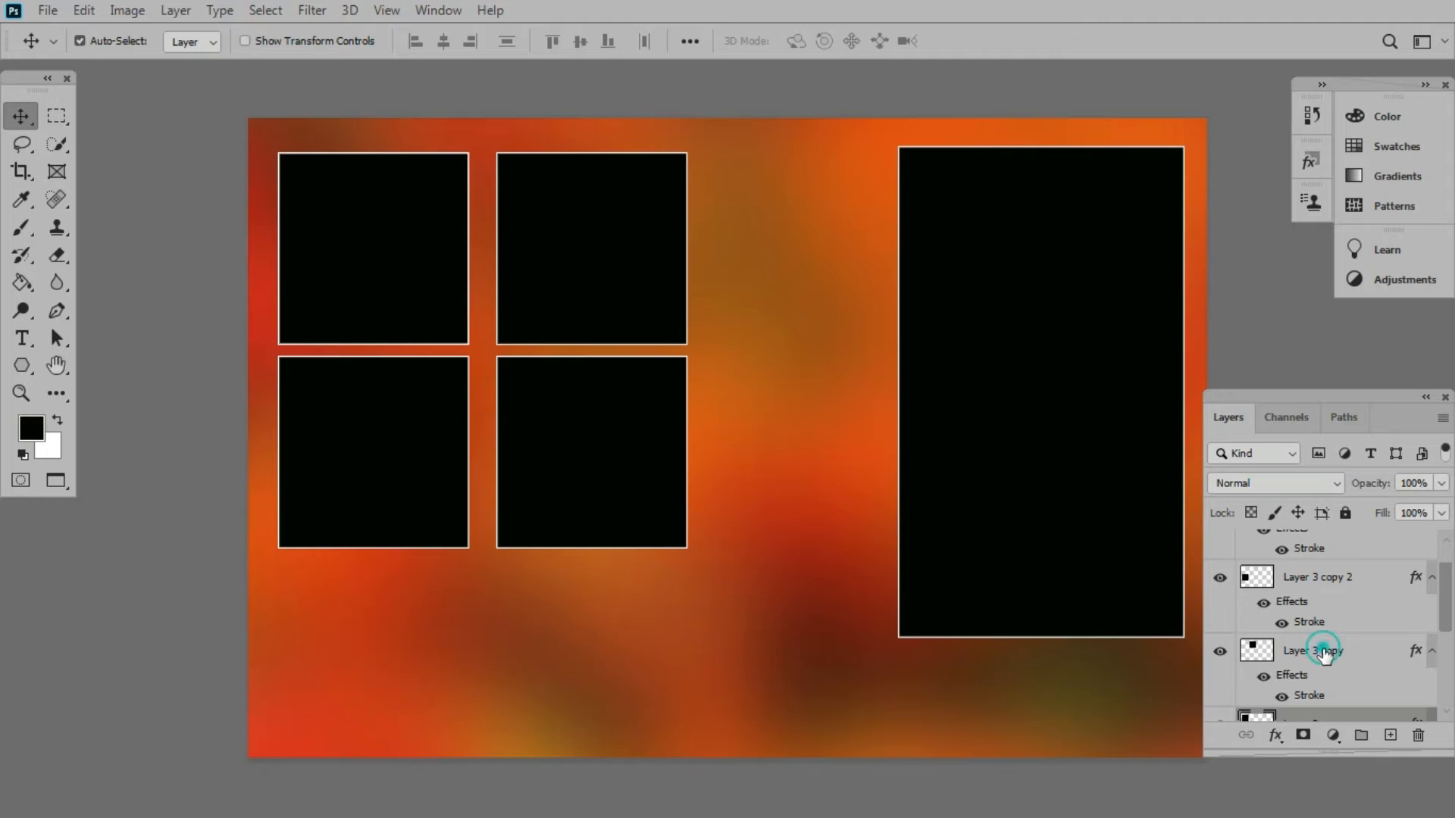
pyautogui.keyDown('shift'); pyautogui.click(1318, 584); pyautogui.keyUp('shift')
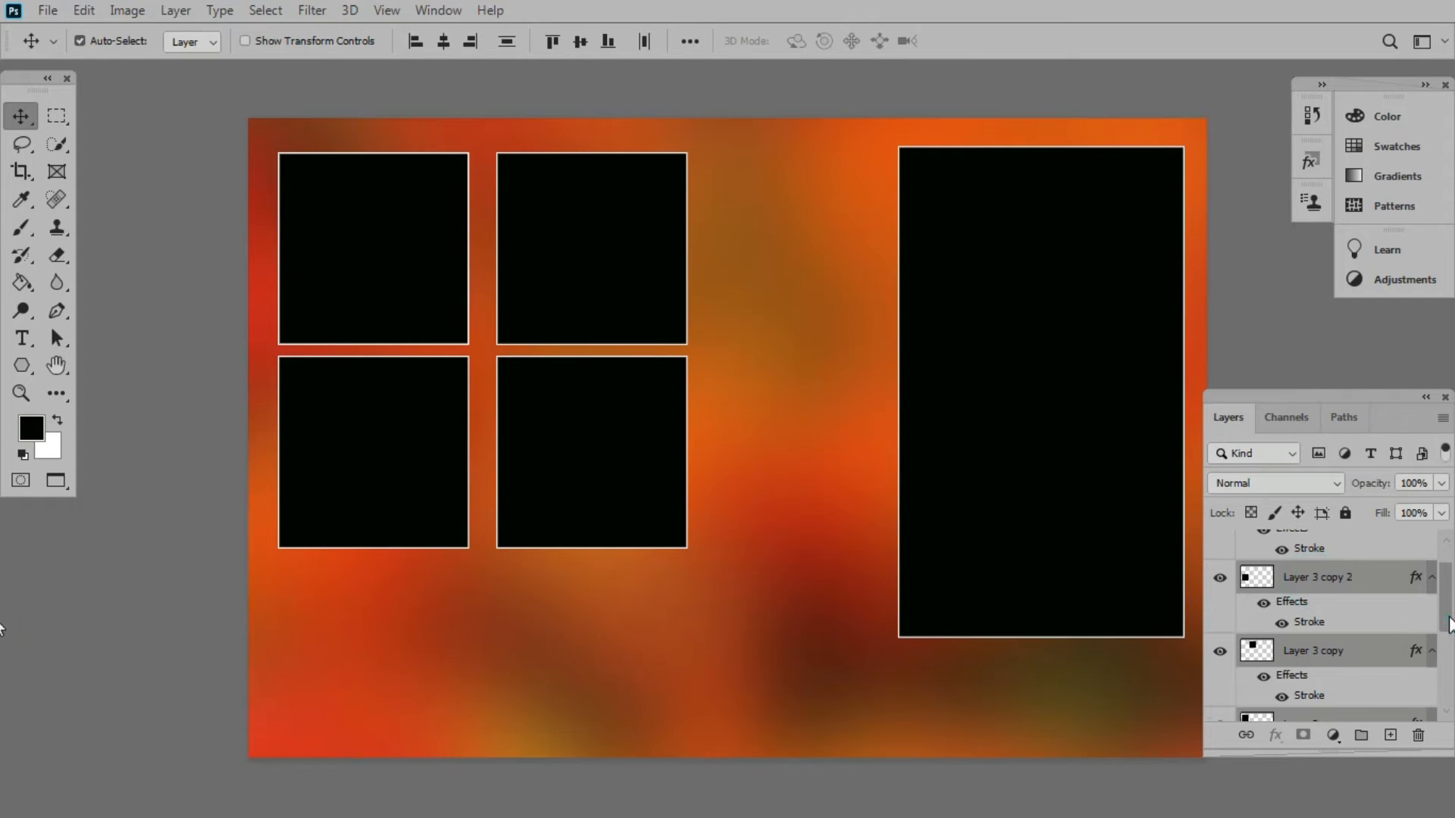
pyautogui.moveTo(1449, 624); pyautogui.dragTo(1447, 608)
pyautogui.keyDown('ctrl'); pyautogui.click(1328, 552); pyautogui.keyUp('ctrl')
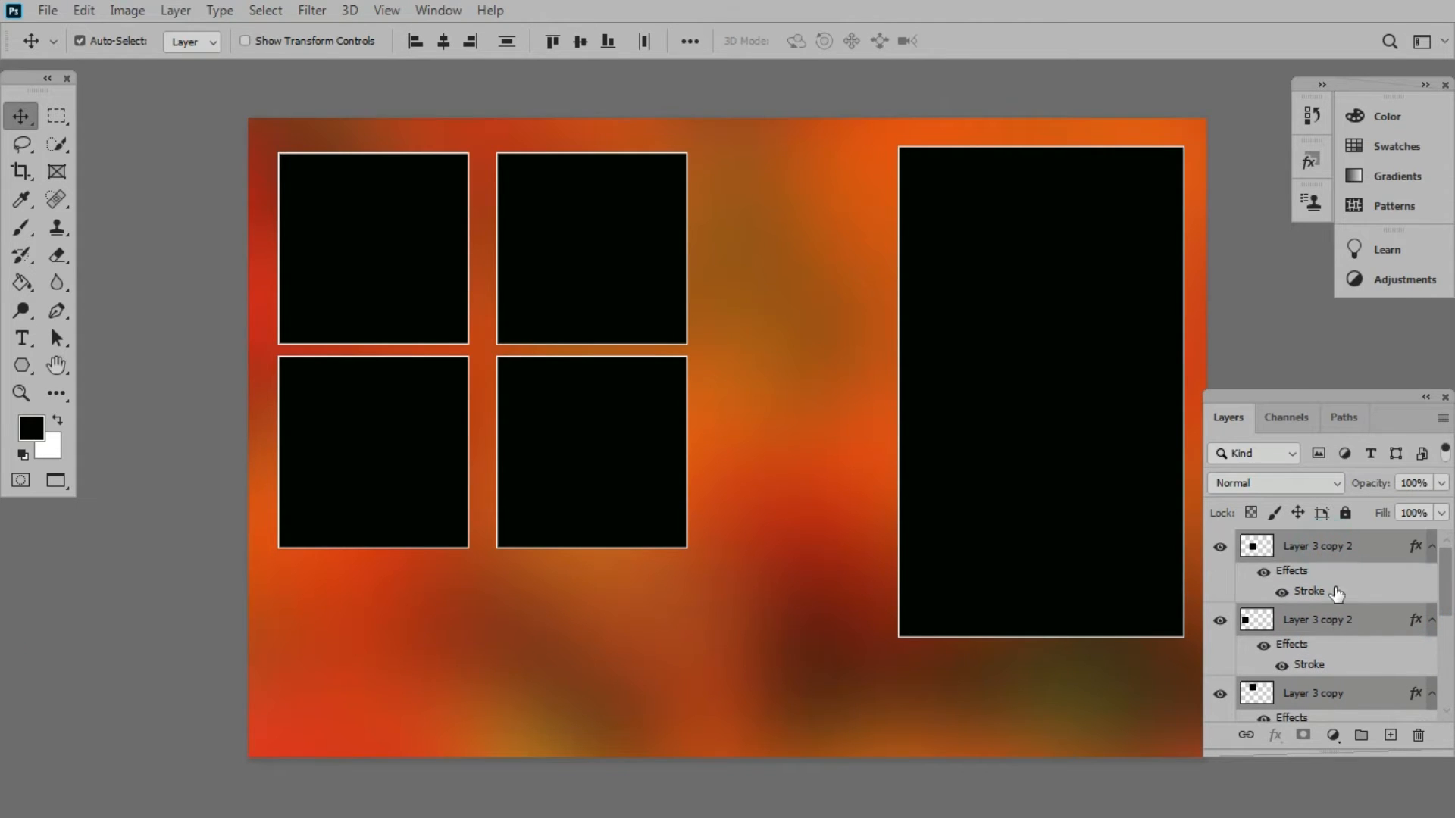
pyautogui.hotkey('ctrl', 't')
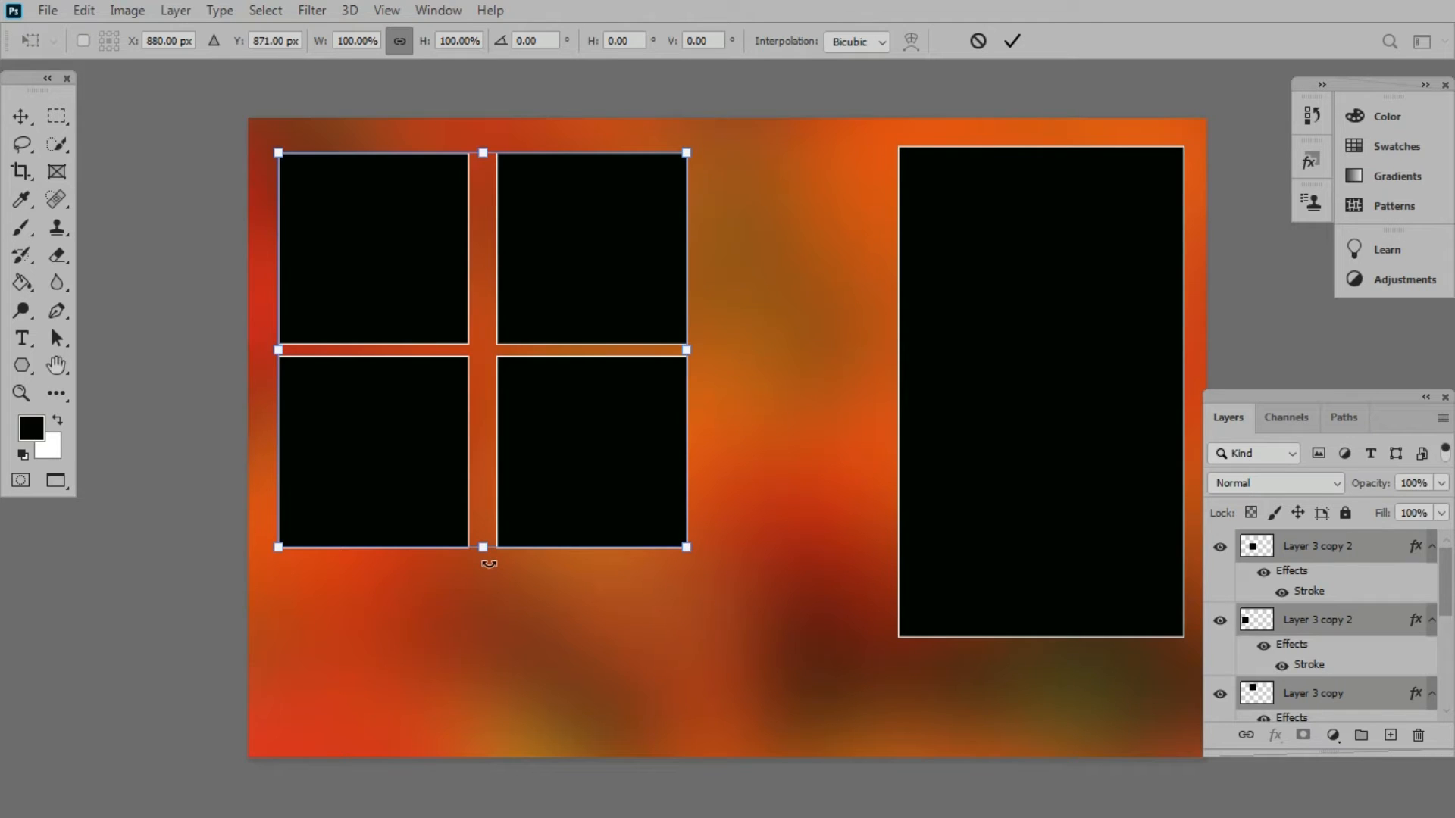
pyautogui.moveTo(482, 547); pyautogui.dragTo(481, 621)
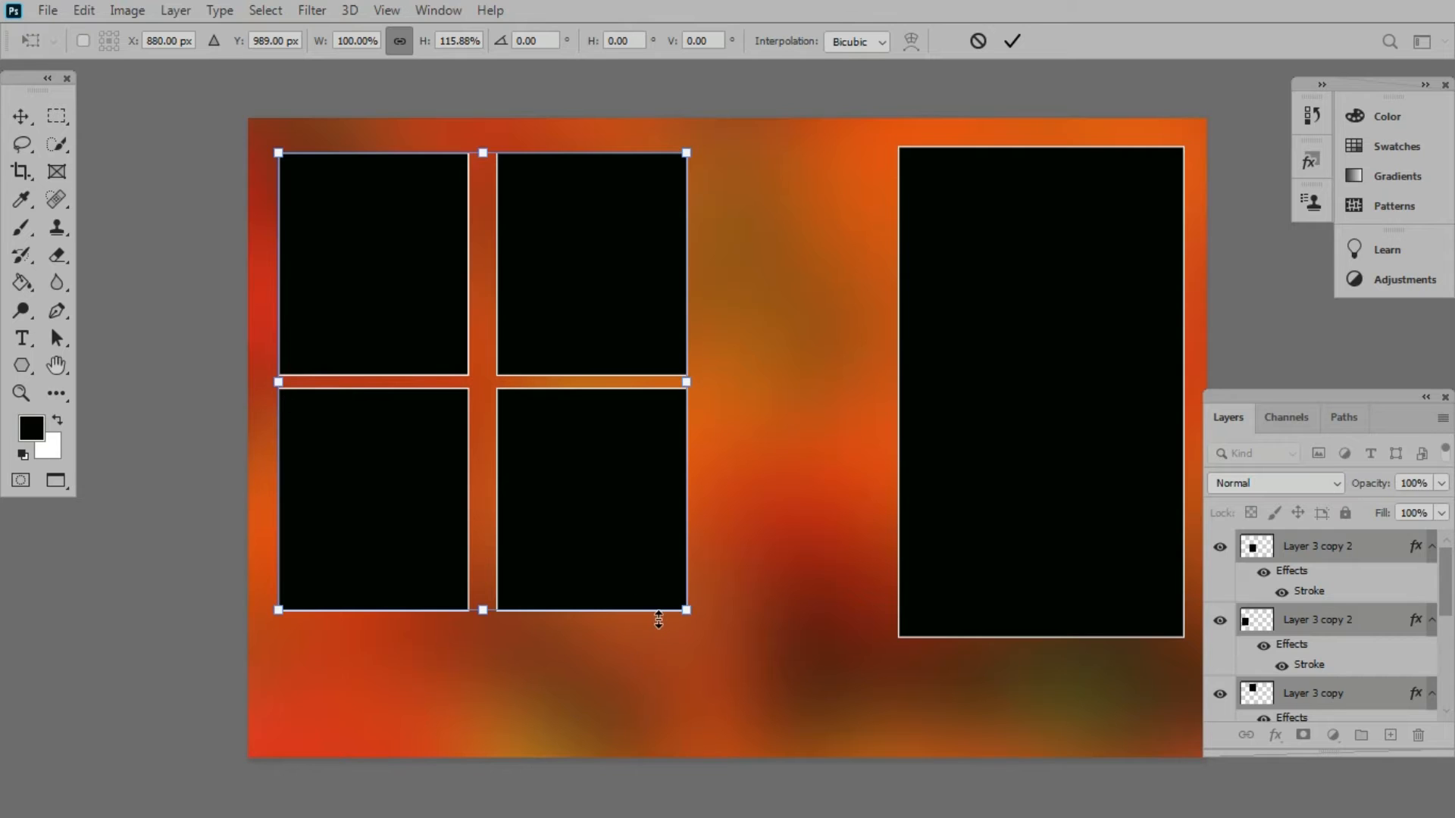
pyautogui.press('Return')
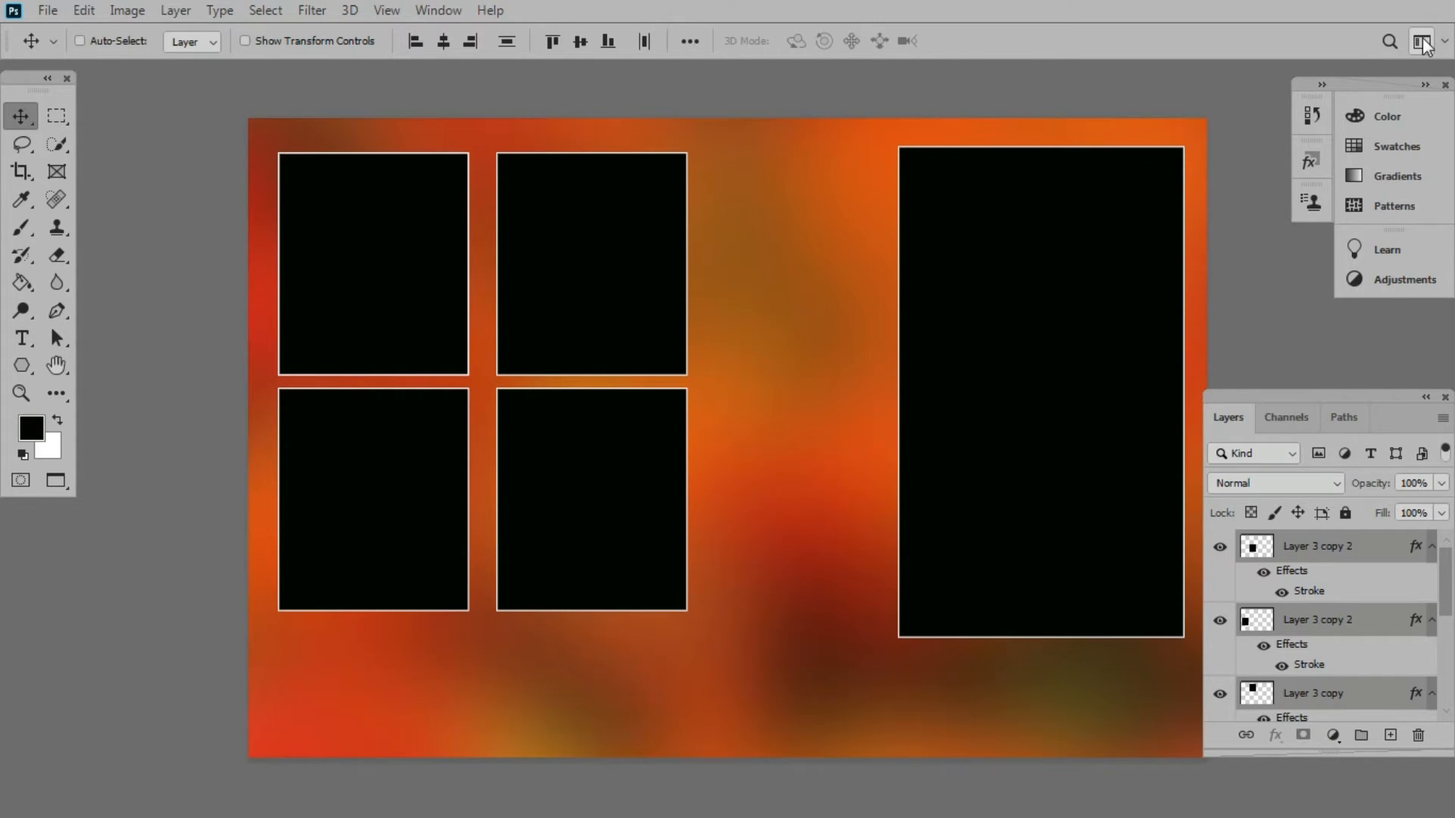
# Return to the standard screen mode, float the composition window above the family photo, and bring its large black frame into view
pyautogui.press('f')
pyautogui.press('f')
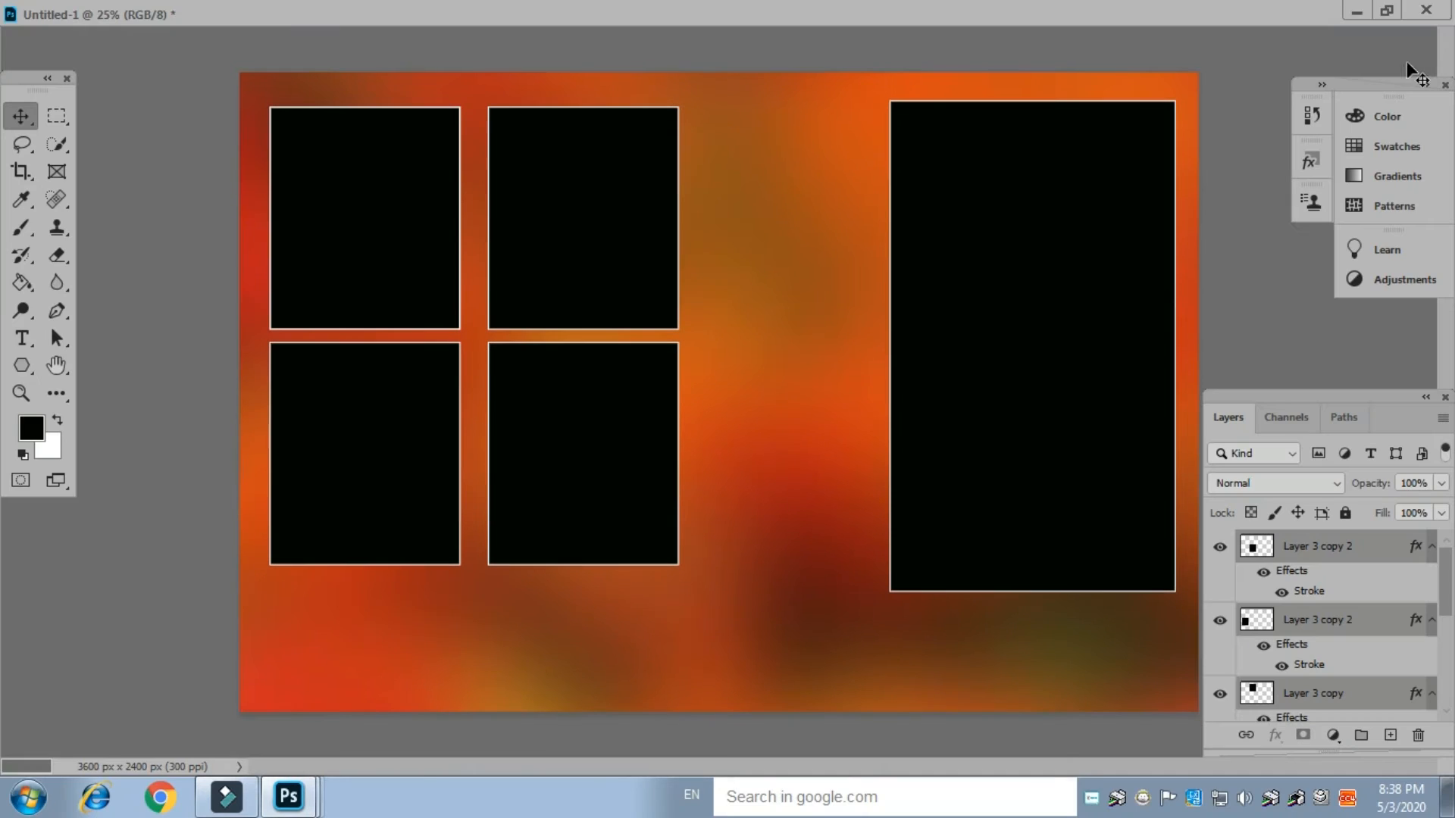
pyautogui.click(1388, 10)
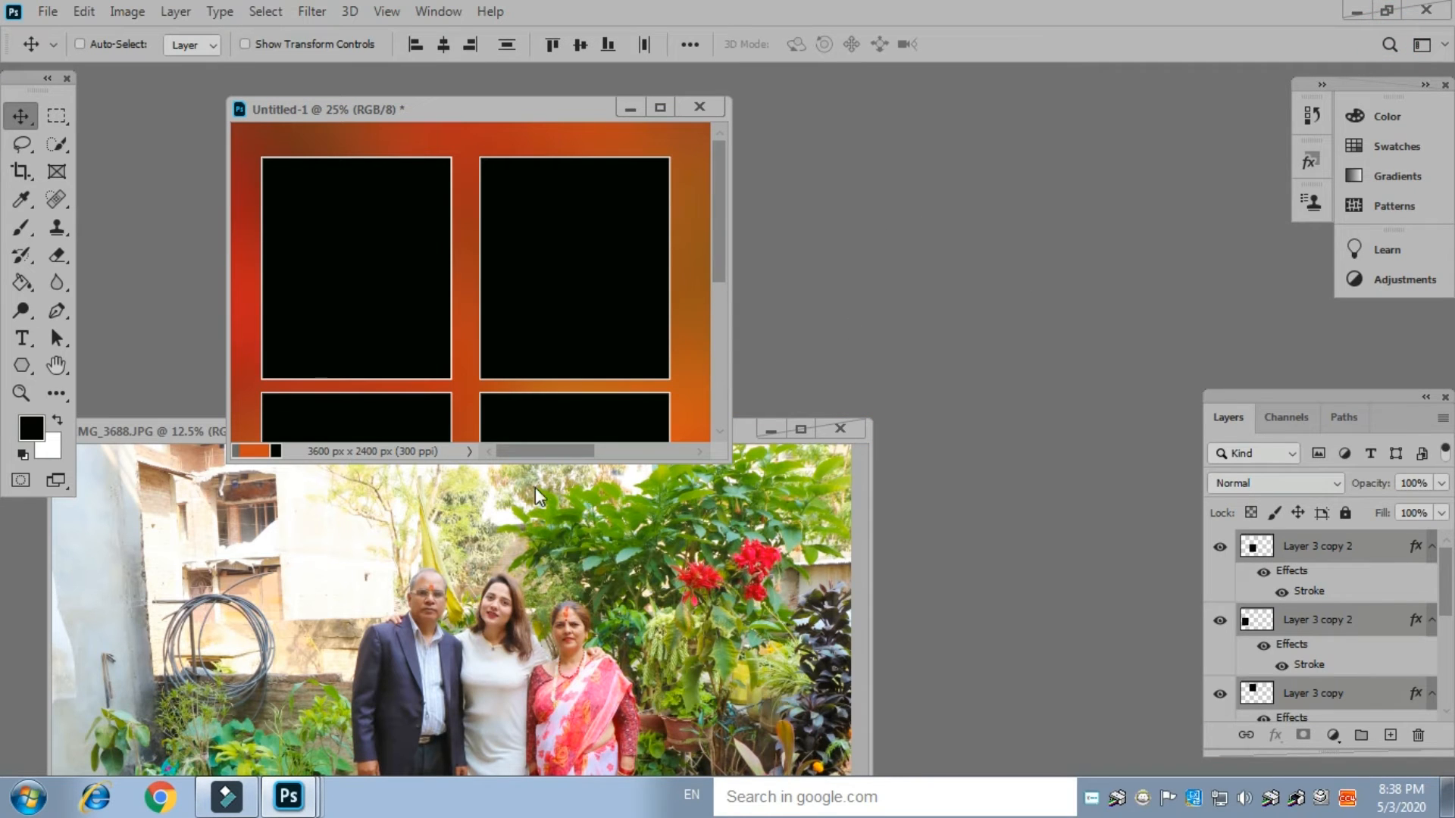
pyautogui.moveTo(530, 109); pyautogui.dragTo(641, 90)
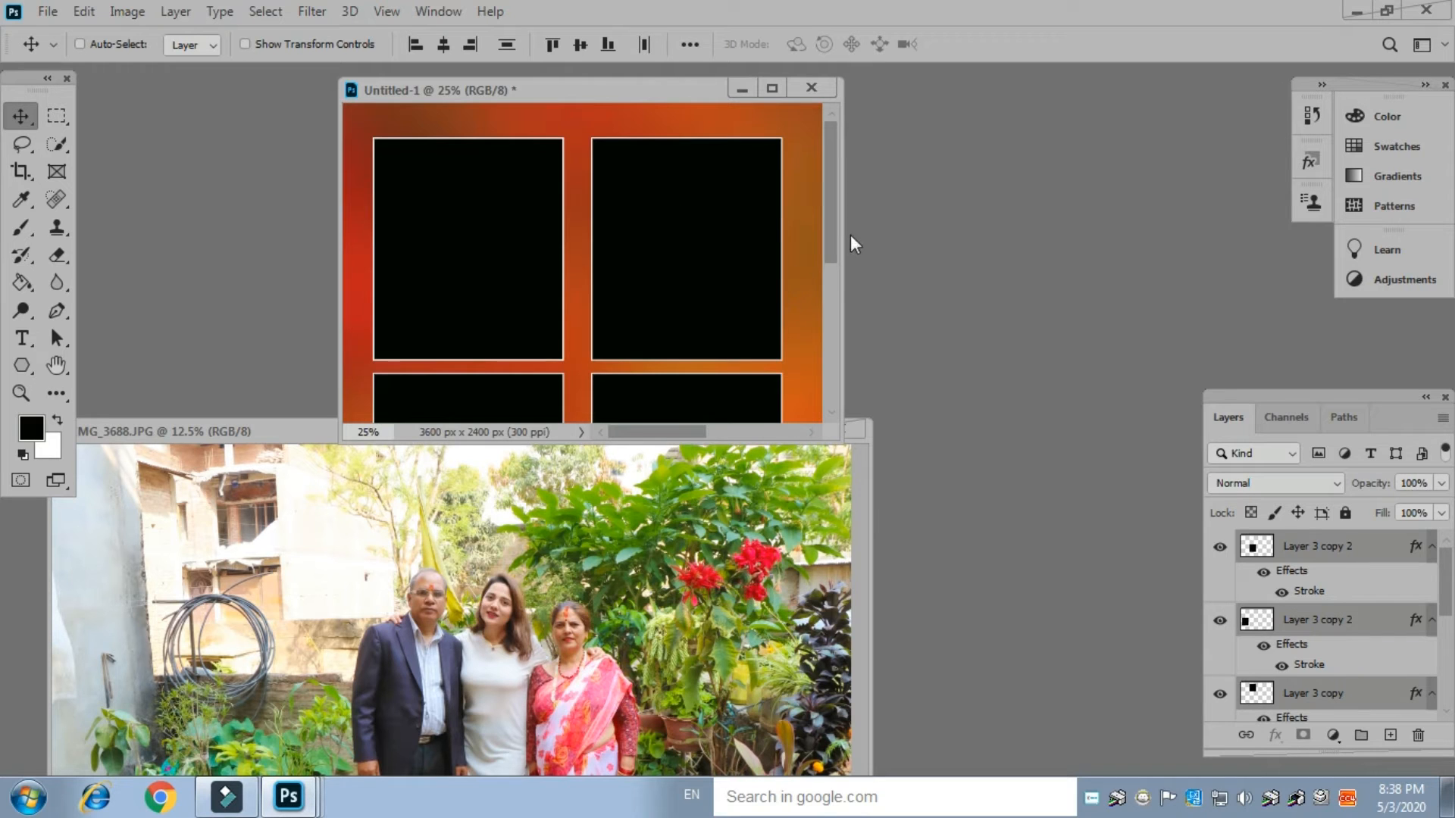
pyautogui.moveTo(629, 432); pyautogui.dragTo(744, 432)
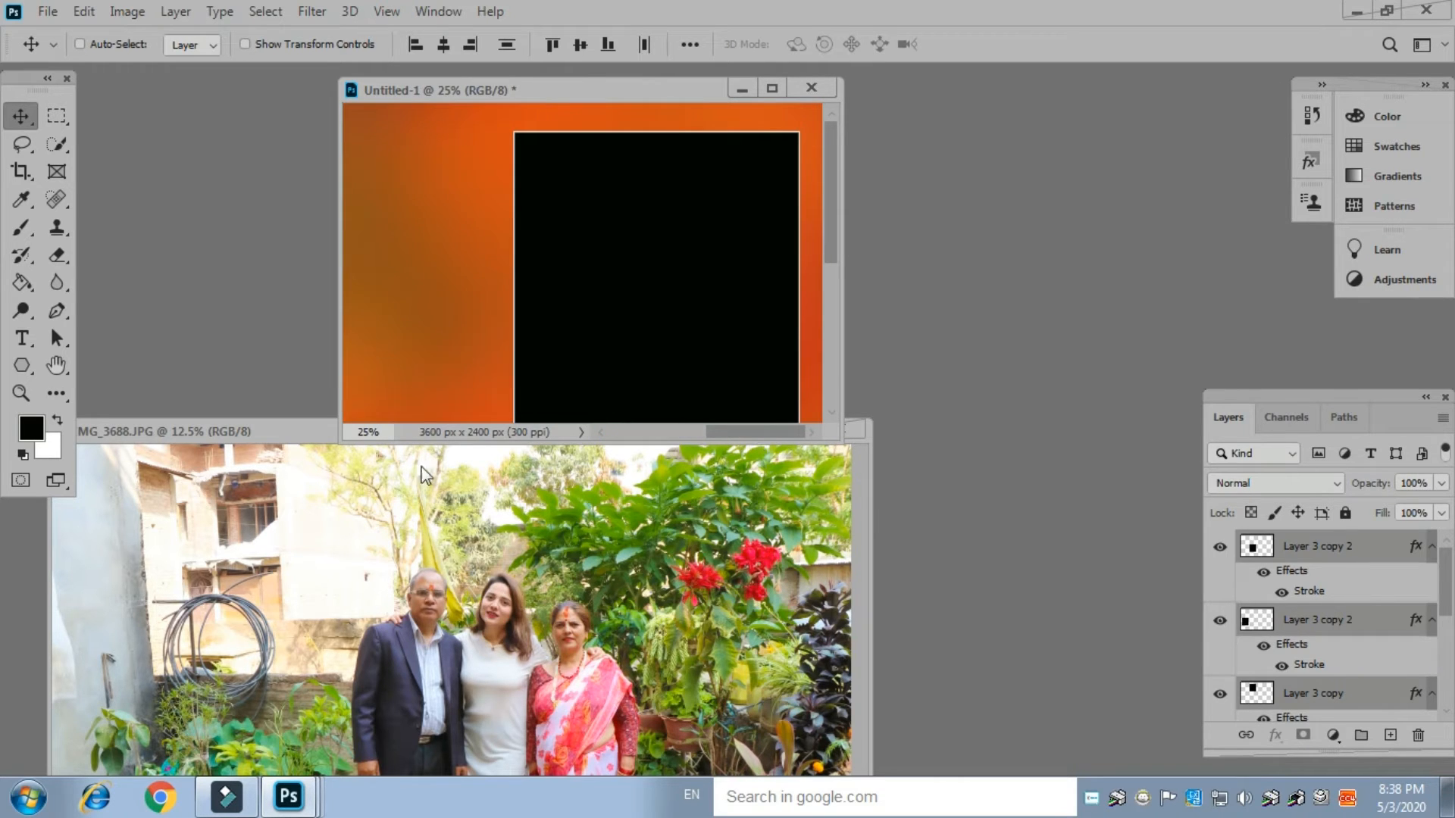
# Copy the entire family photo IMG_3688.JPG and close its document
pyautogui.click(252, 435)
pyautogui.press('ctrl')
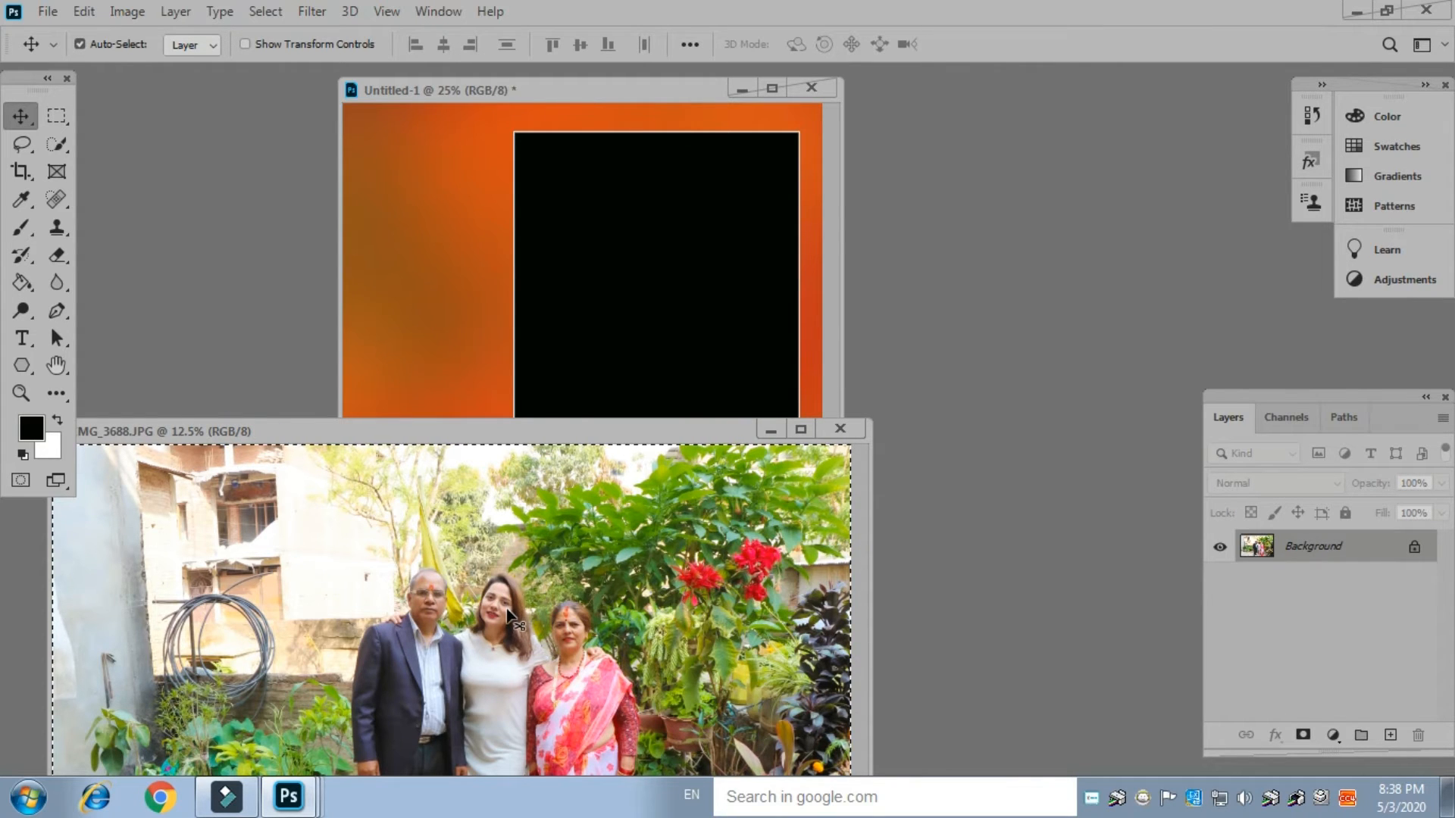
pyautogui.hotkey('ctrl', 'w')
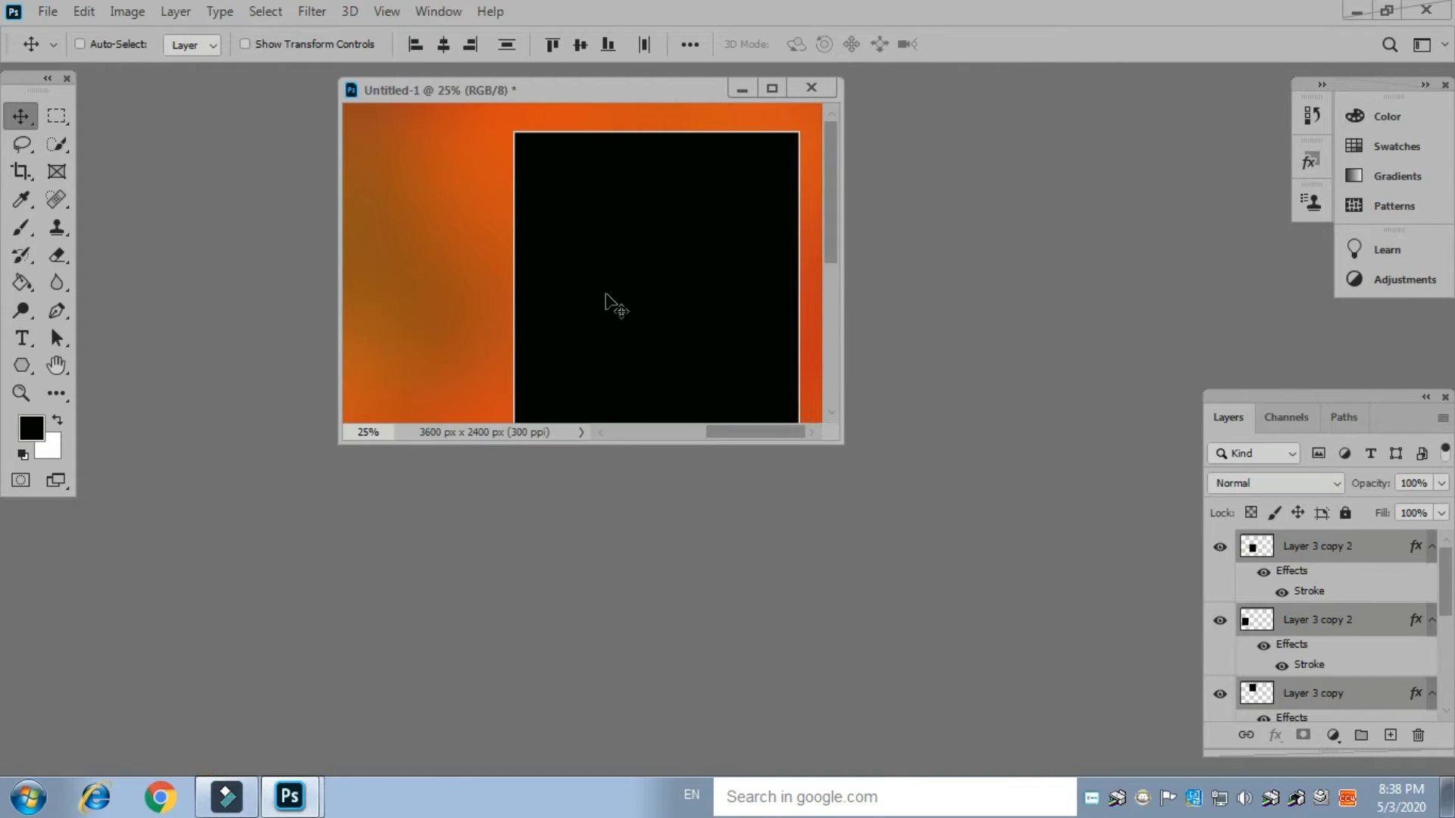
# Paste the family photo above the large black rectangle's Layer 2 and clip it to that rectangle with a clipping mask
pyautogui.rightClick(613, 277)
pyautogui.click(650, 288)
pyautogui.press('ctrl')
pyautogui.hotkey('ctrl', 'v')
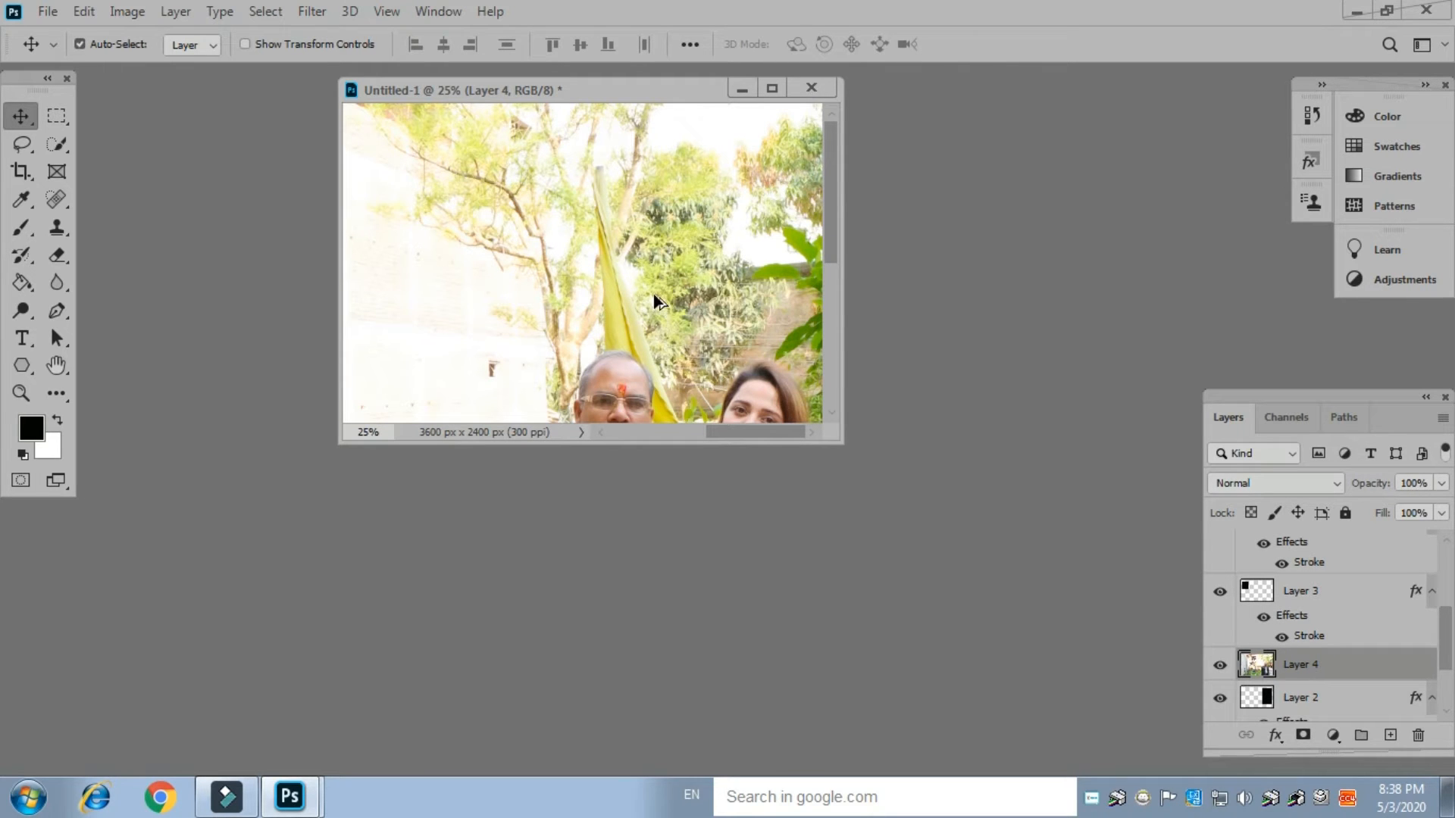
pyautogui.hotkey('ctrl', 'alt', 'g')
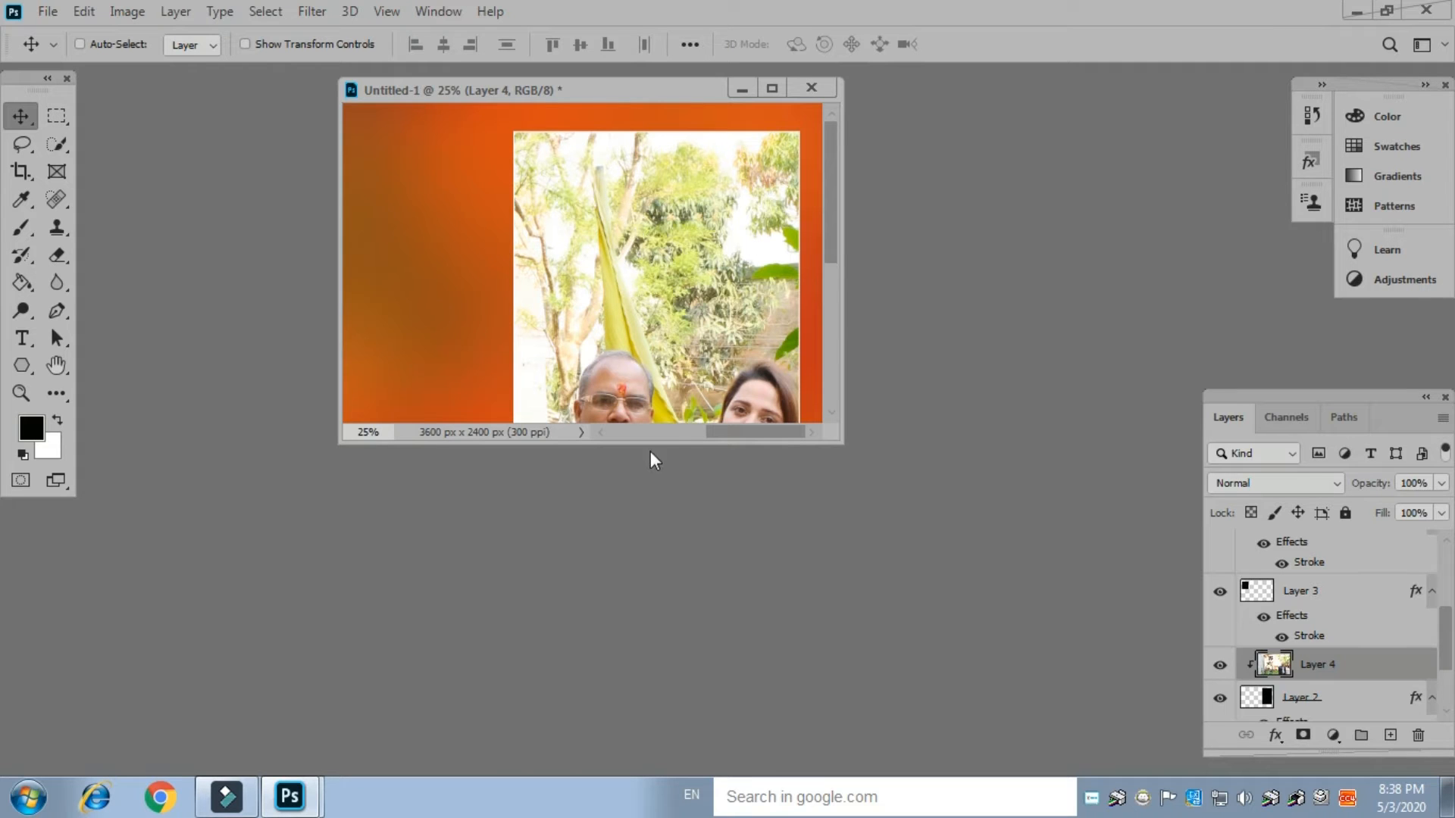
# Open the four photos IMG_3680, IMG_3655 - Copy, IMG_3657 and IMG_3653 - Copy together from the New folder directory
pyautogui.moveTo(725, 430); pyautogui.dragTo(624, 448)
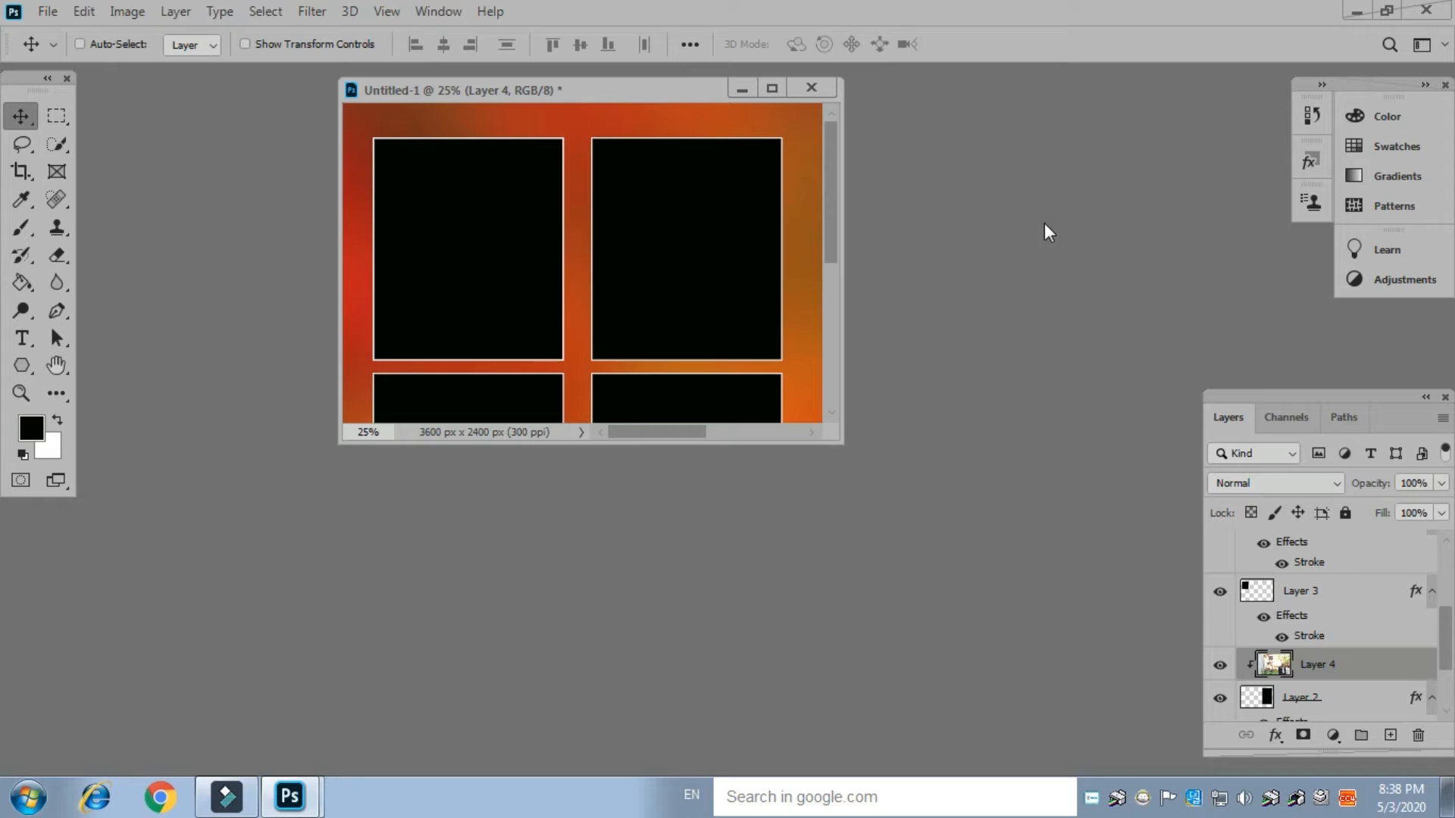
pyautogui.hotkey('ctrl', 'o')
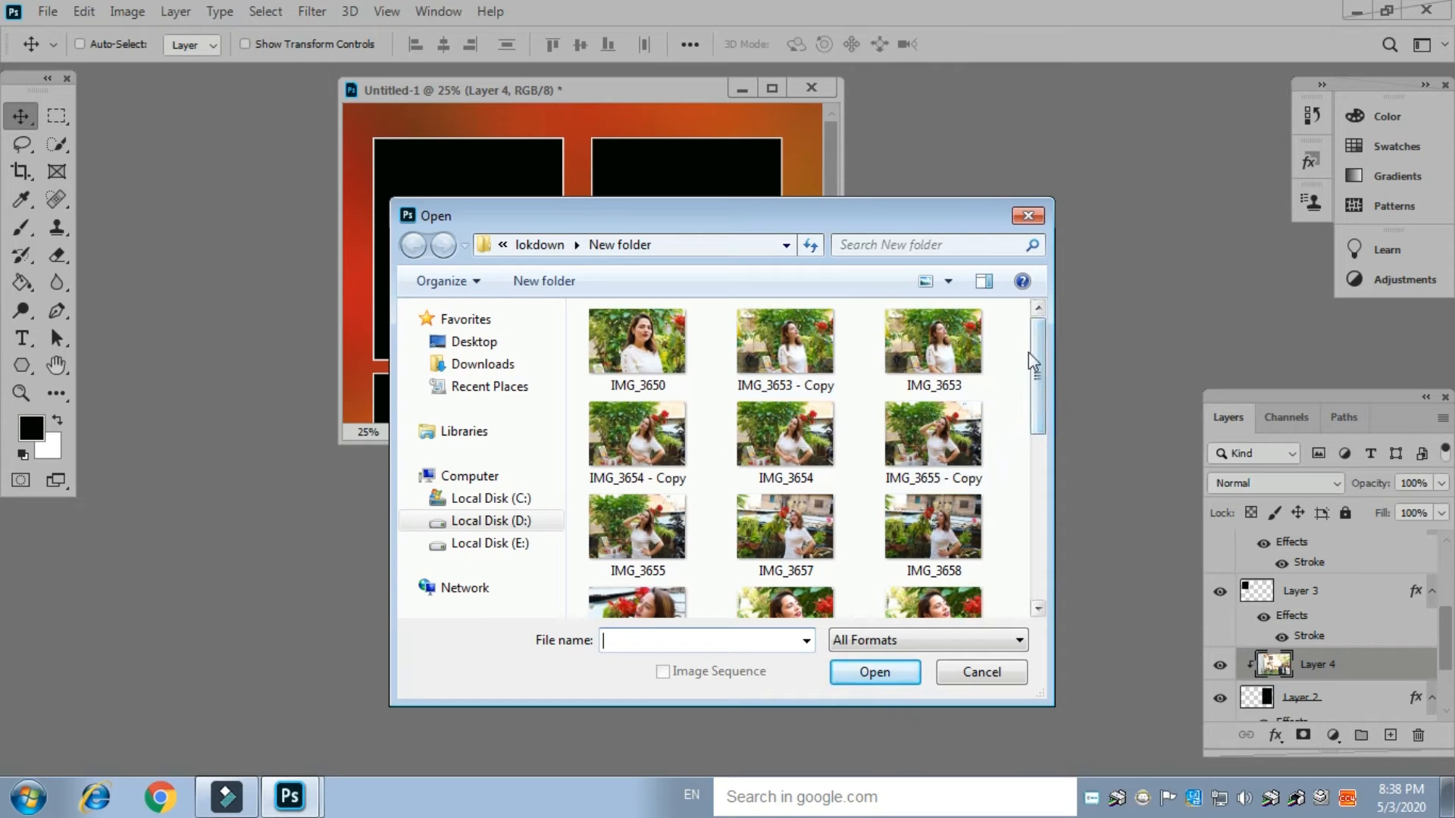
pyautogui.moveTo(1040, 357); pyautogui.dragTo(1039, 363)
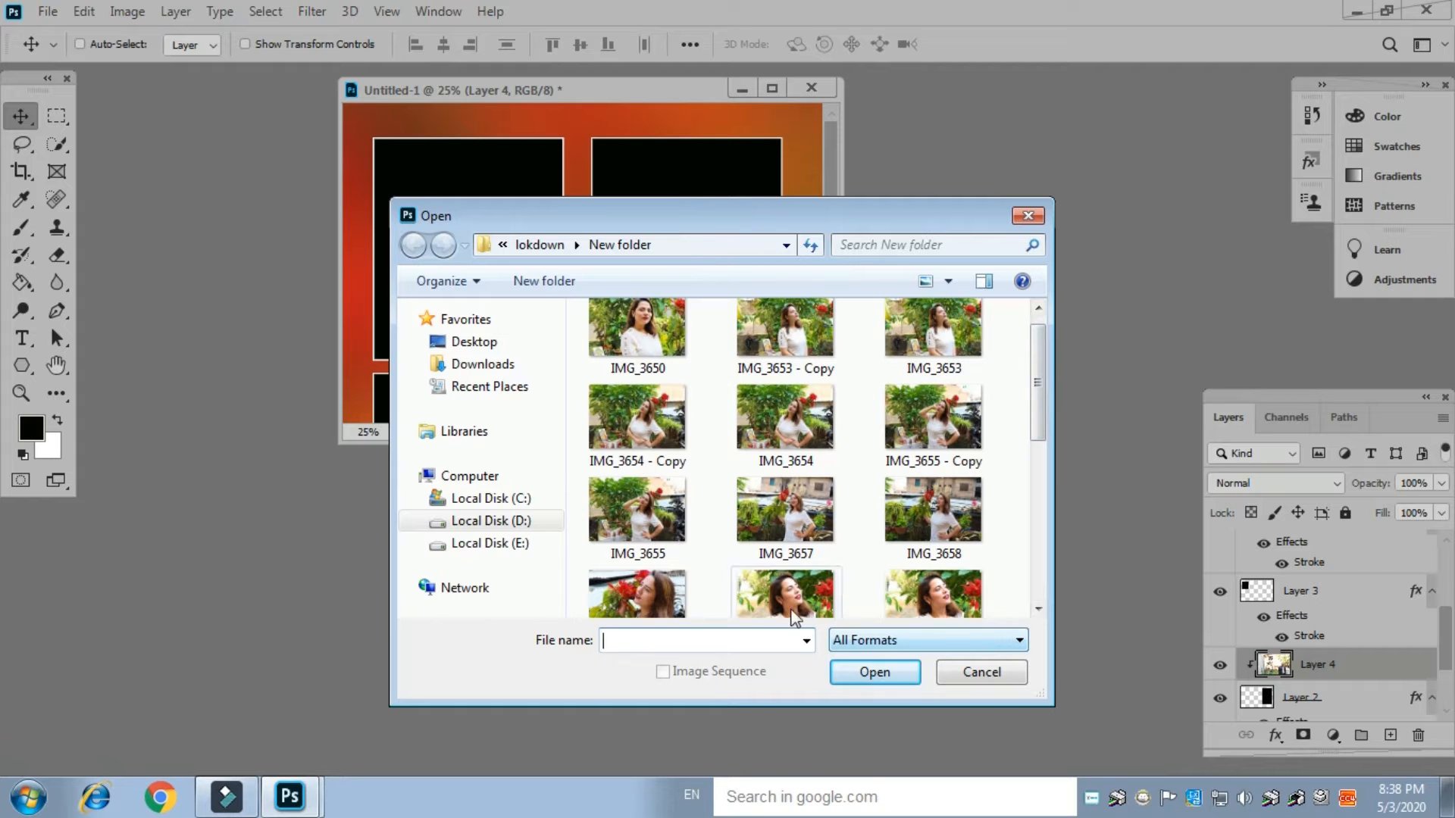
pyautogui.moveTo(1039, 401); pyautogui.dragTo(1042, 471)
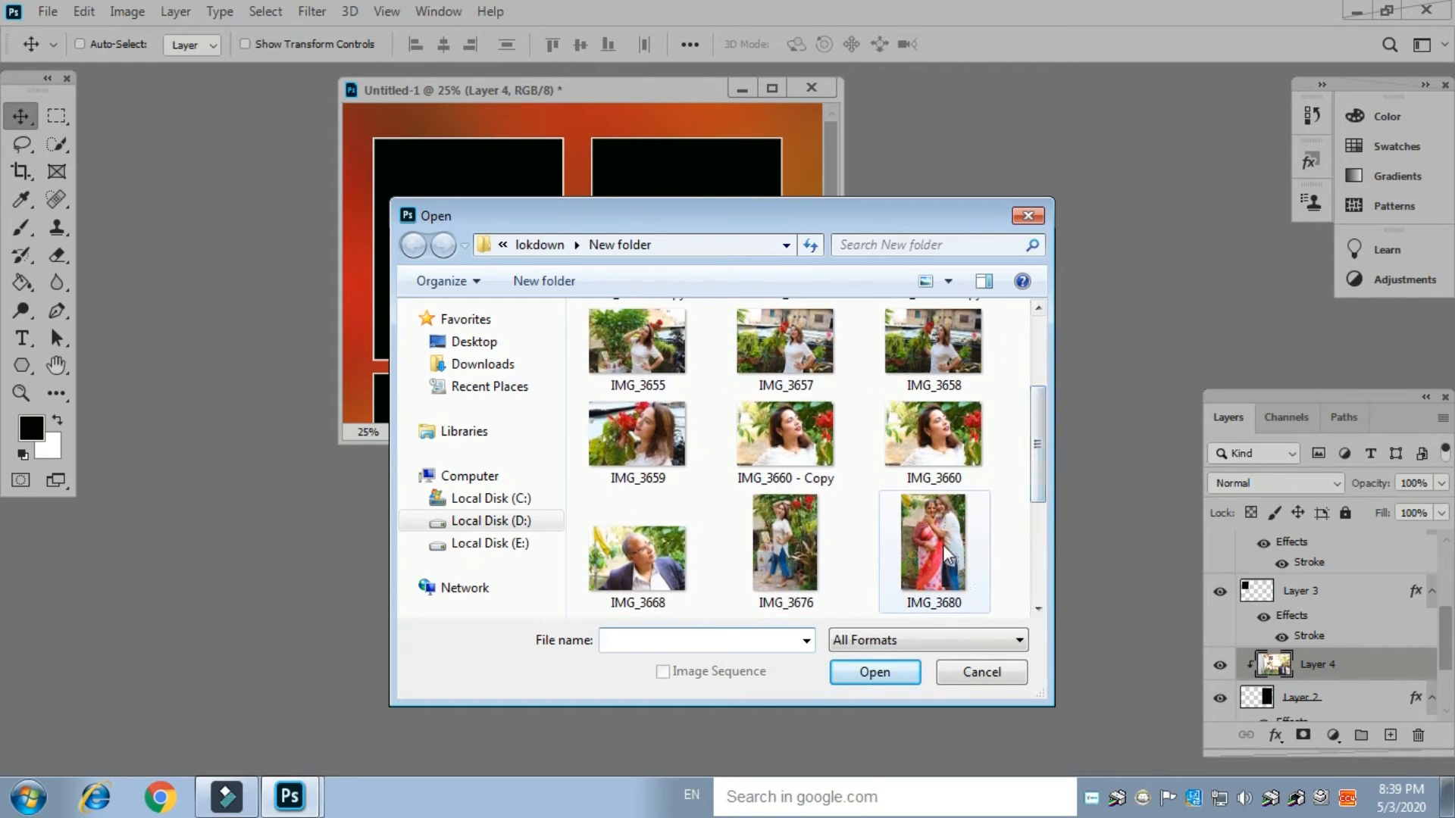
pyautogui.click(978, 540)
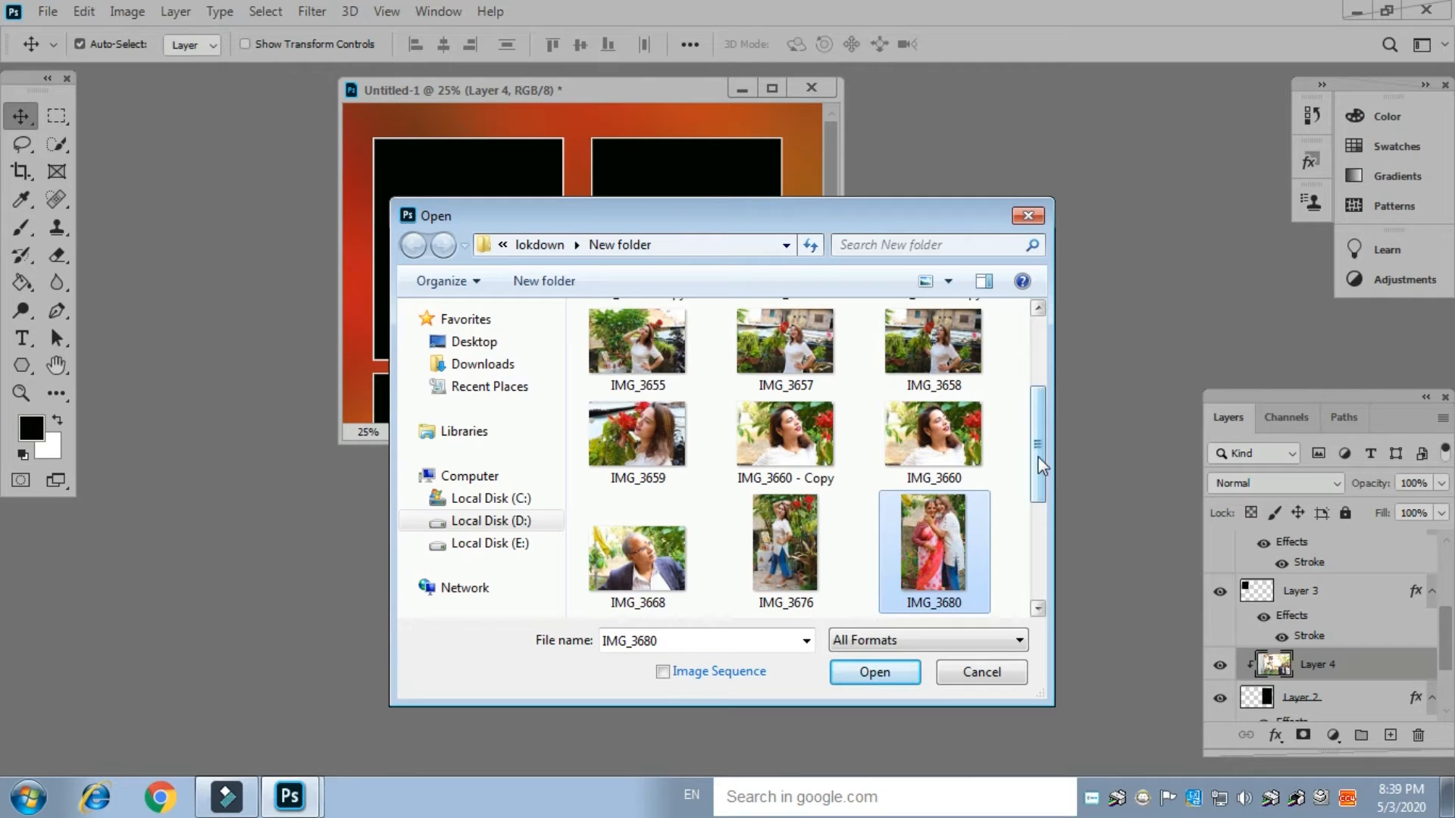
pyautogui.moveTo(1043, 466); pyautogui.dragTo(1047, 412)
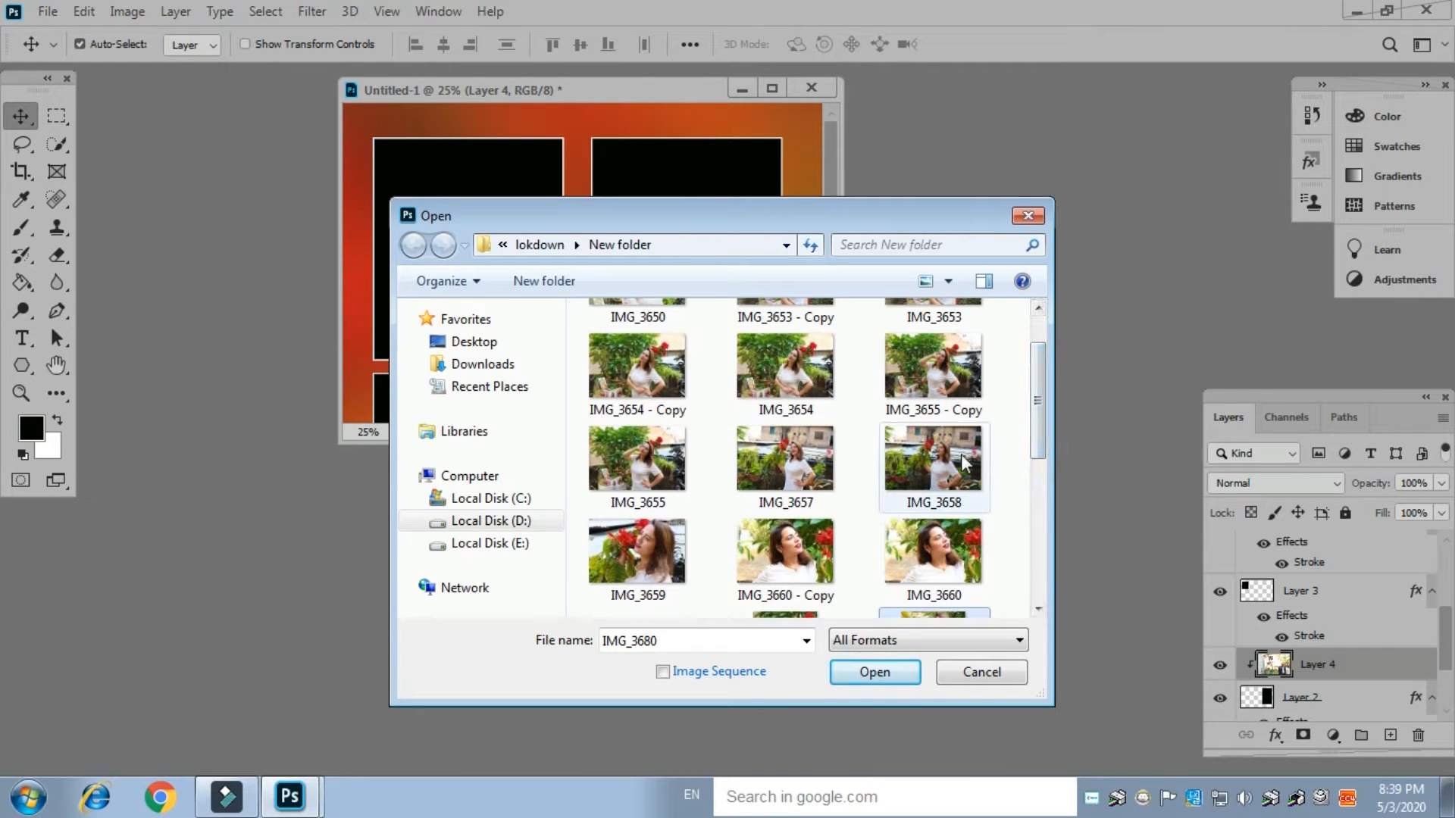
pyautogui.keyDown('ctrl'); pyautogui.click(942, 372); pyautogui.keyUp('ctrl')
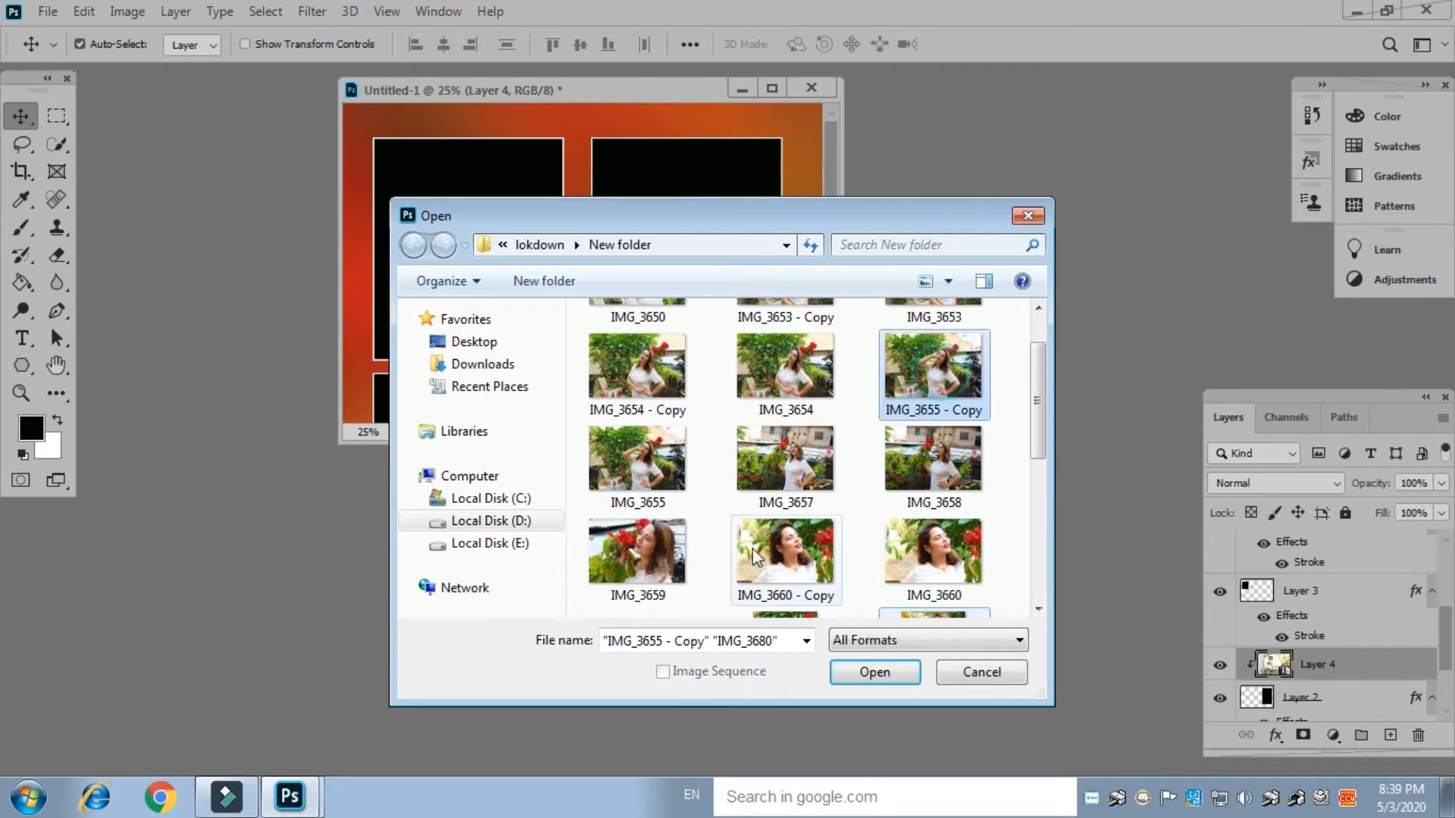
pyautogui.keyDown('ctrl'); pyautogui.click(776, 494); pyautogui.keyUp('ctrl')
pyautogui.moveTo(1039, 446); pyautogui.dragTo(1040, 403)
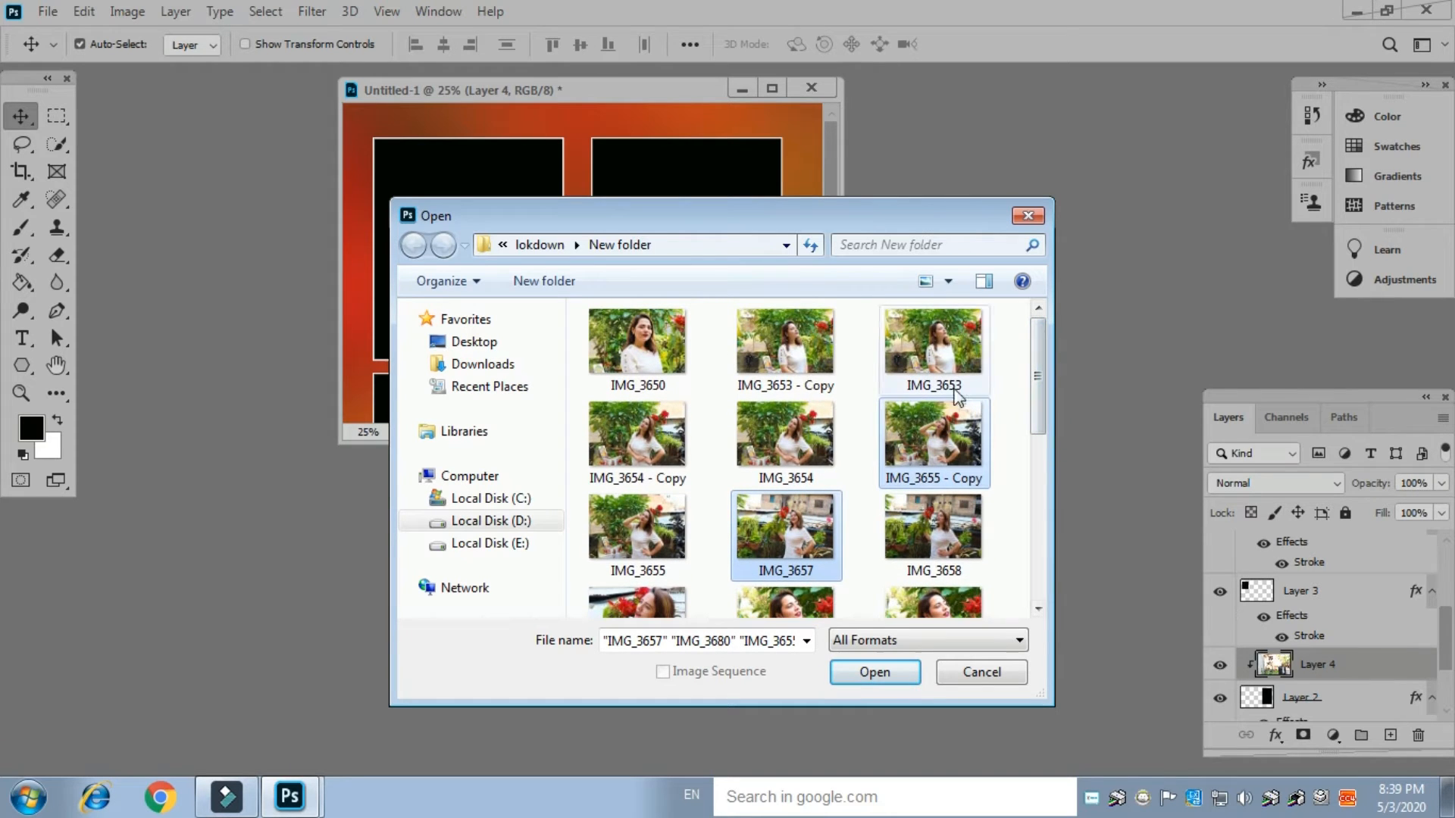
pyautogui.keyDown('ctrl'); pyautogui.click(803, 377); pyautogui.keyUp('ctrl')
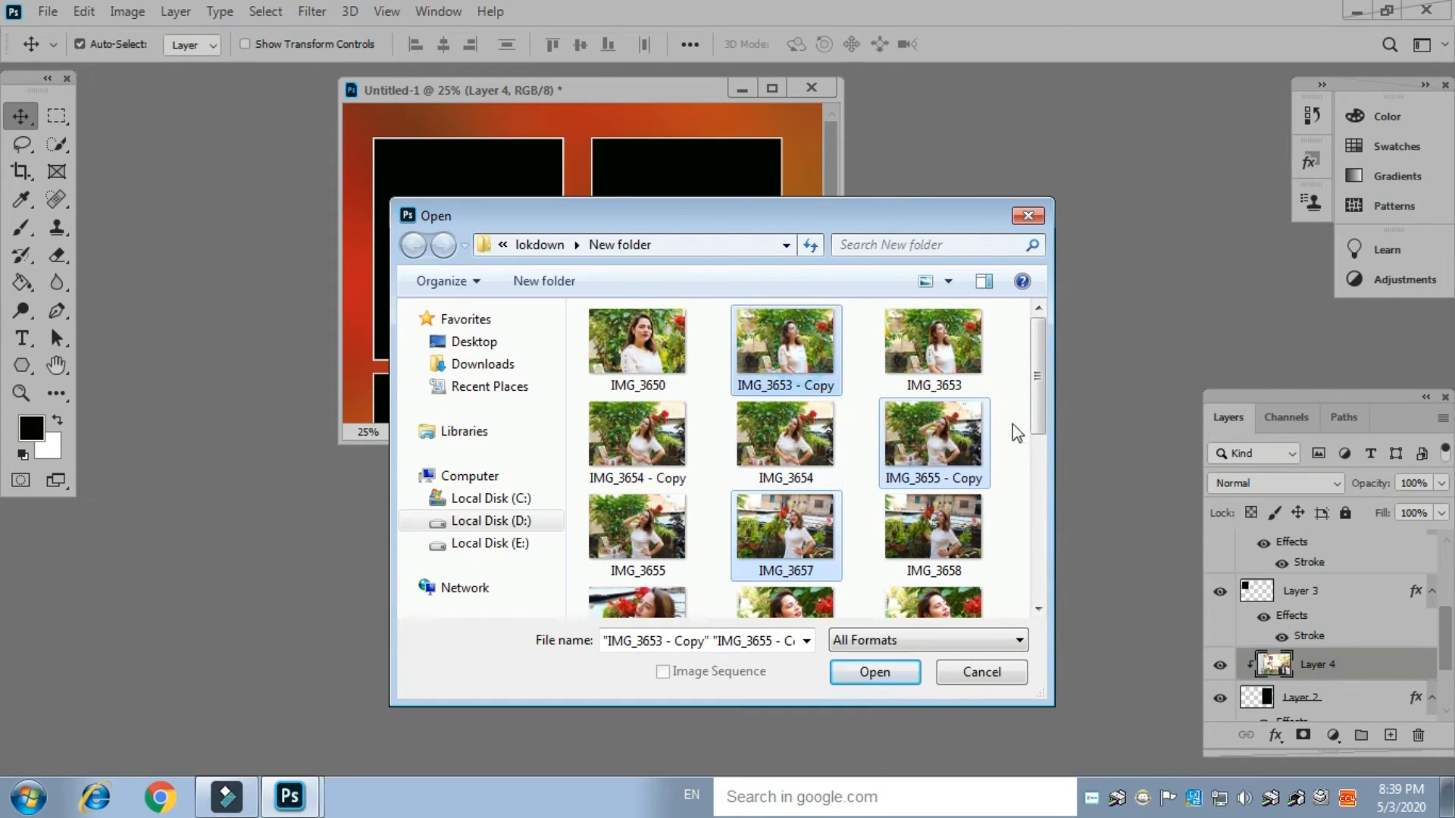
pyautogui.click(879, 675)
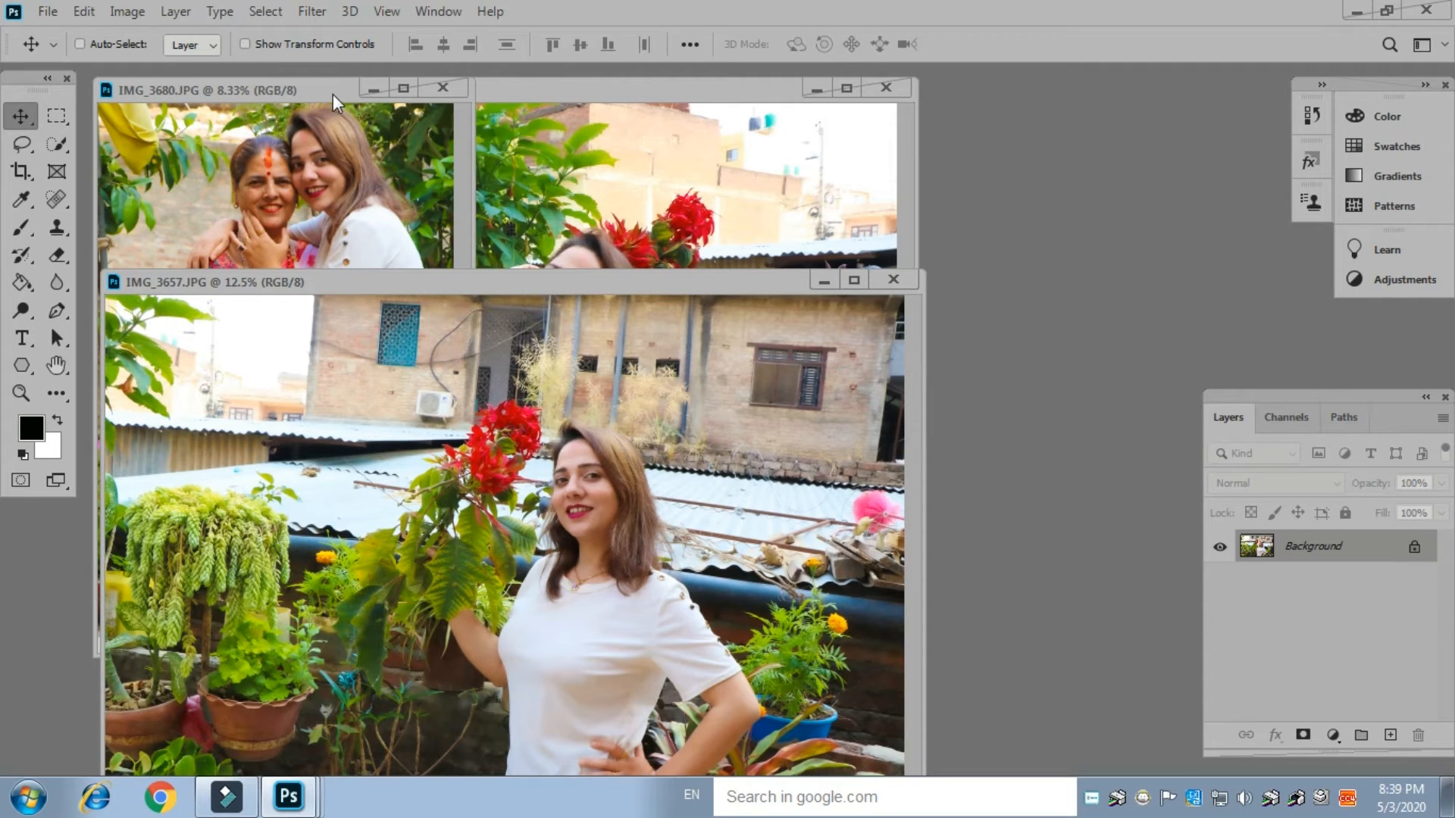
# Rearrange the floating document windows so the composition's small black frames stay visible beside the opened photos
pyautogui.moveTo(330, 93); pyautogui.dragTo(292, 414)
pyautogui.moveTo(546, 89); pyautogui.dragTo(540, 434)
pyautogui.moveTo(550, 92); pyautogui.dragTo(553, 439)
pyautogui.moveTo(642, 91); pyautogui.dragTo(1047, 89)
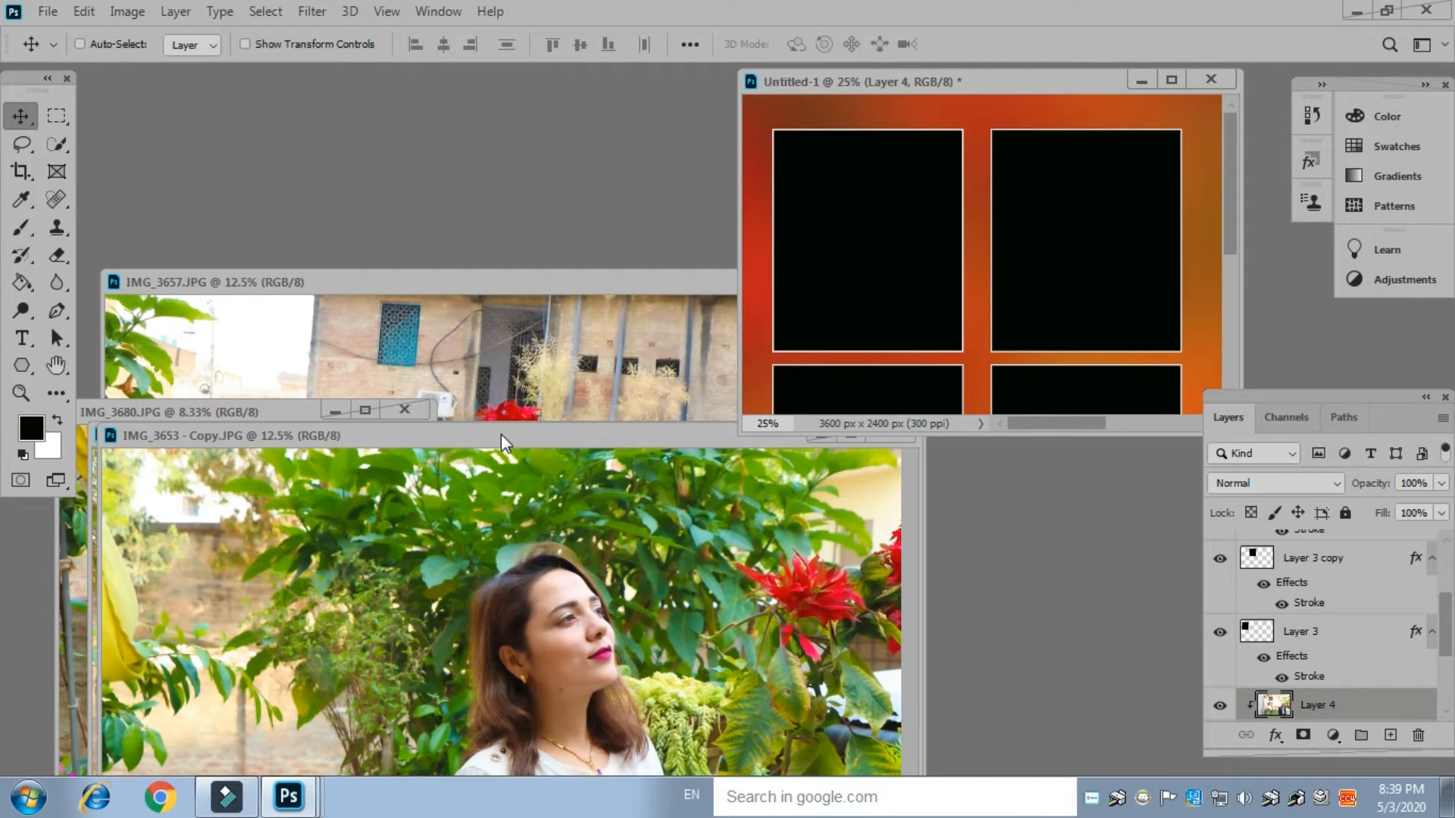
# Copy the entire IMG_3653 - Copy.JPG, close it, and paste it clipped to the composition's upper-left black frame, Layer 3
pyautogui.rightClick(864, 201)
pyautogui.click(902, 218)
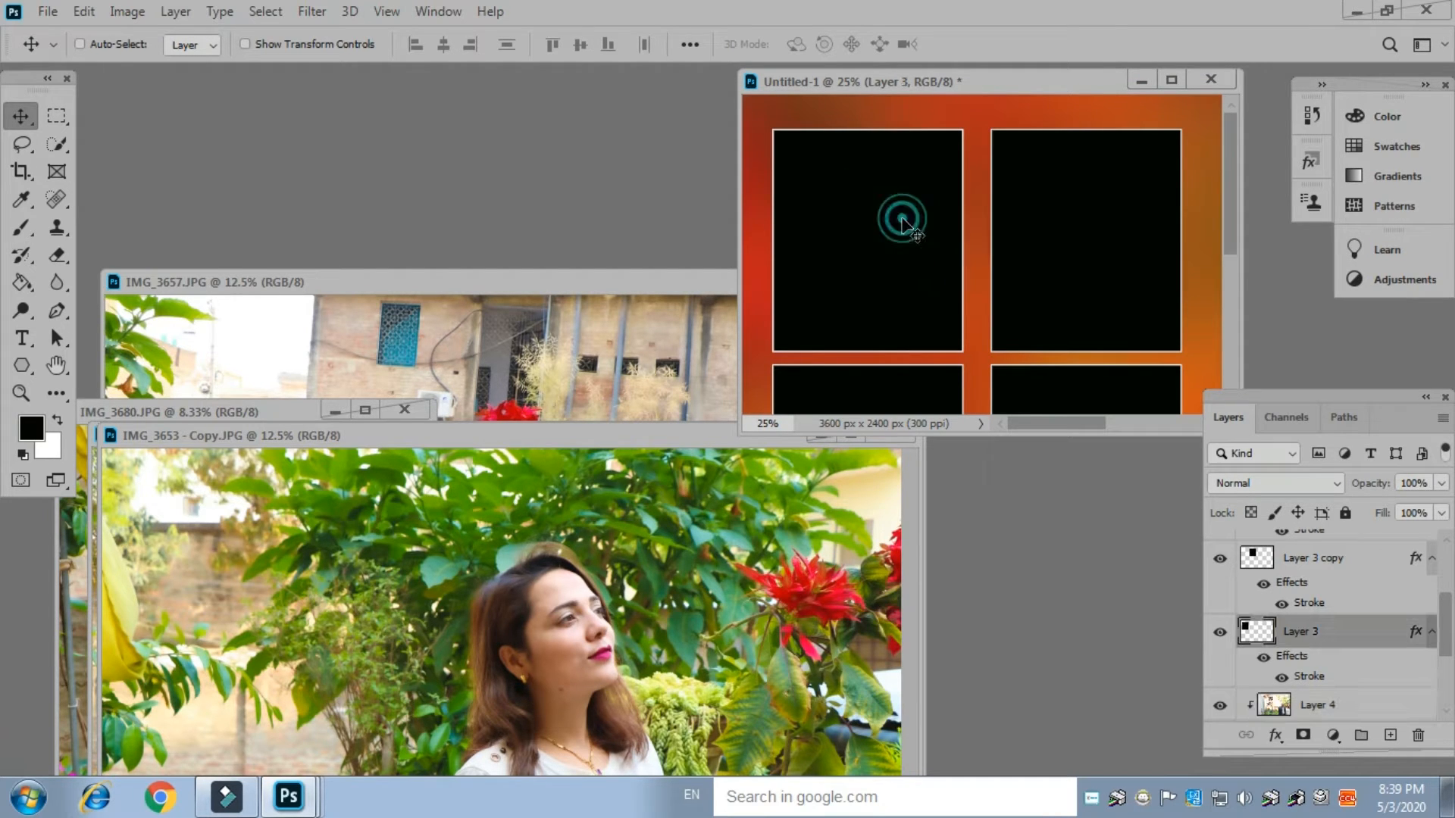
pyautogui.click(484, 433)
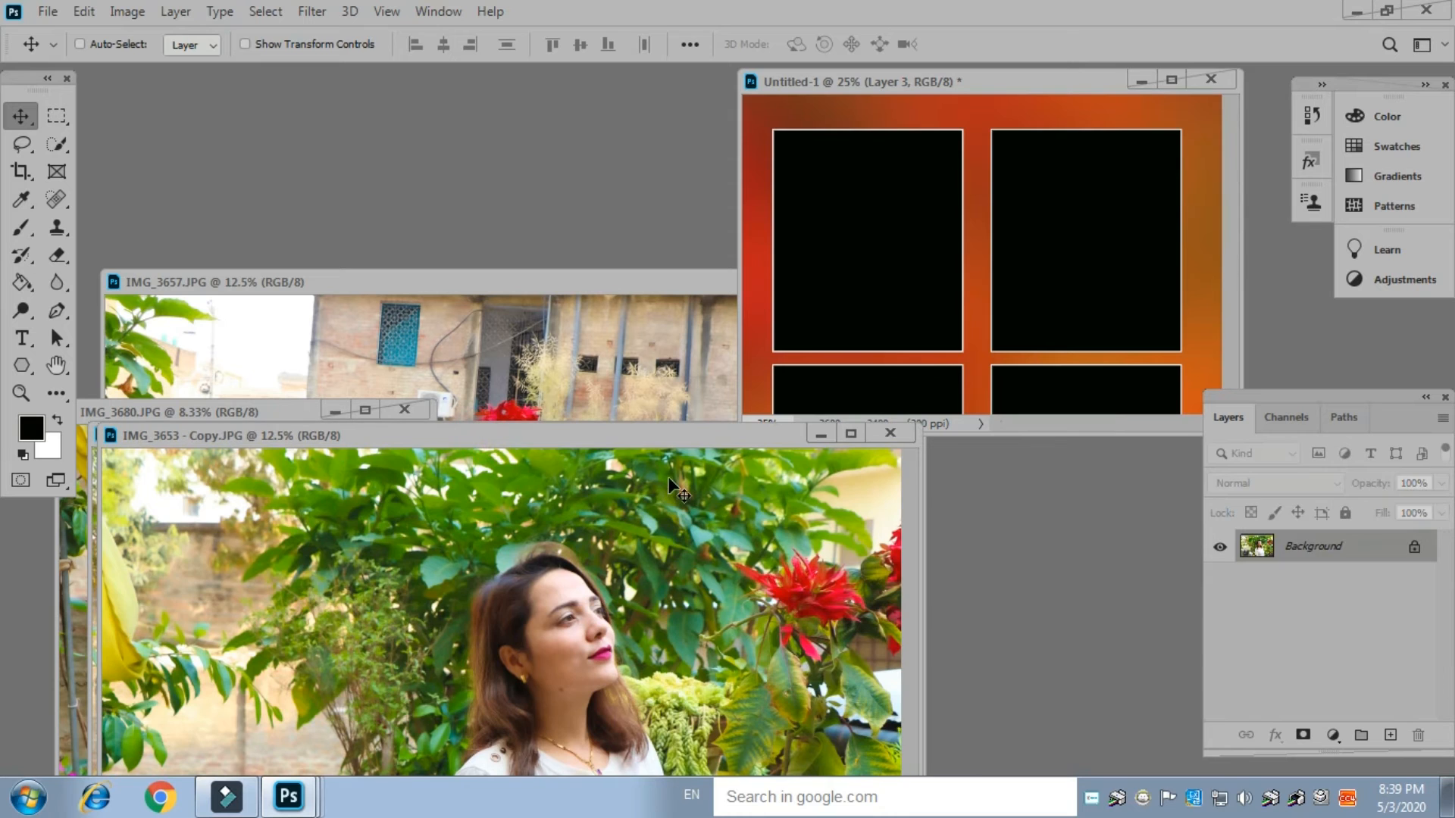
pyautogui.hotkey('ctrl', 'a')
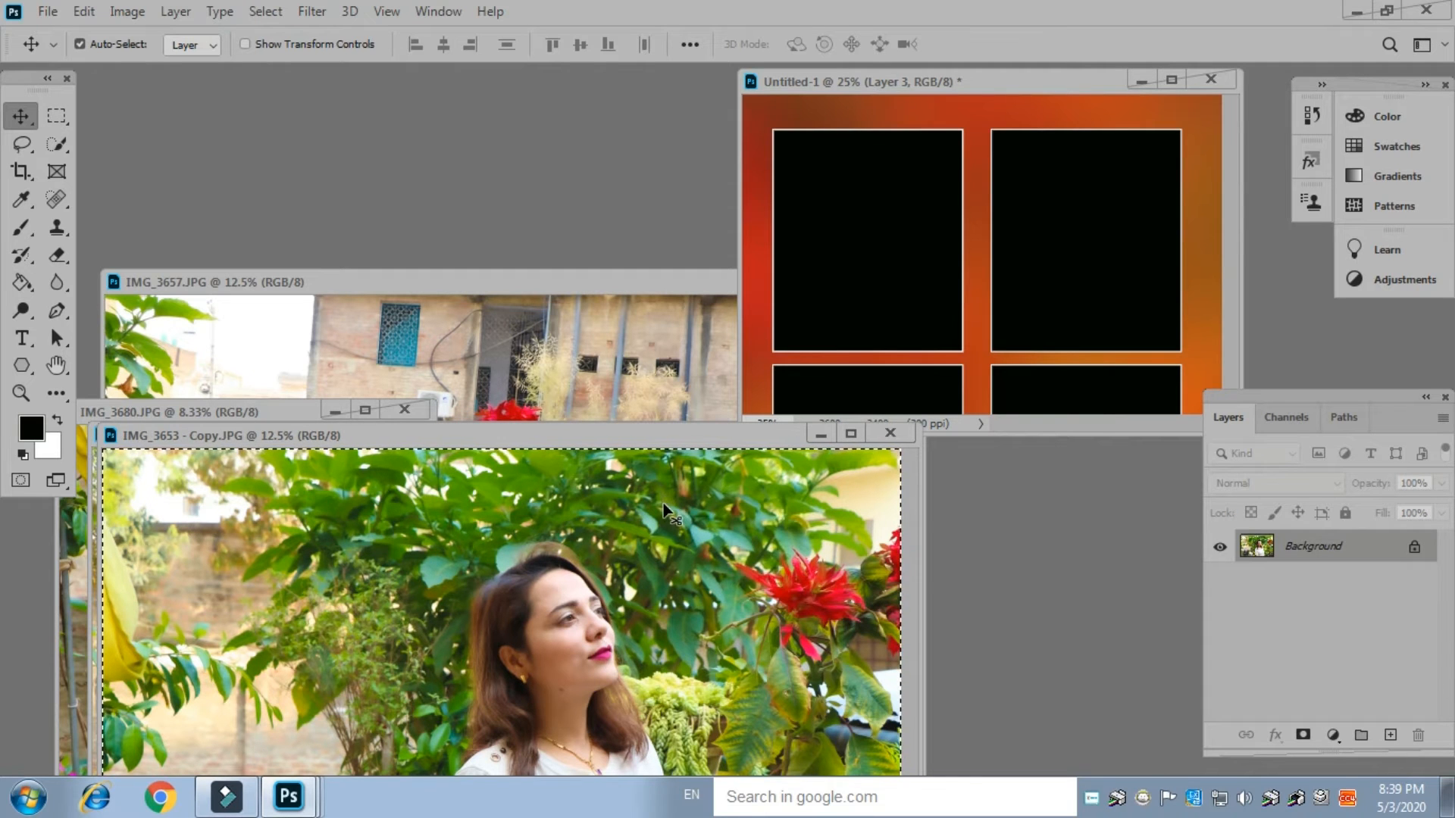
pyautogui.hotkey('ctrl', 'w')
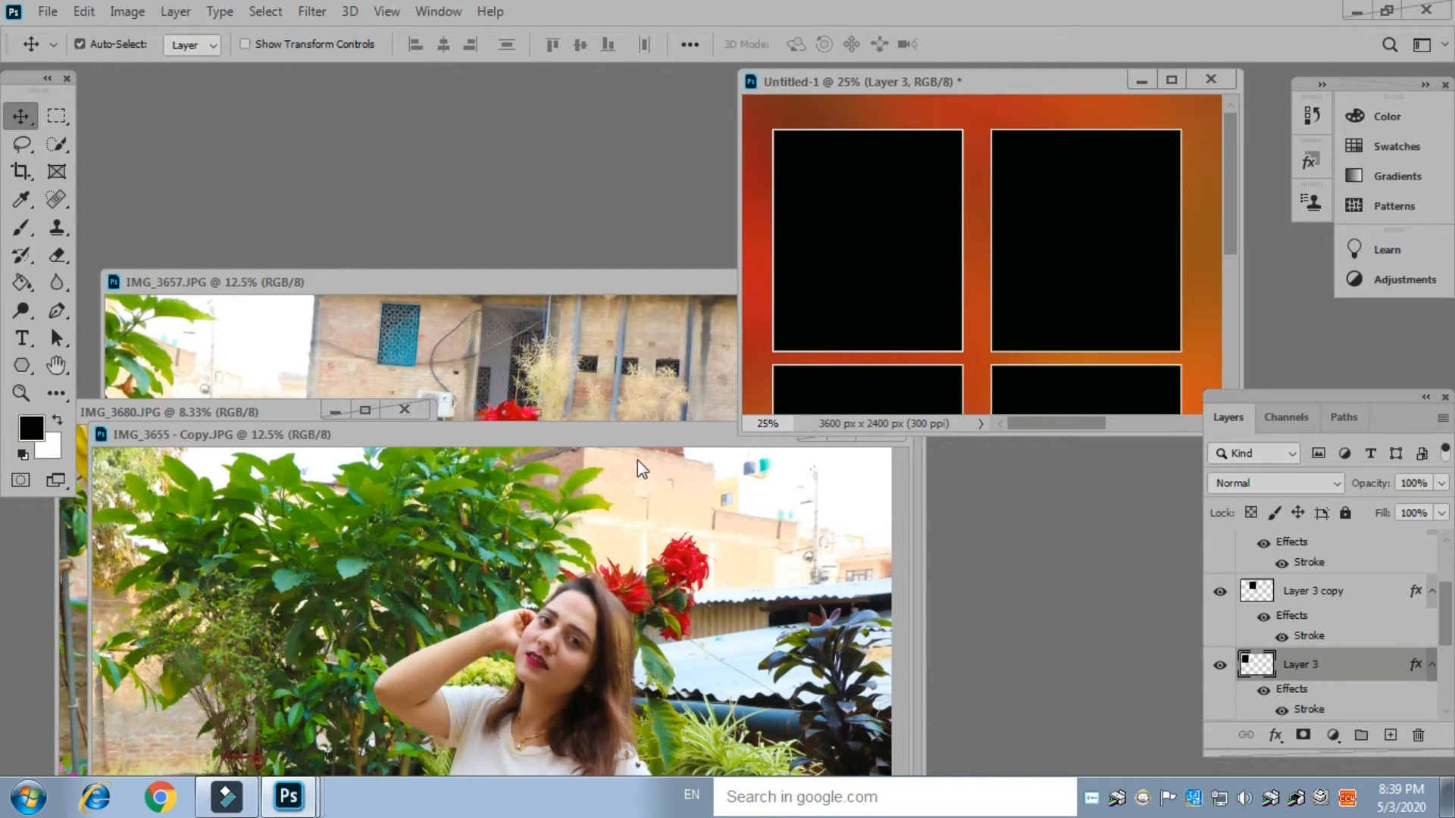
pyautogui.hotkey('ctrl', 'v')
pyautogui.press('ctrl')
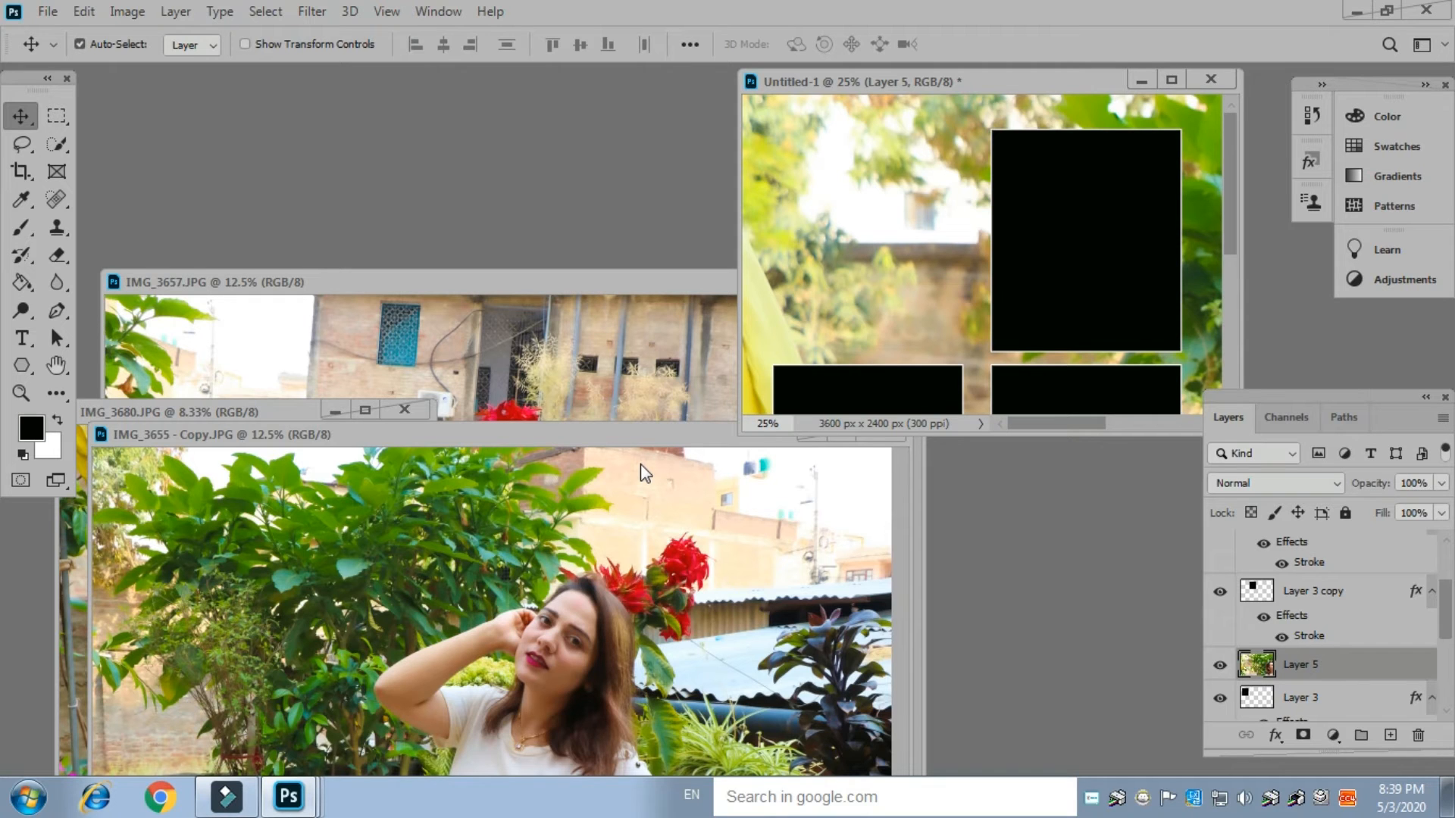
pyautogui.hotkey('ctrl', 'alt', 'g')
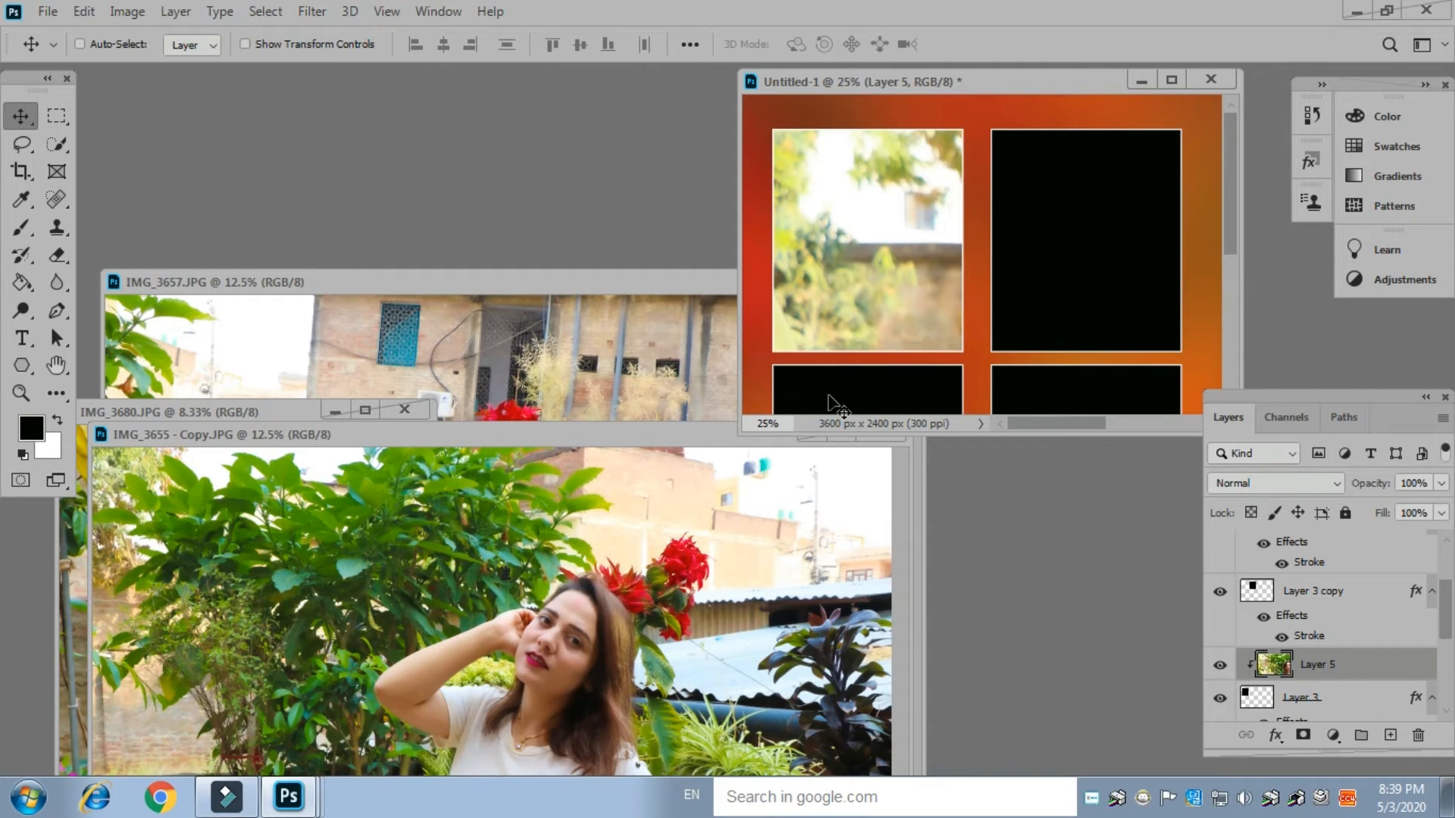
# Copy the entire IMG_3655 - Copy.JPG, close it, and paste it clipped to the upper-right small frame, Layer 3 copy
pyautogui.rightClick(1050, 193)
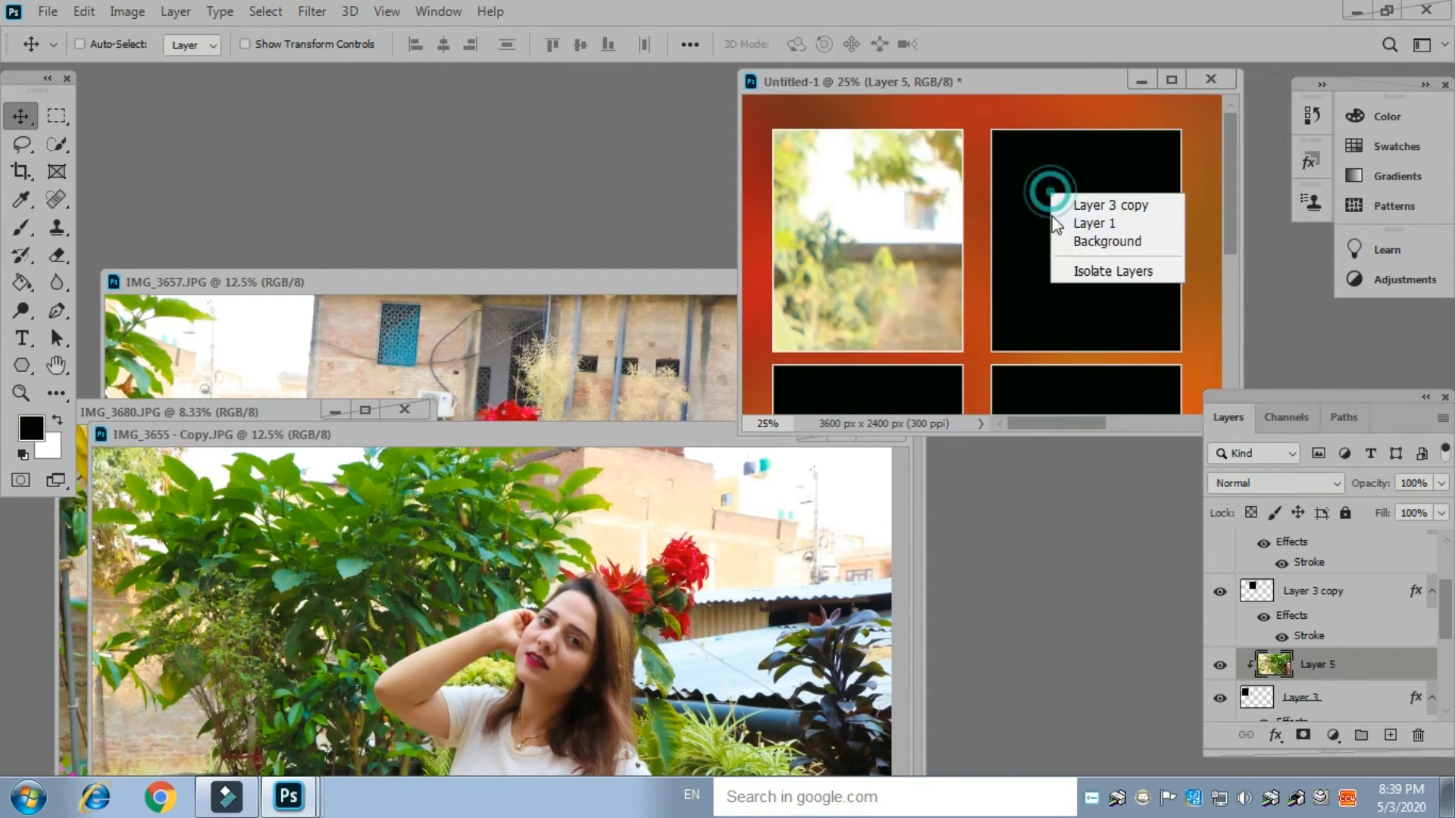
pyautogui.click(1098, 206)
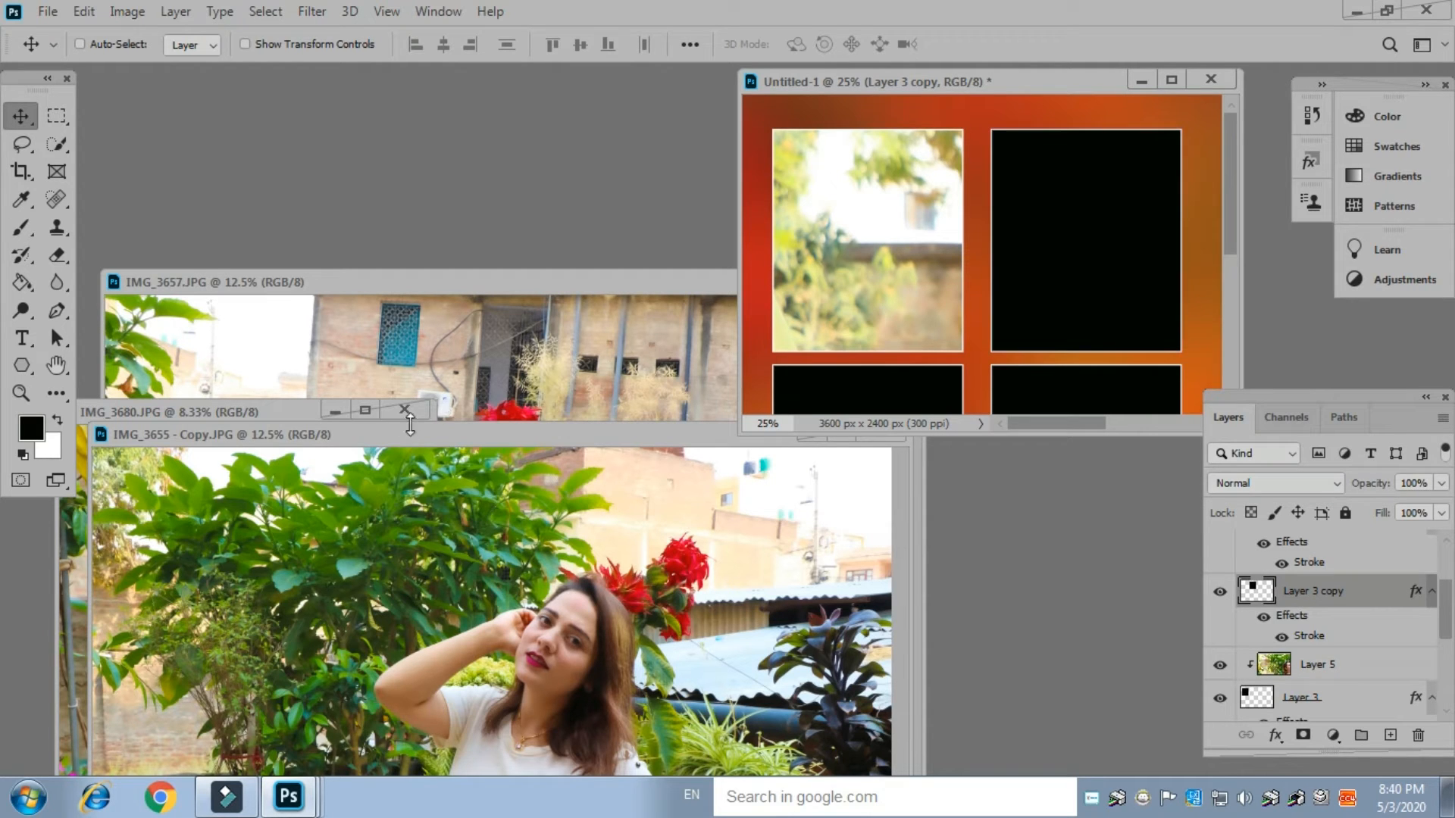
pyautogui.rightClick(1093, 196)
pyautogui.click(1160, 206)
pyautogui.click(470, 430)
pyautogui.press('ctrl')
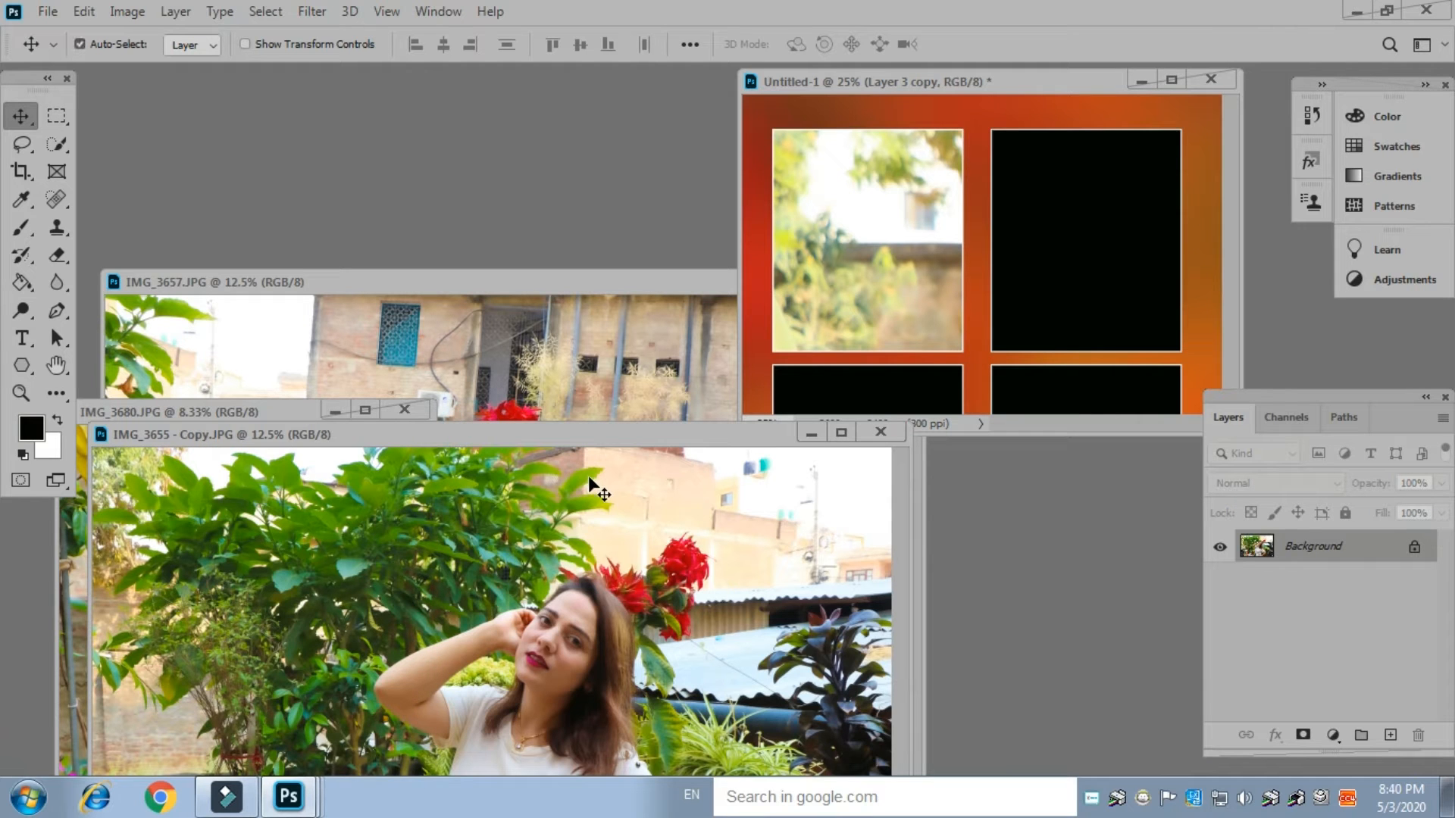
pyautogui.hotkey('ctrl', 'w')
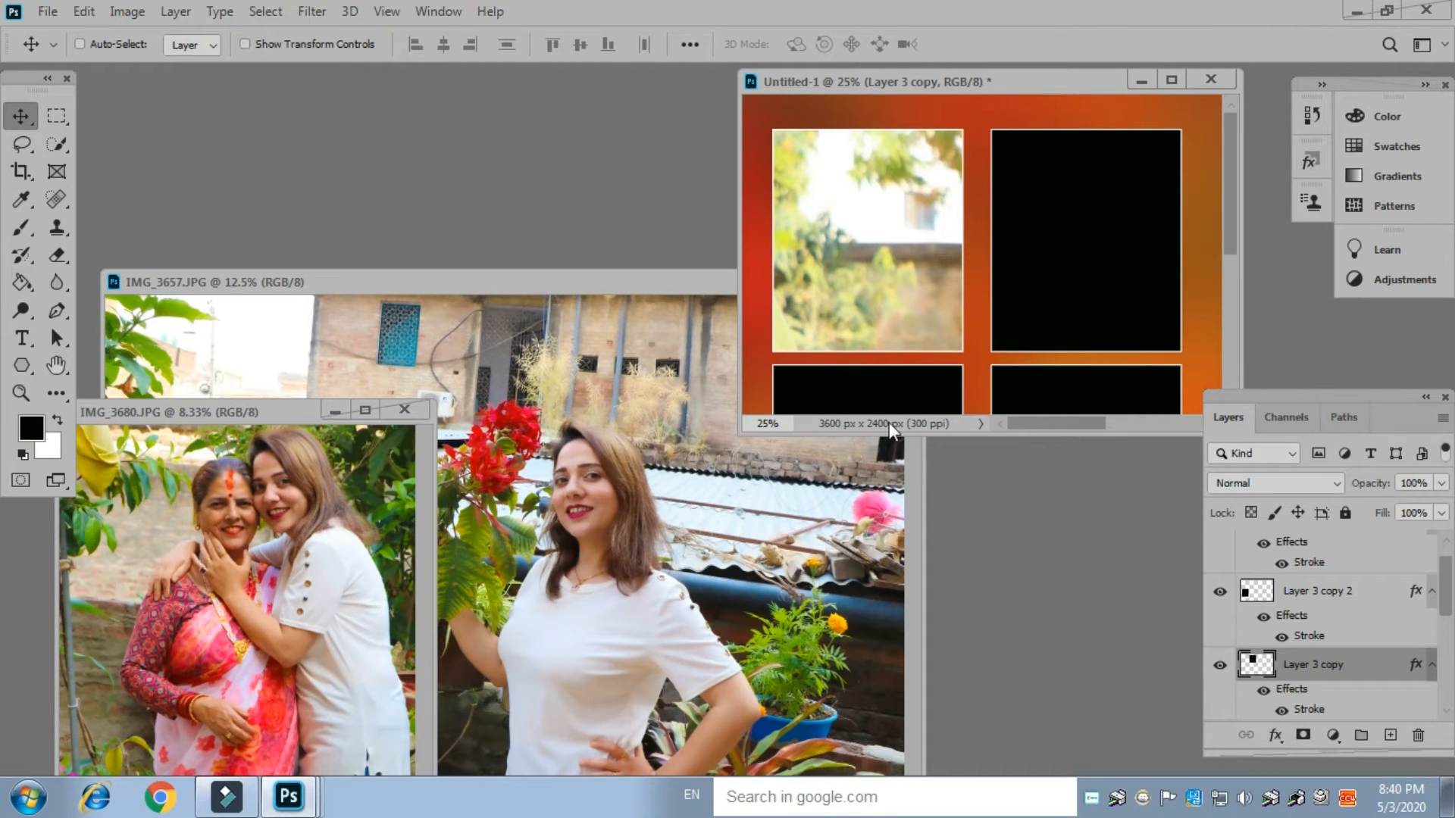
pyautogui.hotkey('ctrl', 'v')
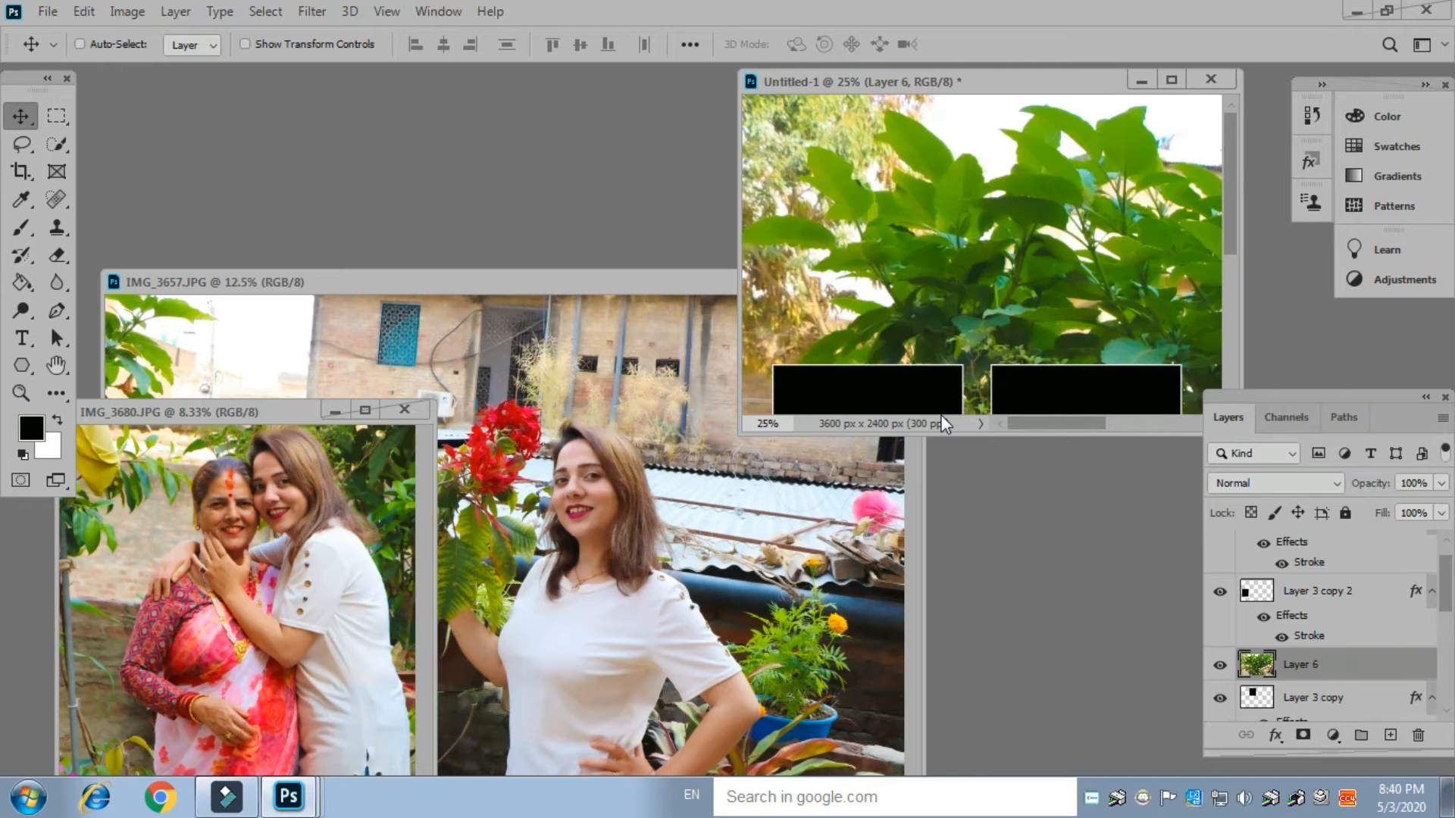
pyautogui.hotkey('ctrl', 'alt', 'g')
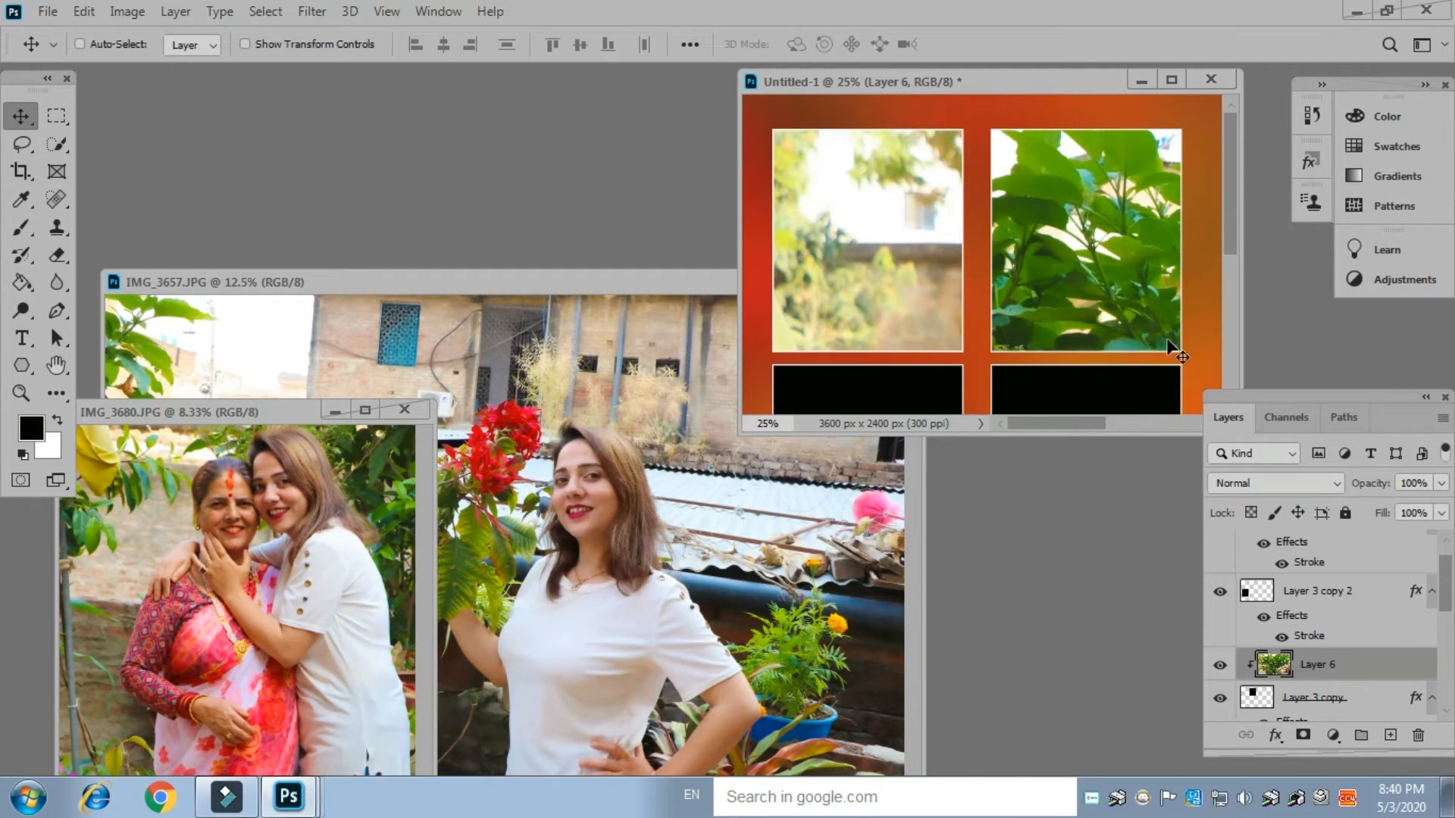
# Copy the entire IMG_3680.JPG, close it, and paste it clipped to the composition's lower-left small black frame
pyautogui.moveTo(1227, 229); pyautogui.dragTo(1217, 322)
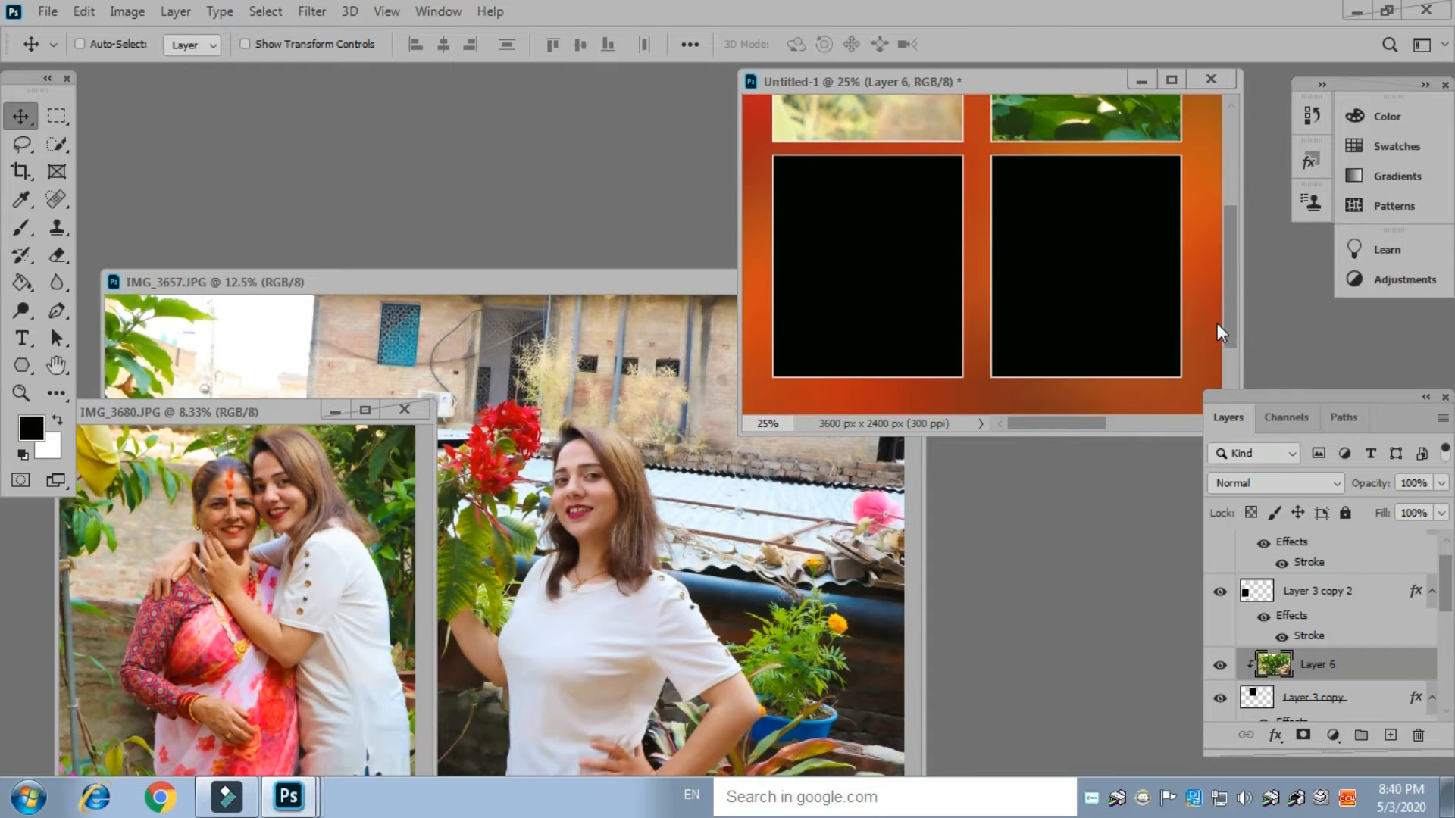
pyautogui.rightClick(836, 240)
pyautogui.click(876, 244)
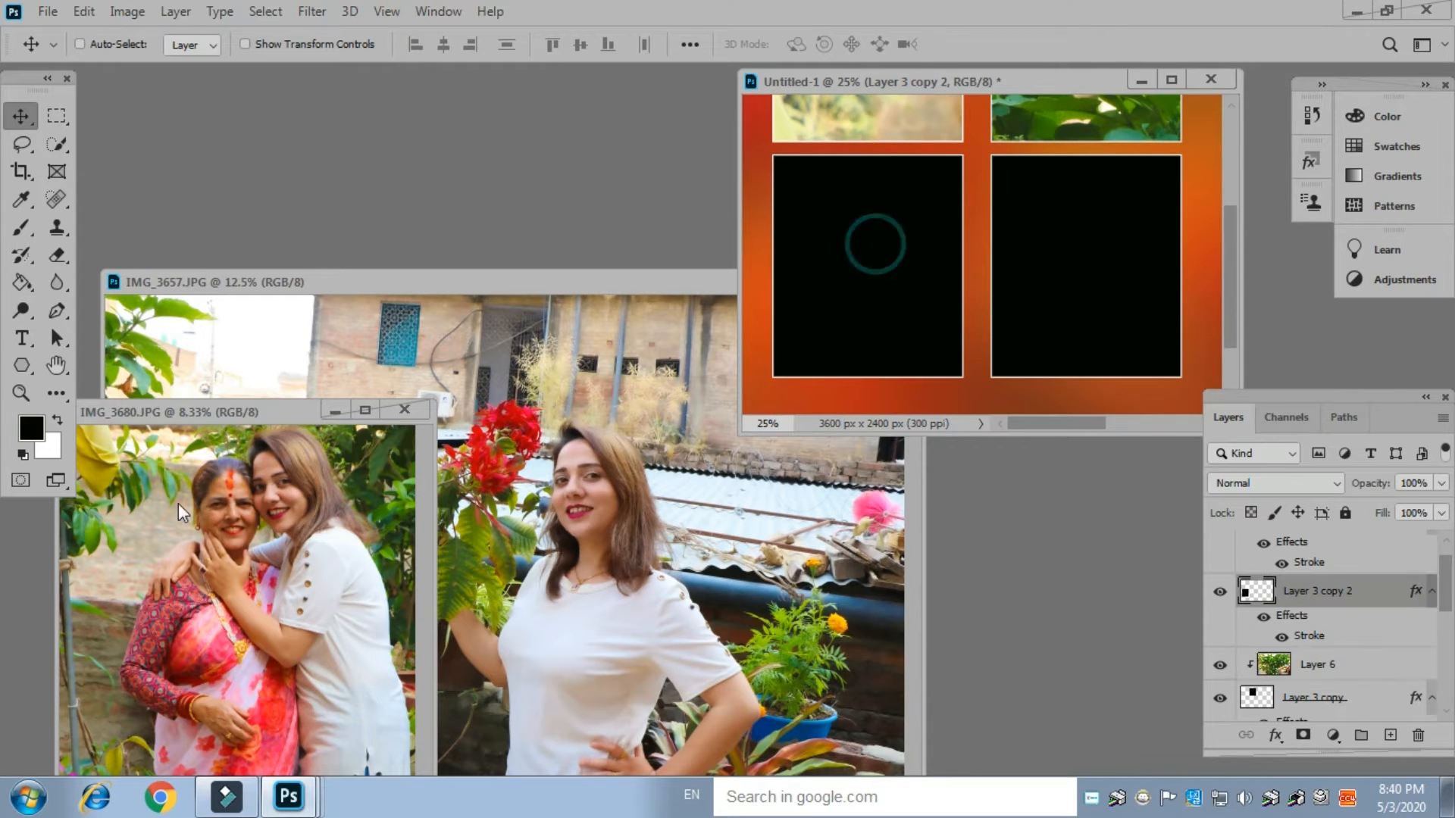
pyautogui.click(242, 415)
pyautogui.press('ctrl')
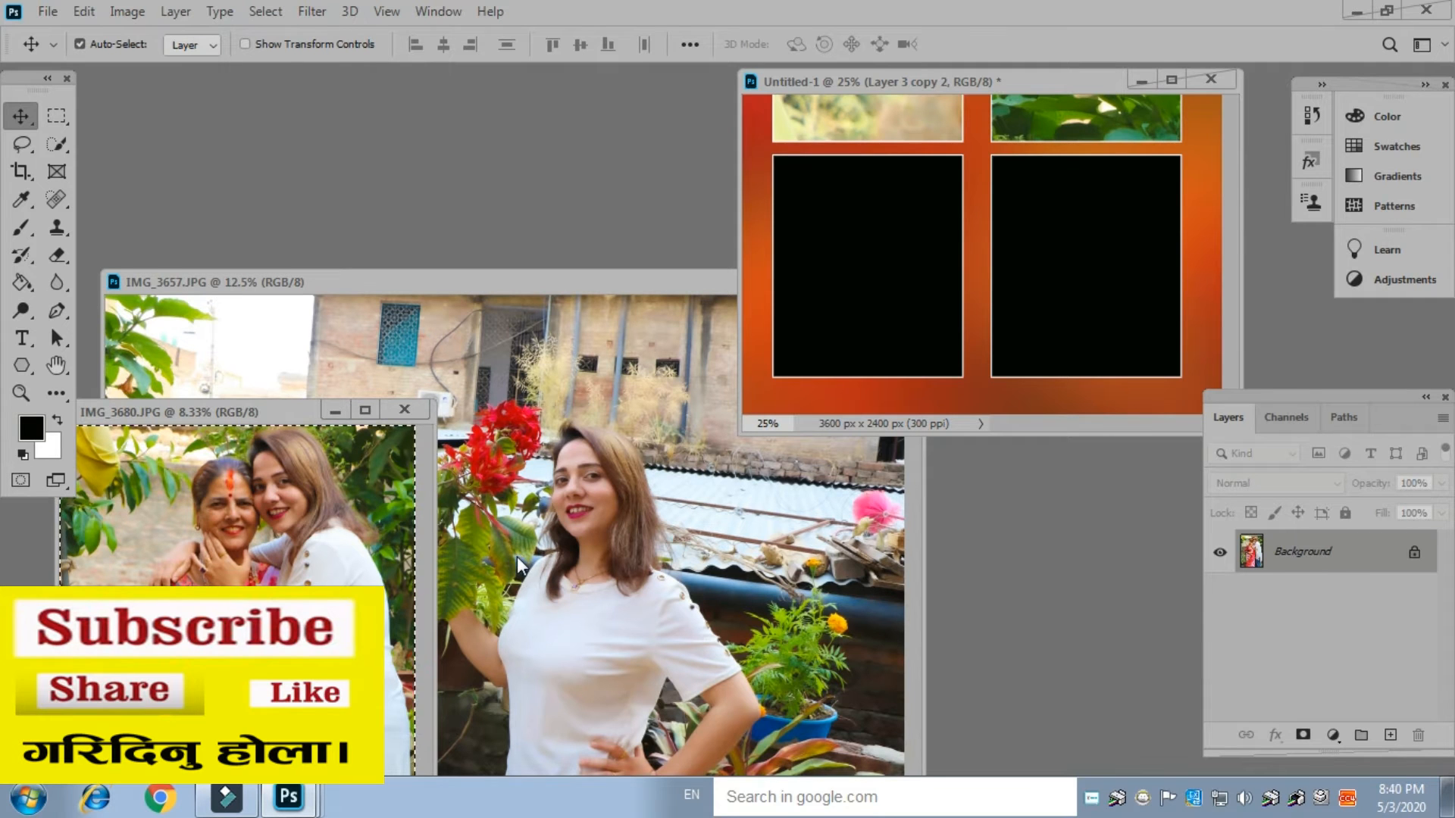
pyautogui.hotkey('ctrl', 'w')
pyautogui.hotkey('ctrl', 'v')
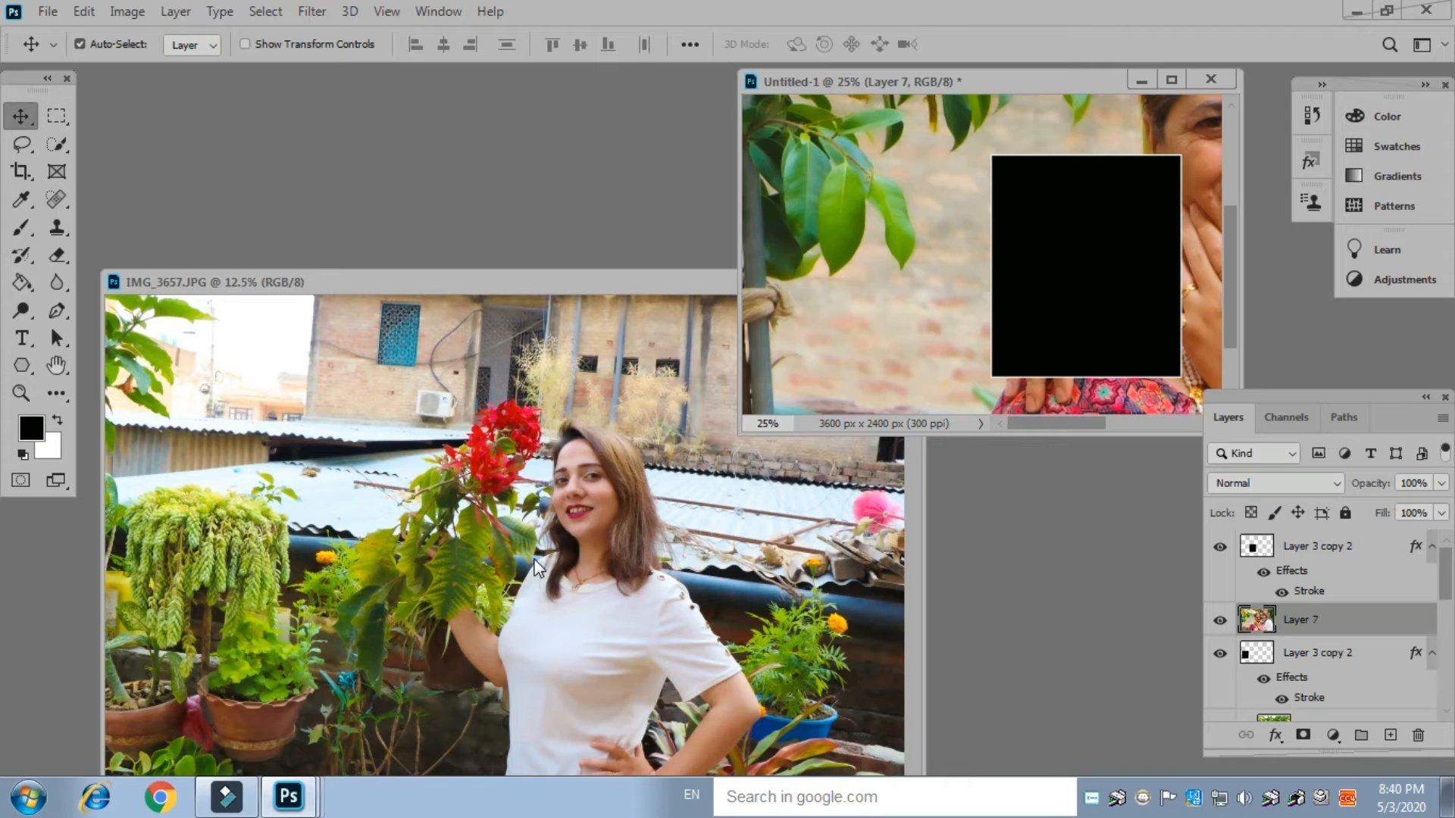
pyautogui.hotkey('ctrl', 'alt', 'g')
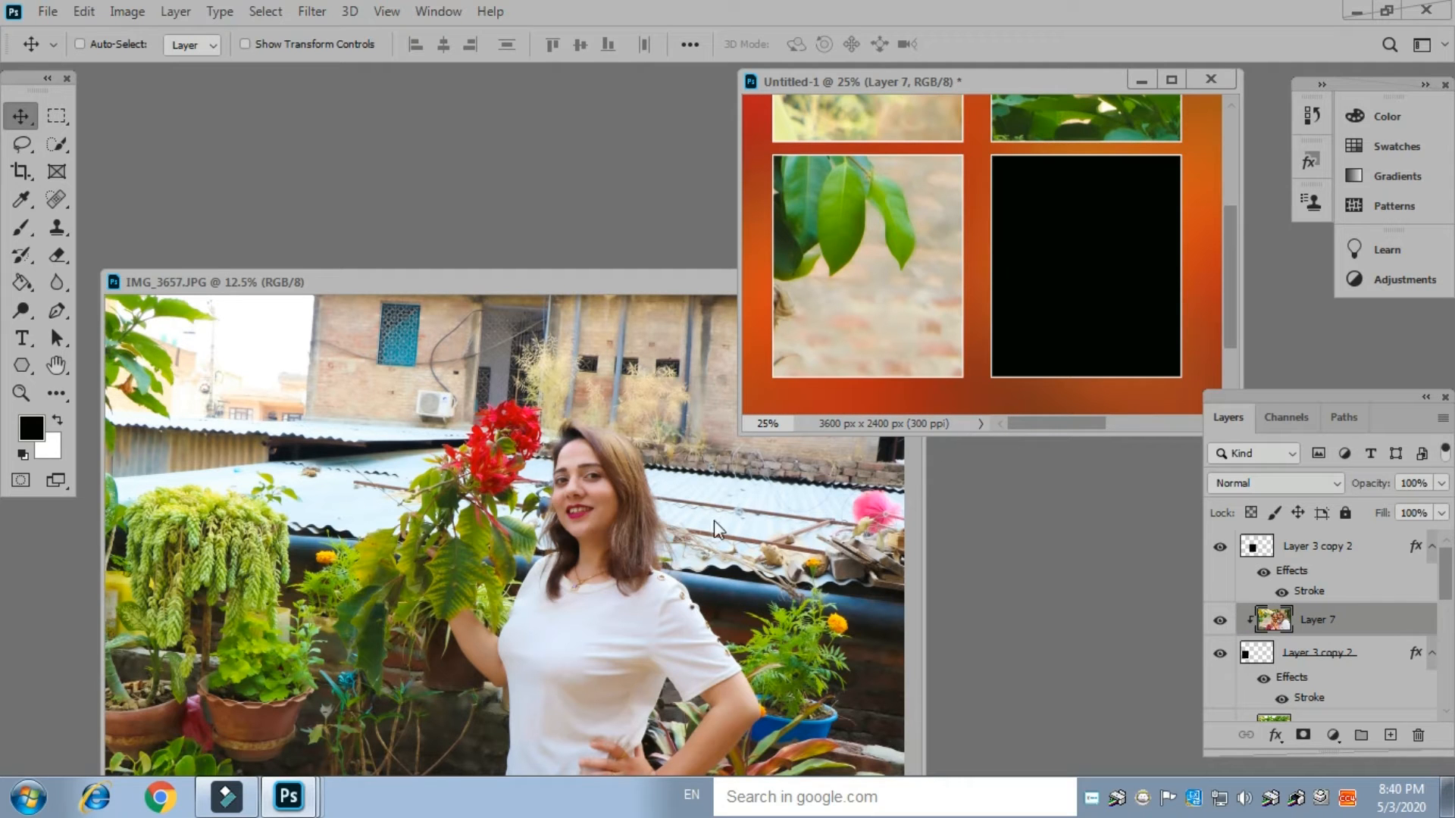
# Copy the entire IMG_3657.JPG, close it, and paste it clipped to the lower-right small black frame
pyautogui.rightClick(1016, 253)
pyautogui.click(1053, 261)
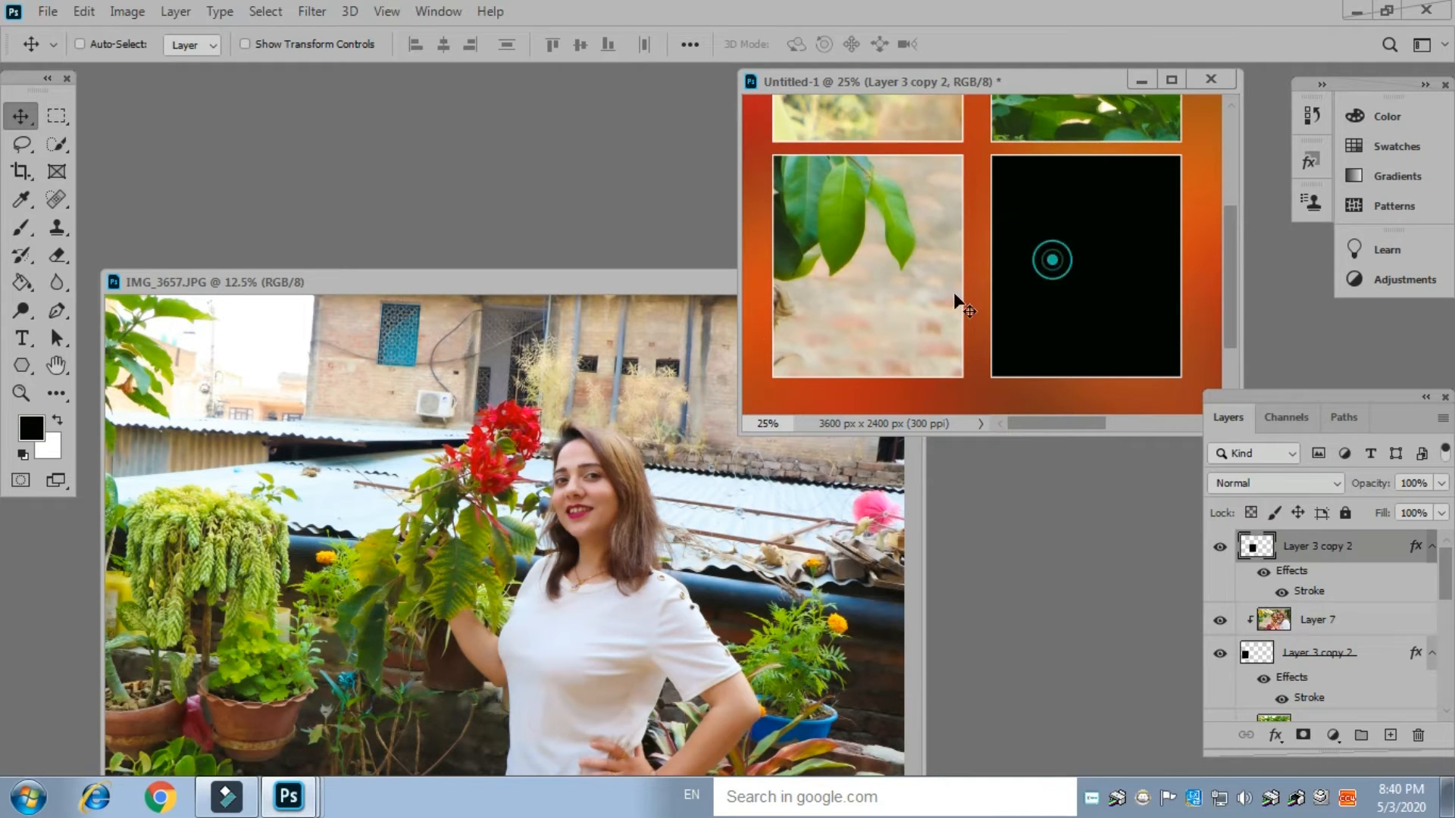
pyautogui.click(518, 283)
pyautogui.press('ctrl')
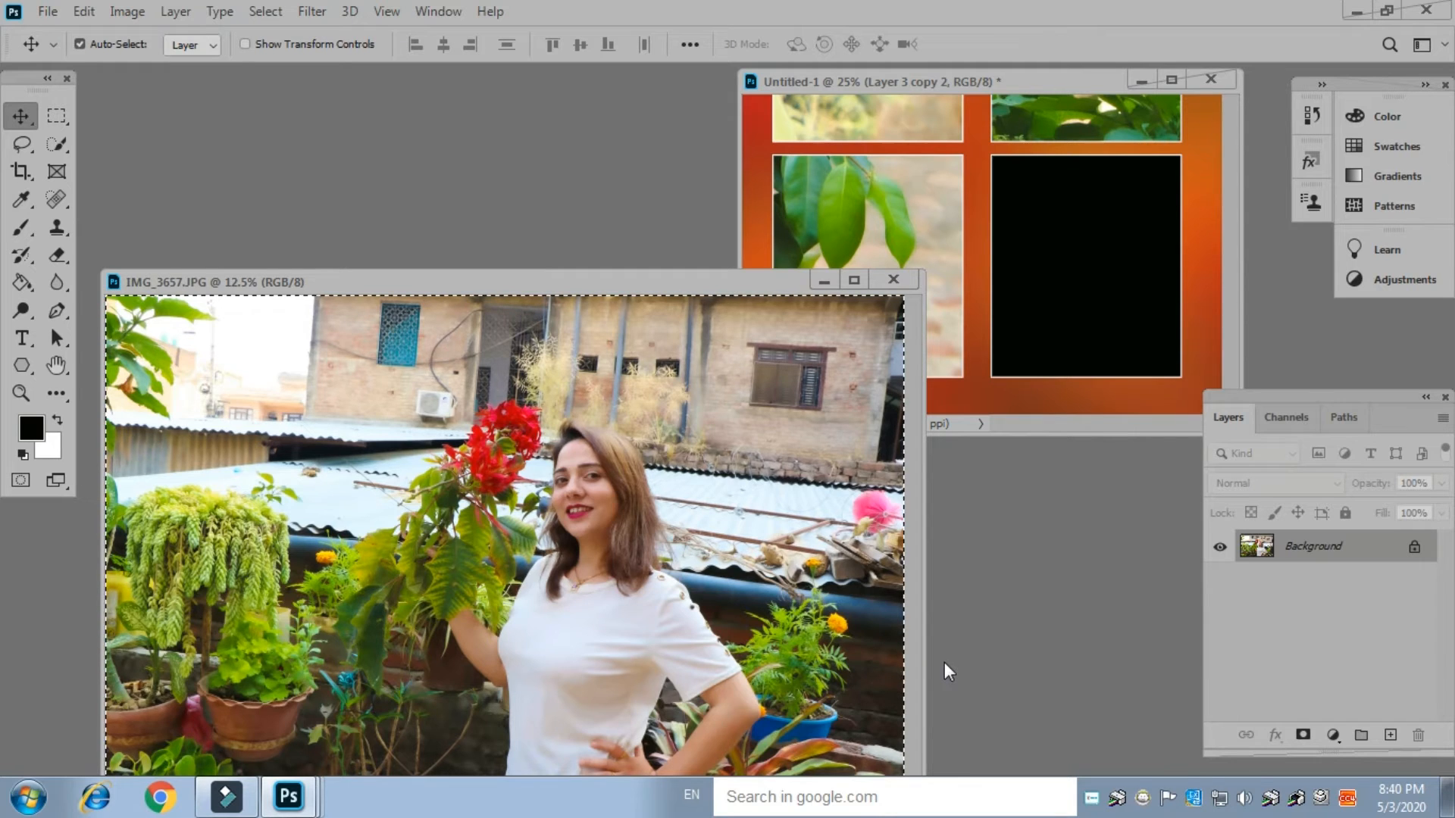
pyautogui.hotkey('ctrl', 'w')
pyautogui.press('ctrl')
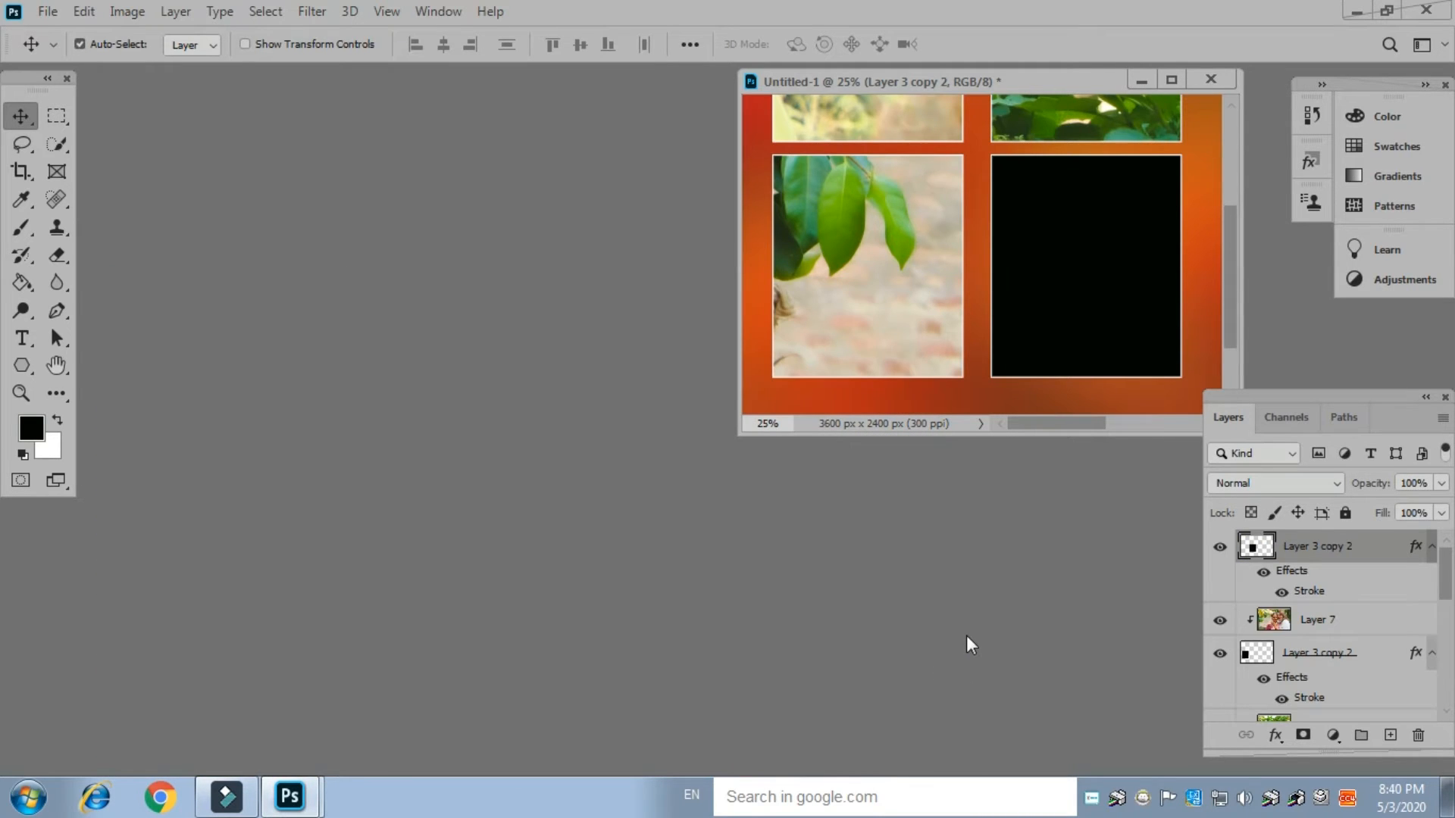
pyautogui.hotkey('ctrl', 'v')
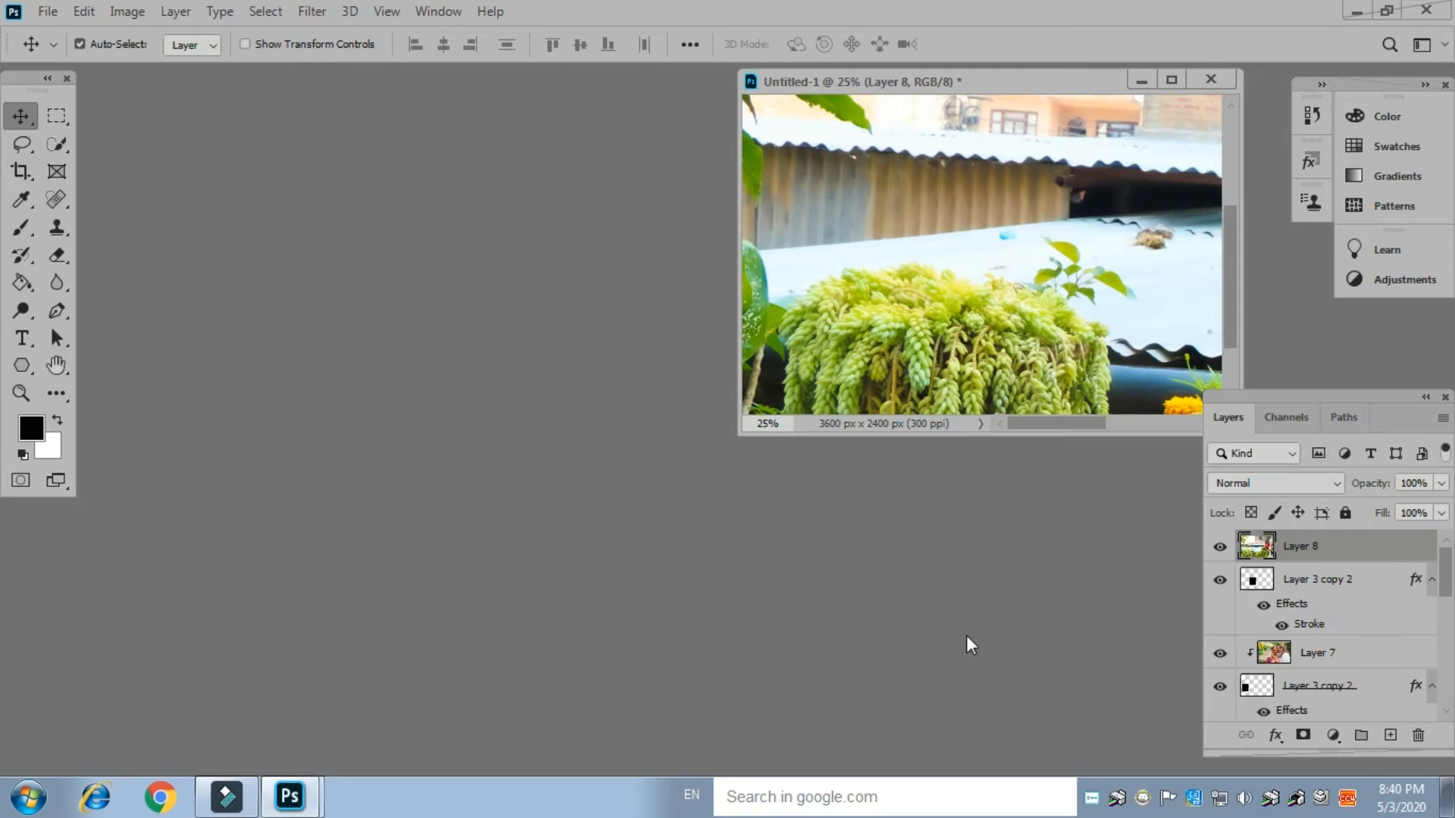
pyautogui.hotkey('ctrl', 'alt', 'g')
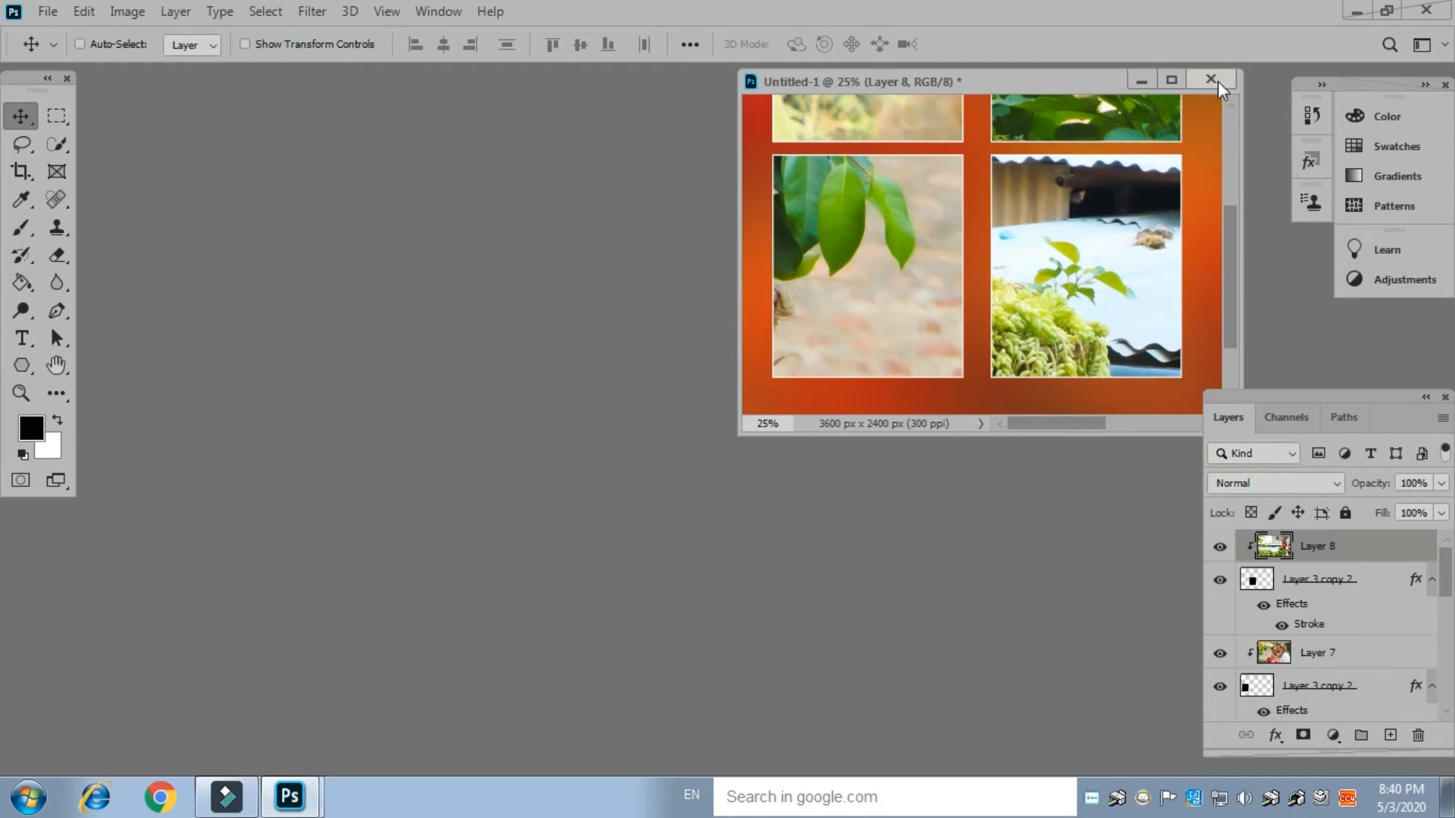
# Scale down and reposition Layer 4 so the three family members appear full length inside the tall right-hand frame
pyautogui.click(1171, 80)
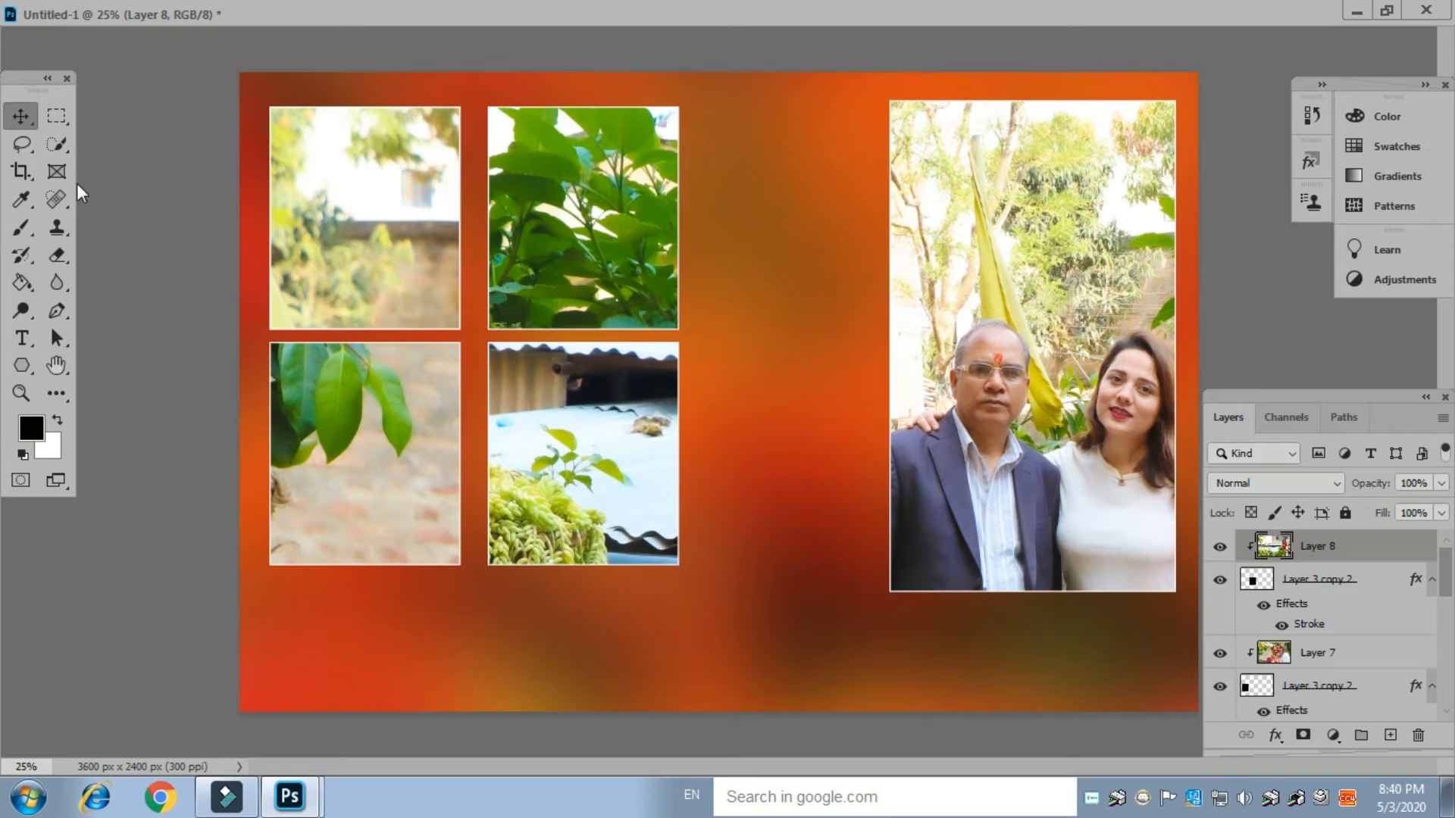
pyautogui.rightClick(979, 377)
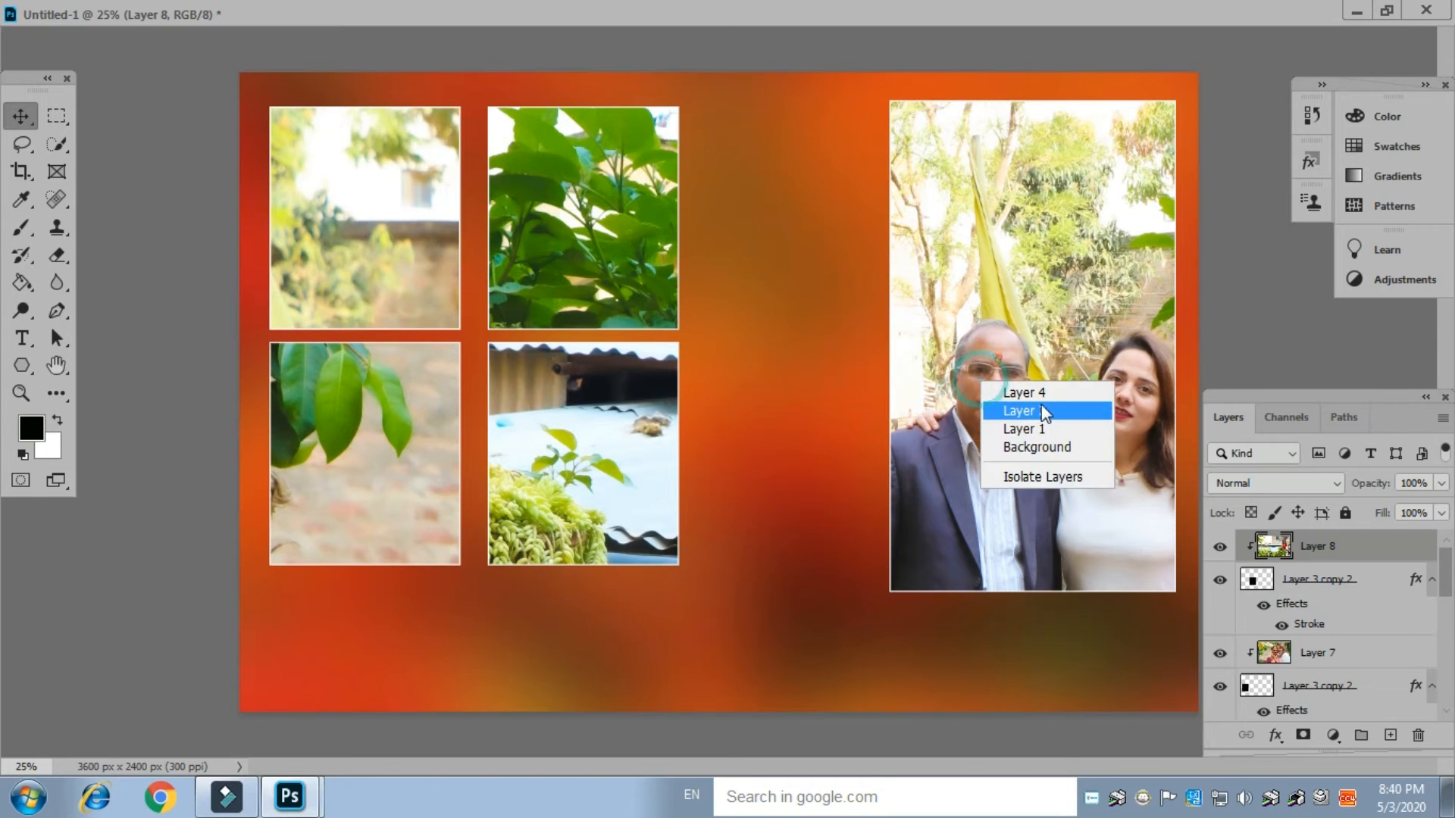
pyautogui.click(1023, 383)
pyautogui.moveTo(1010, 457); pyautogui.dragTo(1012, 295)
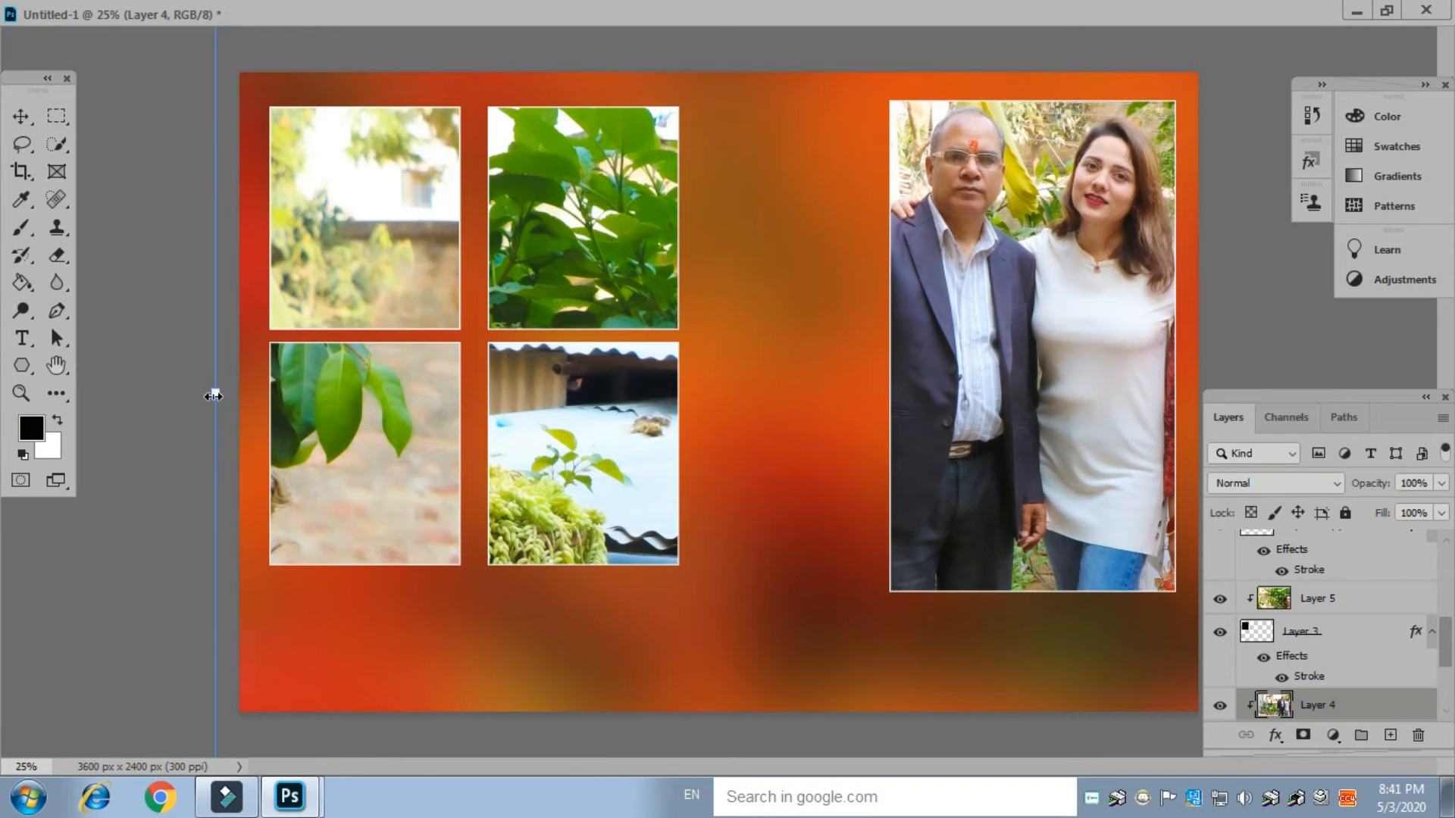
pyautogui.moveTo(212, 401); pyautogui.dragTo(819, 466)
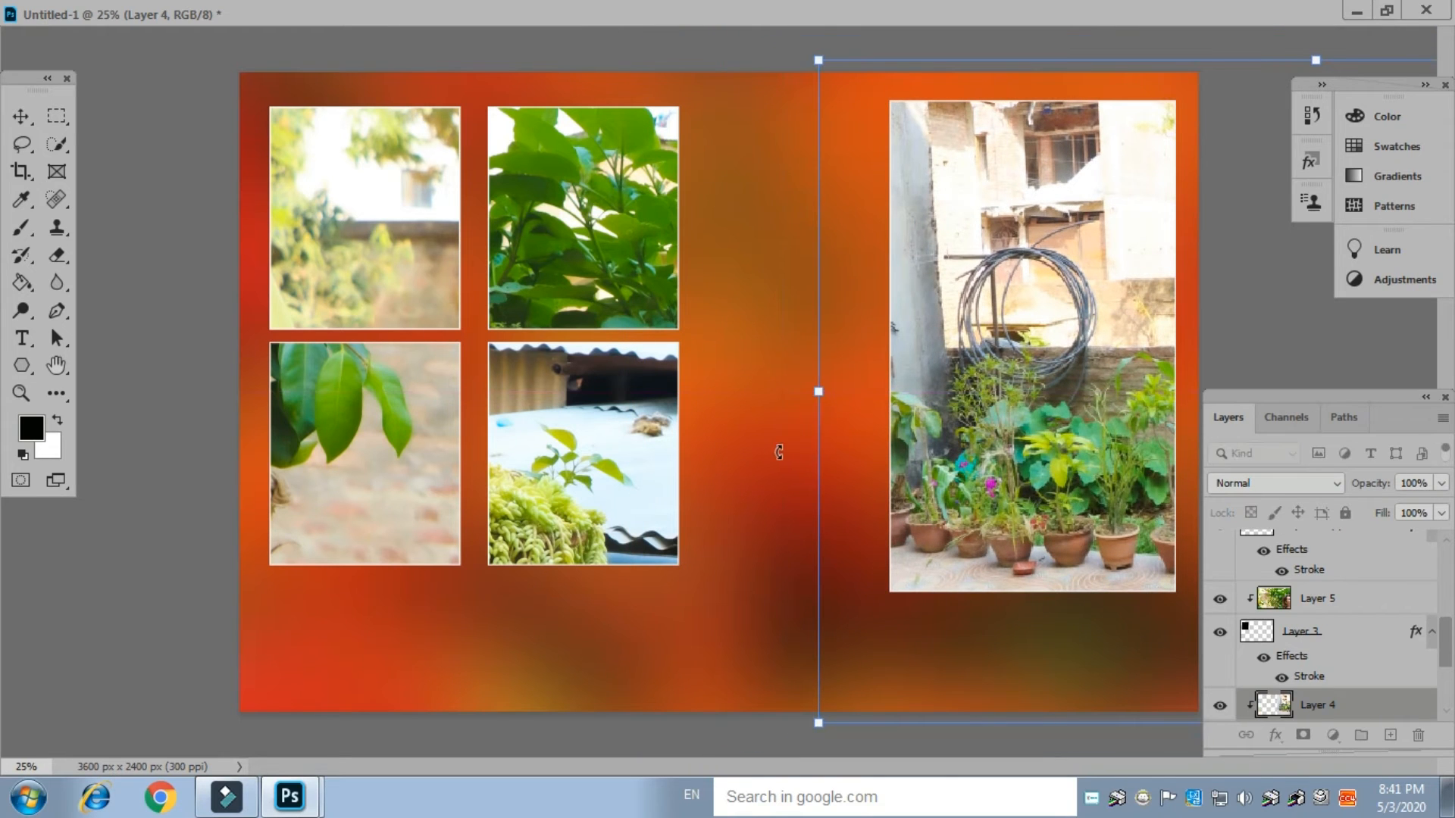
pyautogui.moveTo(1059, 425); pyautogui.dragTo(738, 386)
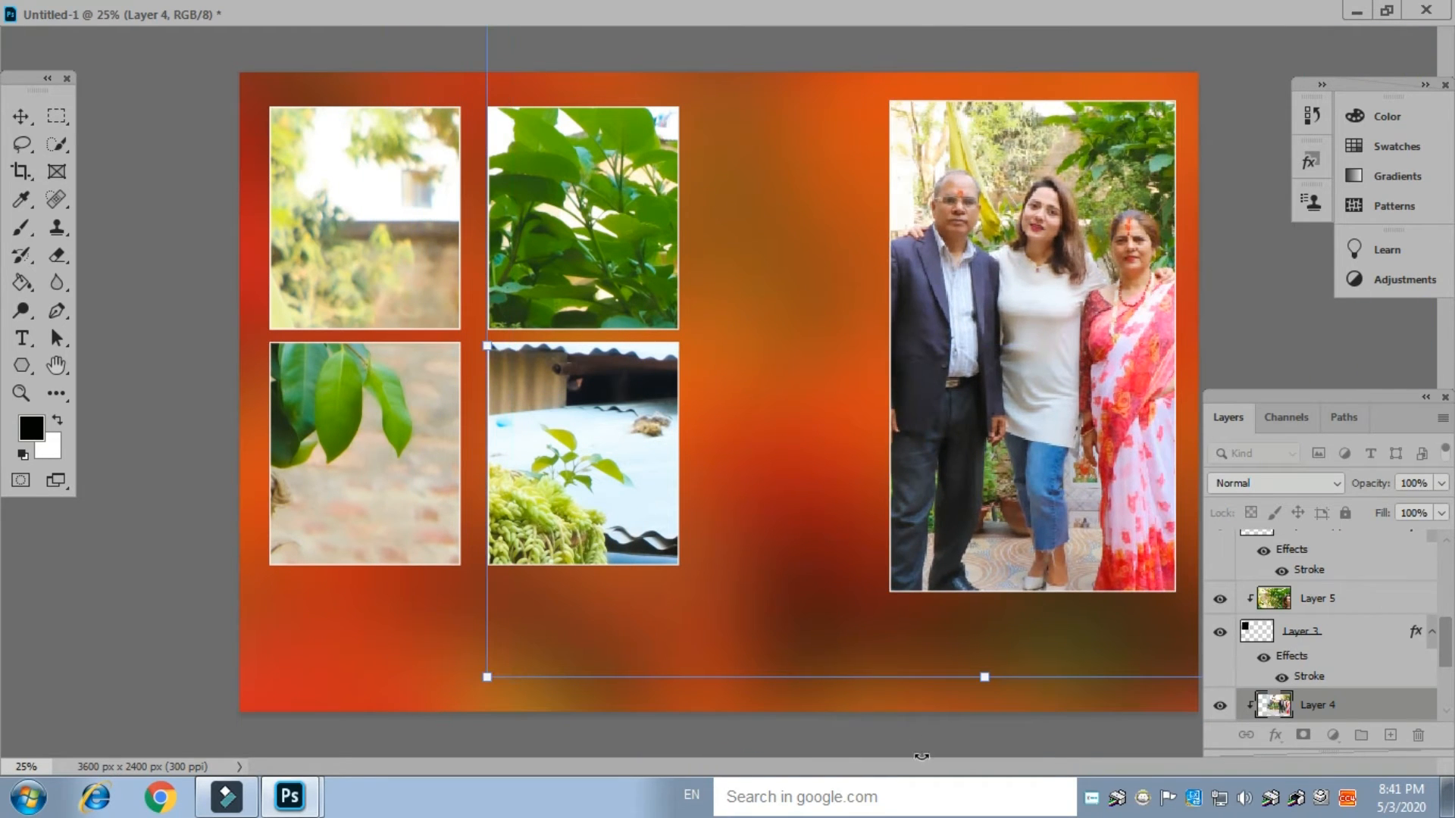
pyautogui.moveTo(983, 677); pyautogui.dragTo(1007, 591)
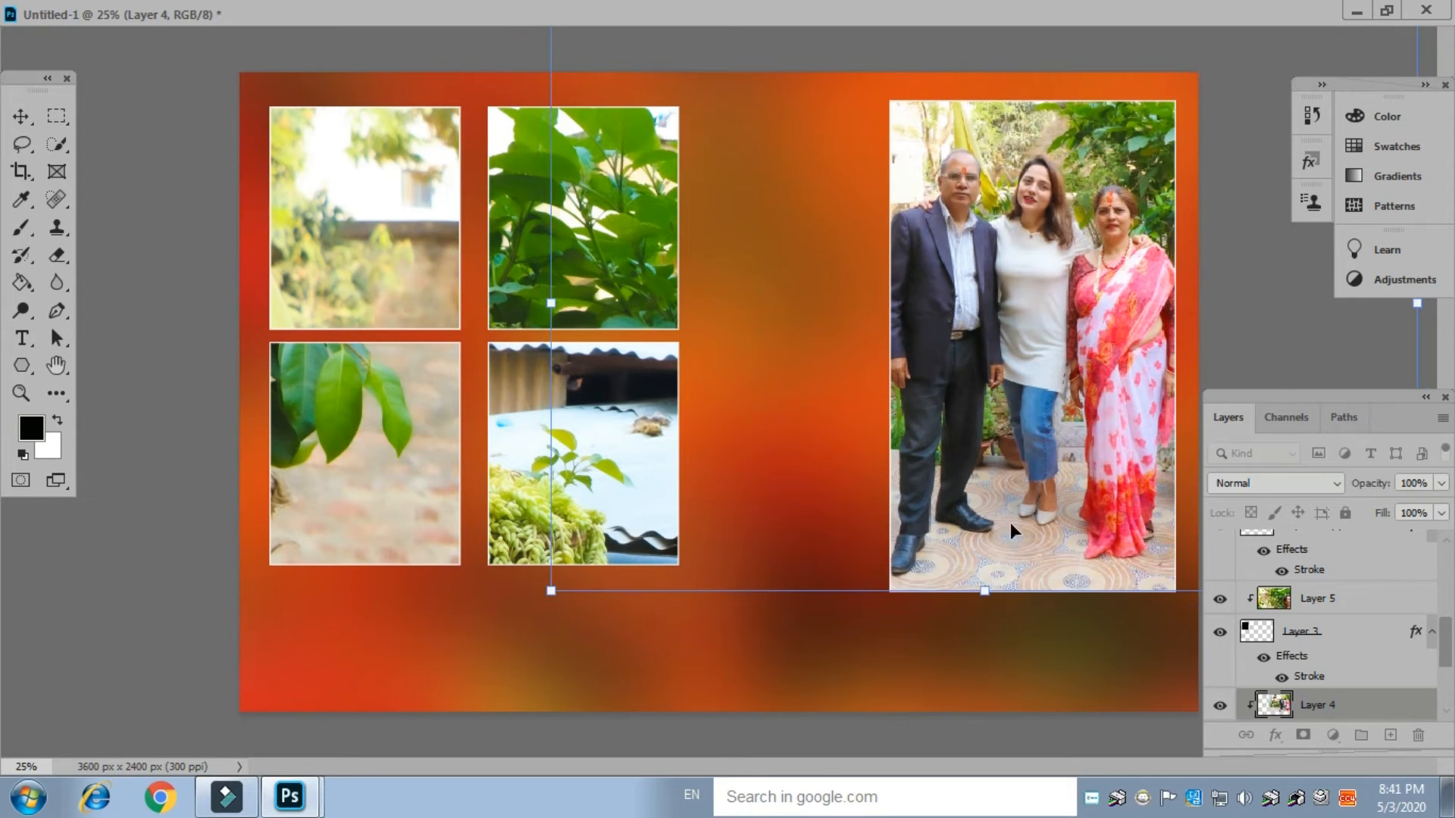
pyautogui.moveTo(1016, 303); pyautogui.dragTo(1025, 301)
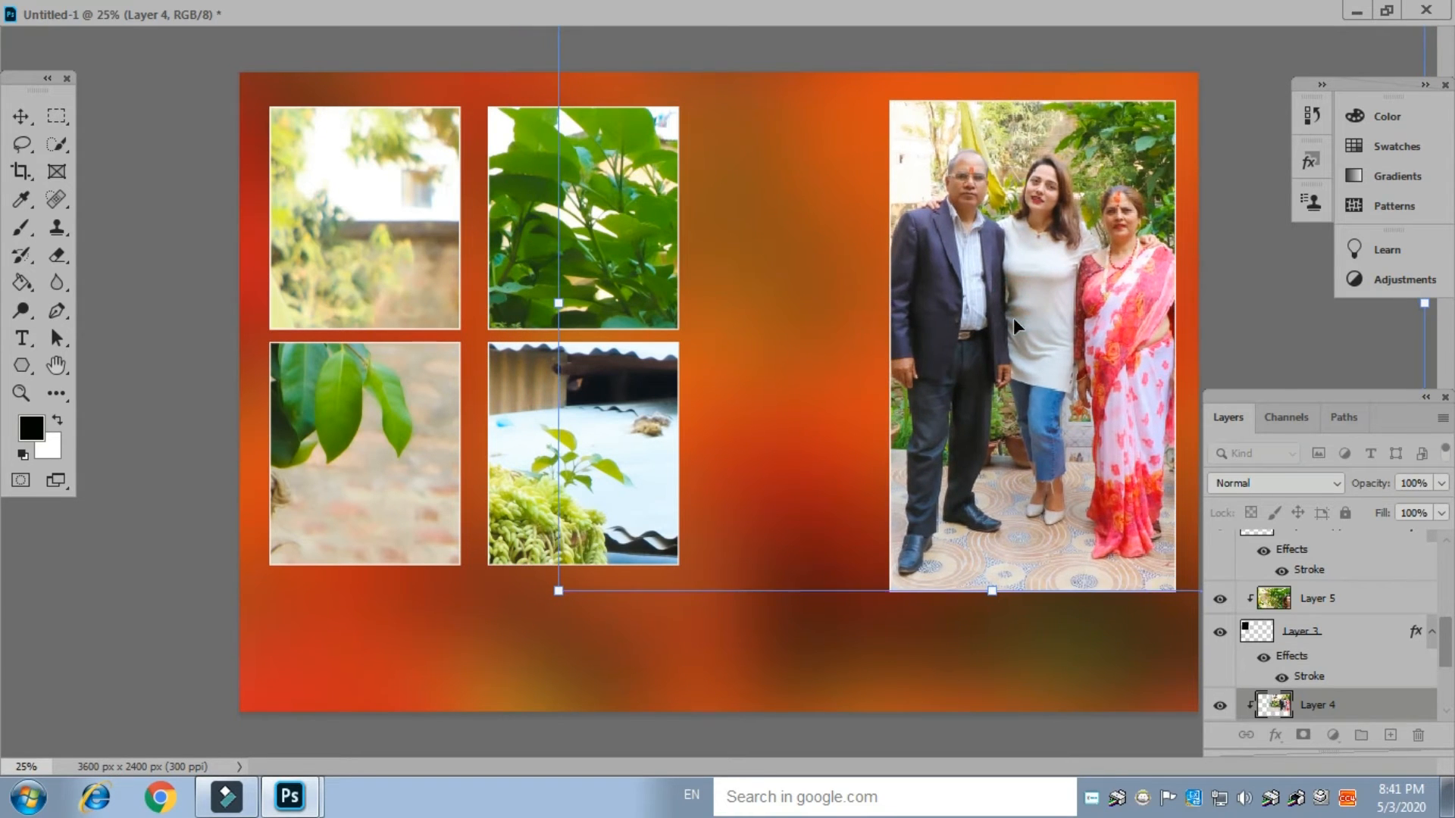
pyautogui.press('Return')
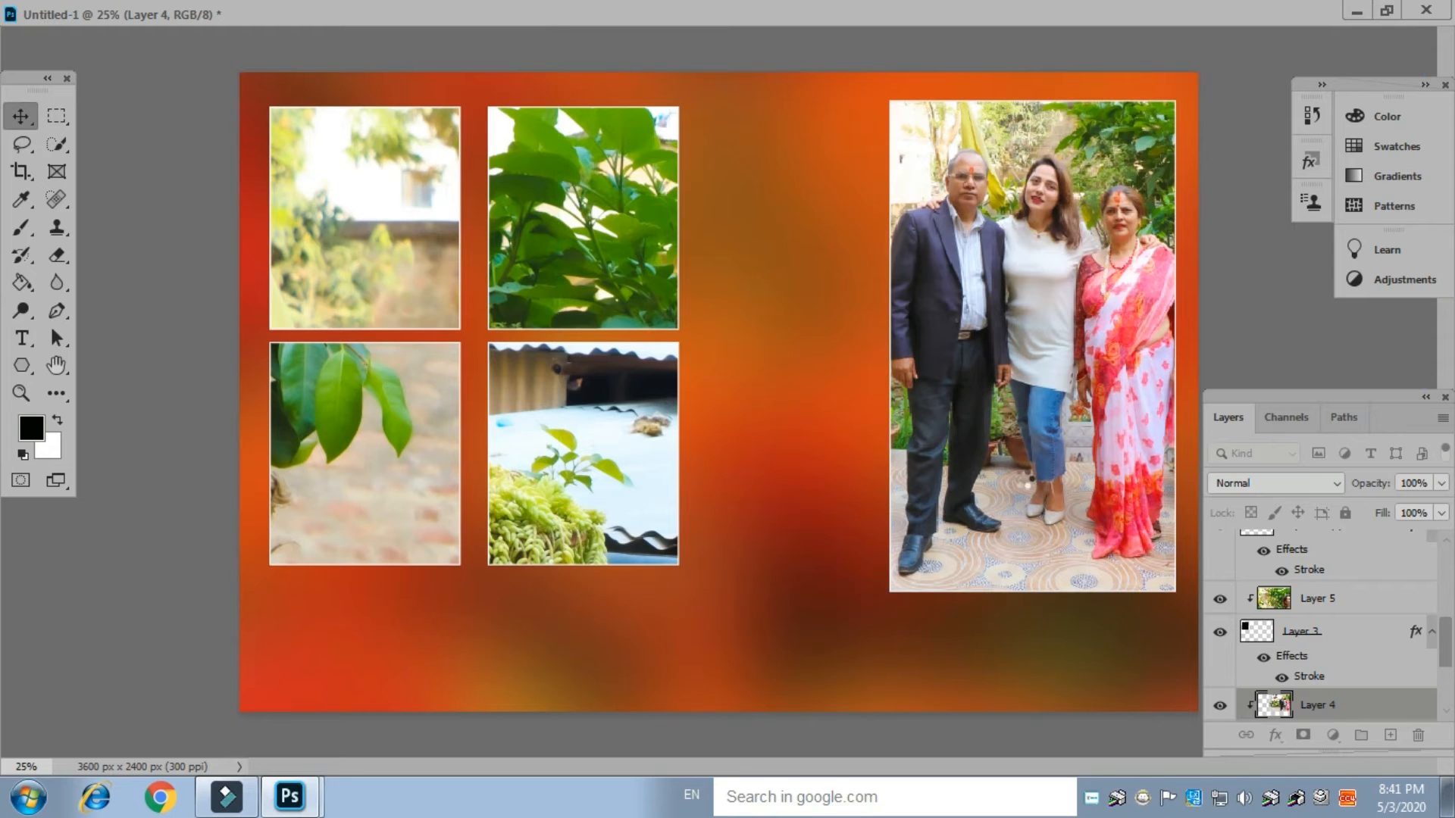
pyautogui.click(1022, 309)
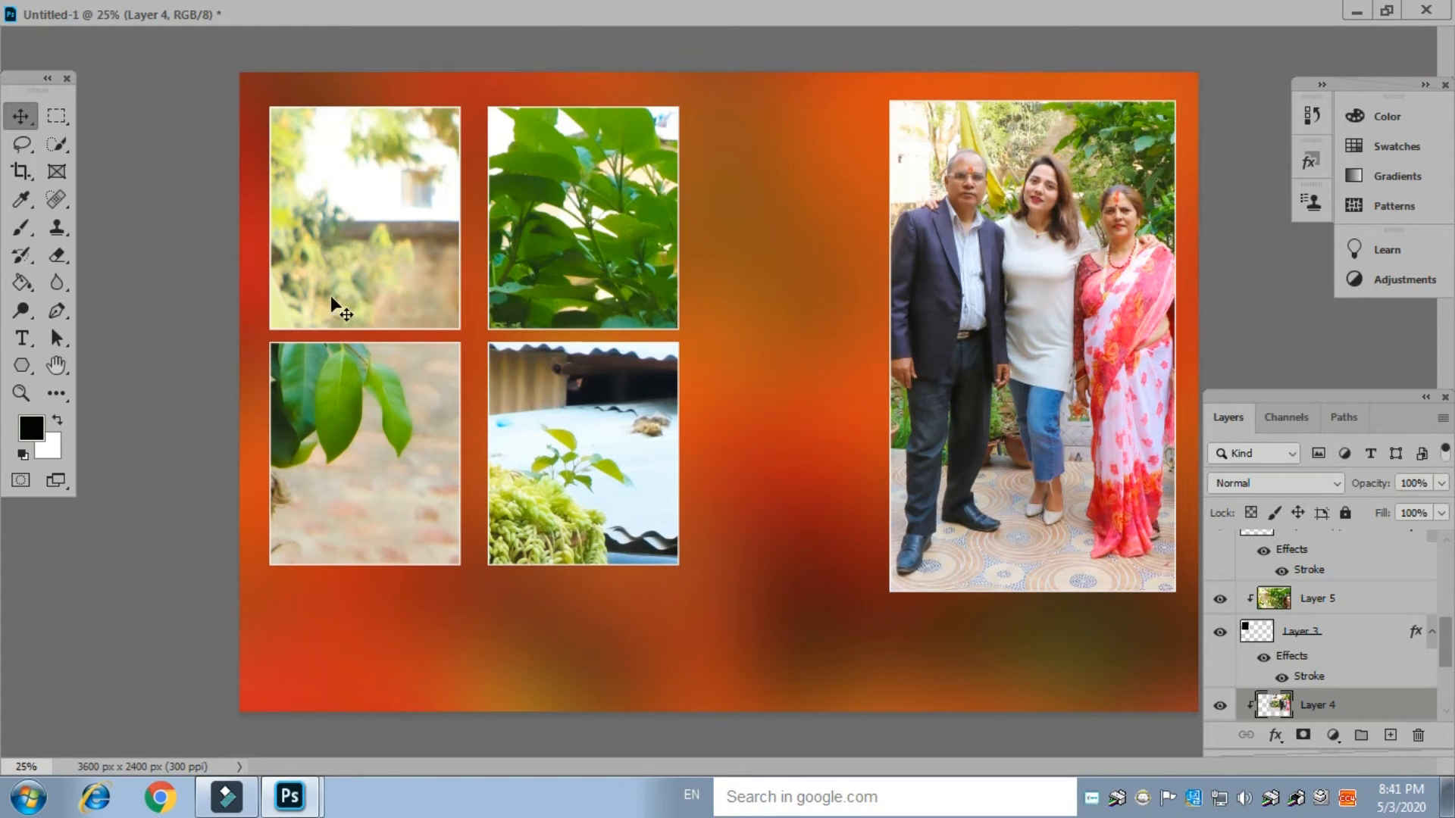
# Scale down and reposition Layer 5 so the woman looking sideways appears from the waist up inside the upper-left frame
pyautogui.rightClick(341, 235)
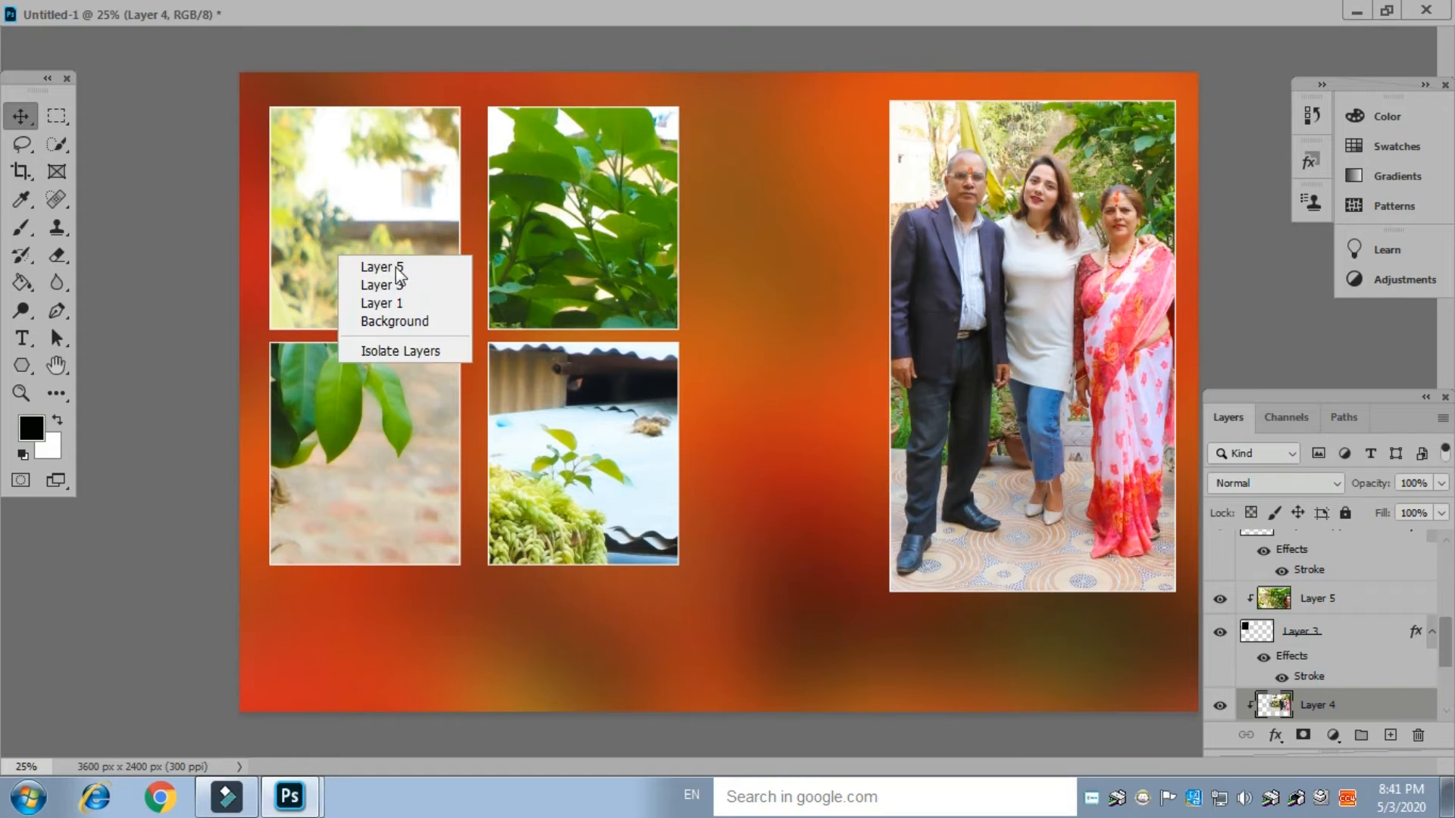
pyautogui.click(382, 263)
pyautogui.moveTo(368, 247); pyautogui.dragTo(350, 186)
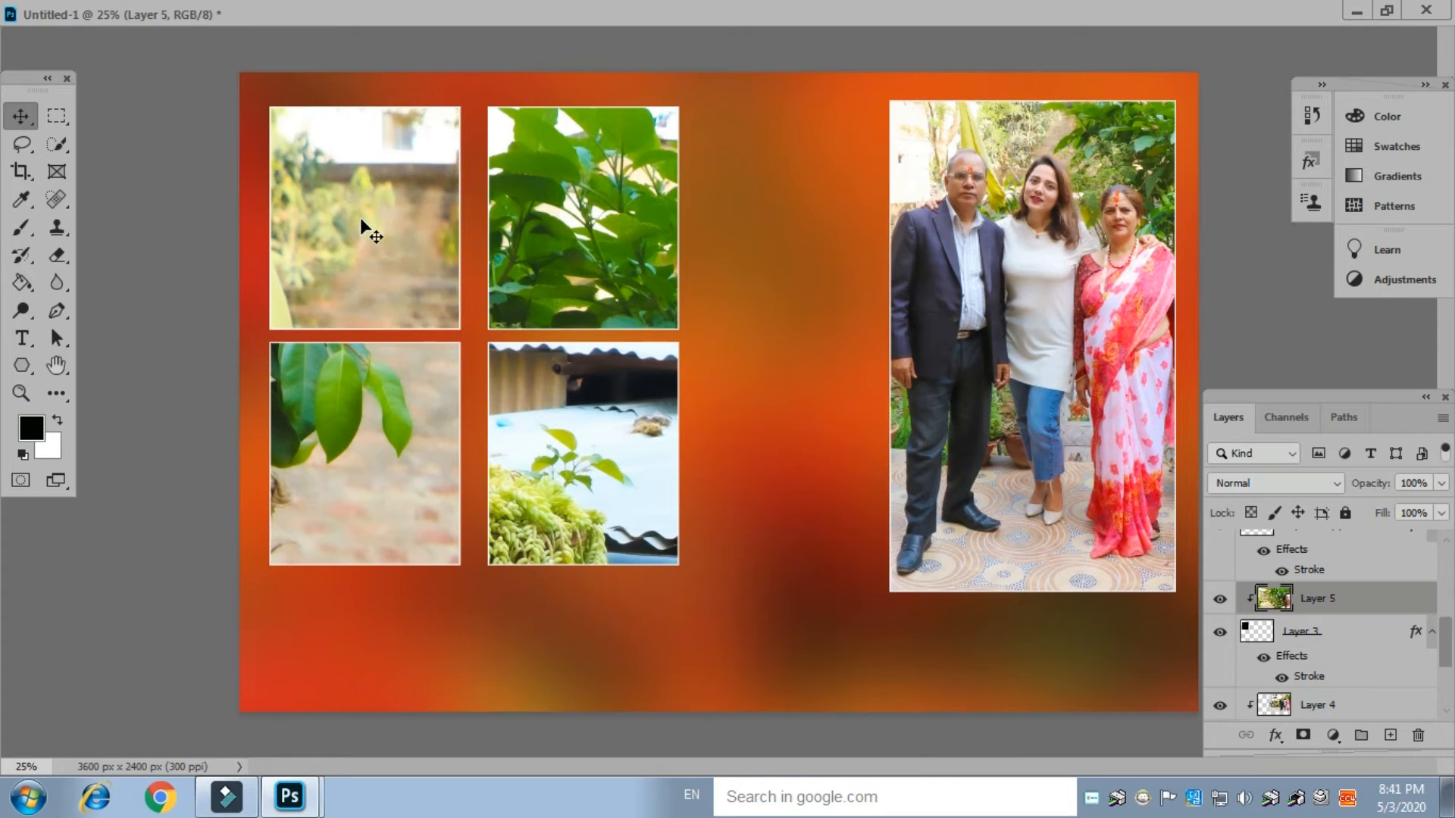
pyautogui.hotkey('ctrl', 't')
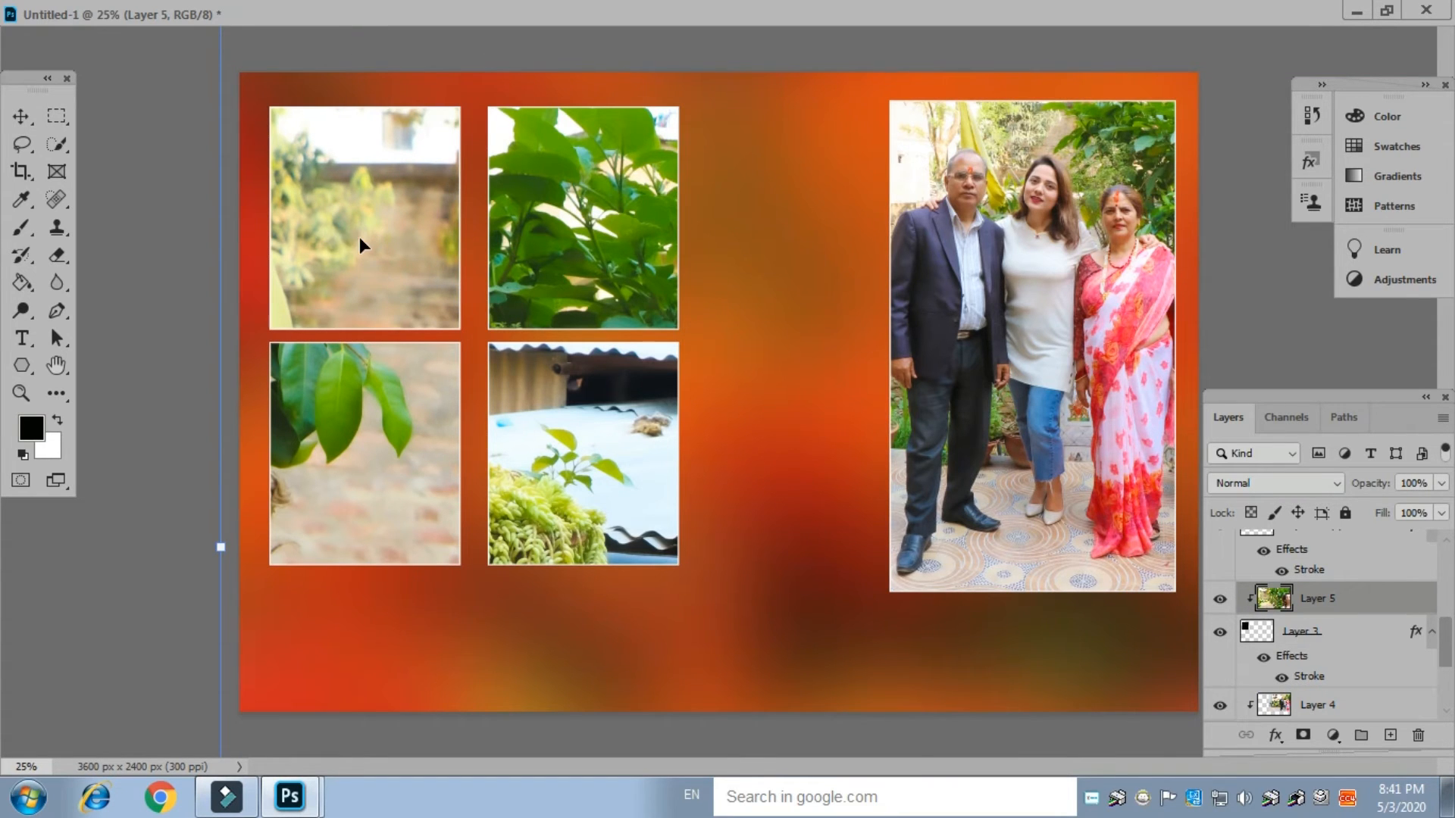
pyautogui.hotkey('ctrl', '-')
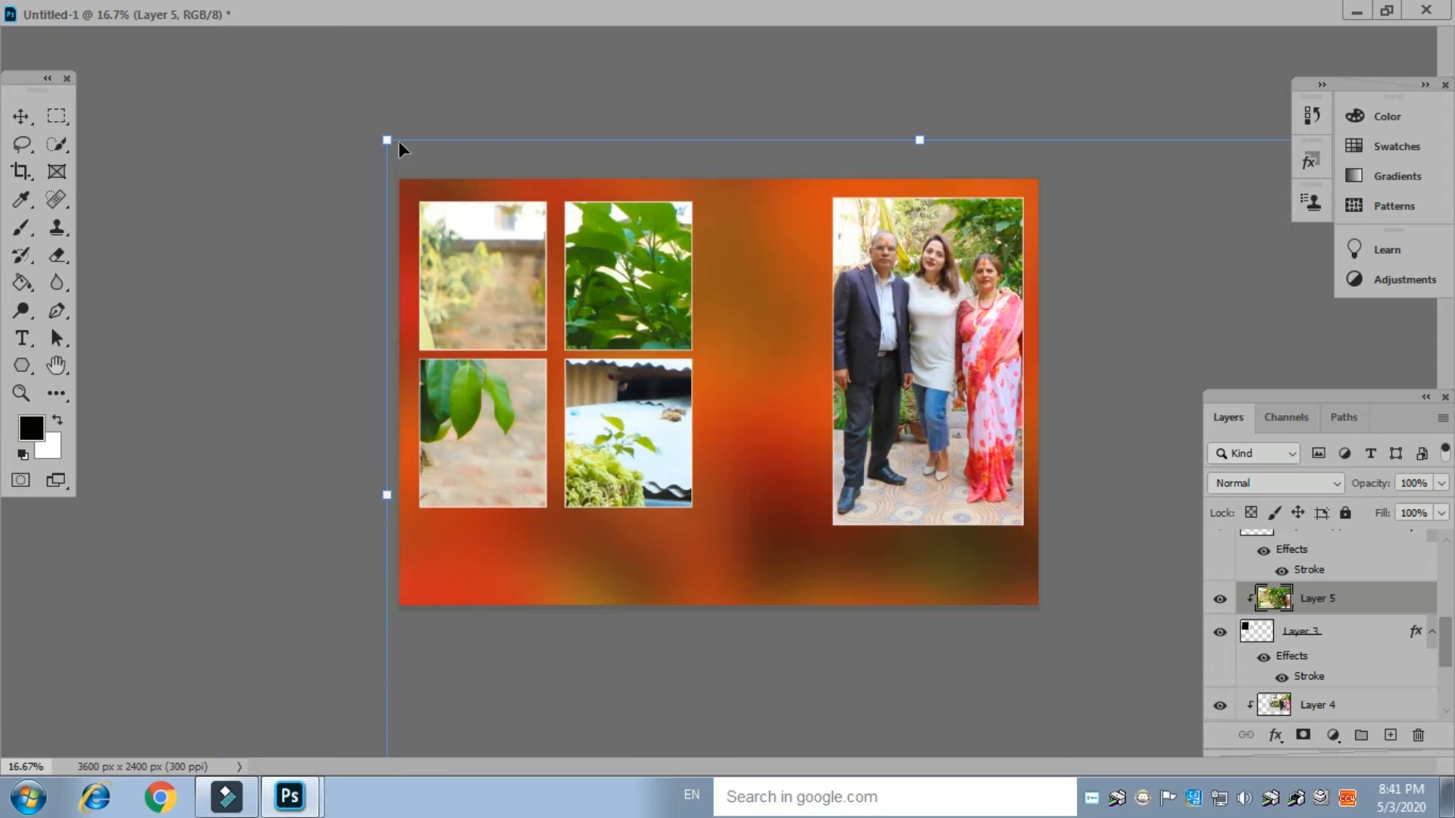
pyautogui.moveTo(386, 494); pyautogui.dragTo(1005, 495)
pyautogui.moveTo(1153, 462); pyautogui.dragTo(403, 266)
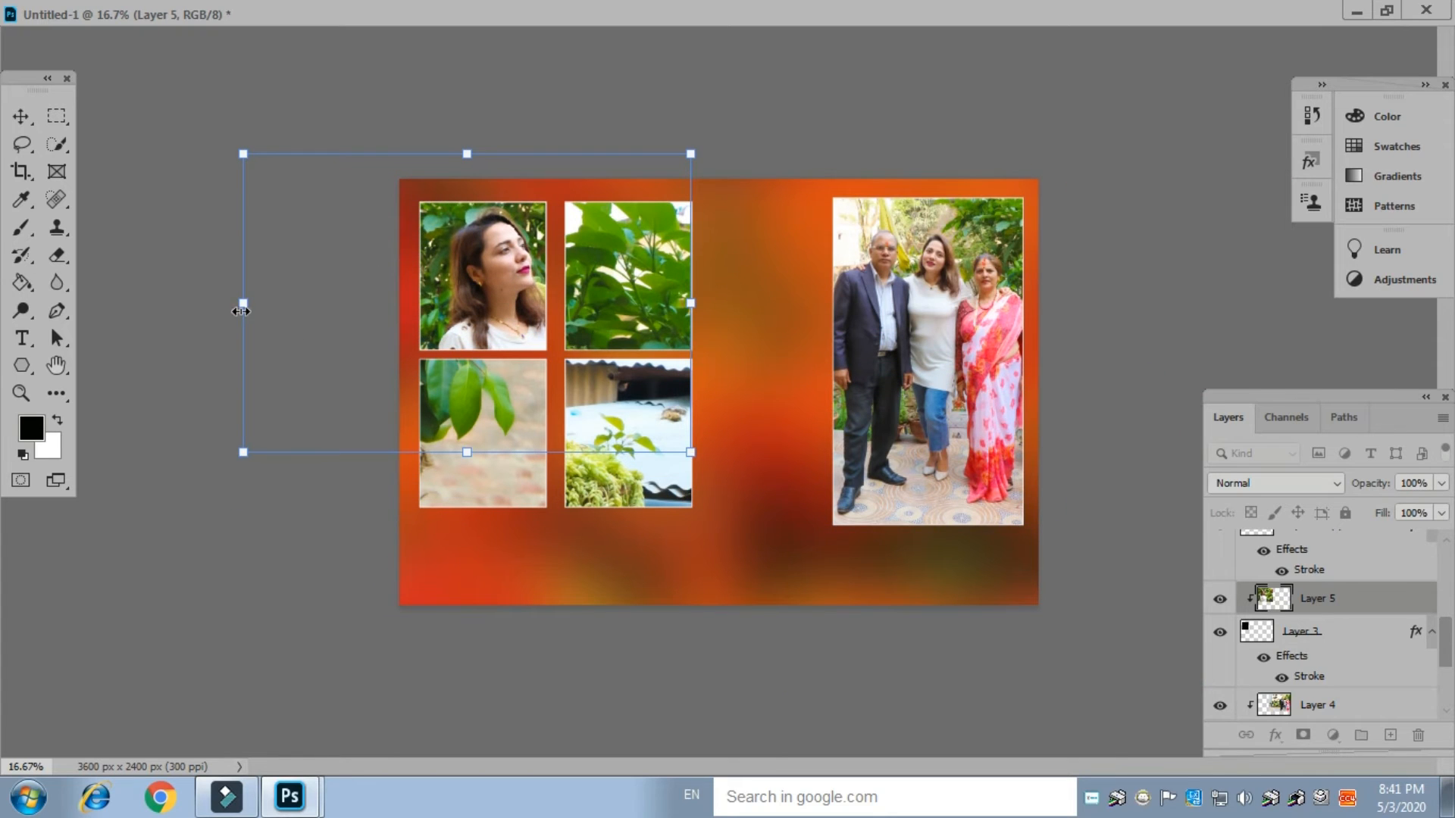
pyautogui.moveTo(256, 303); pyautogui.dragTo(388, 304)
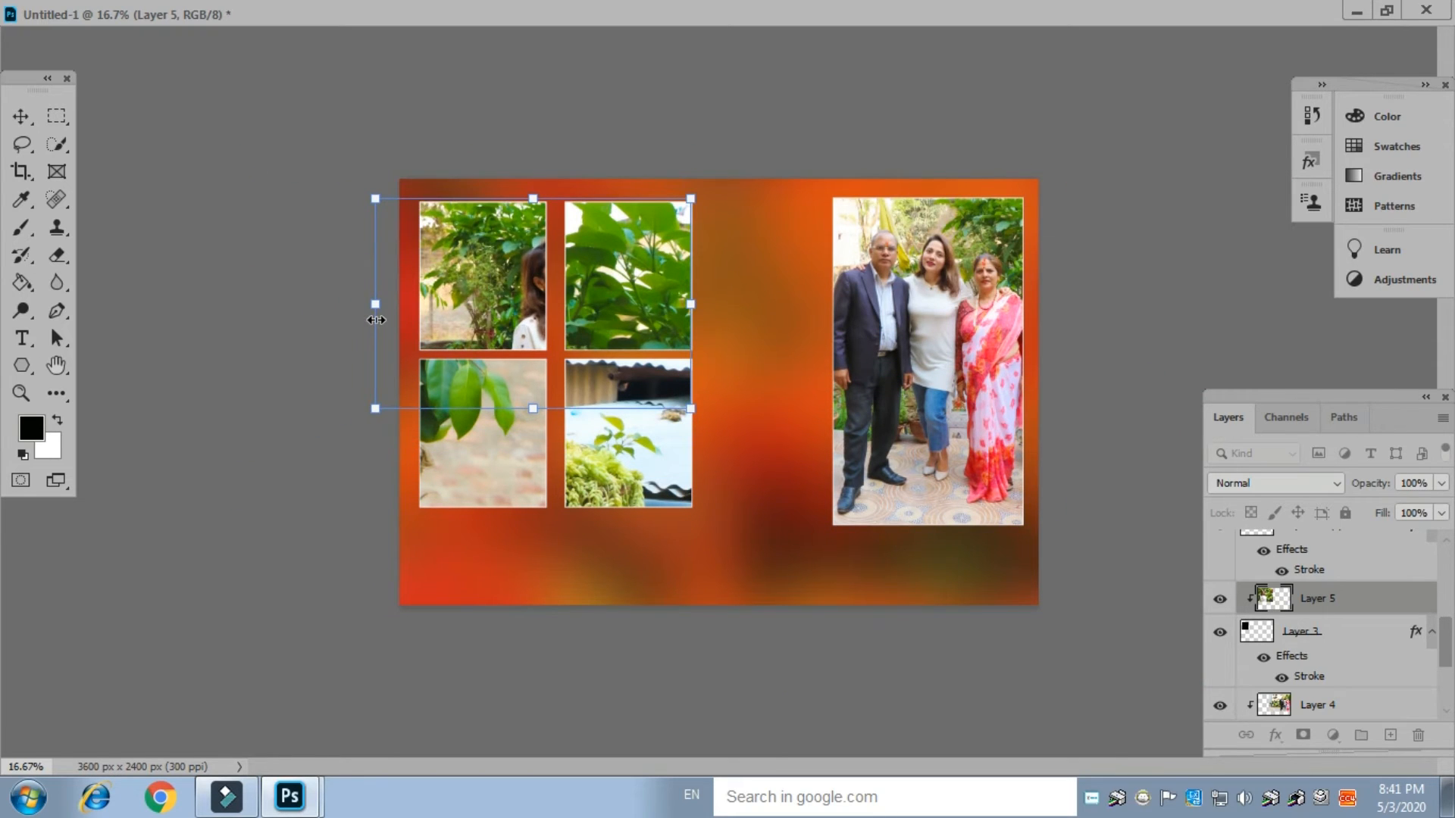
pyautogui.moveTo(509, 297); pyautogui.dragTo(446, 277)
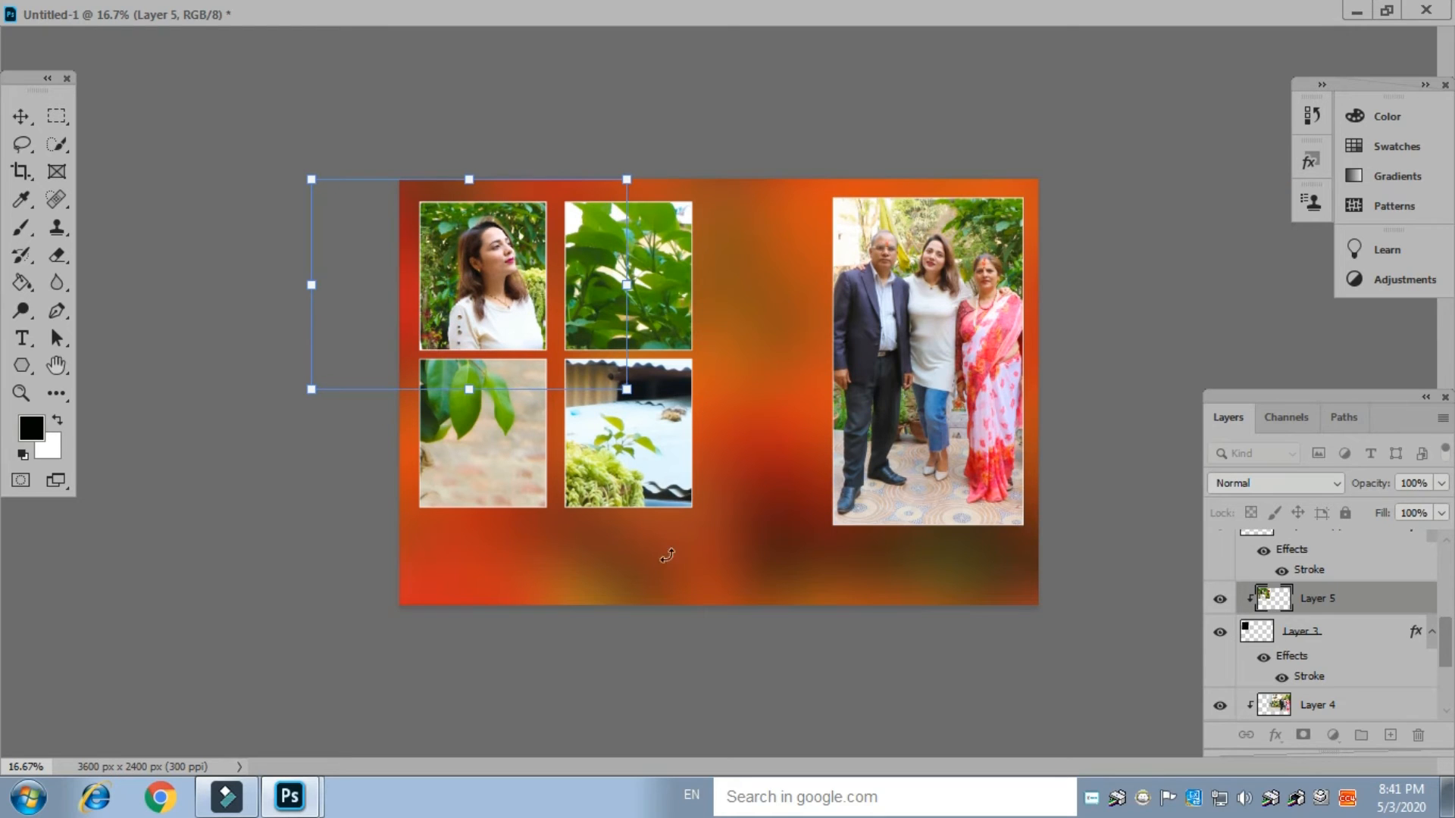
pyautogui.press('Return')
# Scale down and reposition Layer 7 so the two embracing women fit inside the lower-left small frame
pyautogui.click(471, 424)
pyautogui.rightClick(471, 429)
pyautogui.click(529, 436)
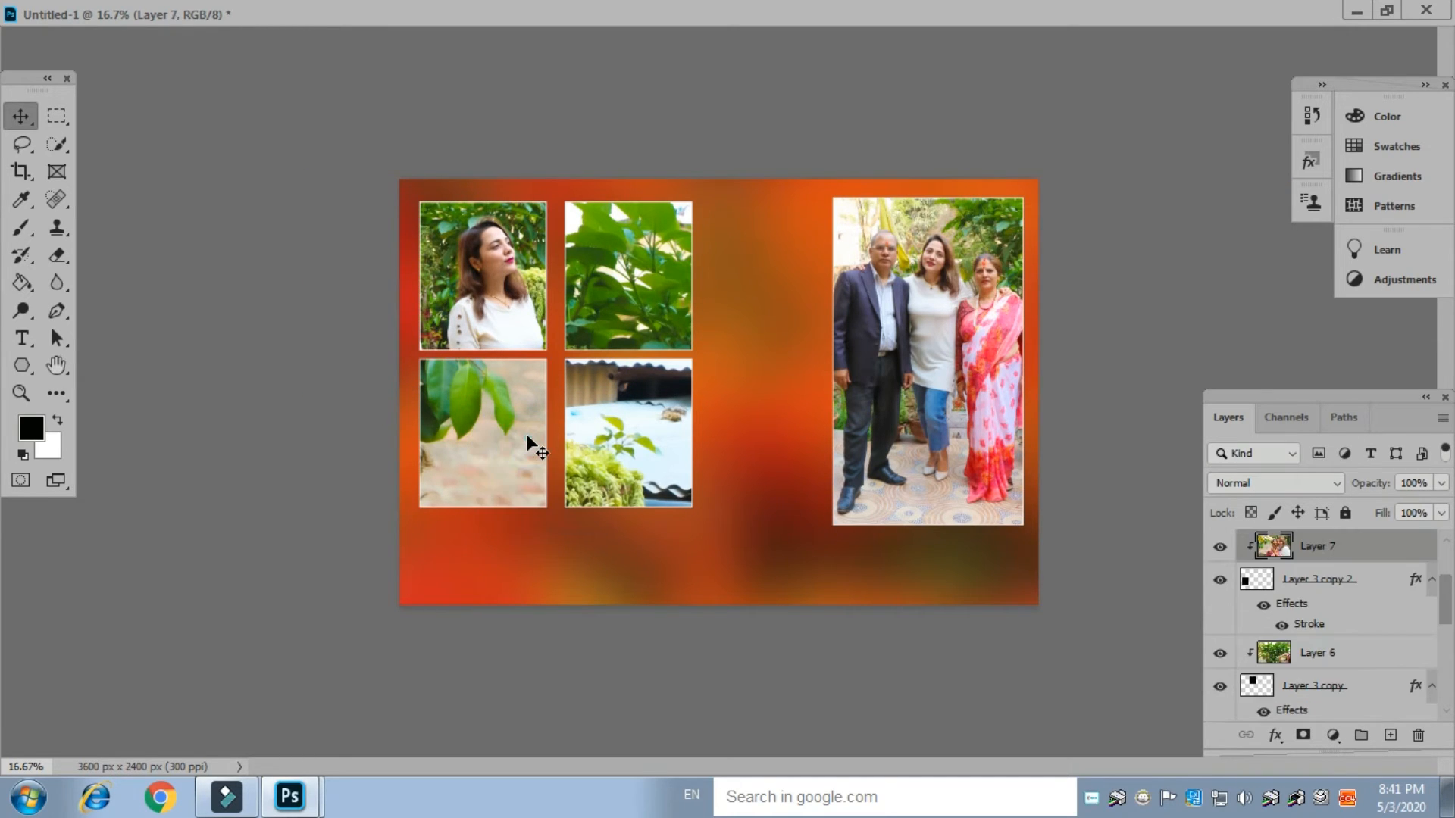
pyautogui.hotkey('ctrl', 't')
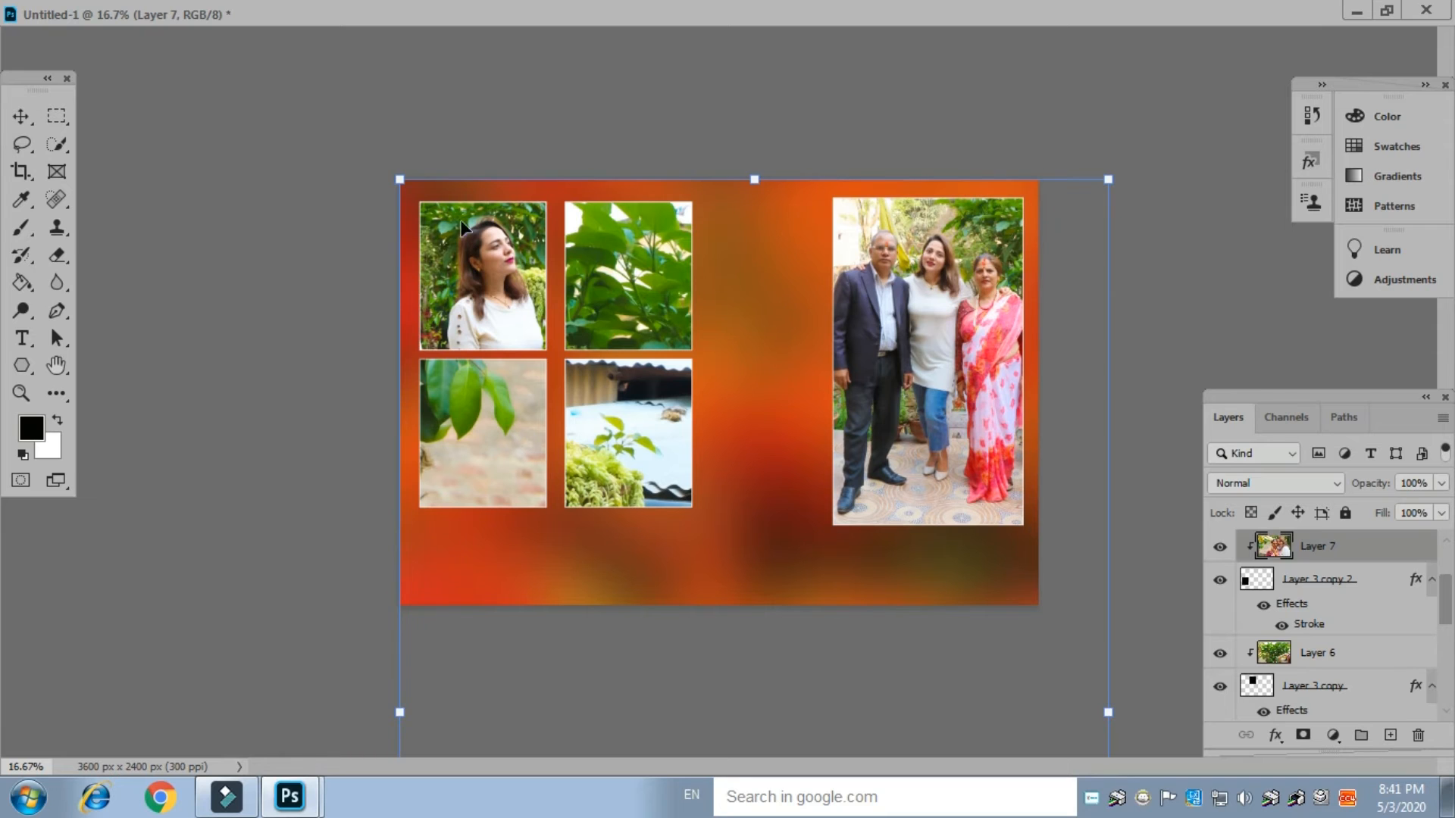
pyautogui.moveTo(405, 191); pyautogui.dragTo(750, 601)
pyautogui.moveTo(890, 688); pyautogui.dragTo(468, 345)
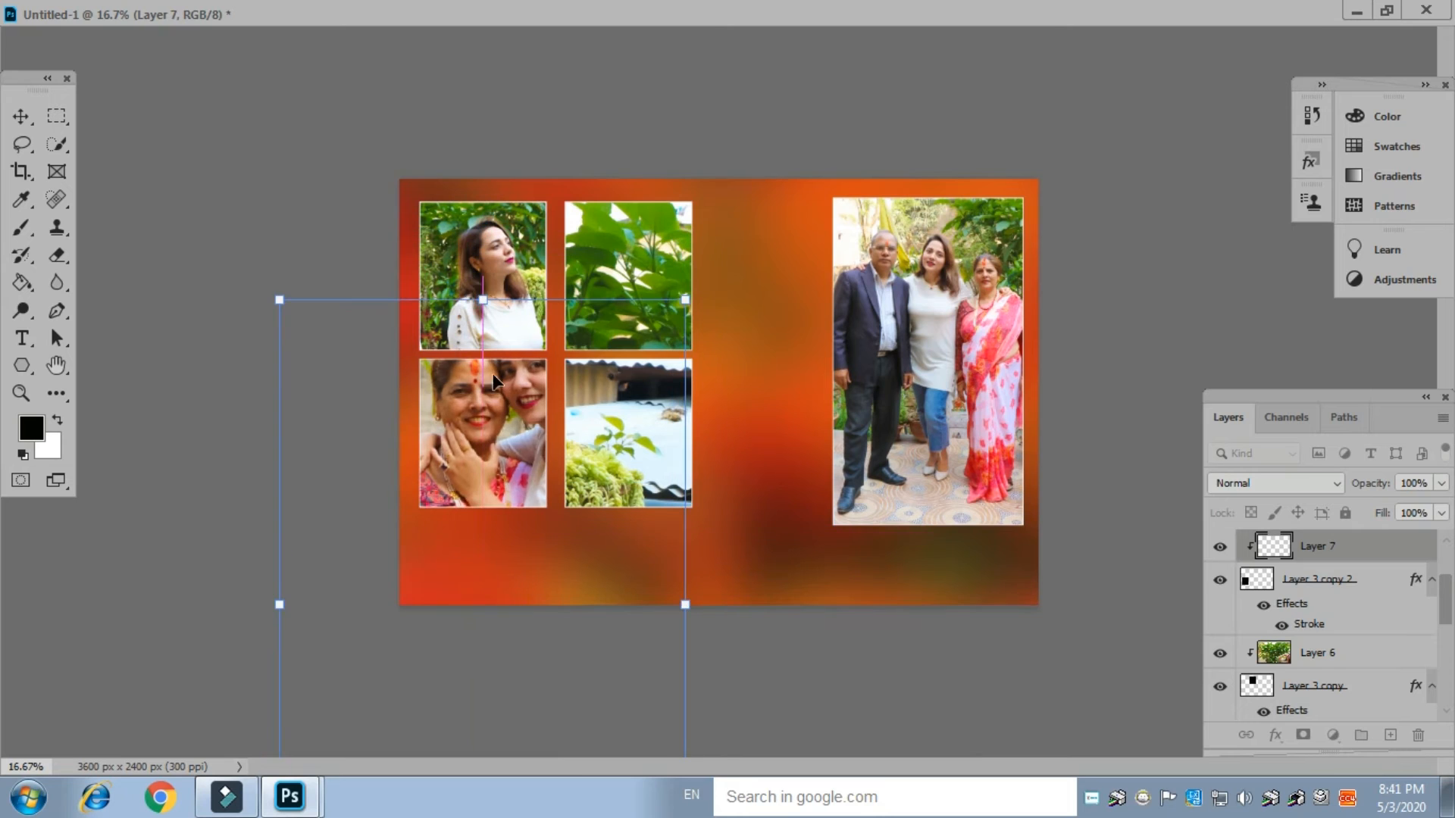
pyautogui.moveTo(681, 301); pyautogui.dragTo(494, 582)
pyautogui.moveTo(389, 640); pyautogui.dragTo(482, 402)
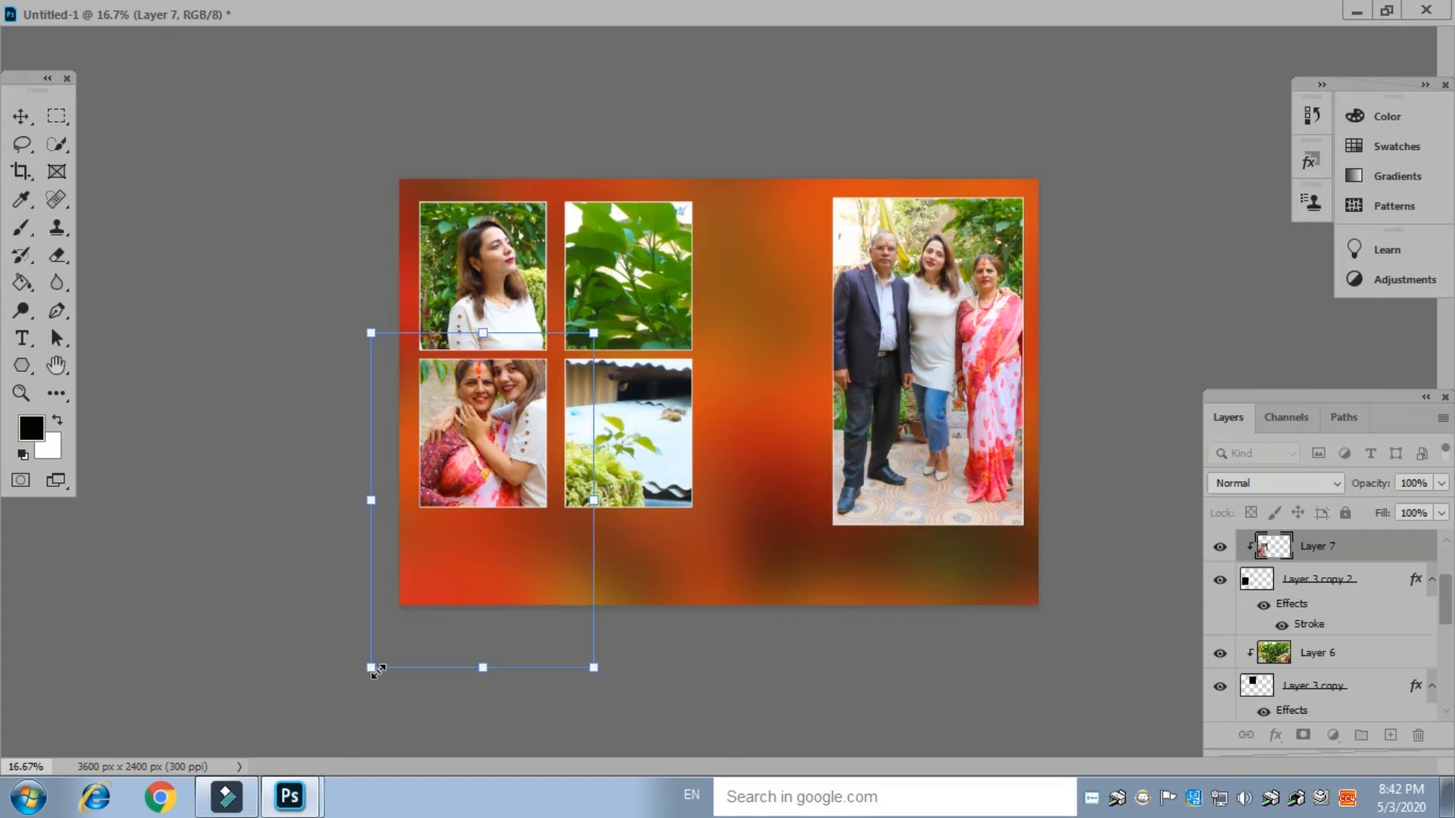
pyautogui.moveTo(370, 668); pyautogui.dragTo(413, 604)
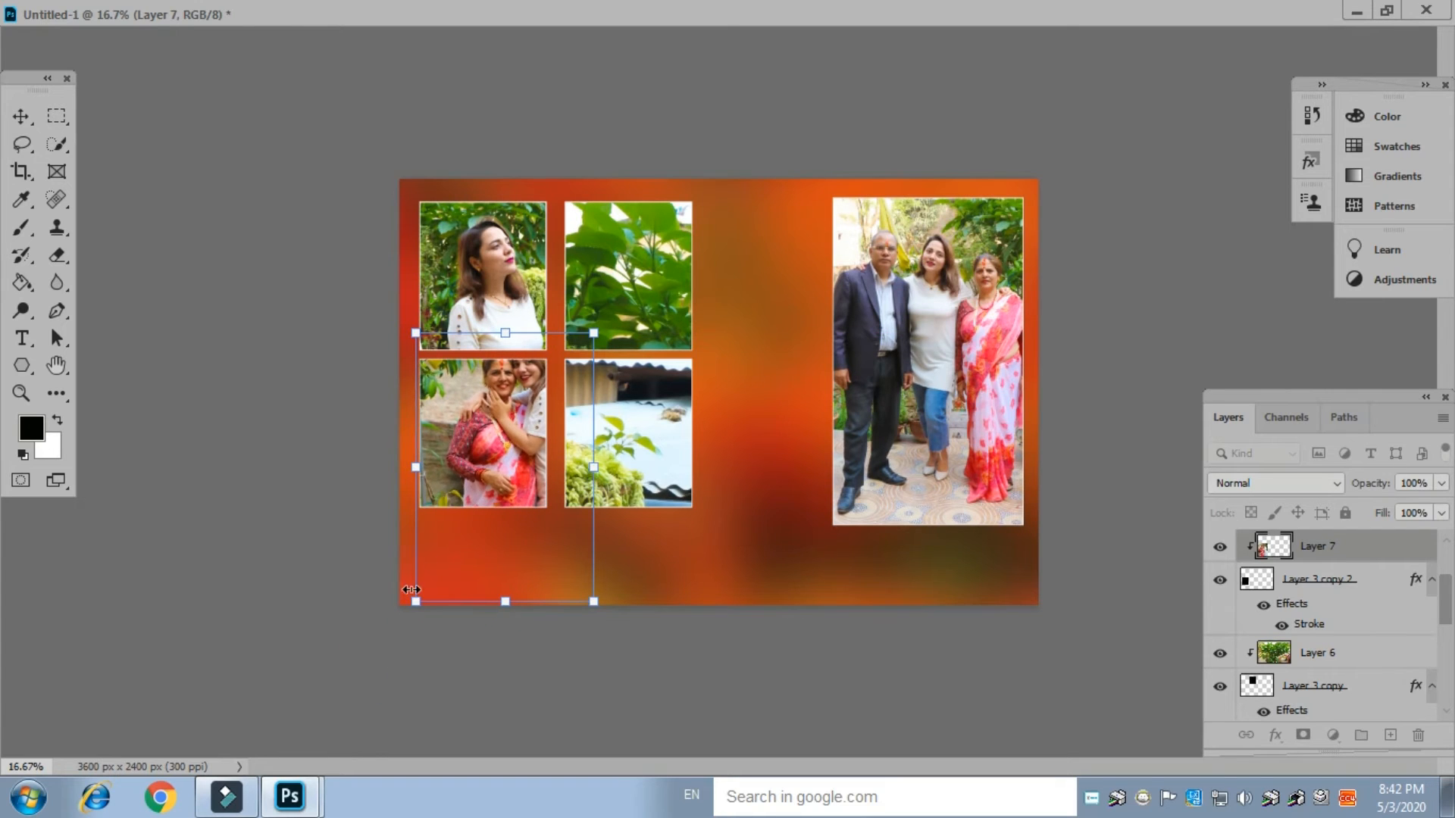
pyautogui.moveTo(518, 443); pyautogui.dragTo(486, 464)
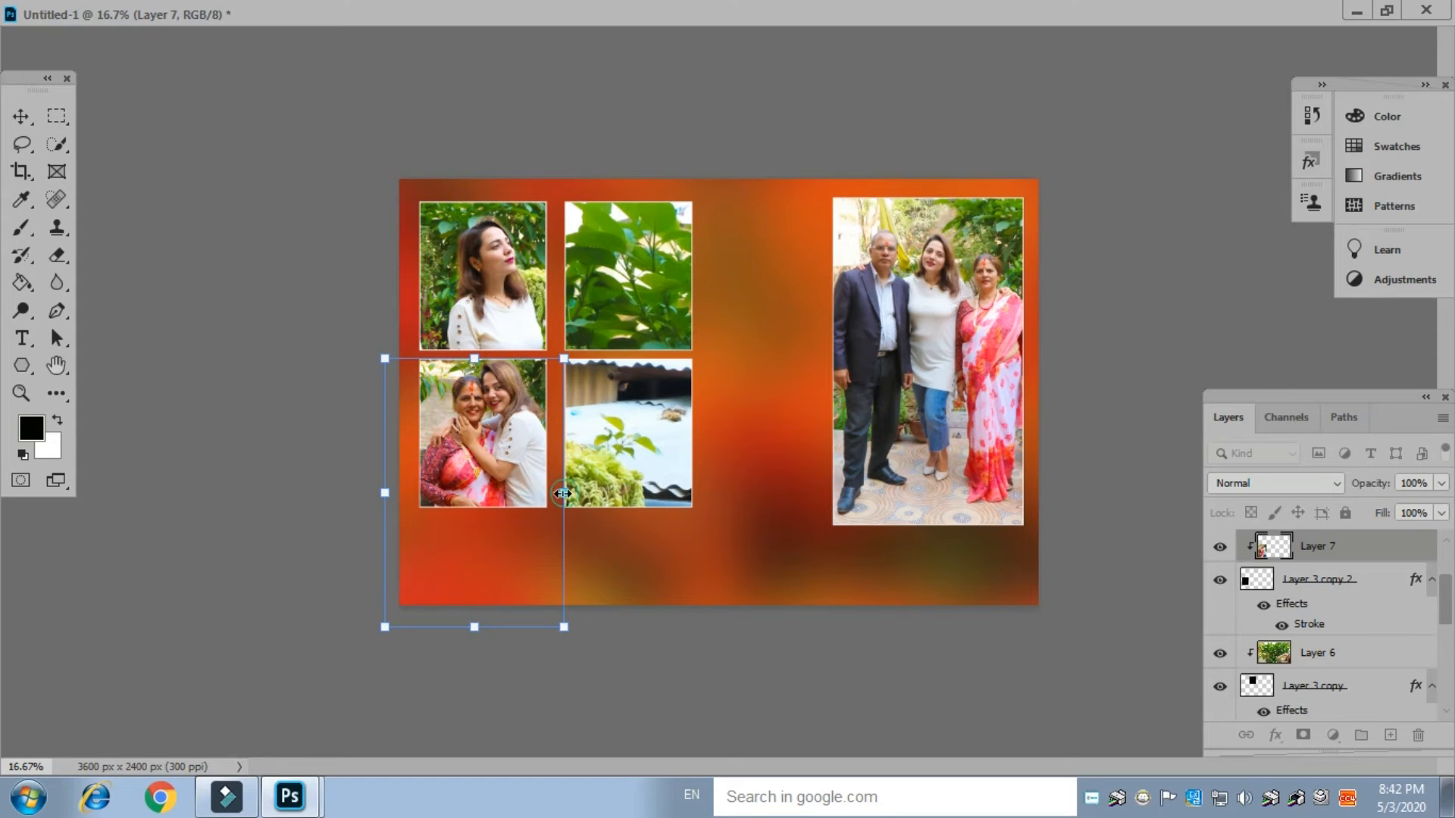
pyautogui.moveTo(570, 494); pyautogui.dragTo(553, 497)
pyautogui.hotkey('ctrl', 'z')
pyautogui.press('Return')
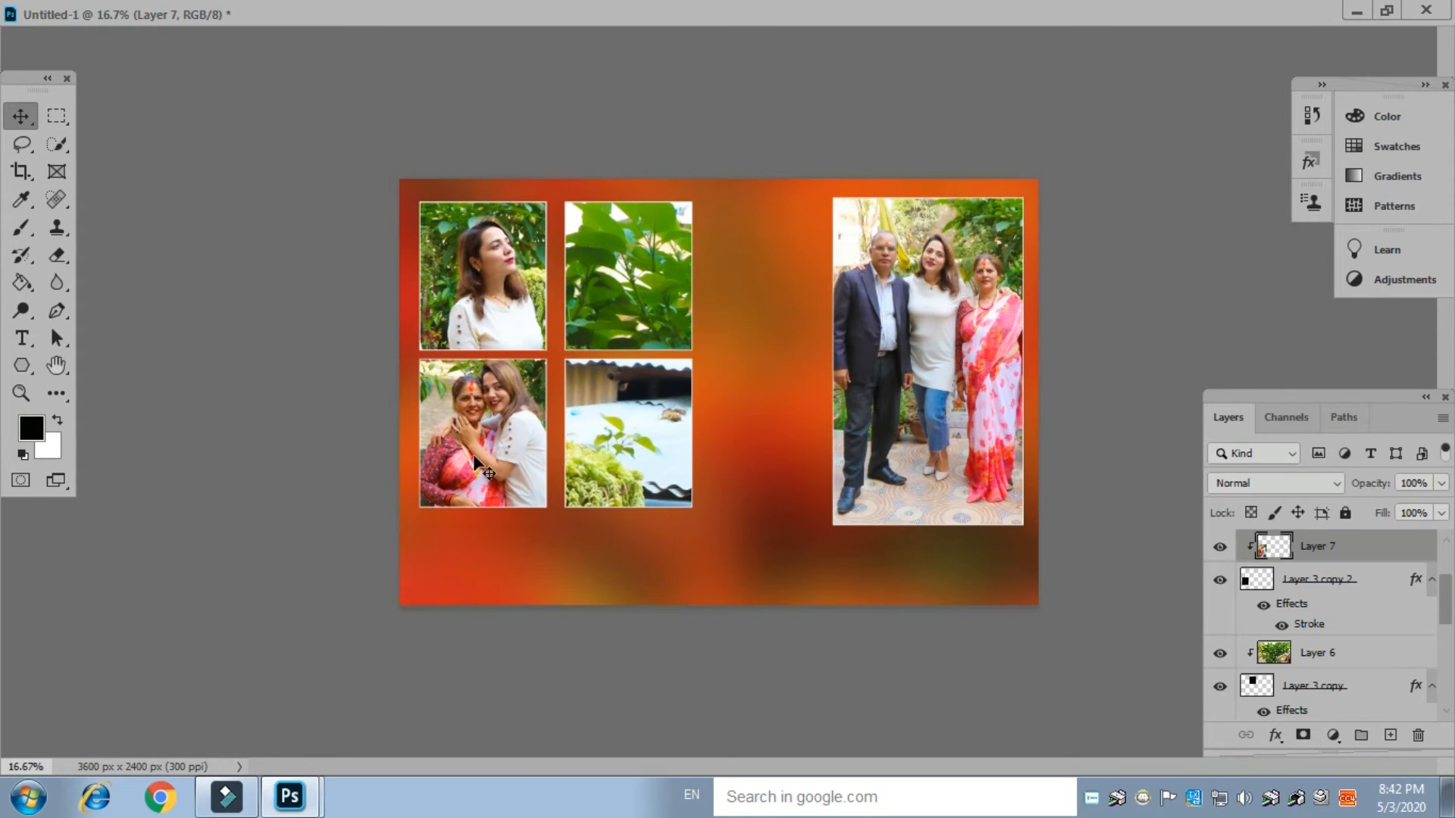
# Scale down and reposition Layer 8 so the woman beside the red flowers fits inside the lower-right small frame
pyautogui.rightClick(620, 414)
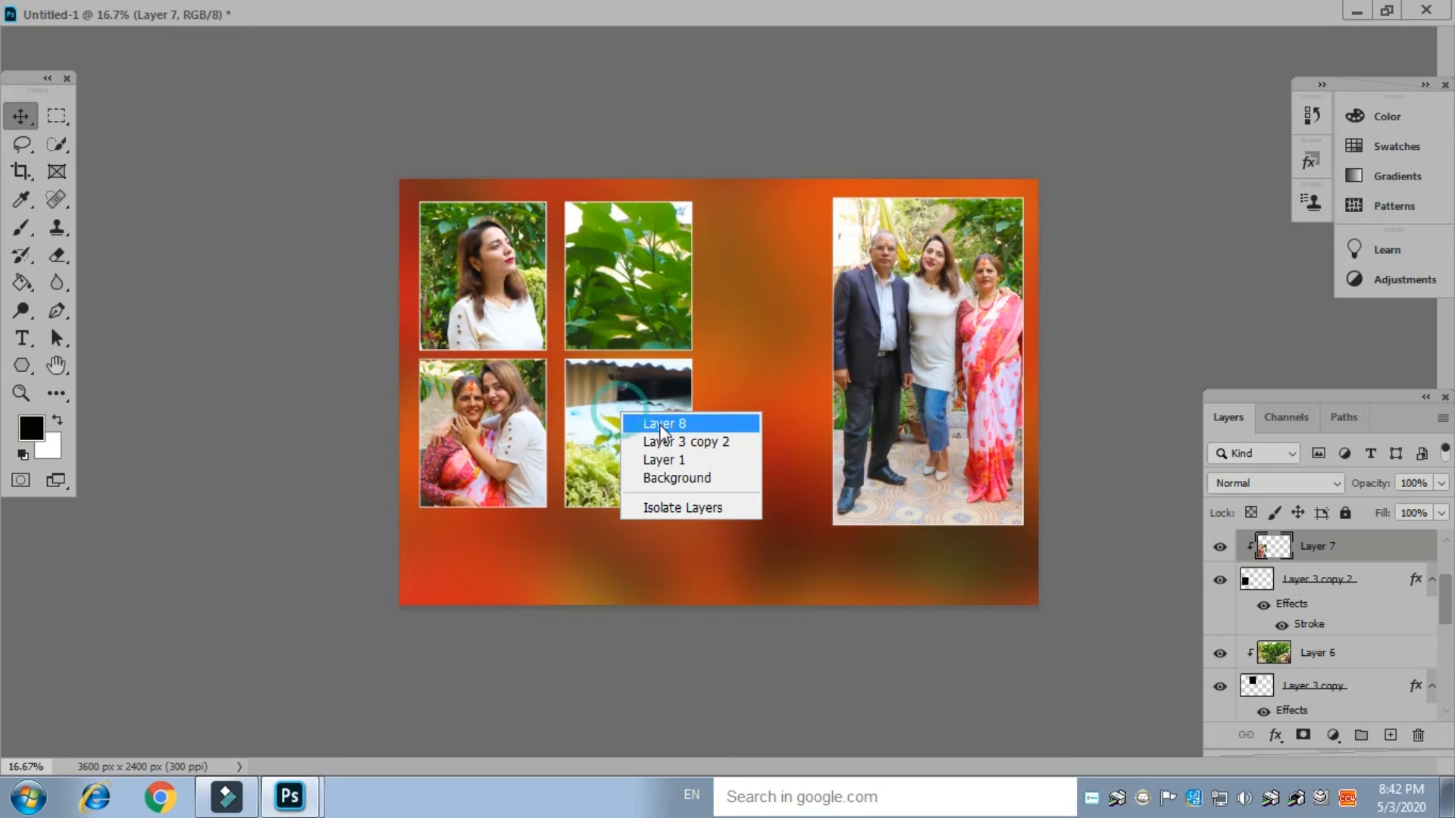
pyautogui.click(664, 424)
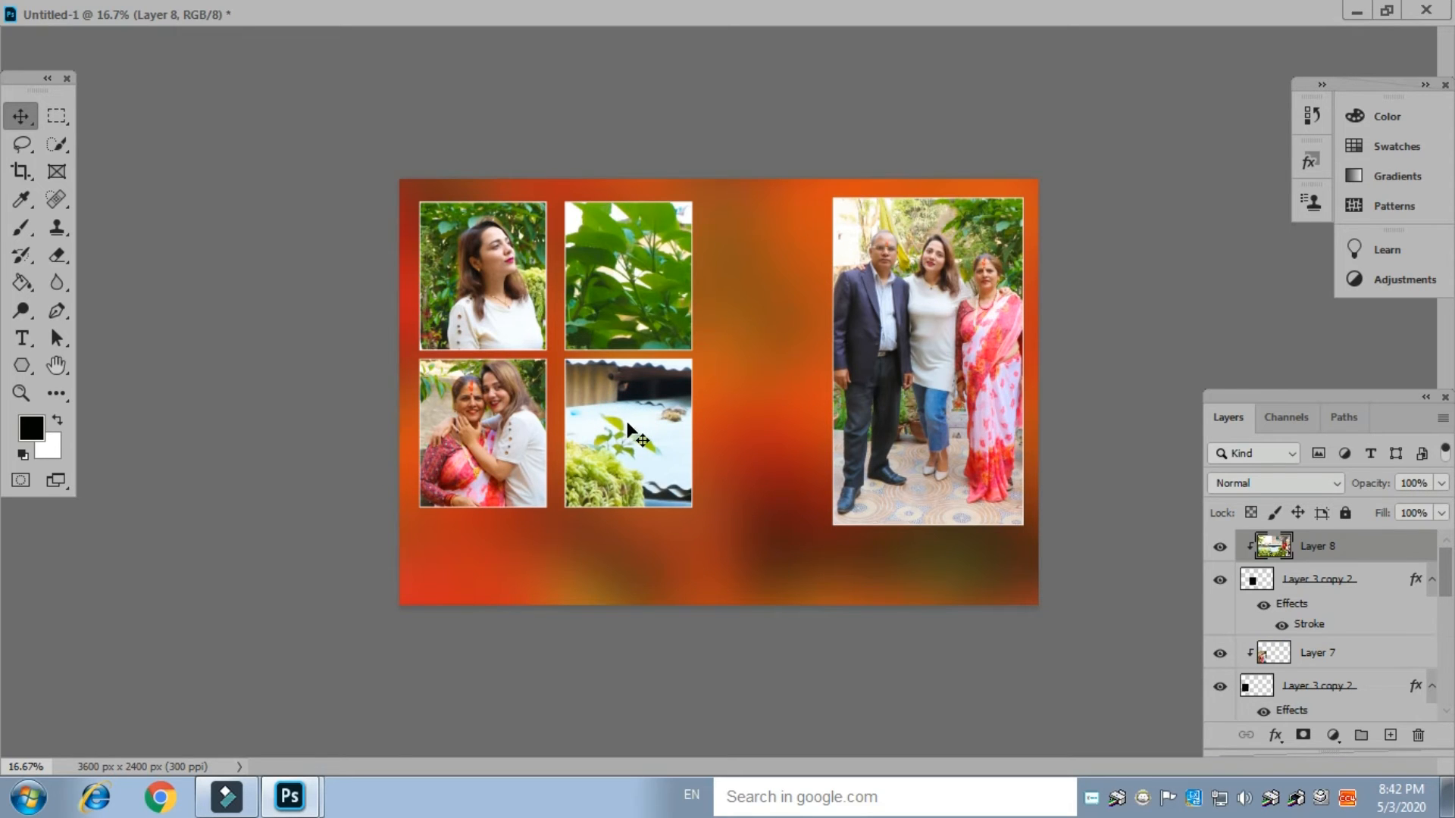
pyautogui.hotkey('ctrl', 't')
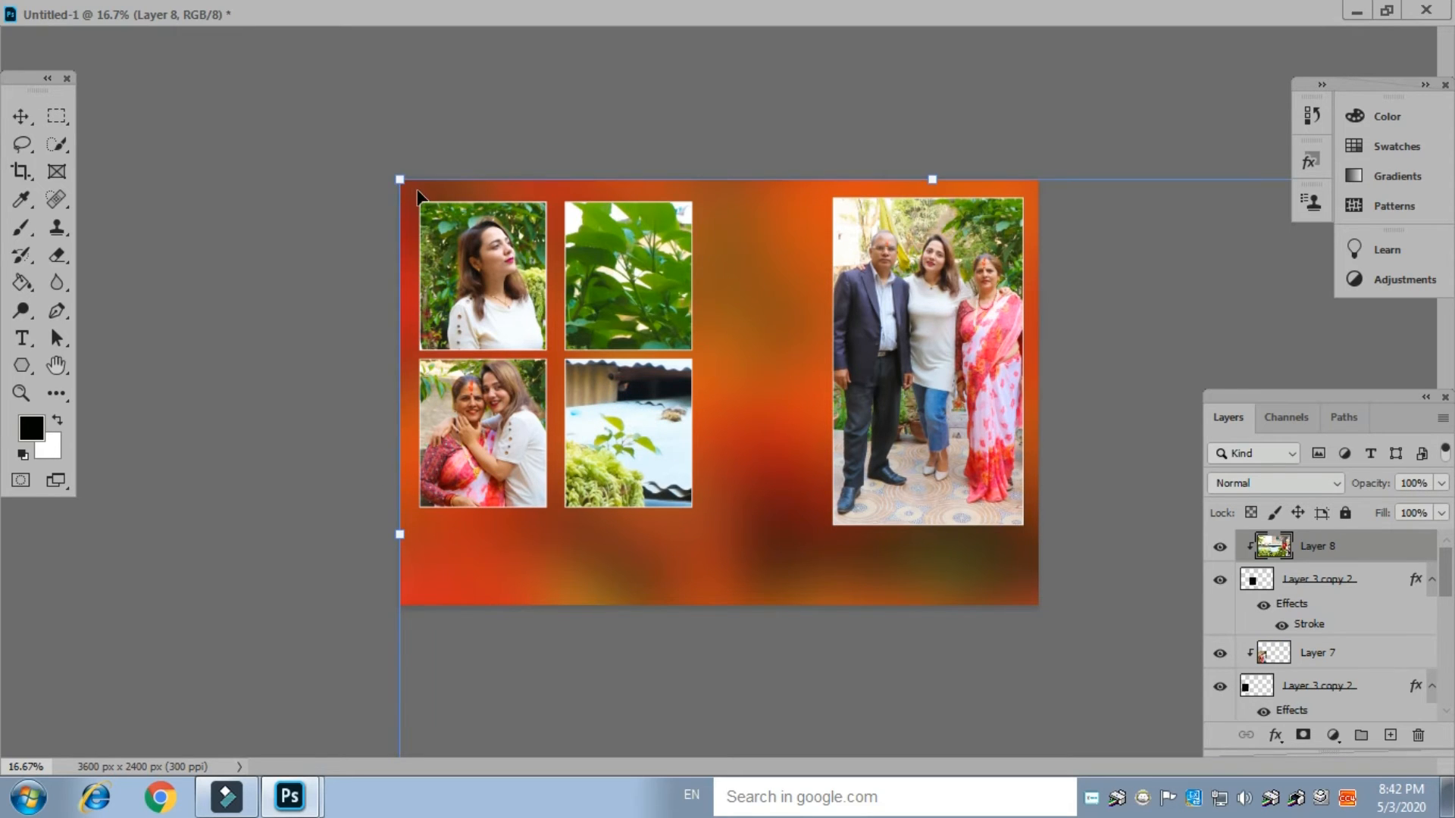
pyautogui.moveTo(398, 181); pyautogui.dragTo(1020, 592)
pyautogui.moveTo(1137, 694); pyautogui.dragTo(491, 373)
pyautogui.moveTo(828, 425); pyautogui.dragTo(699, 424)
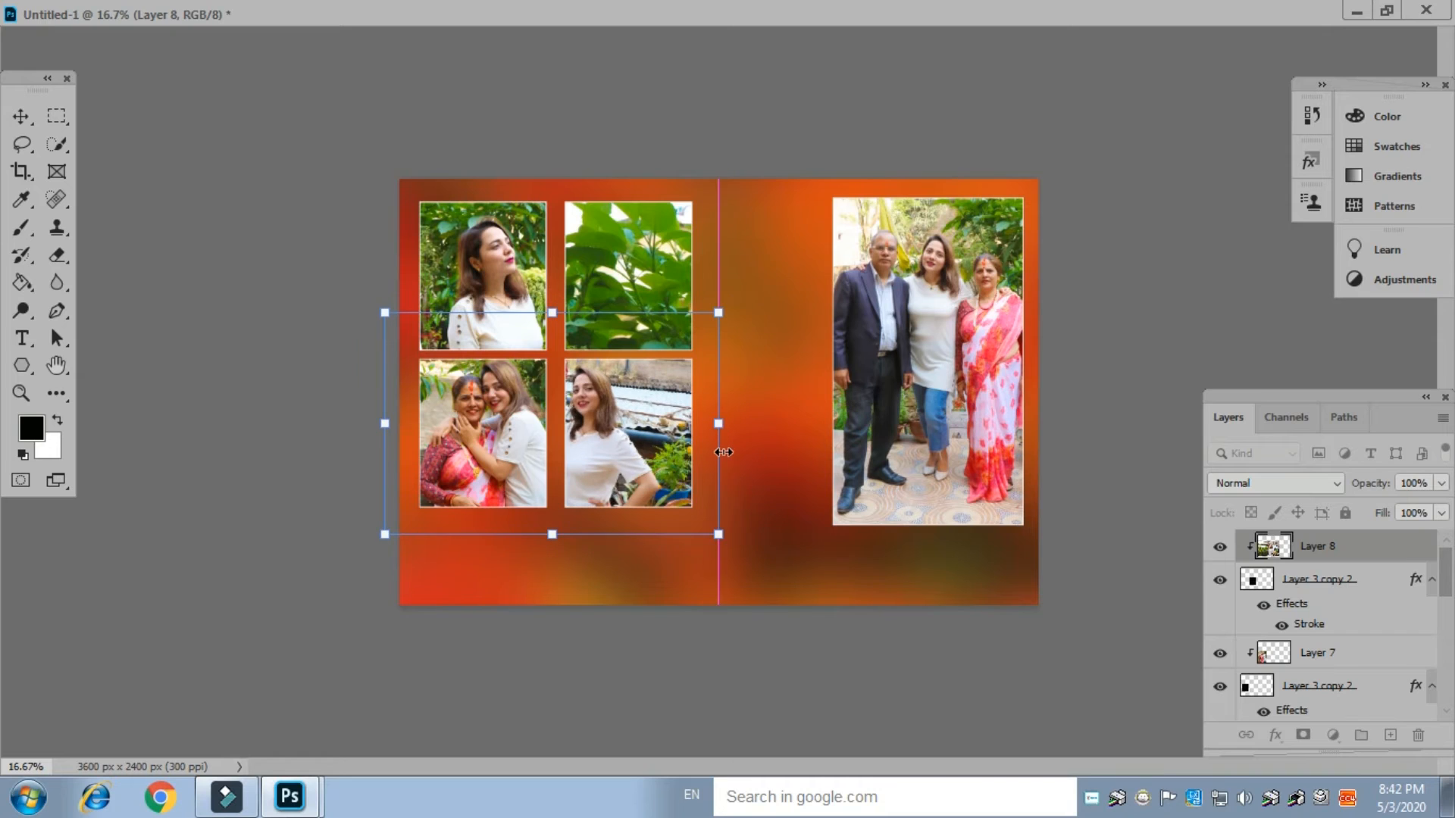
pyautogui.moveTo(592, 425); pyautogui.dragTo(643, 426)
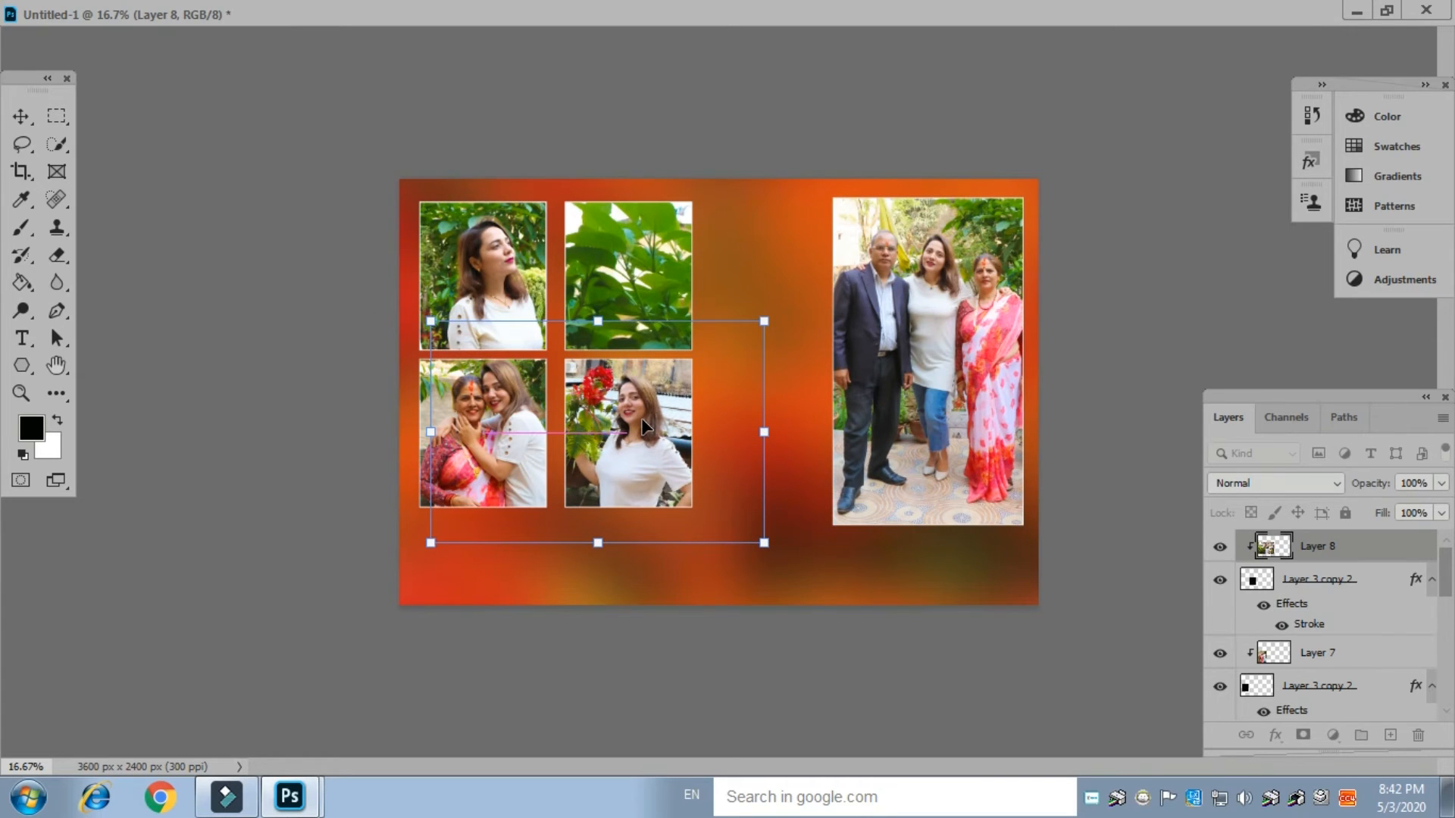
pyautogui.press('Return')
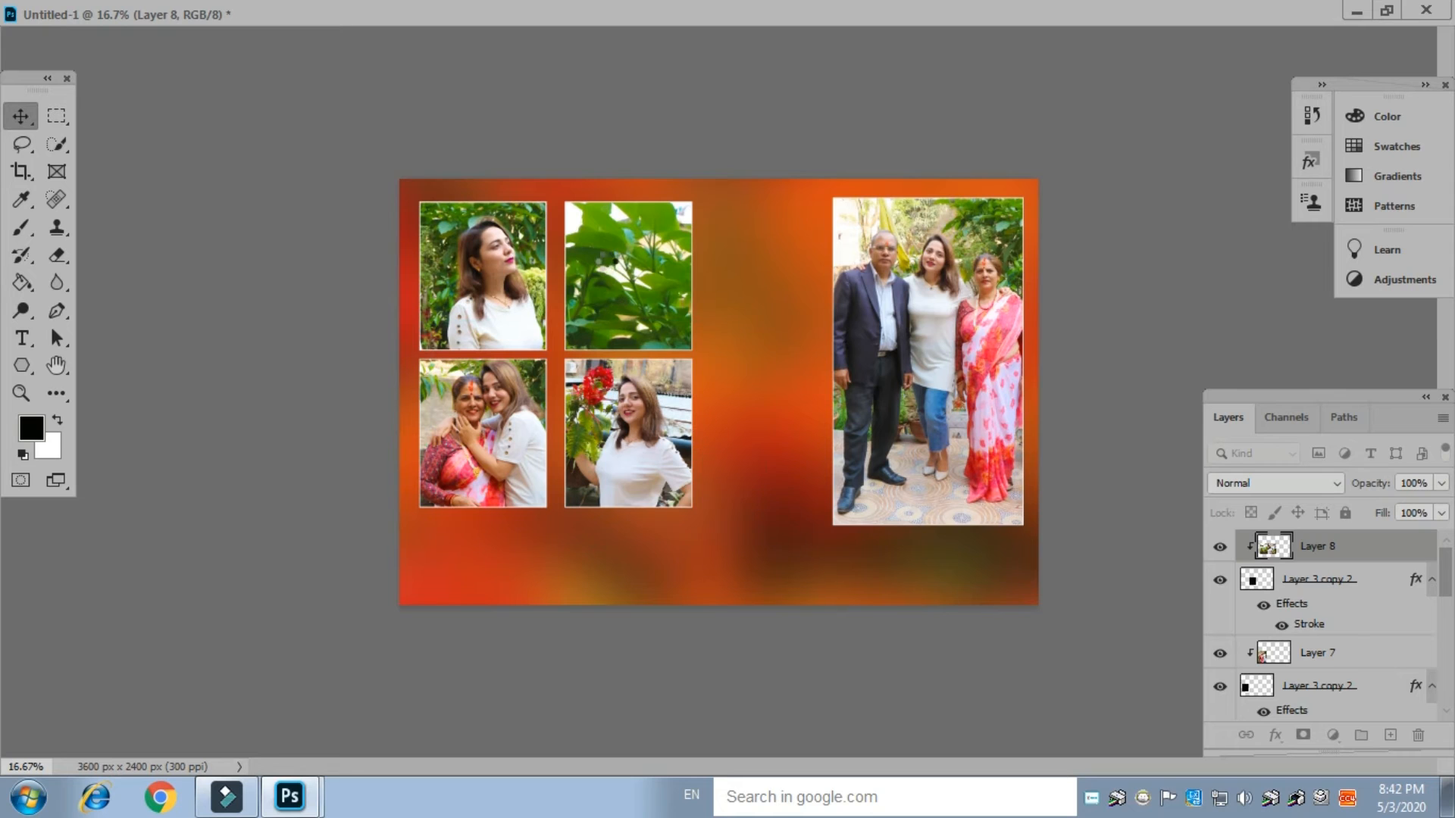
# Scale down and reposition Layer 6 to frame the posing woman in the upper-right small frame, and restore the document to a smaller window
pyautogui.rightClick(607, 263)
pyautogui.click(648, 274)
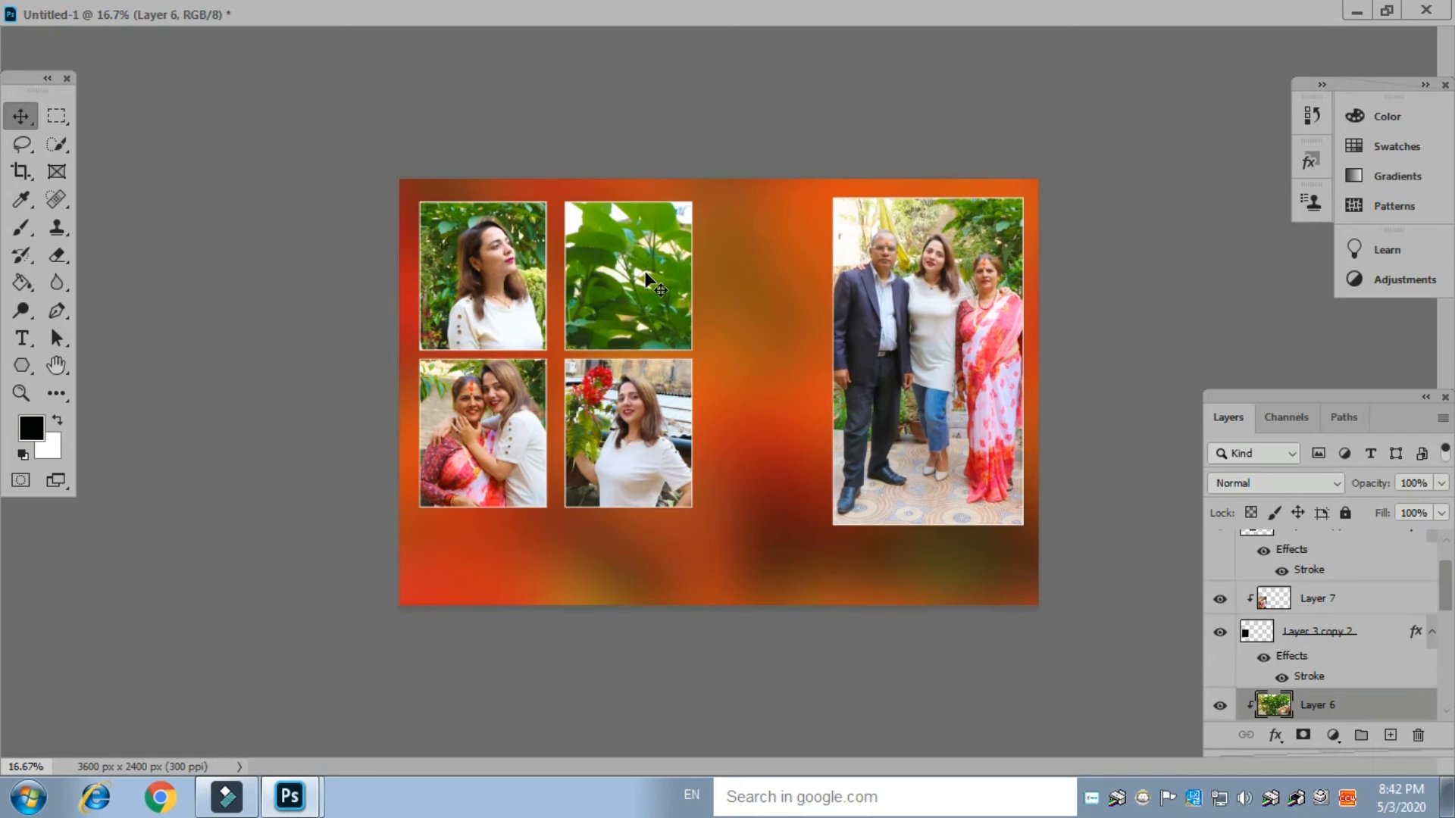
pyautogui.moveTo(399, 180); pyautogui.dragTo(467, 243)
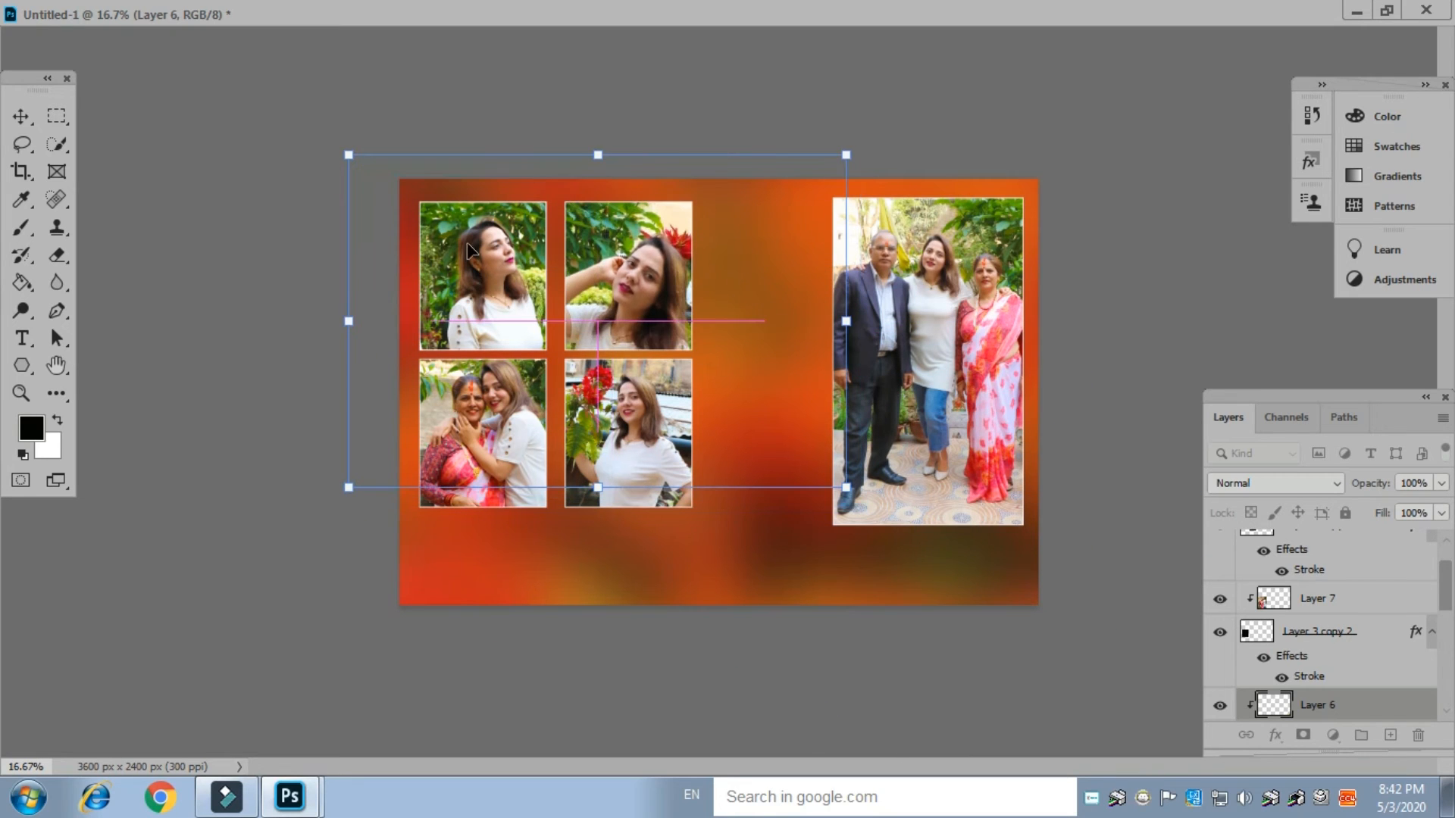
pyautogui.moveTo(836, 328); pyautogui.dragTo(720, 343)
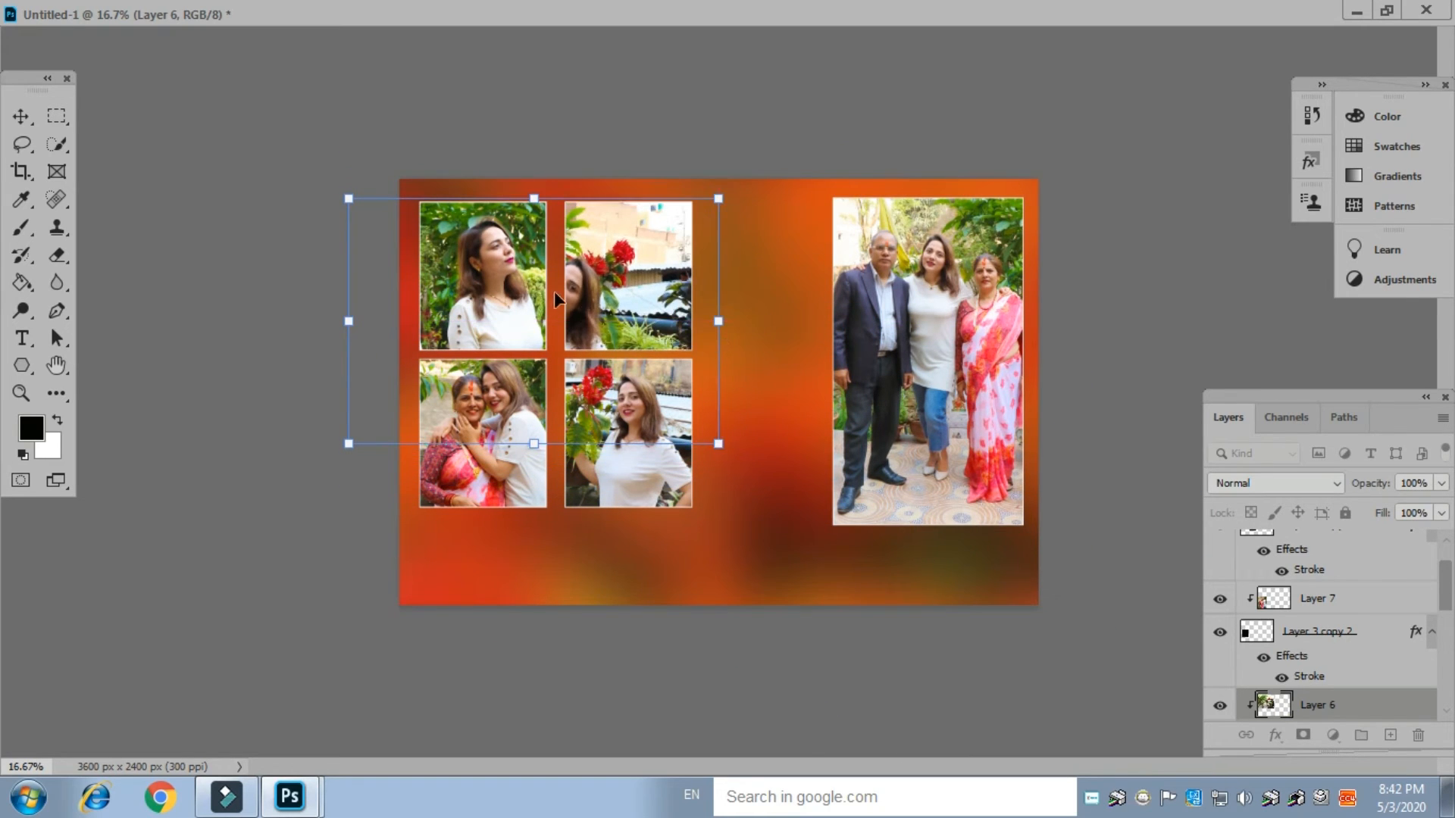
pyautogui.moveTo(584, 292); pyautogui.dragTo(630, 259)
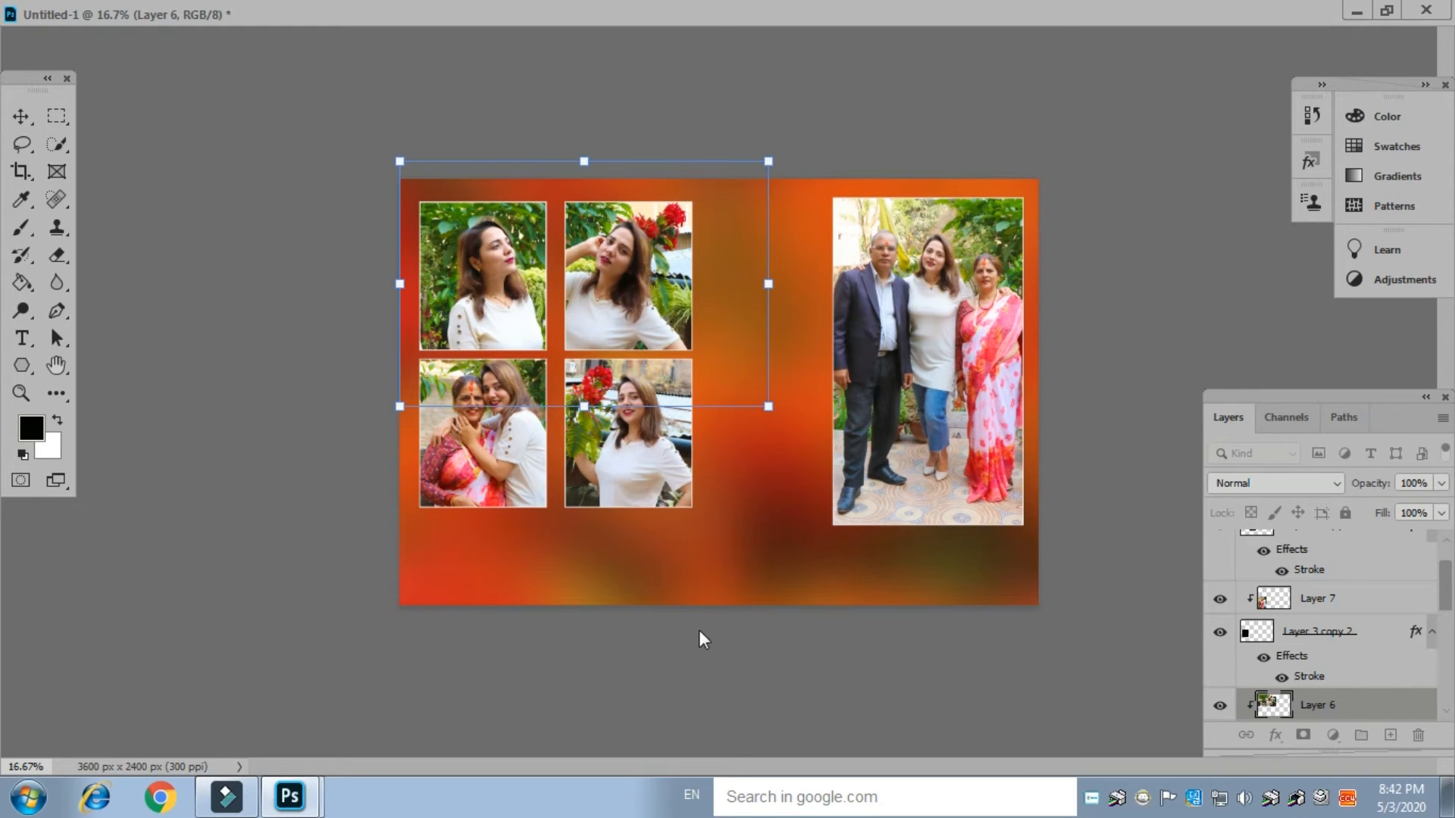
pyautogui.press('Return')
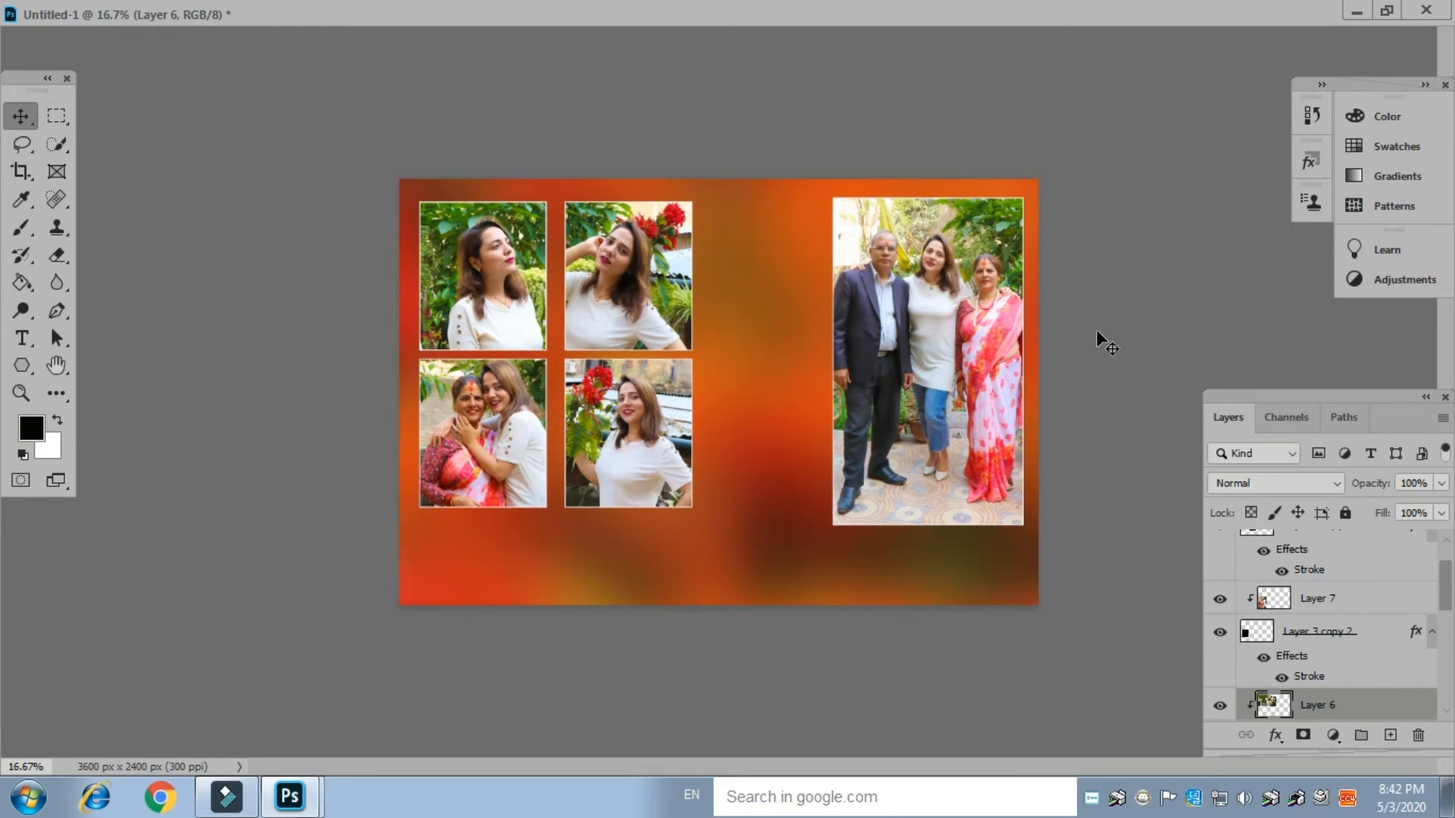
pyautogui.click(1394, 12)
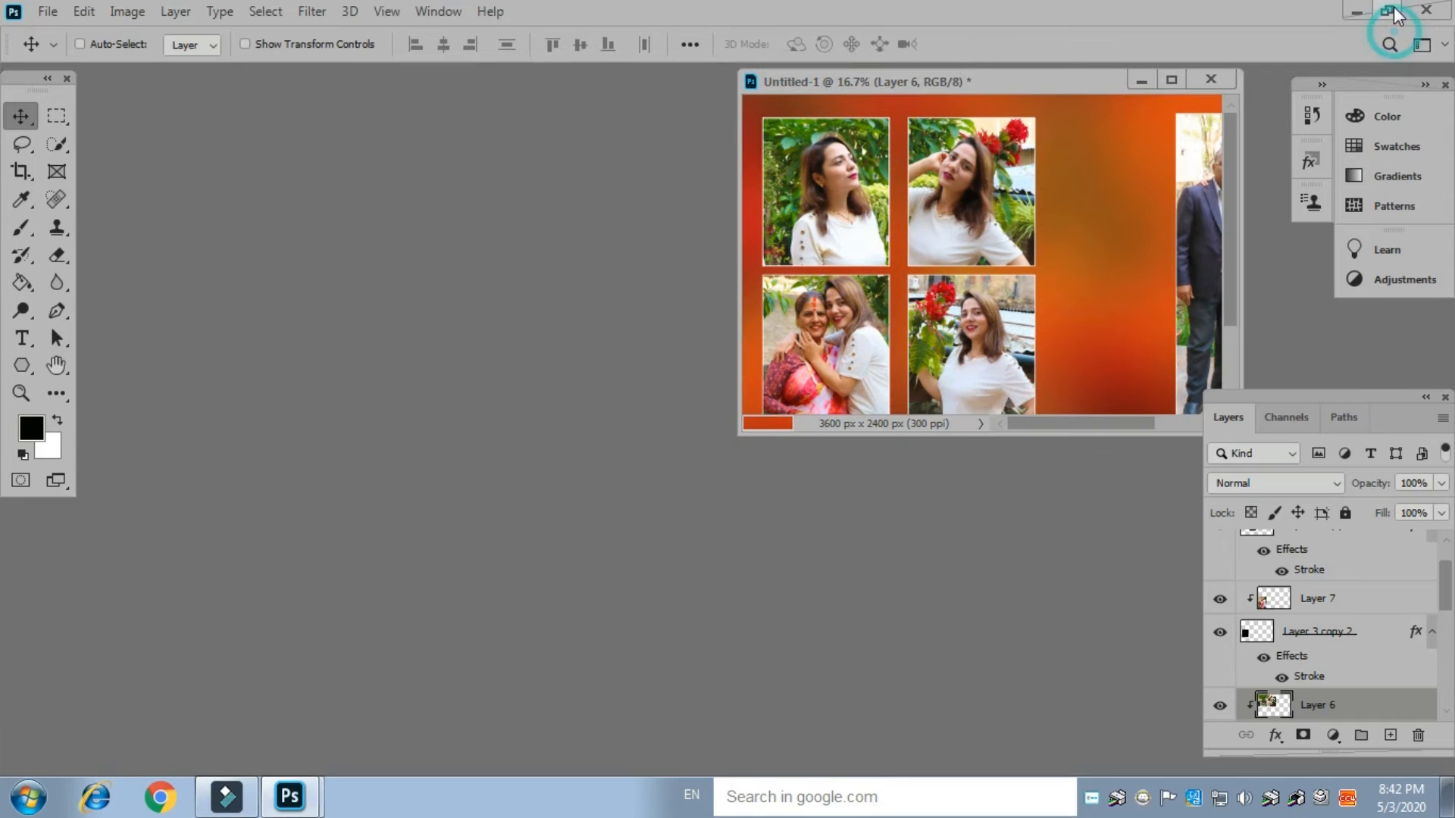
# Open the DG (51) ornament image from the DESIGNS folder on Local Disk (D:)
pyautogui.hotkey('ctrl', 'o')
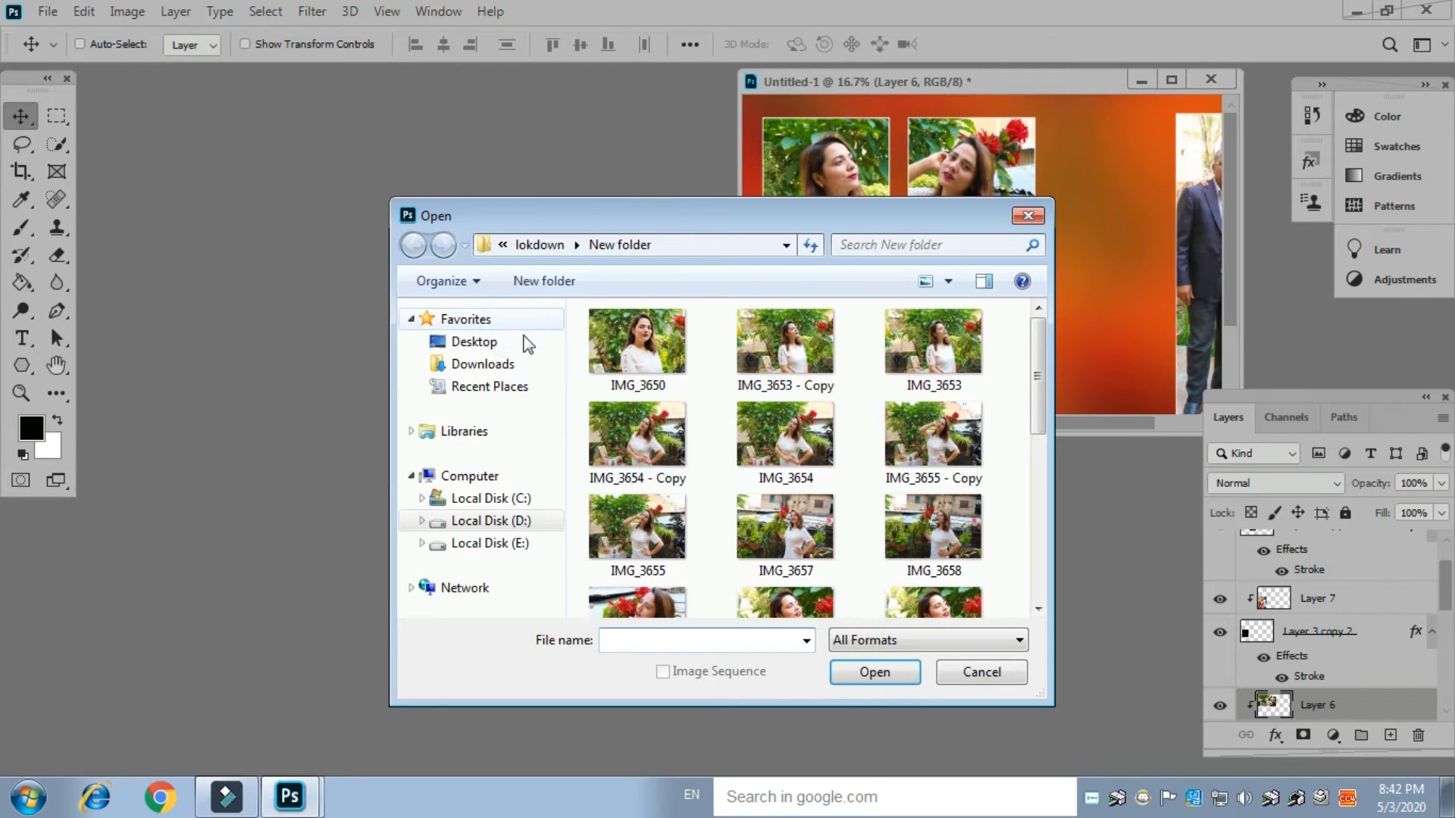
pyautogui.click(508, 520)
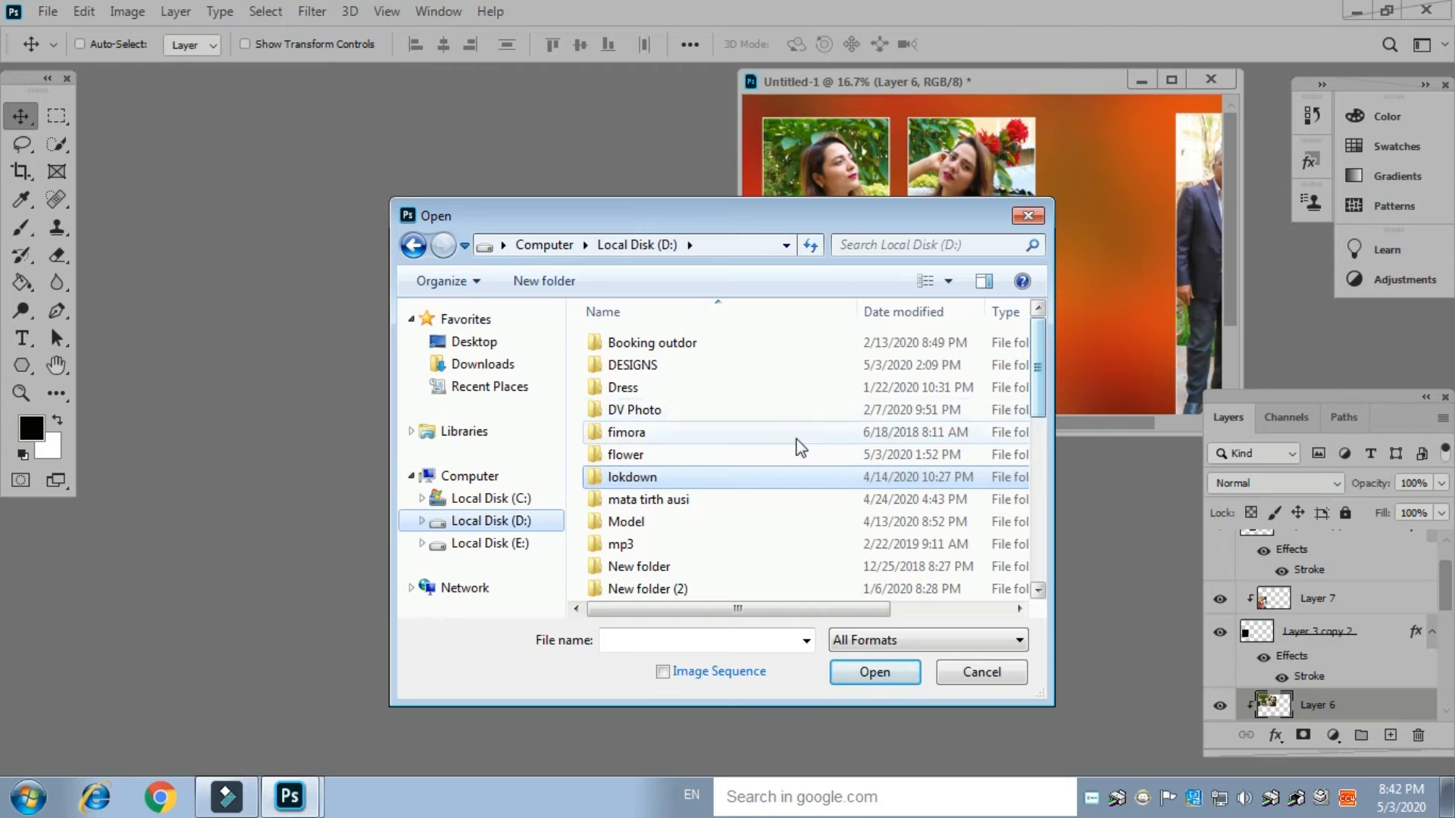
pyautogui.doubleClick(634, 373)
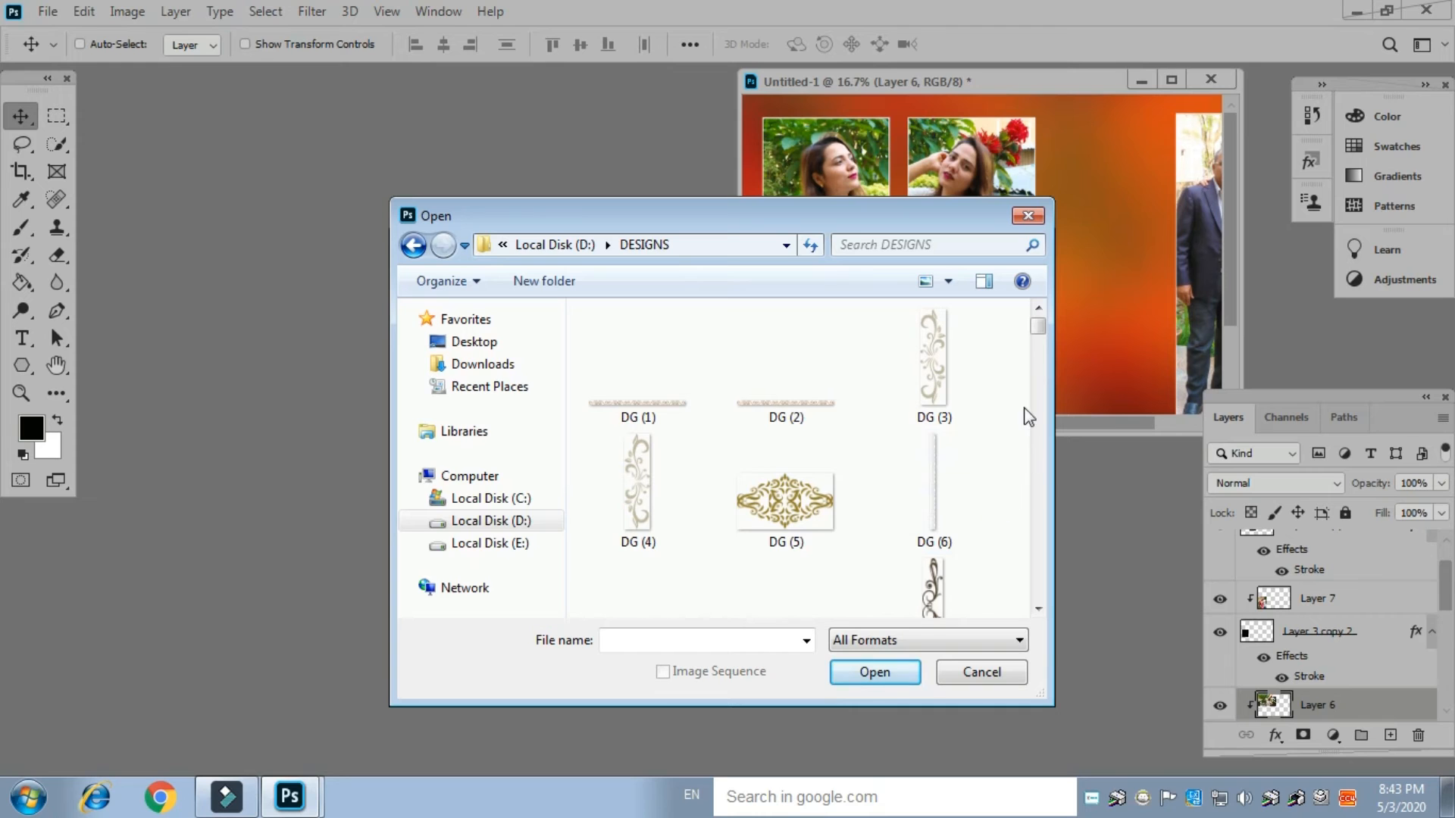
pyautogui.moveTo(1037, 326); pyautogui.dragTo(1030, 433)
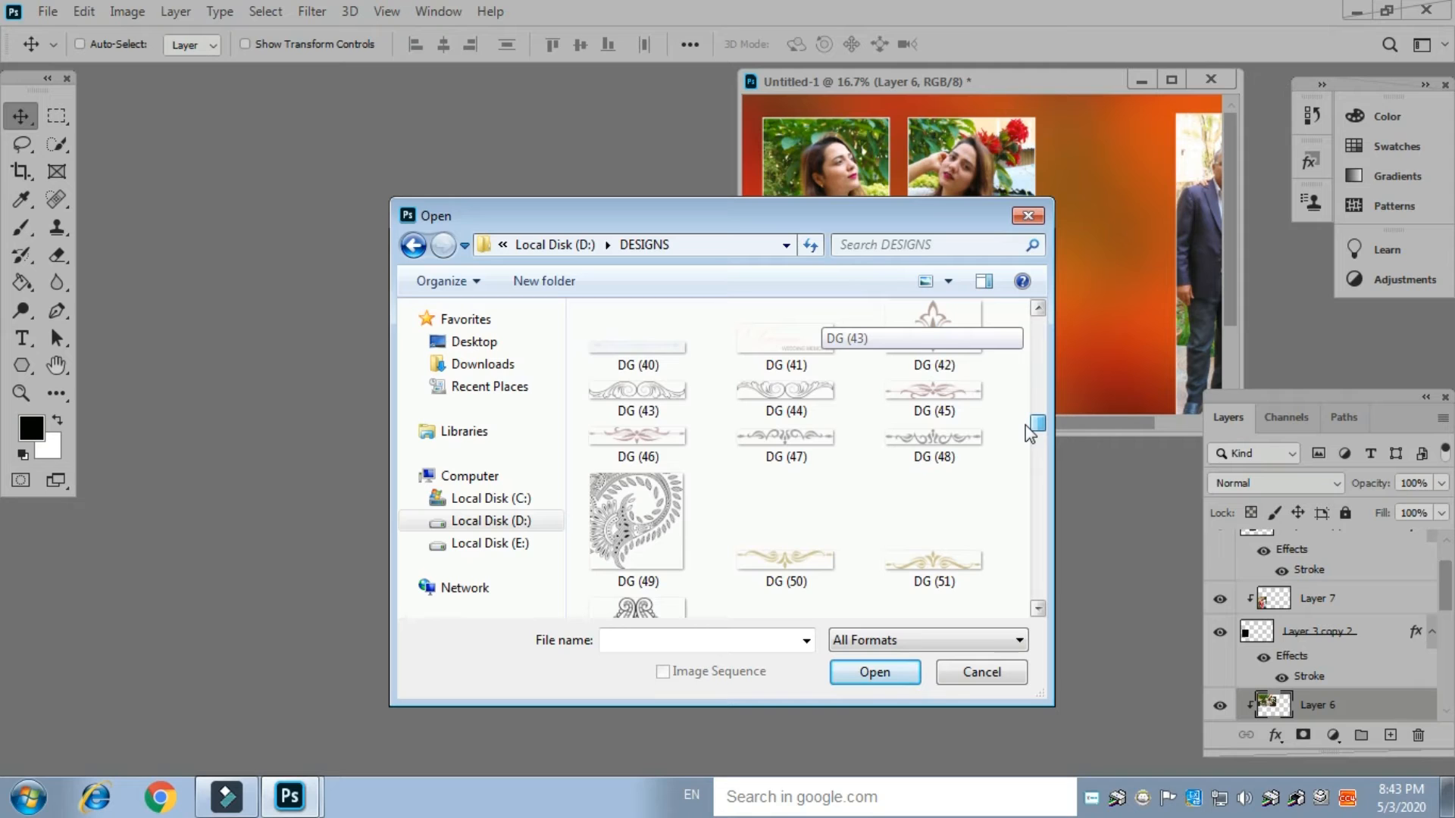
pyautogui.moveTo(1031, 433); pyautogui.dragTo(1025, 451)
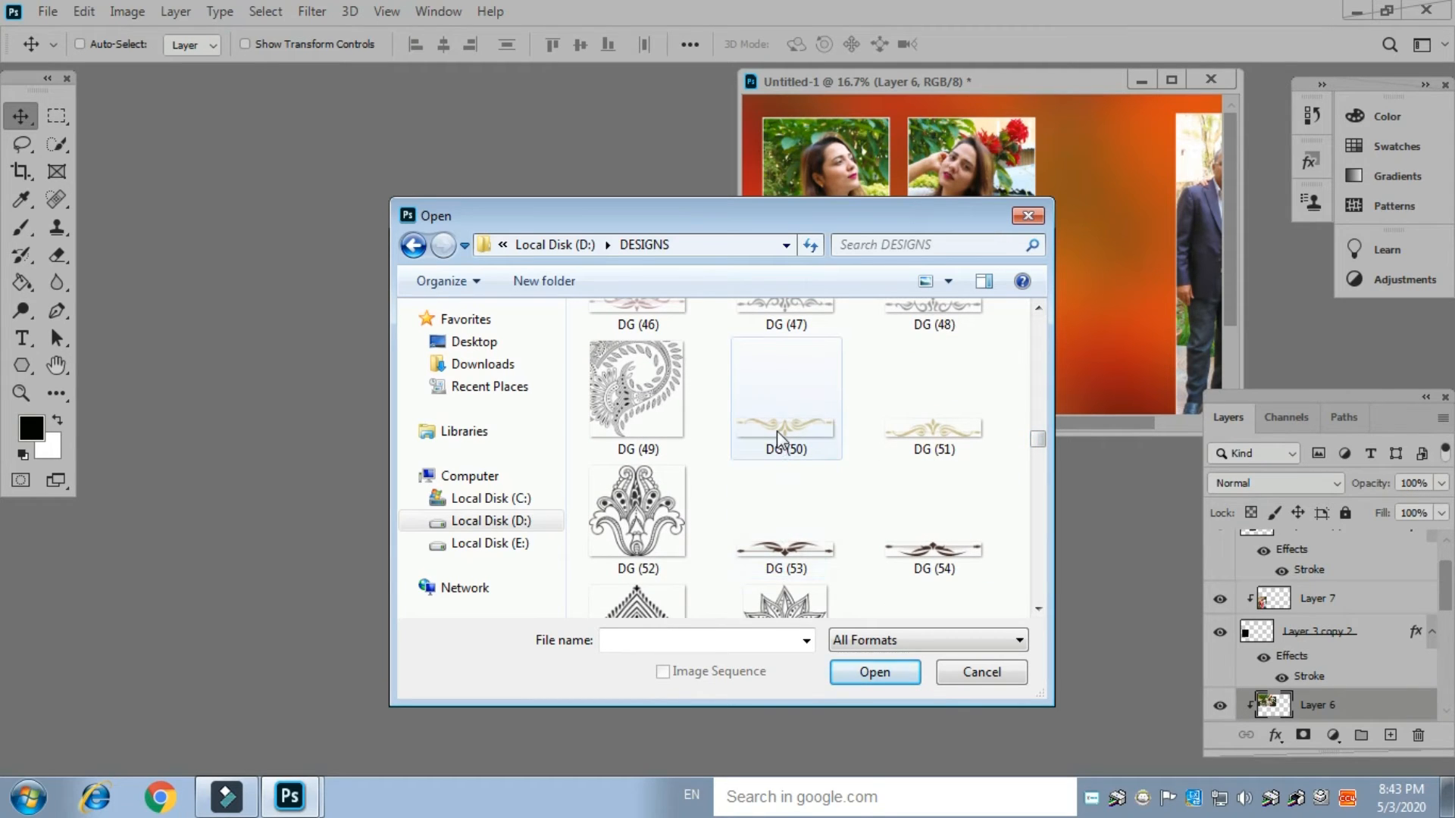
pyautogui.doubleClick(919, 433)
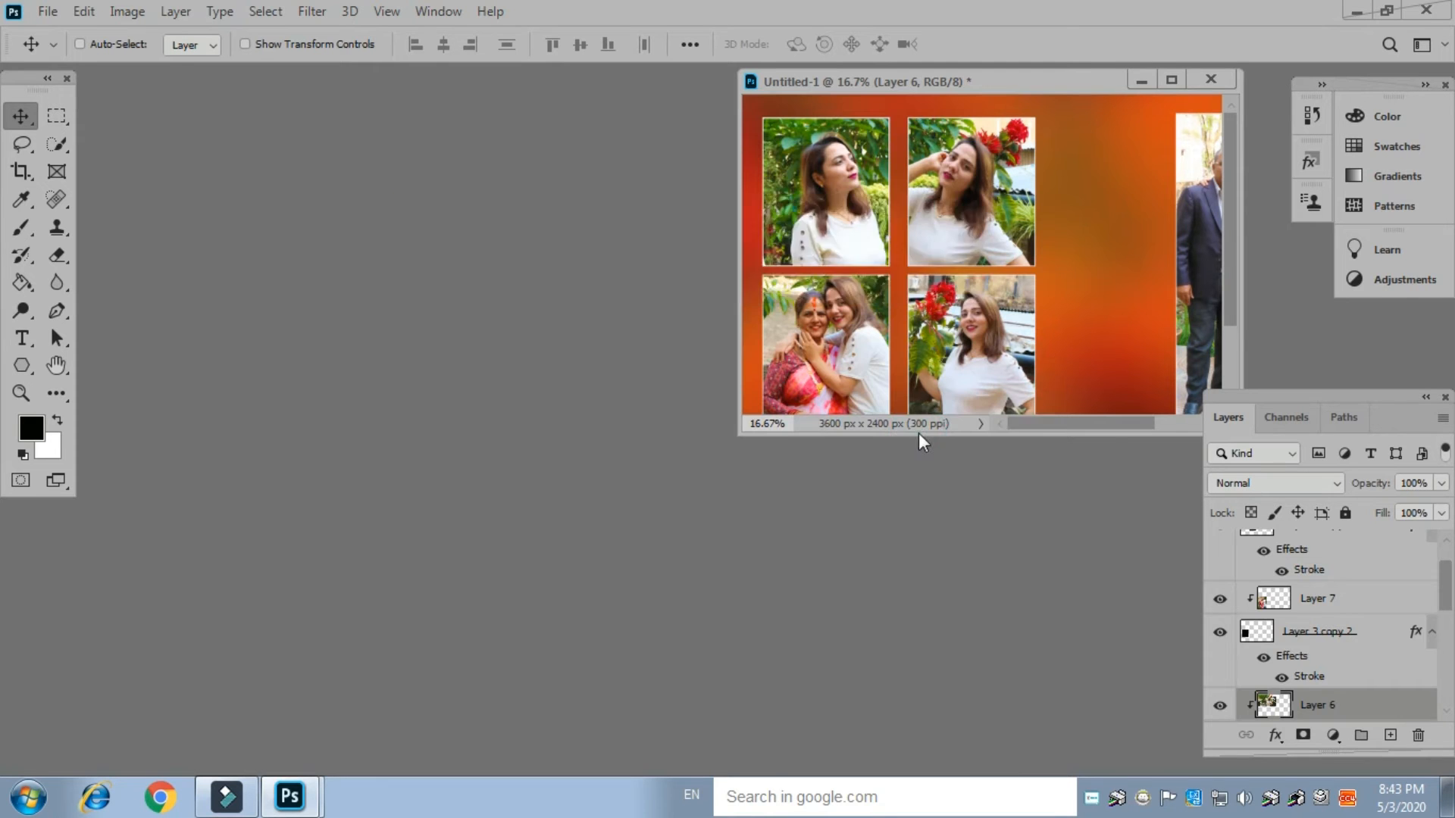
# Copy the gold ornament into the composition at the upper edge between the frames, and select the family photo's Layer 4
pyautogui.click(19, 115)
pyautogui.moveTo(502, 193); pyautogui.dragTo(1093, 121)
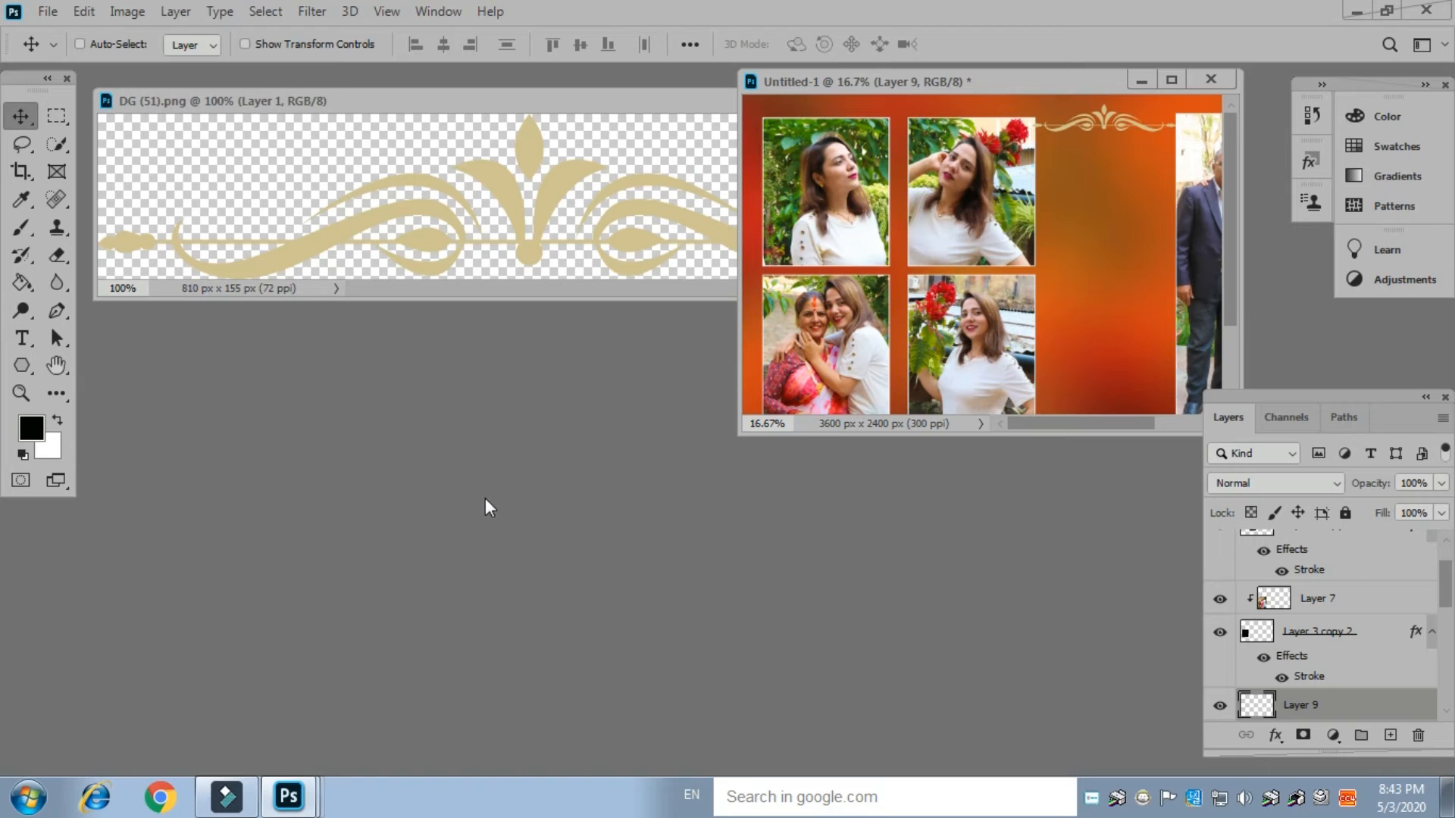
pyautogui.click(1169, 79)
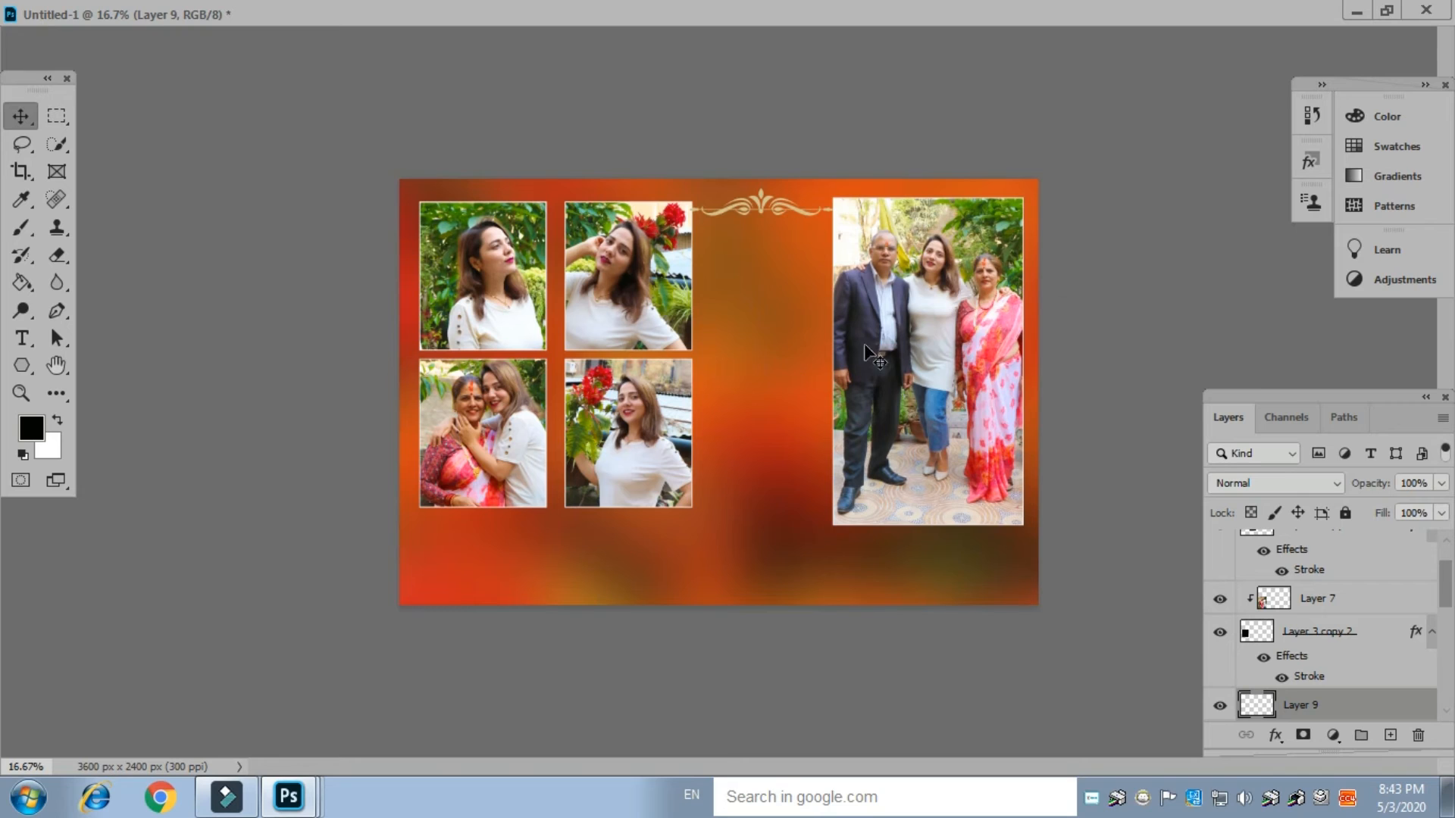
pyautogui.rightClick(892, 303)
pyautogui.click(921, 315)
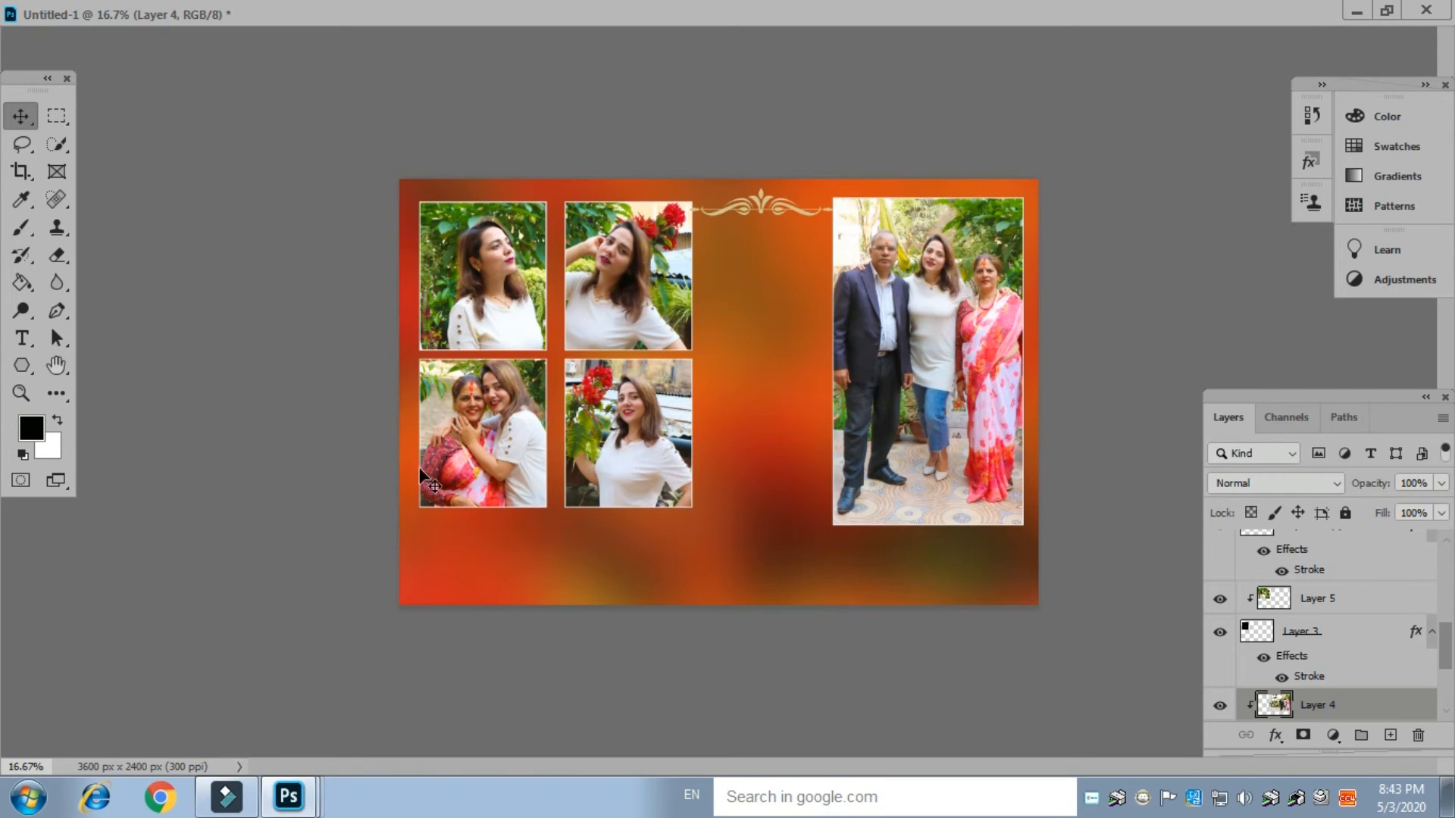
# Restore the document to a smaller window and open the DG (86) text design from the TEXT folder on Local Disk (D:)
pyautogui.click(1385, 14)
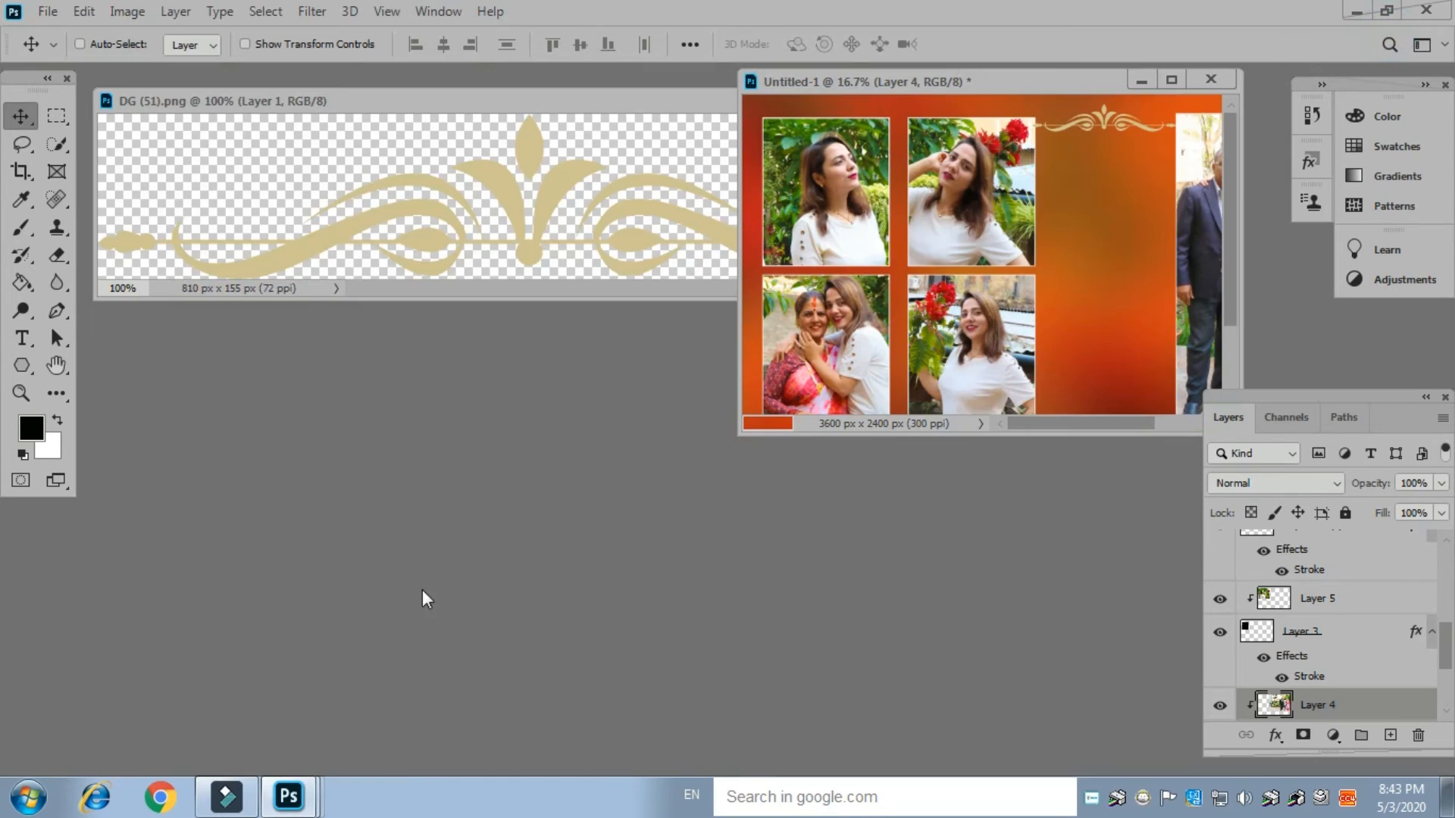
pyautogui.doubleClick(388, 525)
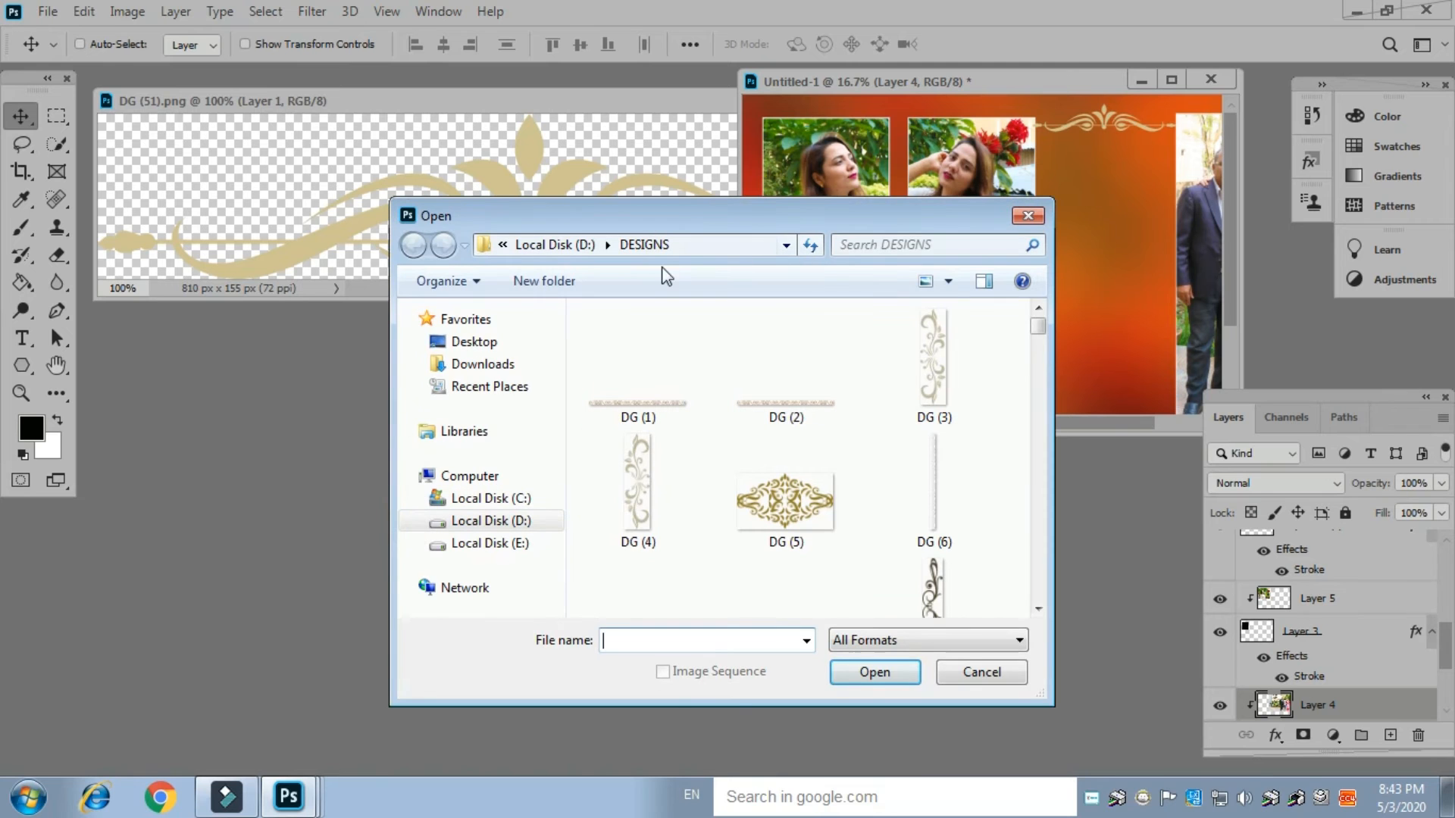
pyautogui.moveTo(1036, 328); pyautogui.dragTo(1027, 553)
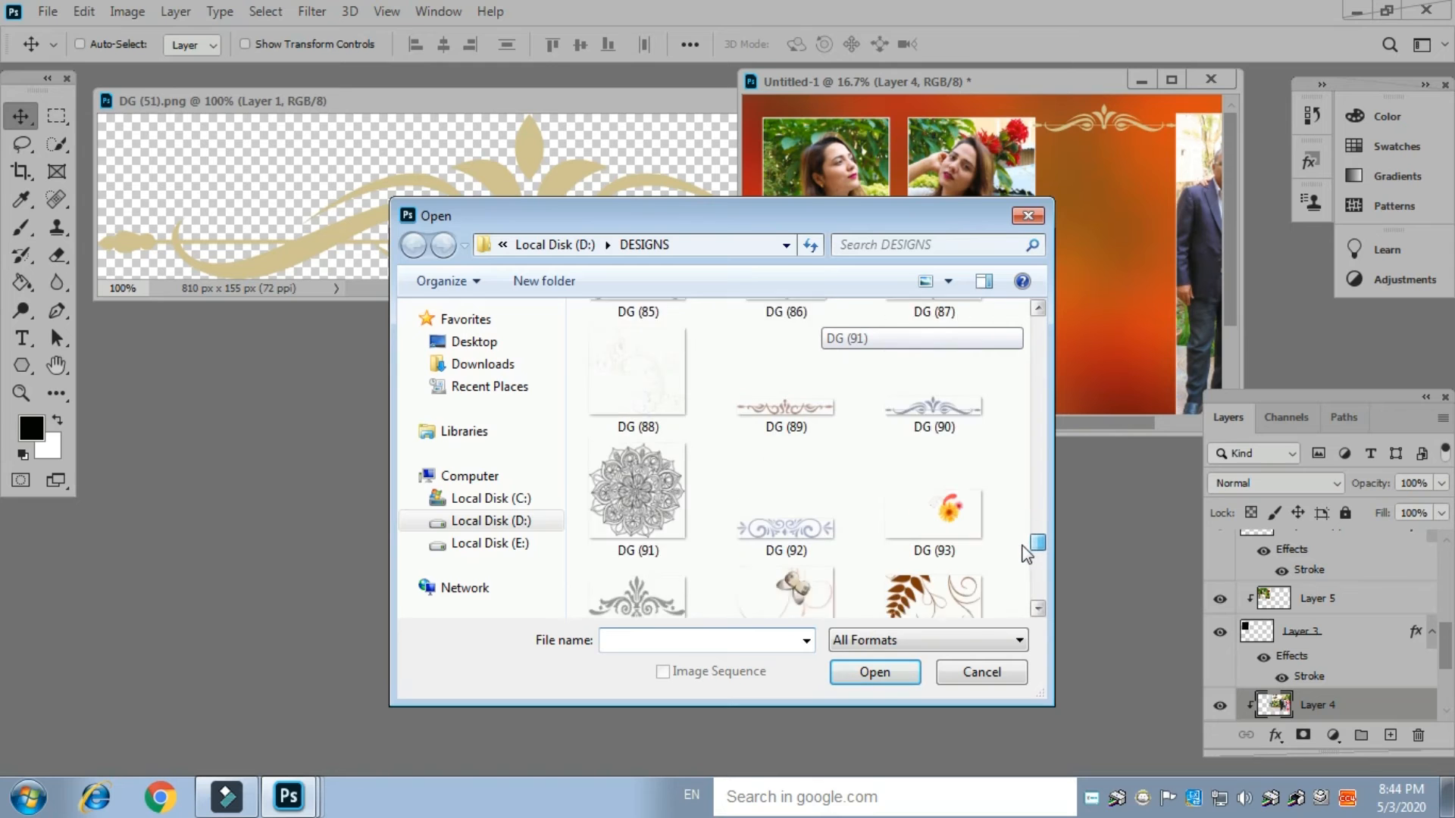
pyautogui.click(475, 523)
pyautogui.moveTo(1035, 394); pyautogui.dragTo(1032, 530)
pyautogui.click(648, 535)
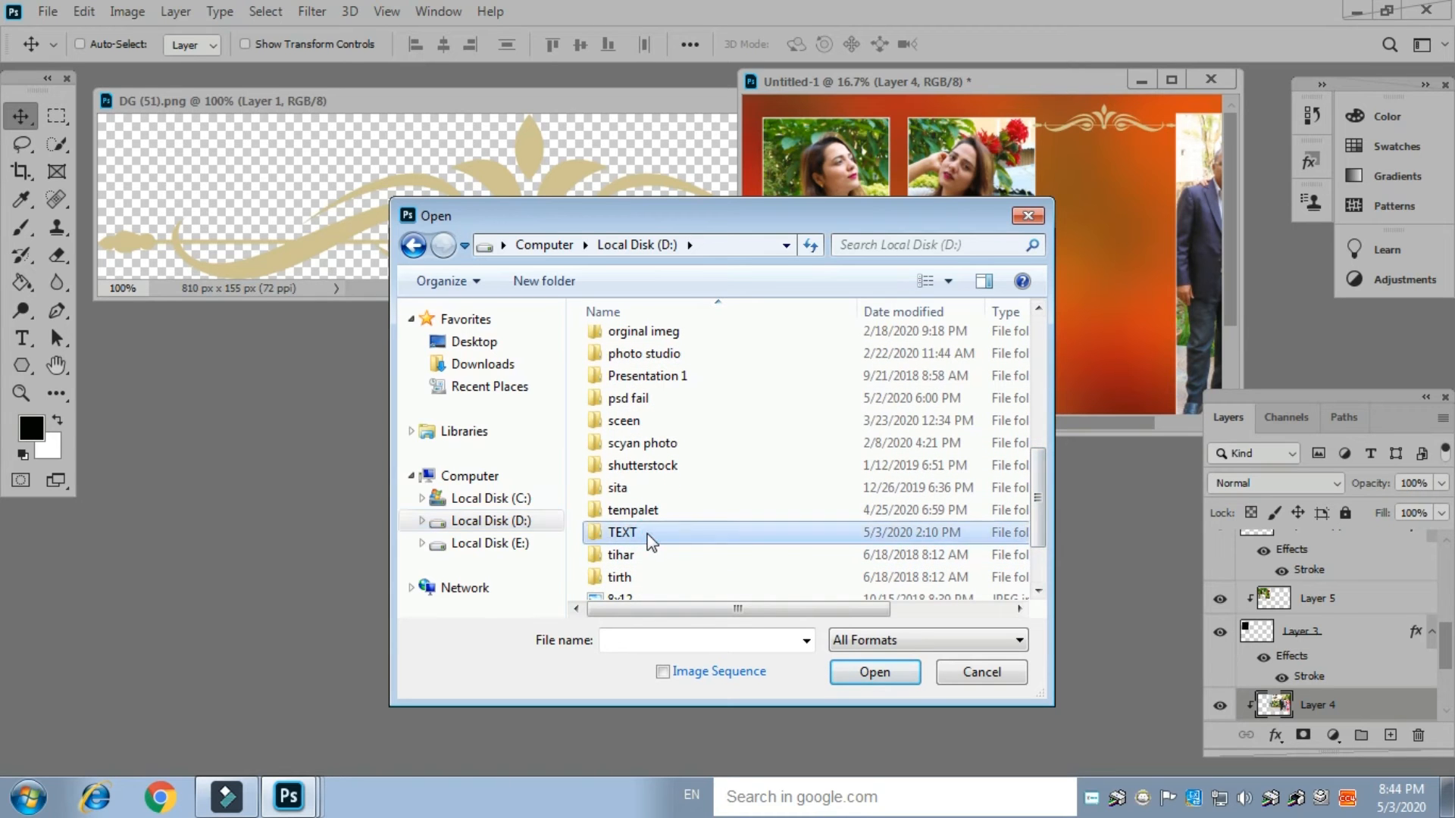
pyautogui.doubleClick(648, 535)
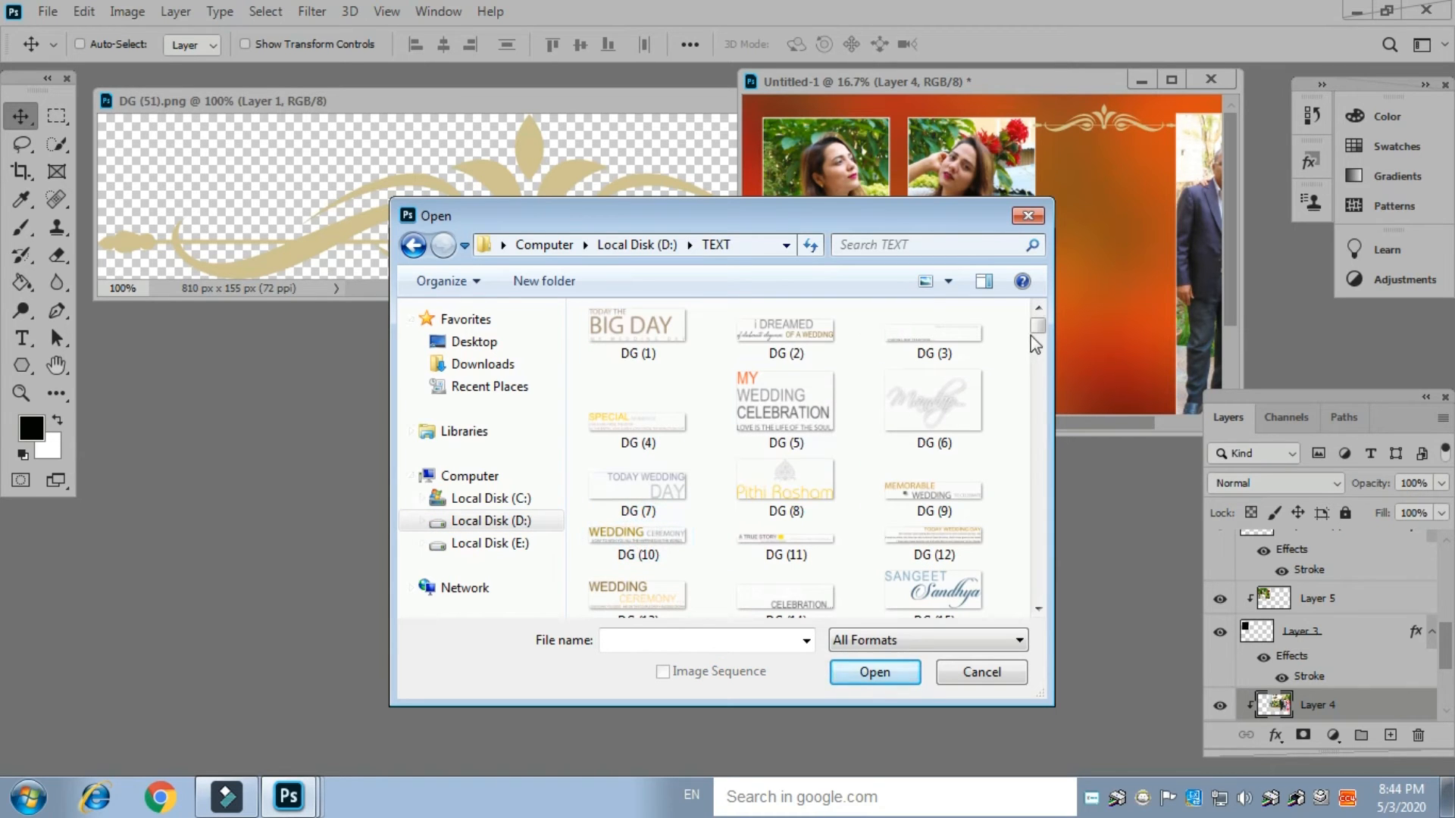
pyautogui.moveTo(1037, 330); pyautogui.dragTo(1037, 383)
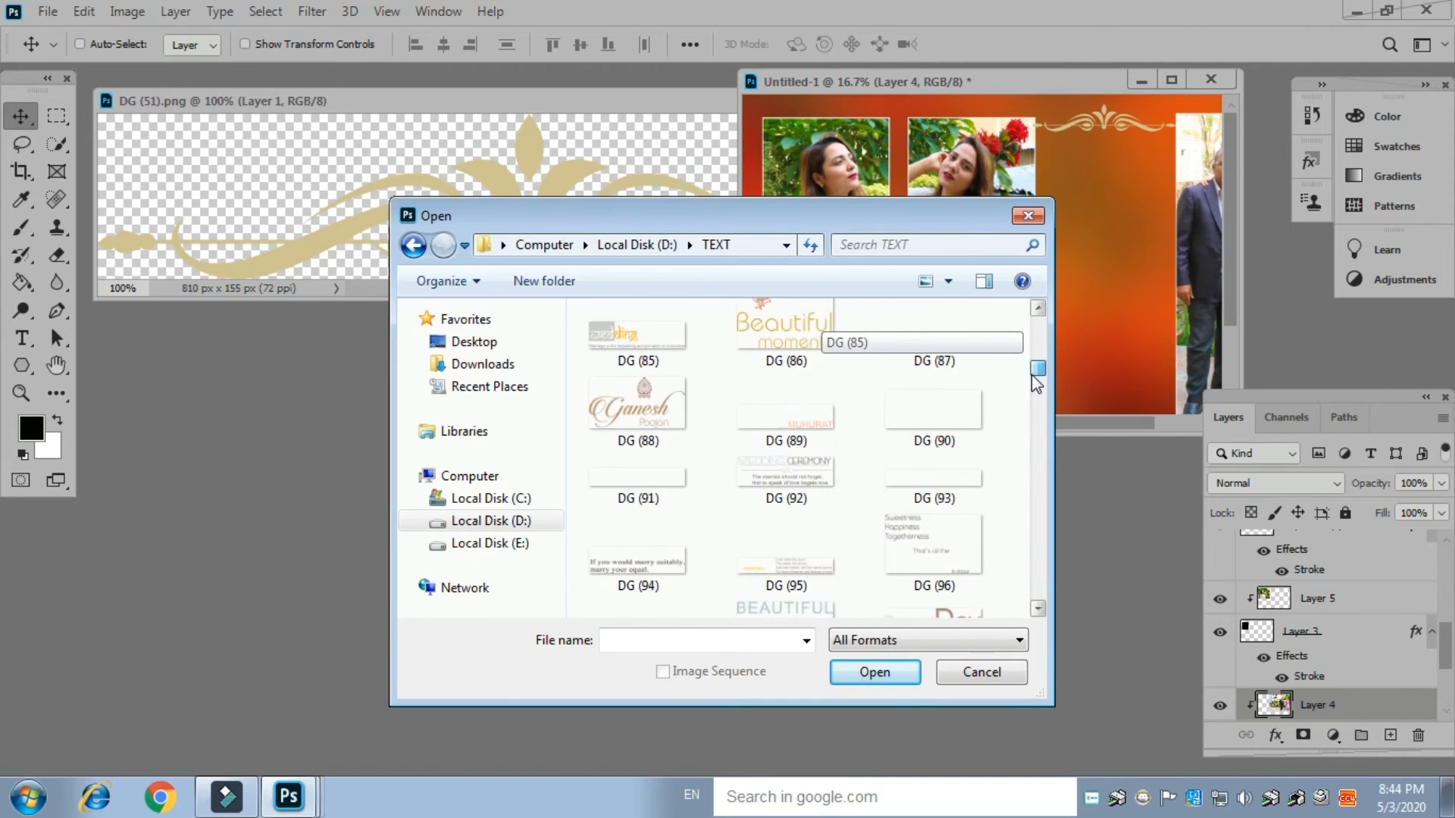
pyautogui.doubleClick(803, 329)
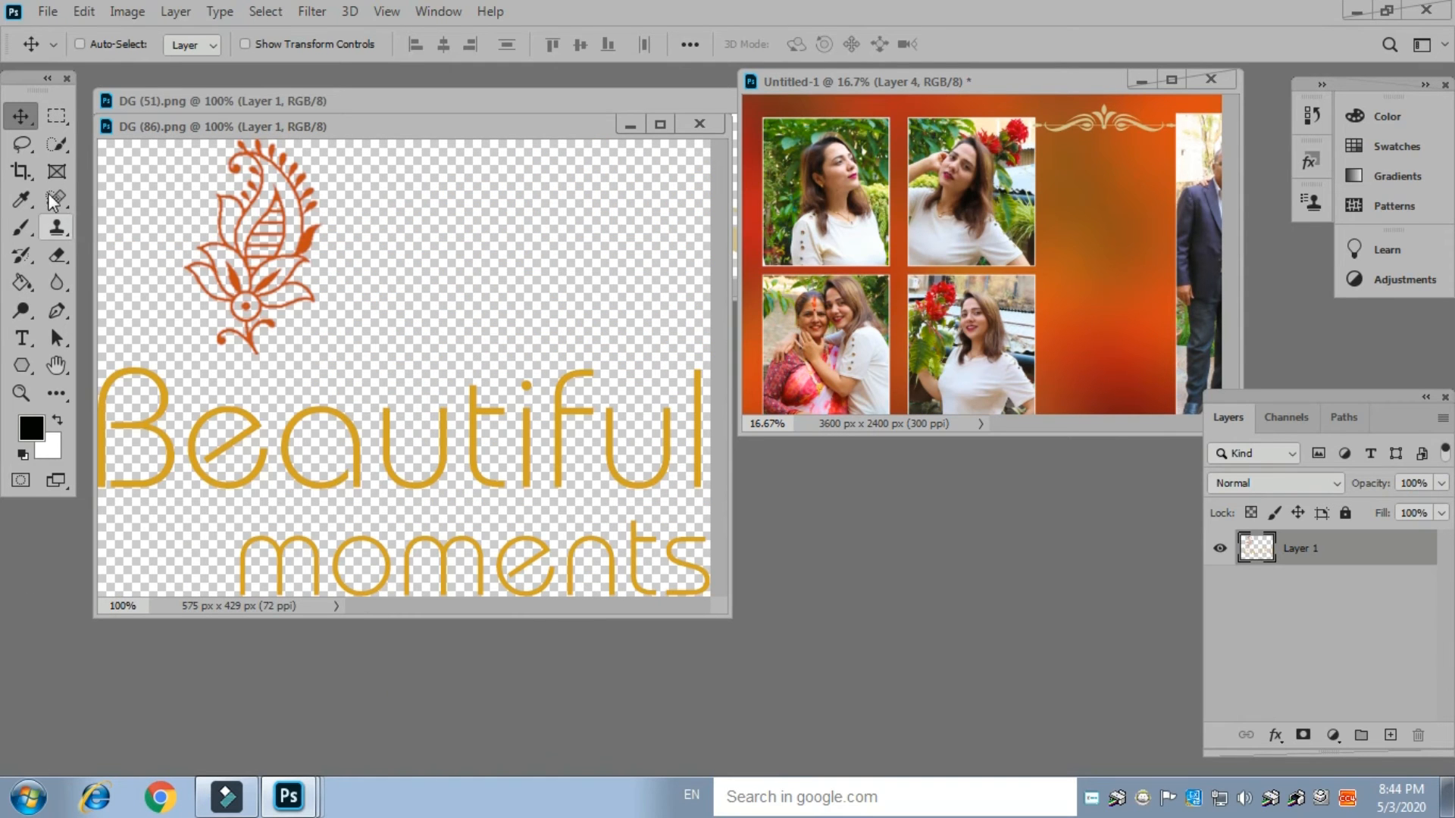
# Copy the "Beautiful moments" design into the composition and position it below the ornament, between the small frames and the family photo
pyautogui.click(15, 113)
pyautogui.moveTo(331, 444); pyautogui.dragTo(870, 325)
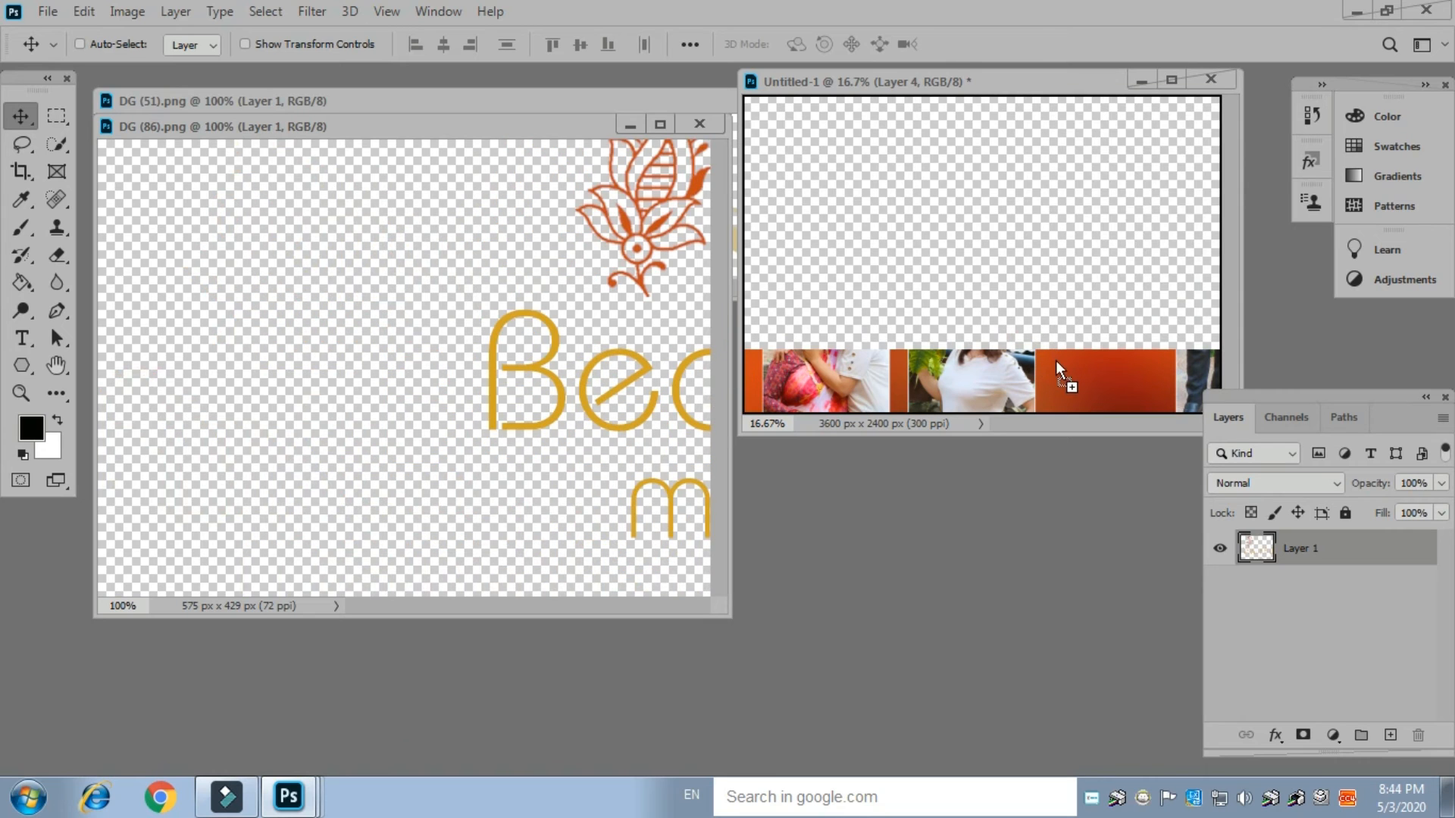
pyautogui.moveTo(1076, 361); pyautogui.dragTo(1071, 361)
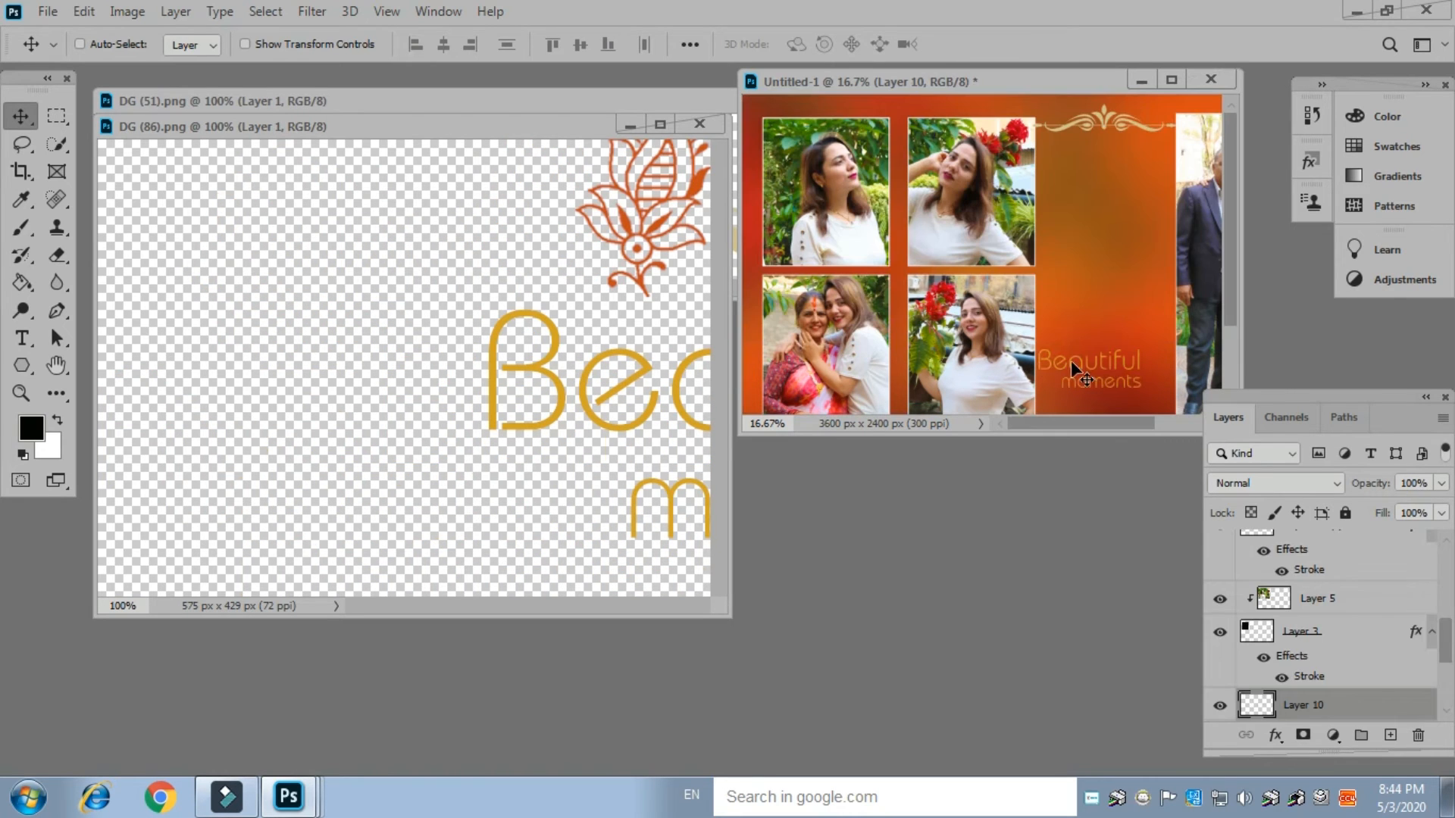
pyautogui.click(1172, 81)
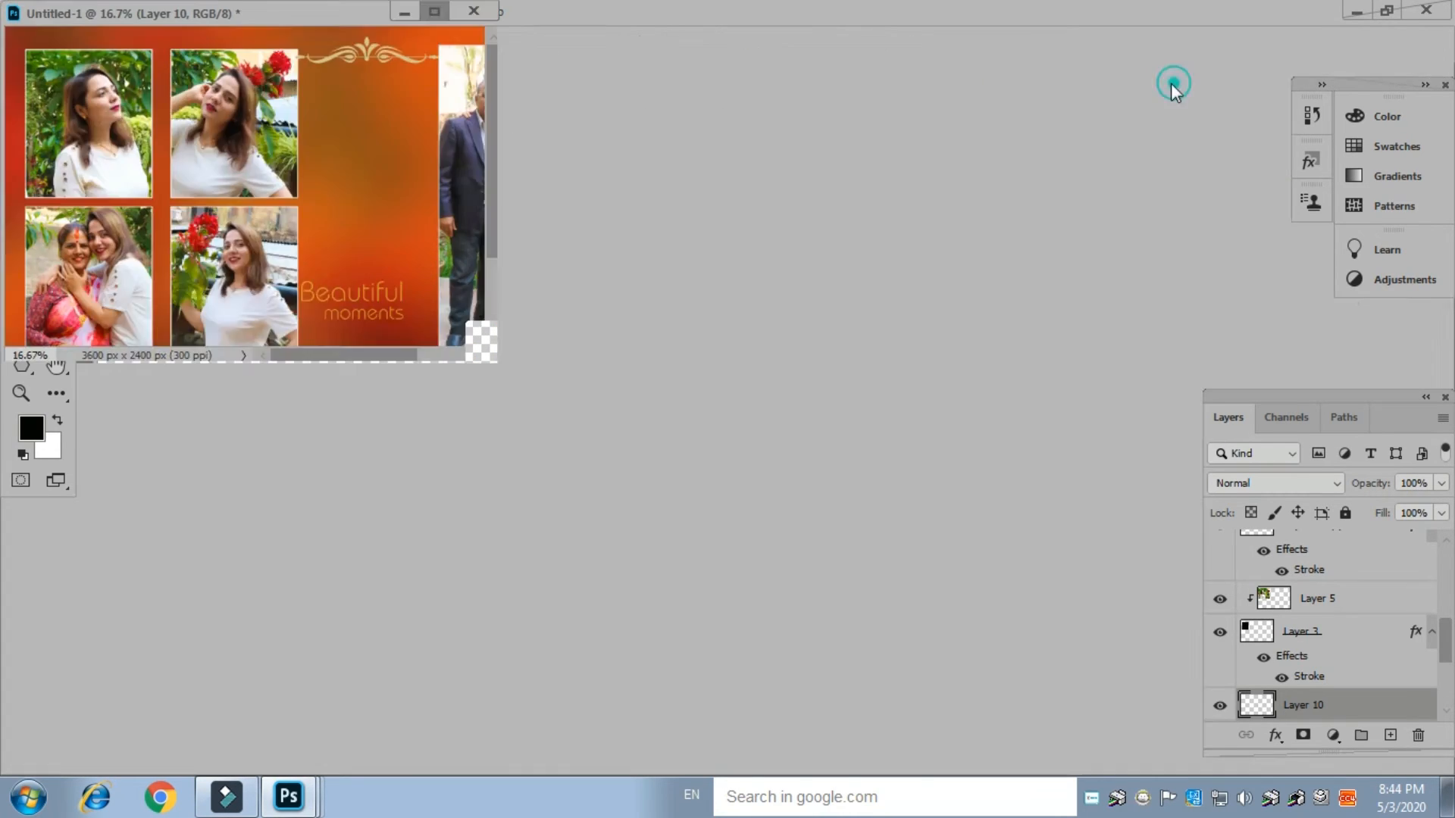
pyautogui.moveTo(737, 449); pyautogui.dragTo(747, 290)
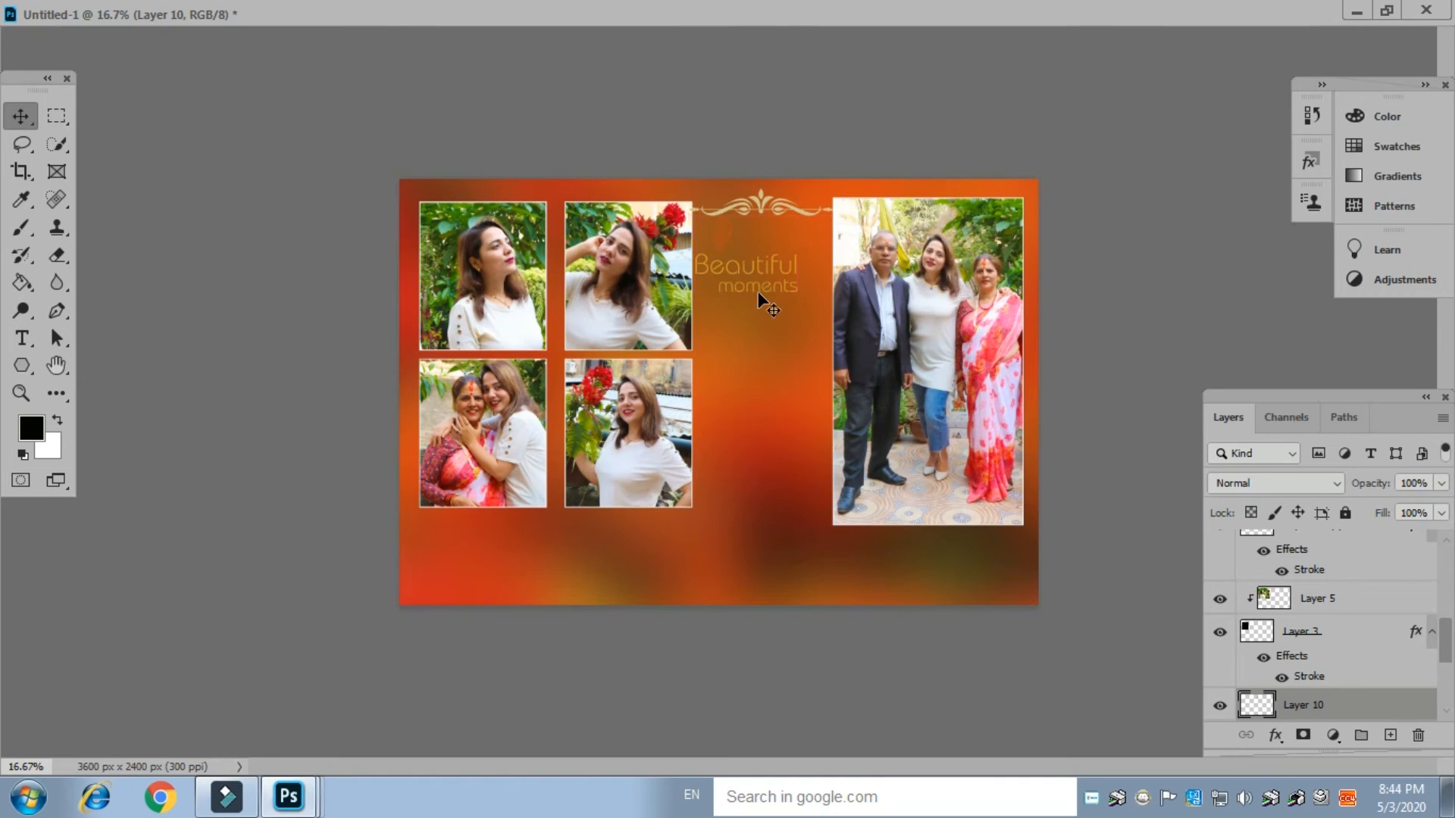
pyautogui.hotkey('shift', 'Right')
pyautogui.hotkey('shift', 'Right')
pyautogui.hotkey('shift', 'Right')
pyautogui.hotkey('shift', 'Right')
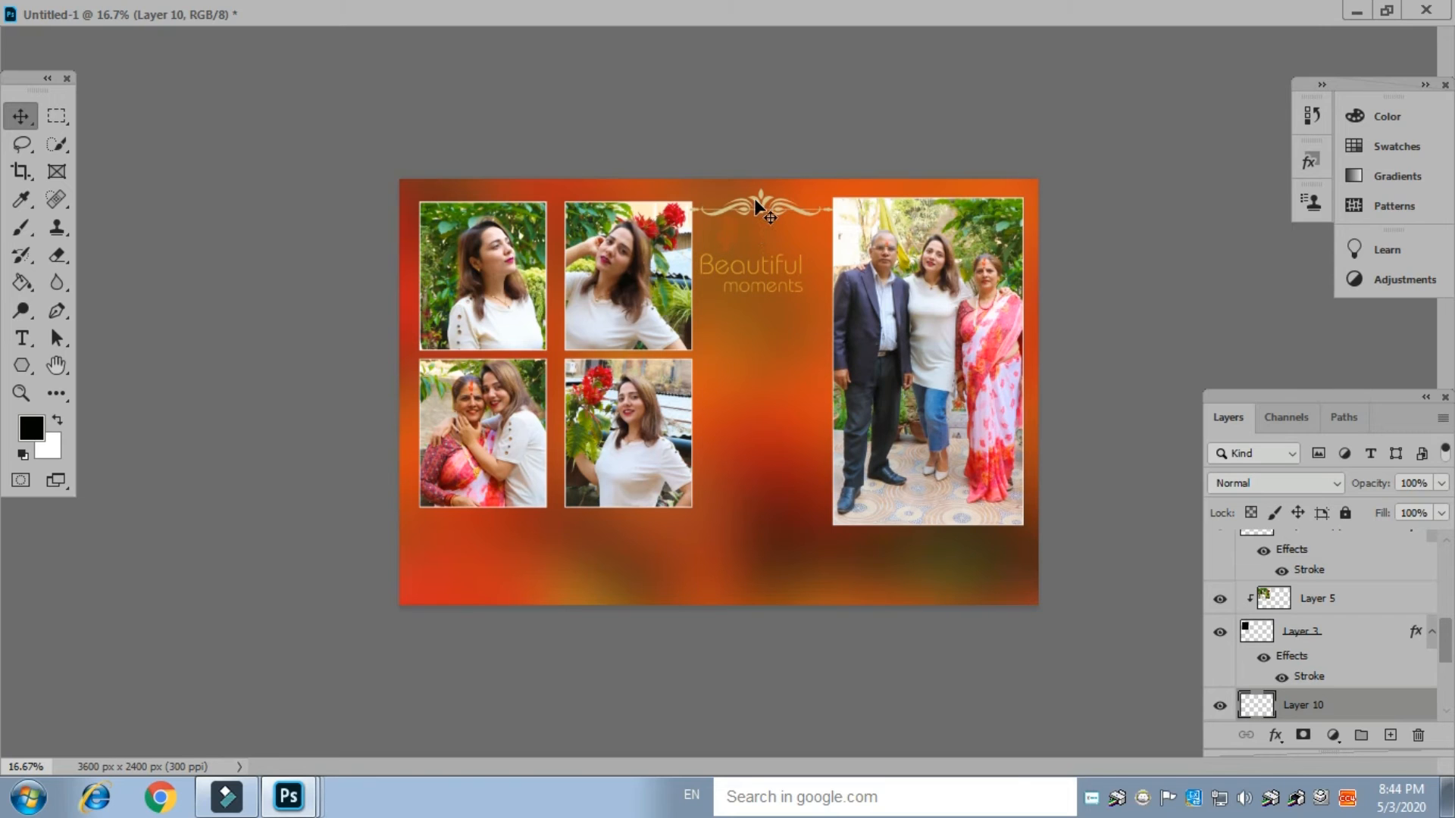
# Set the blend mode of the ornament's Layer 9 to Linear Dodge (Add)
pyautogui.rightClick(757, 204)
pyautogui.click(801, 219)
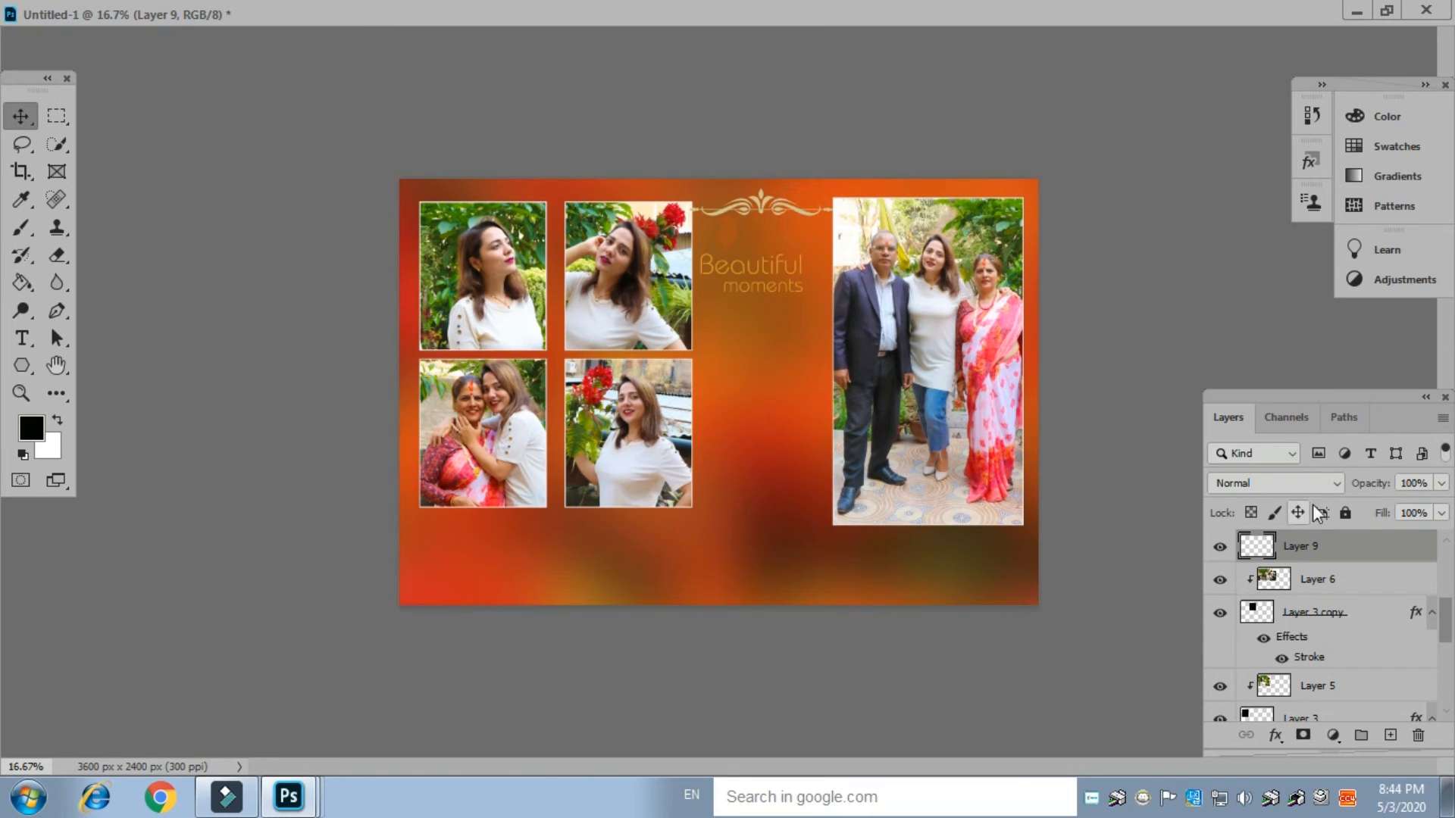
pyautogui.click(1336, 484)
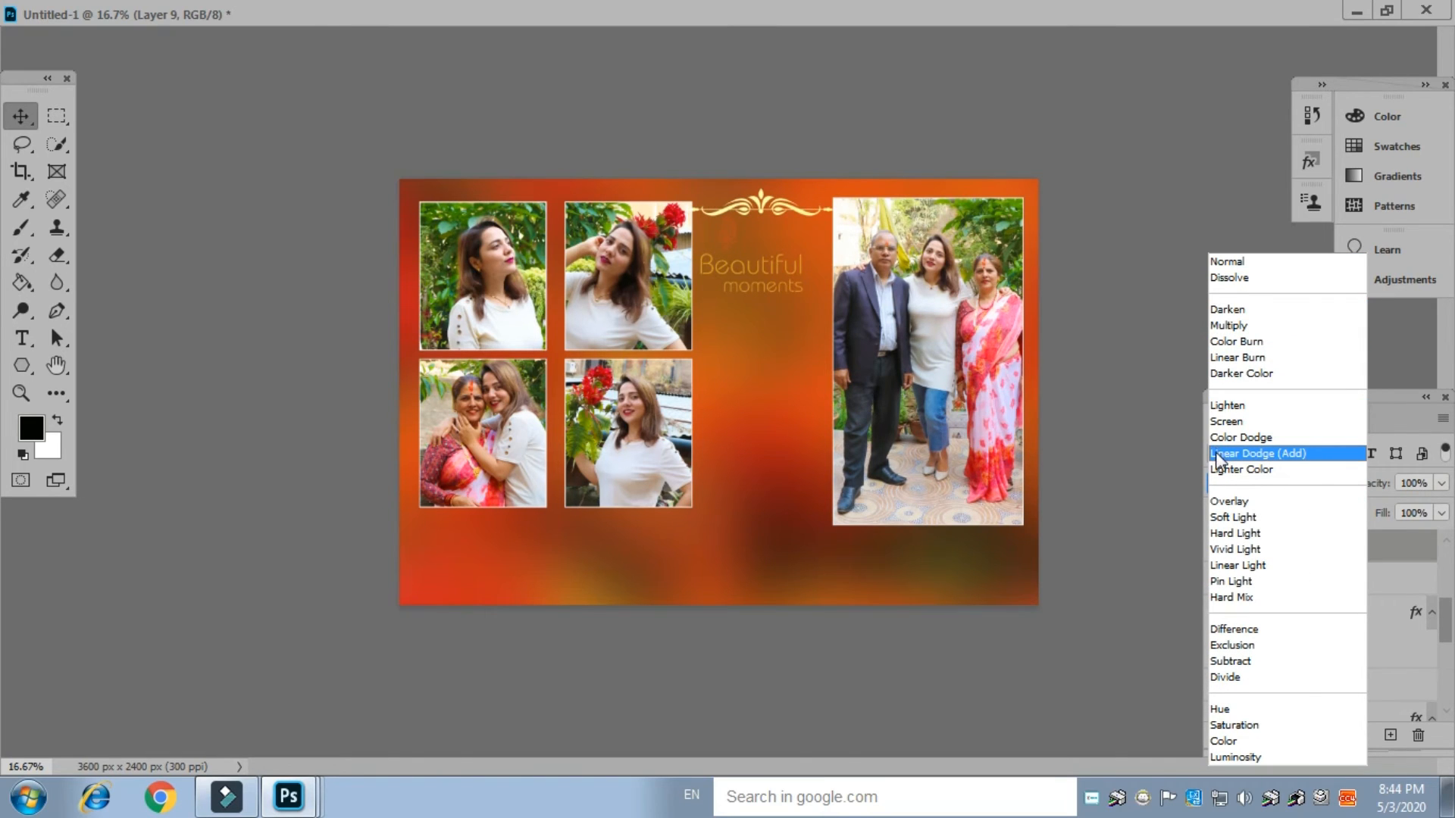
pyautogui.click(1258, 453)
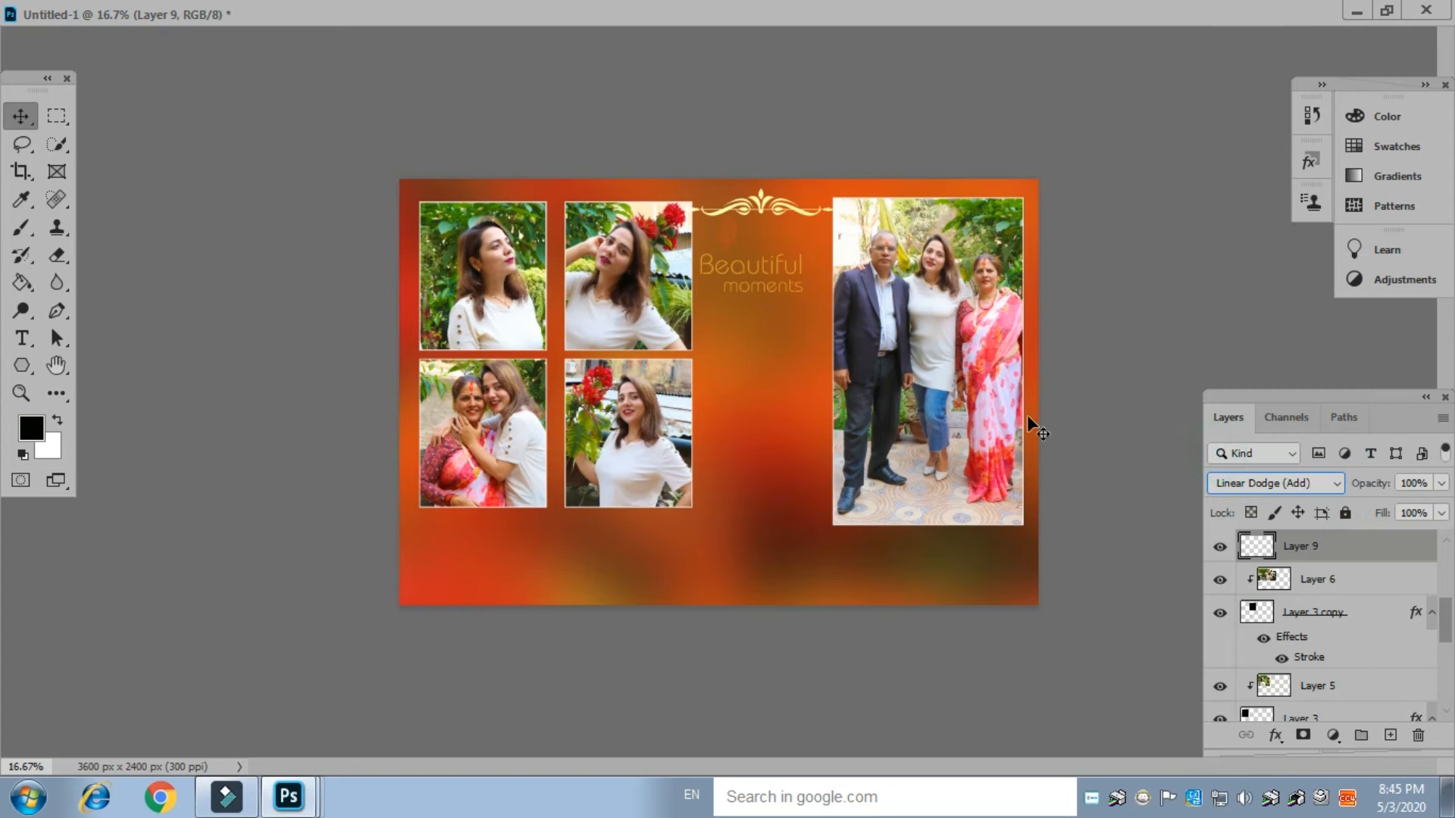
pyautogui.rightClick(745, 272)
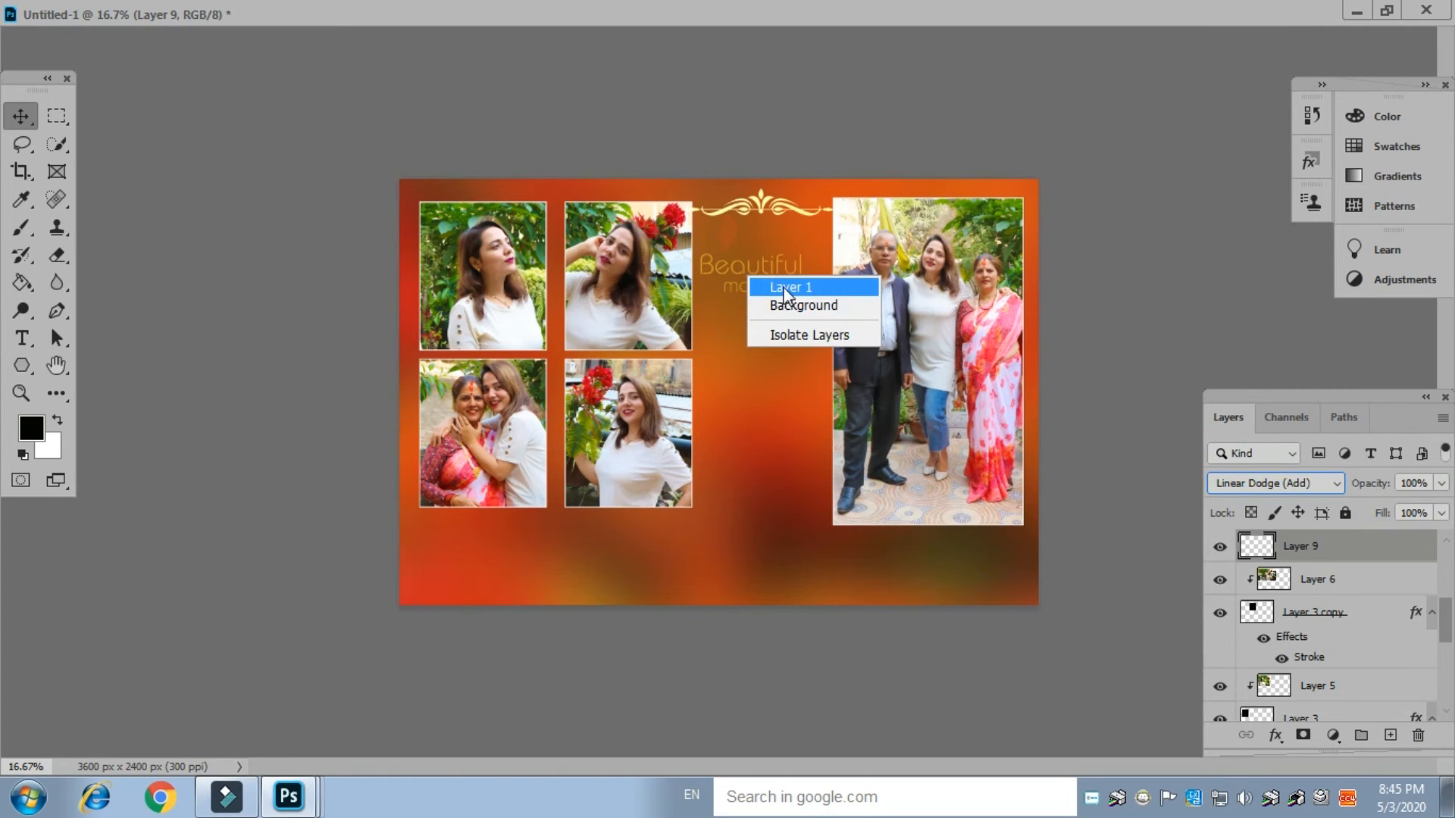
pyautogui.click(782, 285)
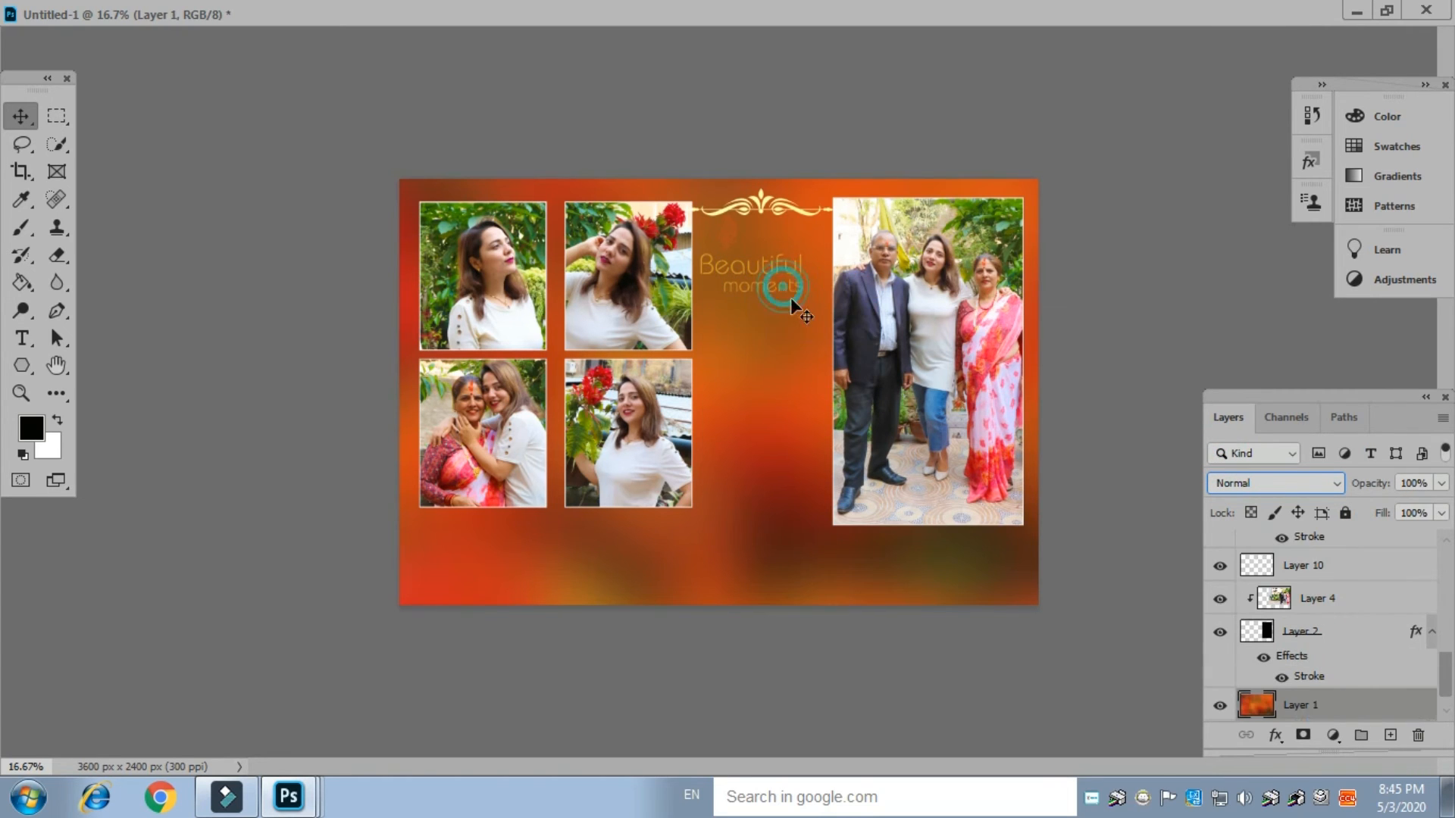
pyautogui.click(1336, 484)
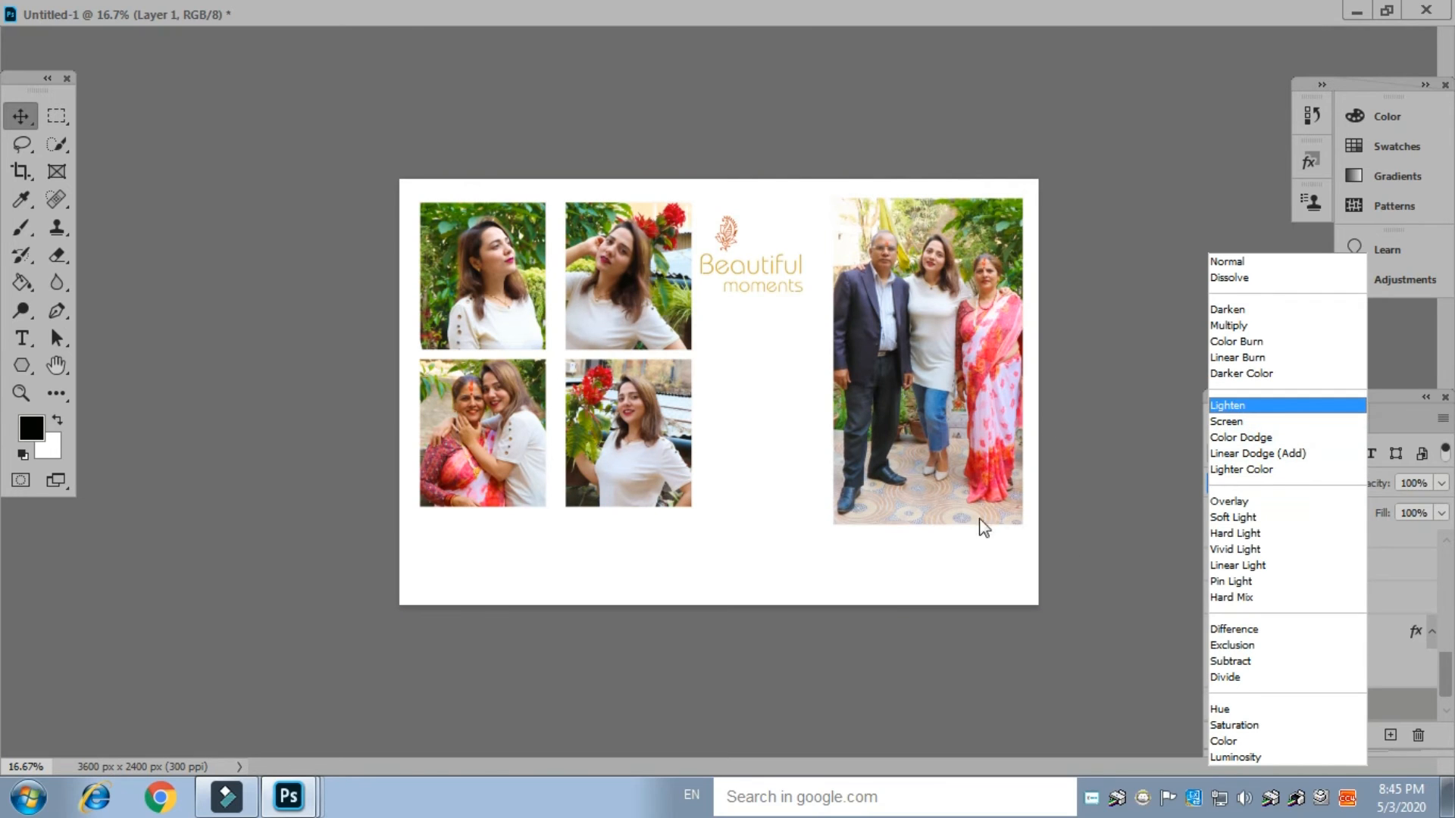
pyautogui.click(1153, 471)
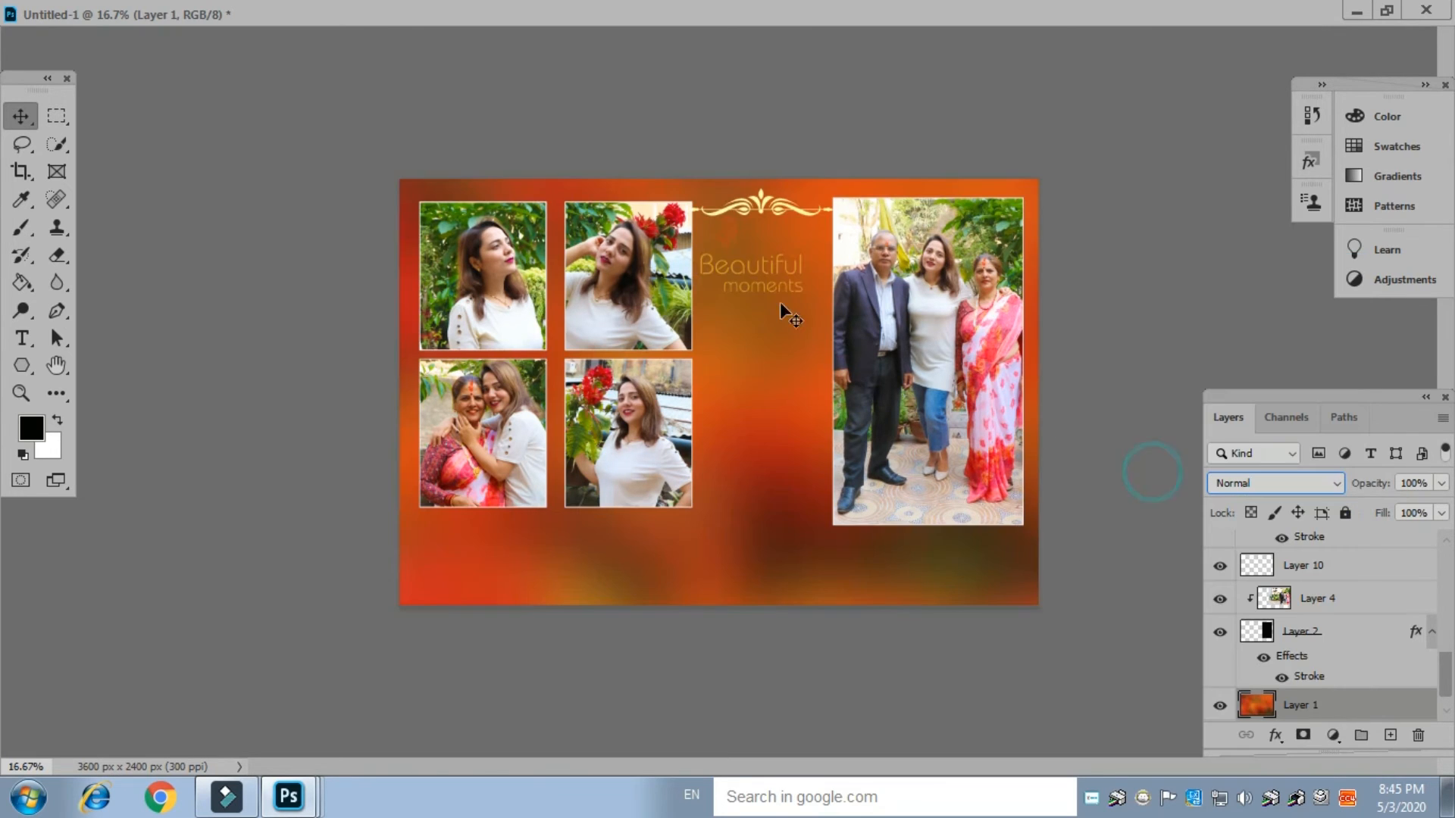
# Set the blend mode of the "Beautiful moments" text on Layer 10 to Linear Burn
pyautogui.rightClick(720, 274)
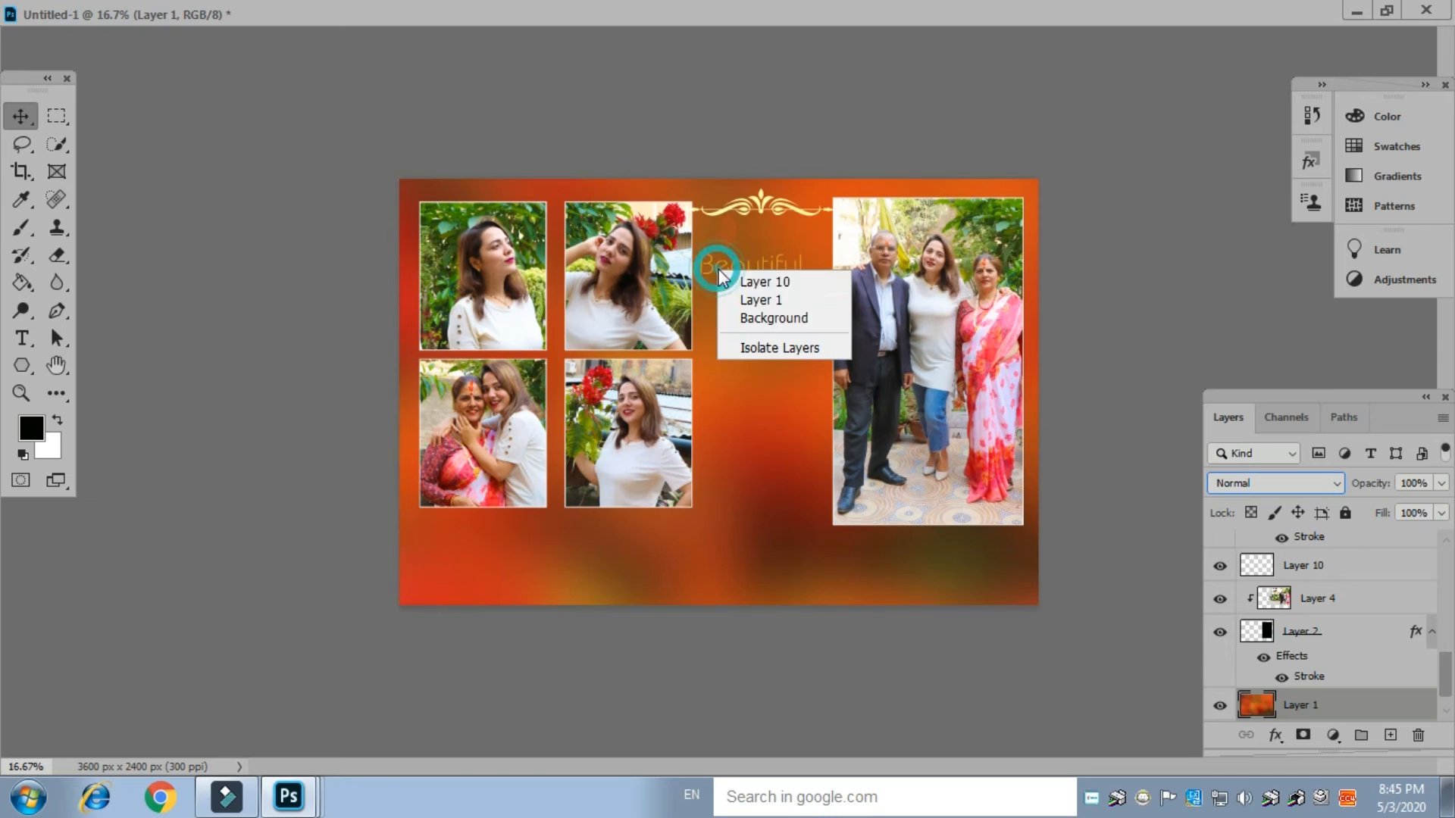
pyautogui.click(768, 283)
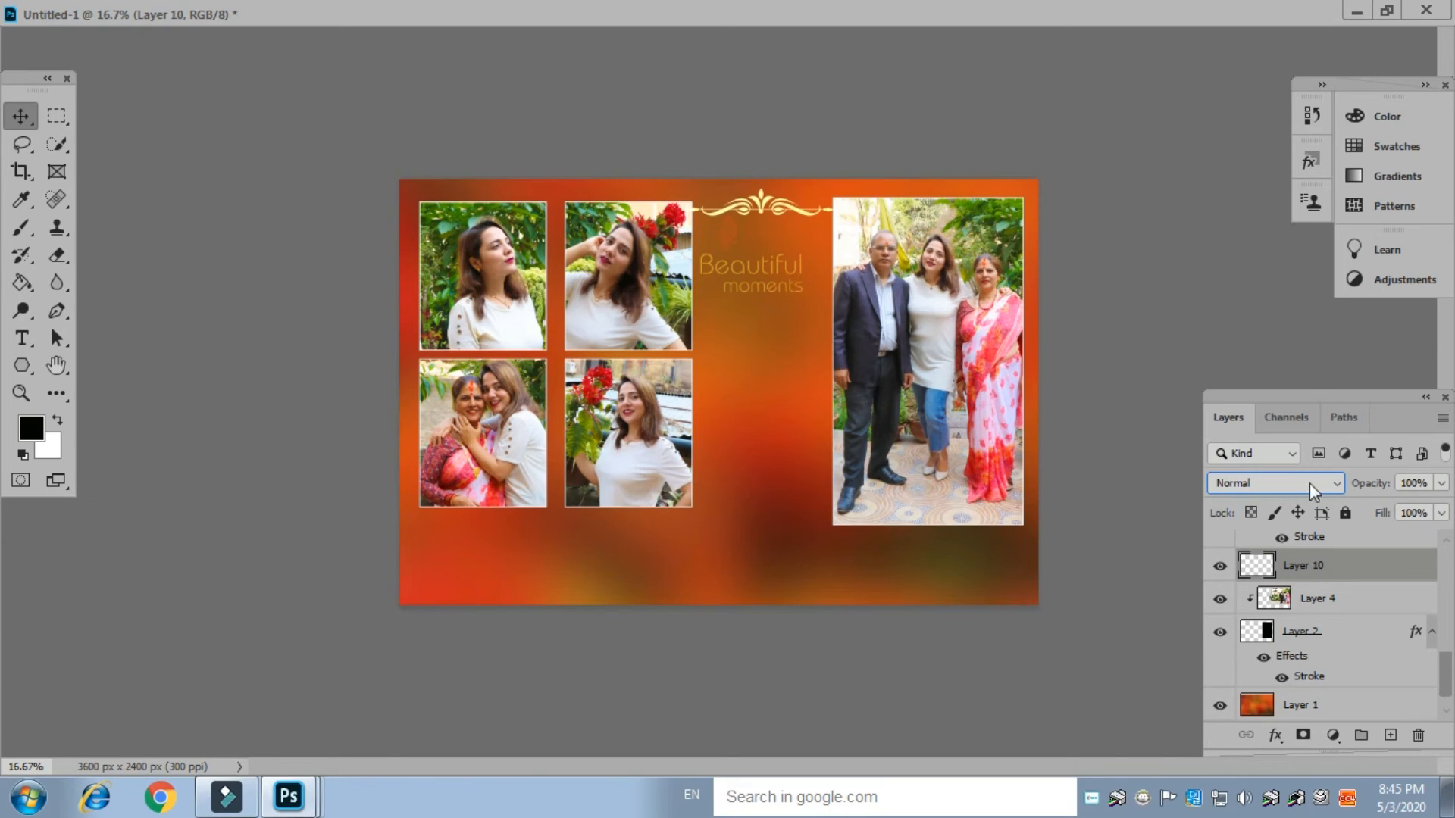
pyautogui.click(1335, 484)
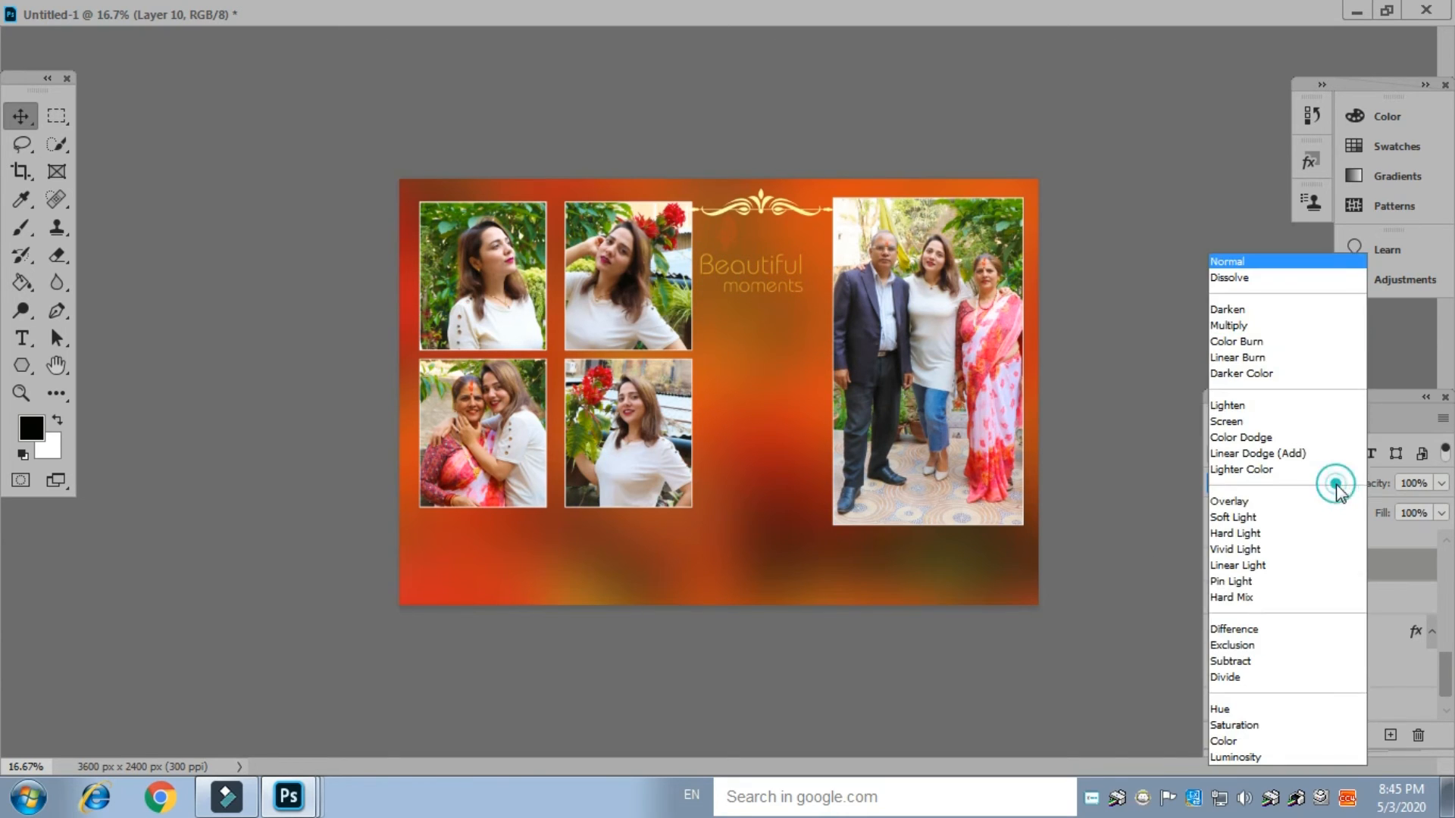
pyautogui.click(1239, 360)
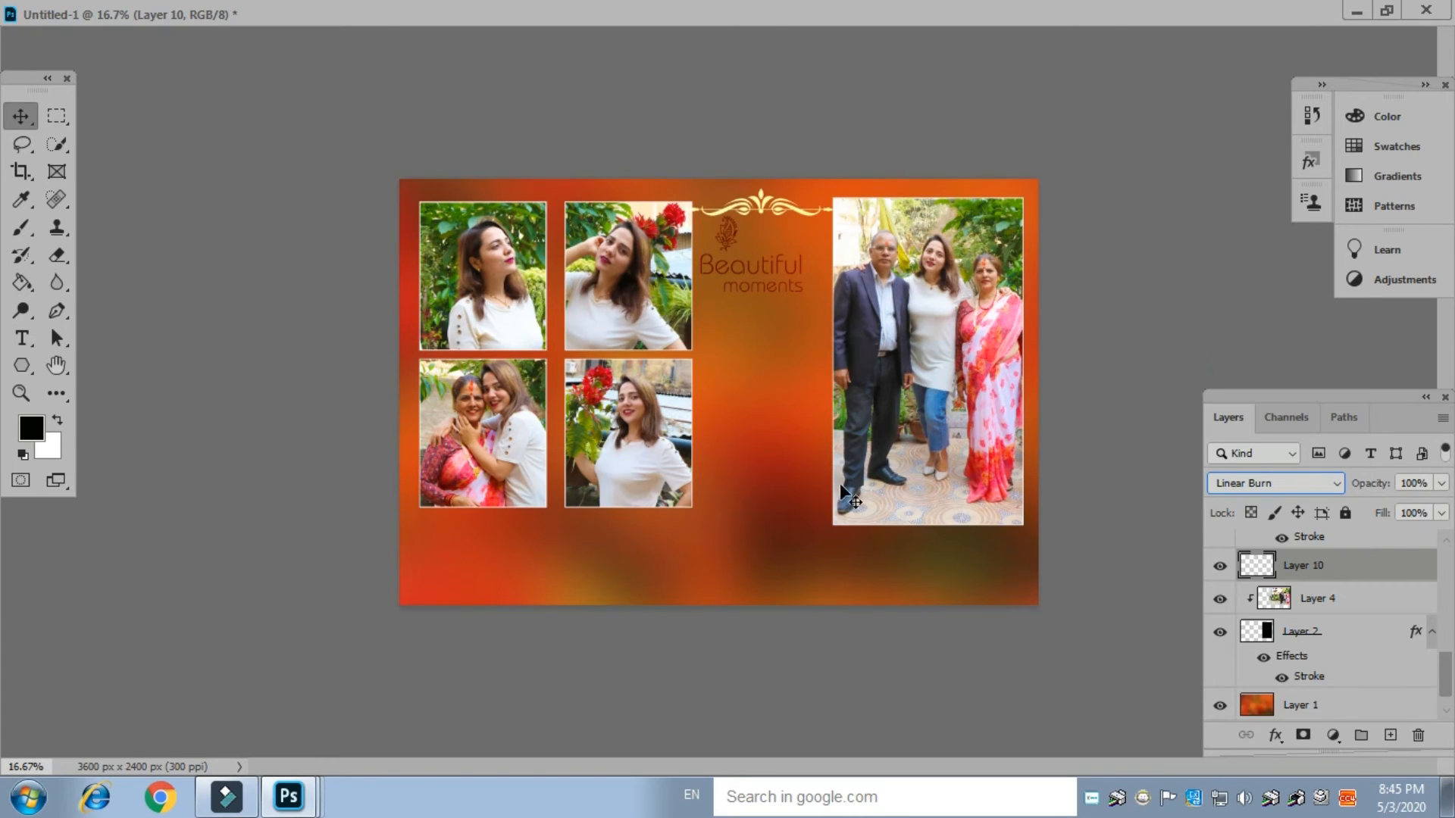
# Enlarge the "Beautiful moments" design slightly and move it below the lower-left small frame
pyautogui.press('ctrl')
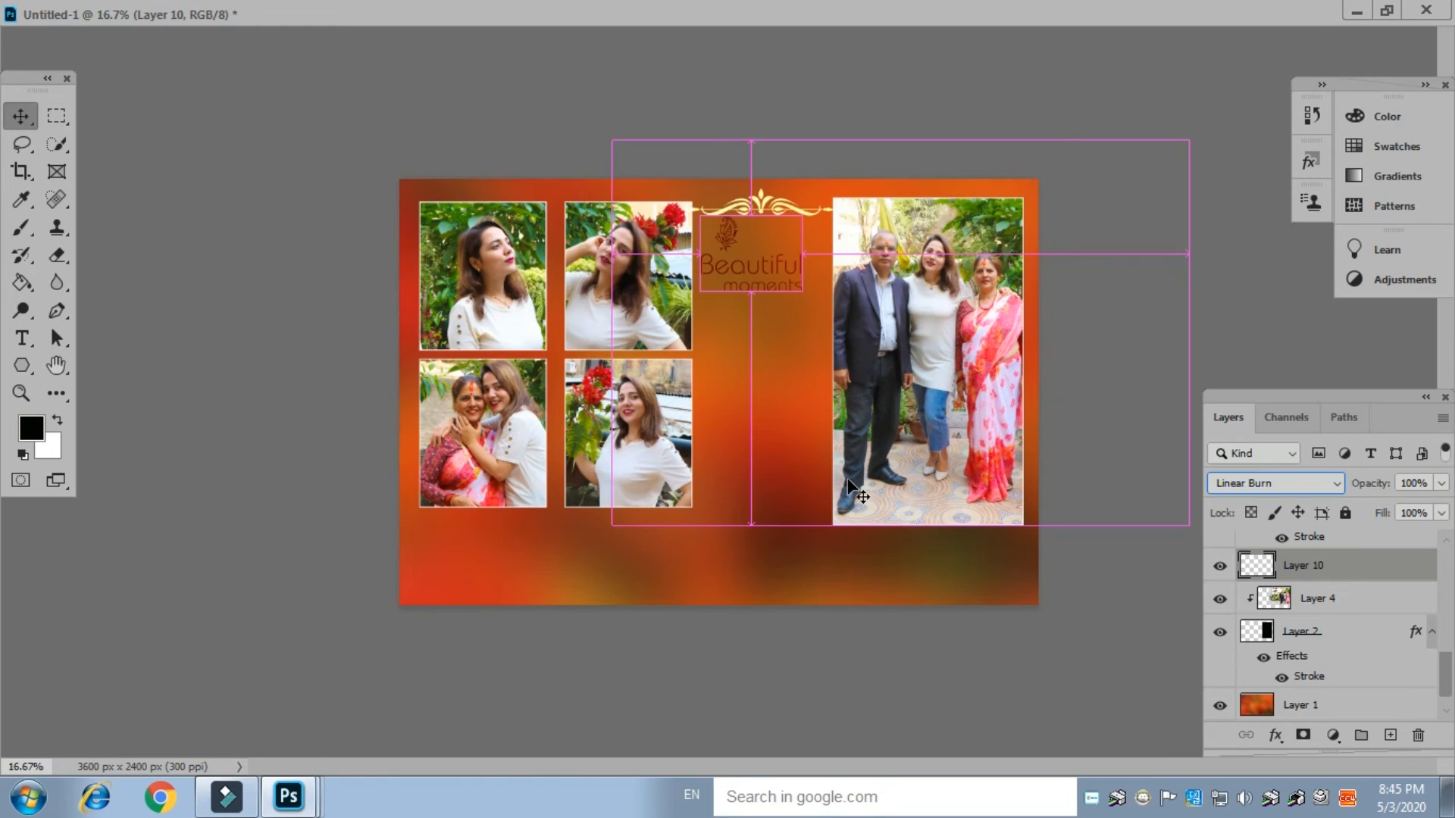
pyautogui.hotkey('ctrl', 't')
pyautogui.moveTo(805, 291)
pyautogui.mouseDown()
pyautogui.moveTo(831, 317)
pyautogui.moveTo(823, 307)
pyautogui.mouseUp()
pyautogui.press('Return')
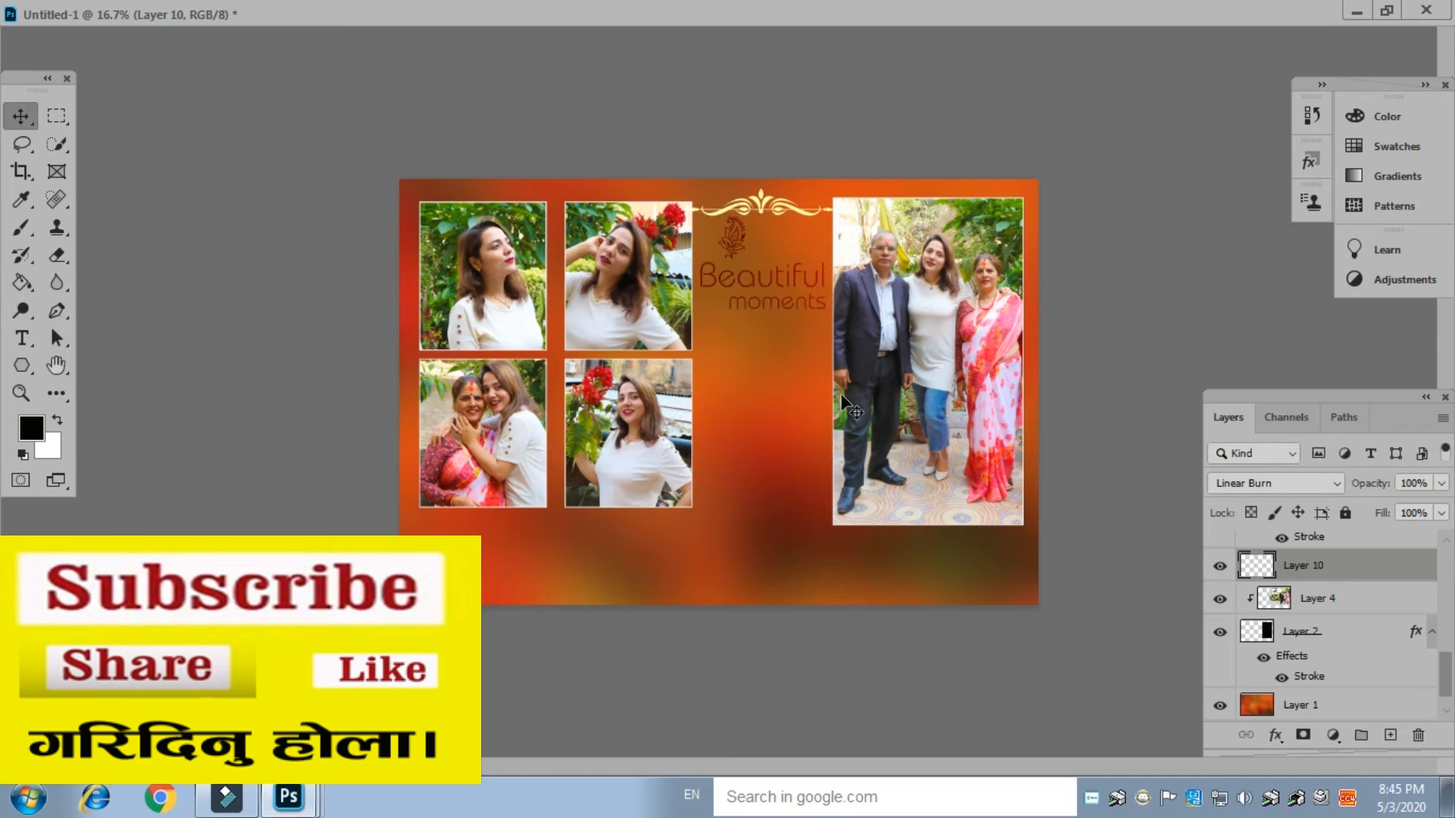
pyautogui.moveTo(769, 280); pyautogui.dragTo(507, 571)
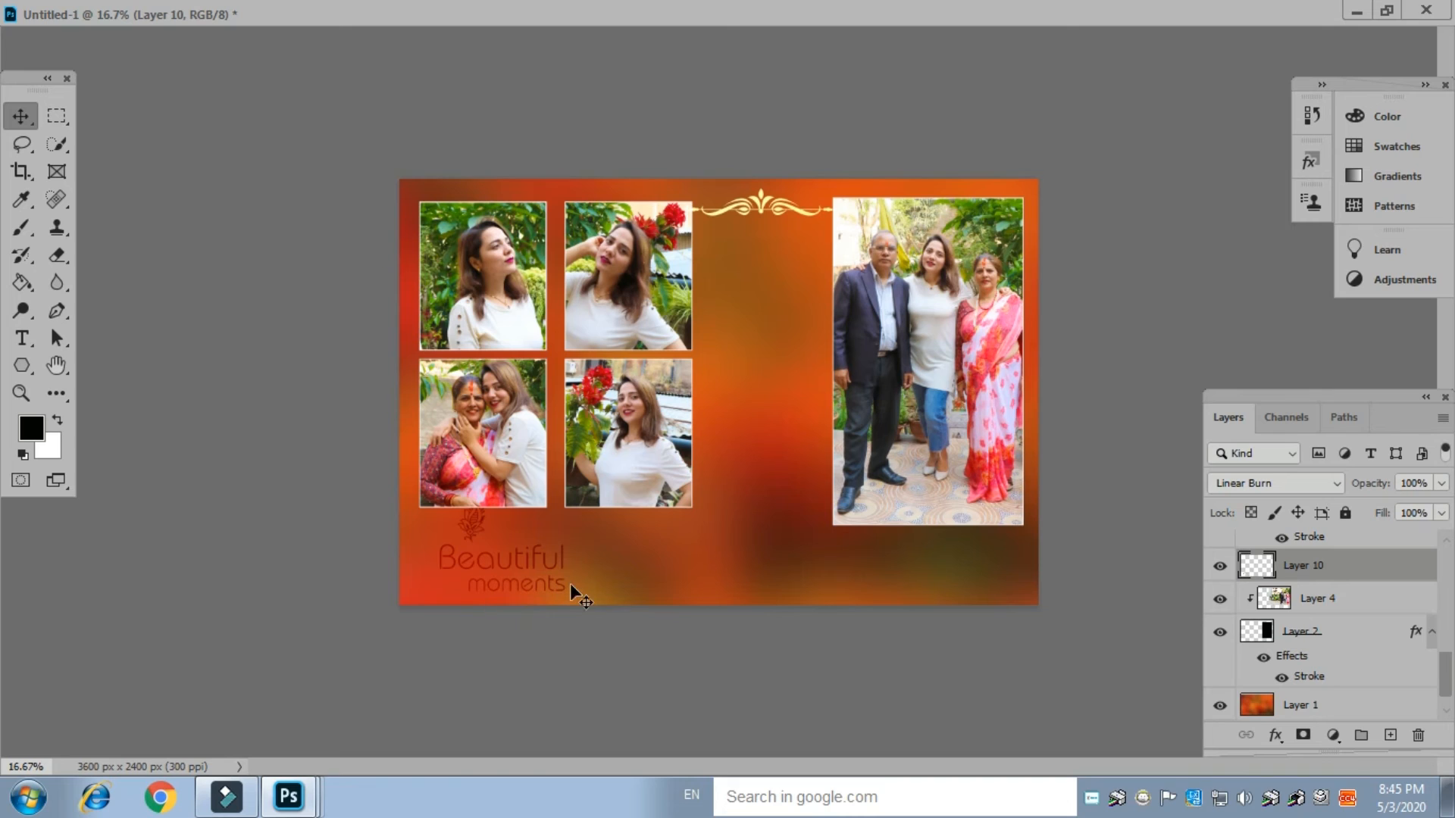
# Shrink the "Beautiful moments" design into the lower part of the gap beside the family photo and set its blend mode to Screen
pyautogui.click(588, 571)
pyautogui.hotkey('ctrl', 't')
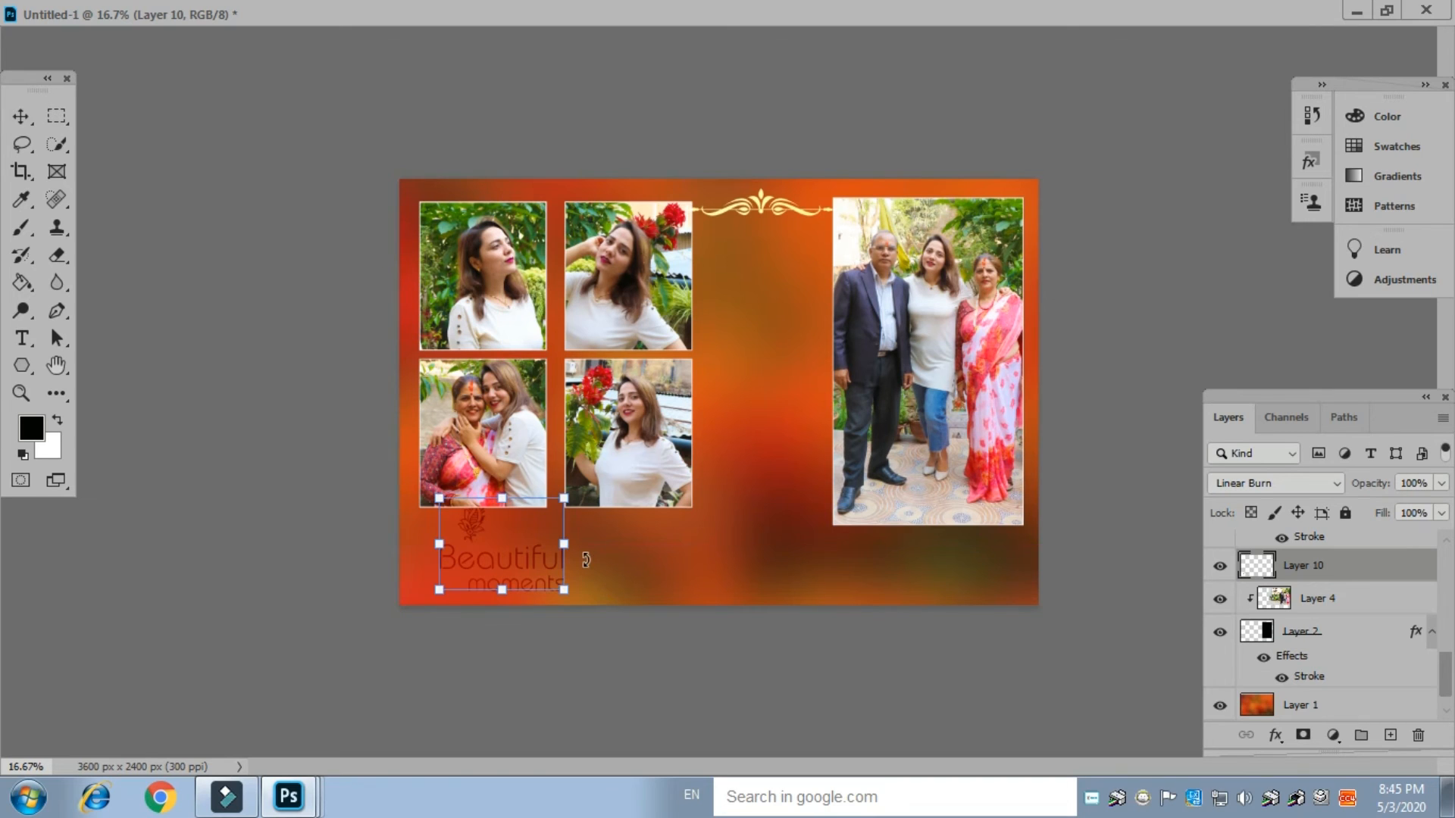
pyautogui.moveTo(564, 497); pyautogui.dragTo(546, 512)
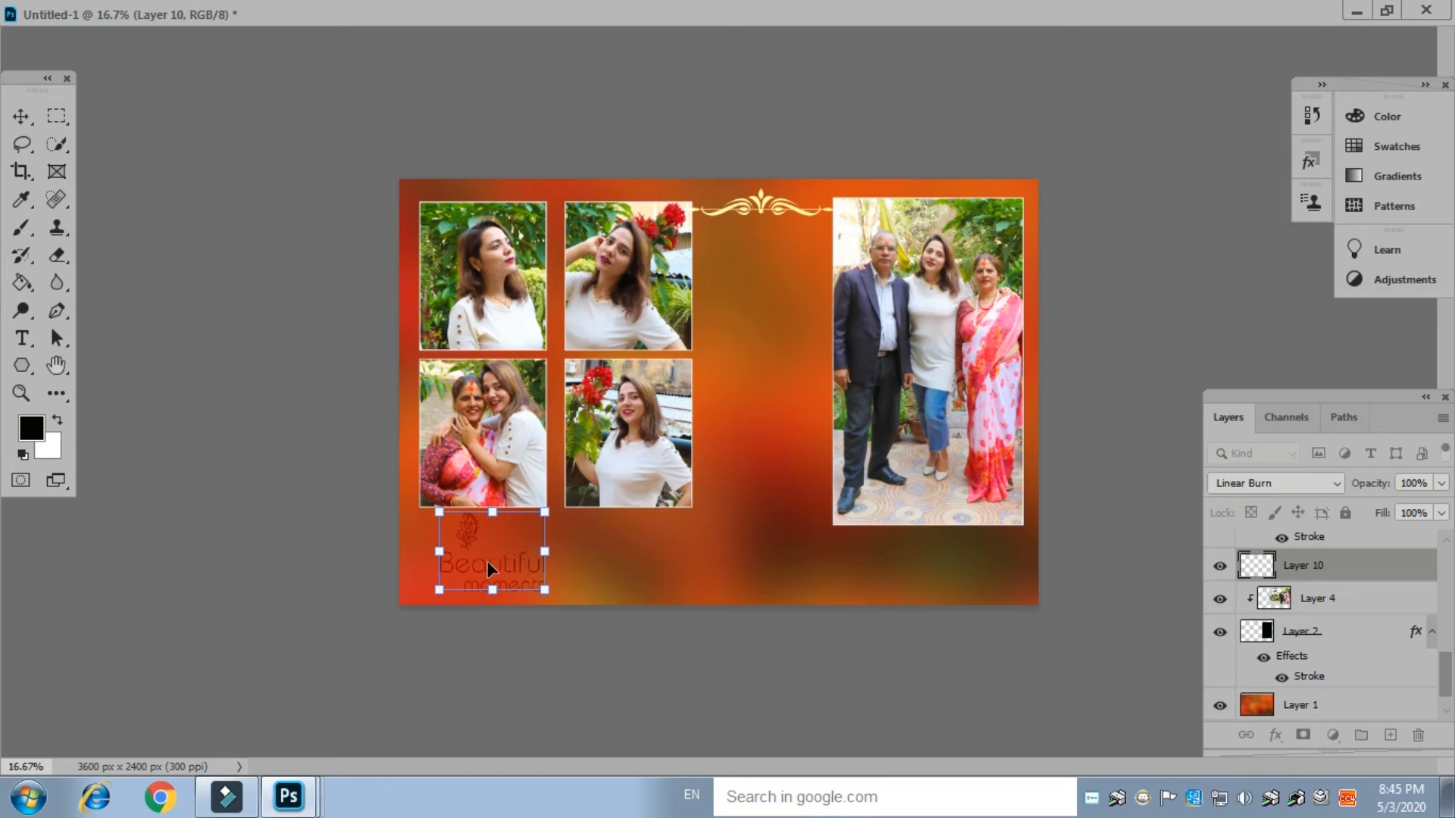
pyautogui.moveTo(505, 584); pyautogui.dragTo(756, 553)
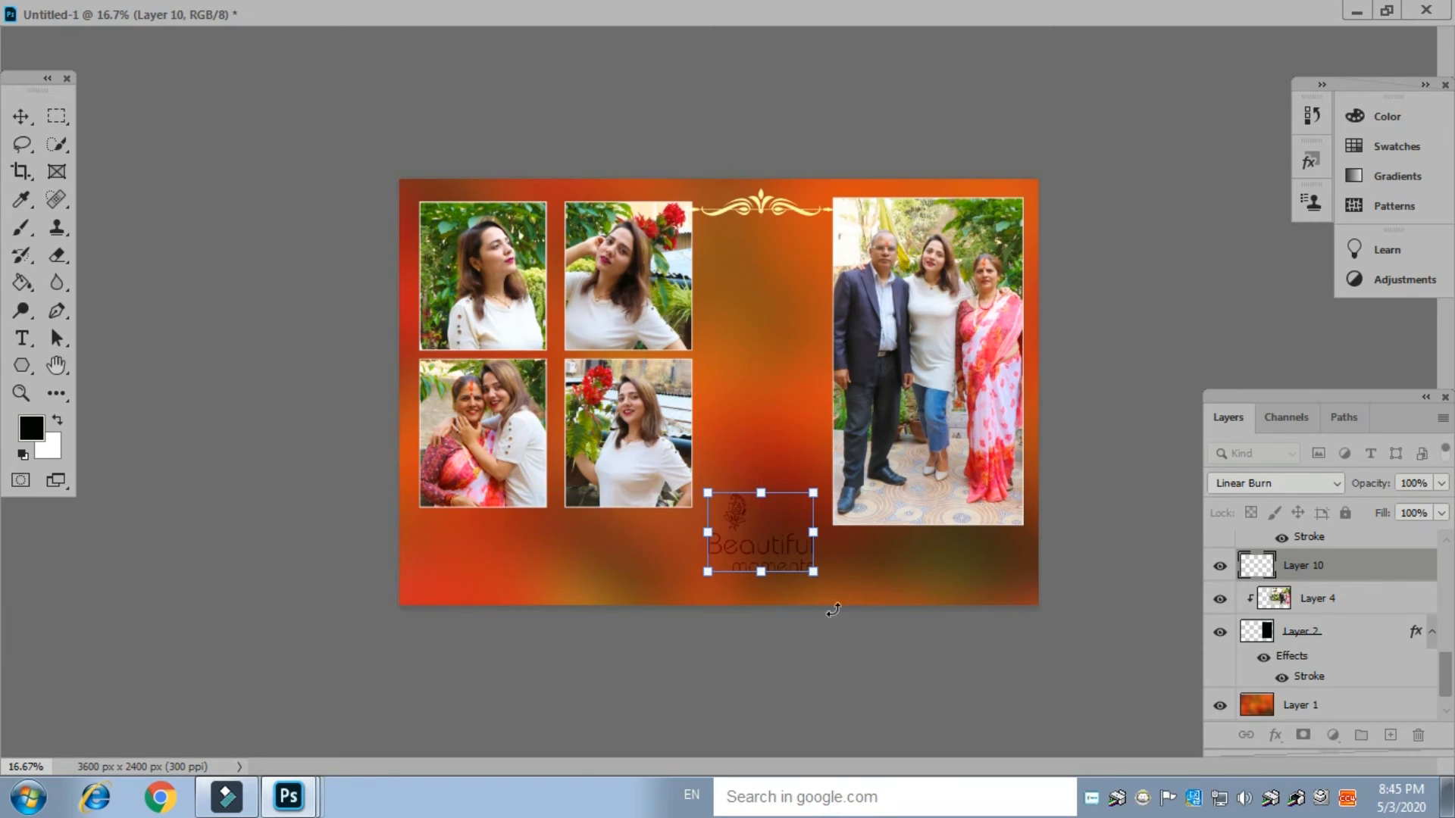
pyautogui.press('Return')
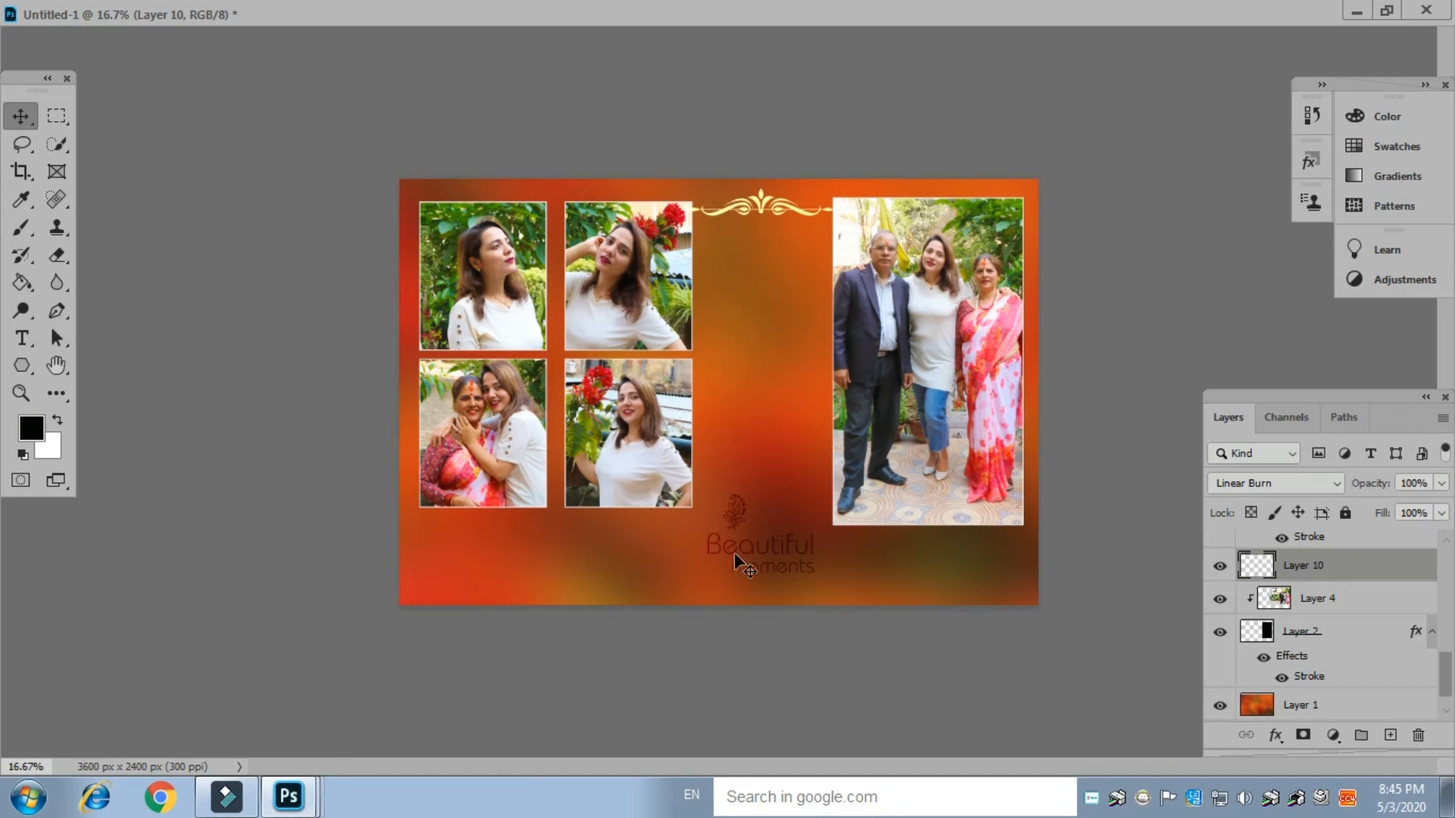
pyautogui.click(1334, 485)
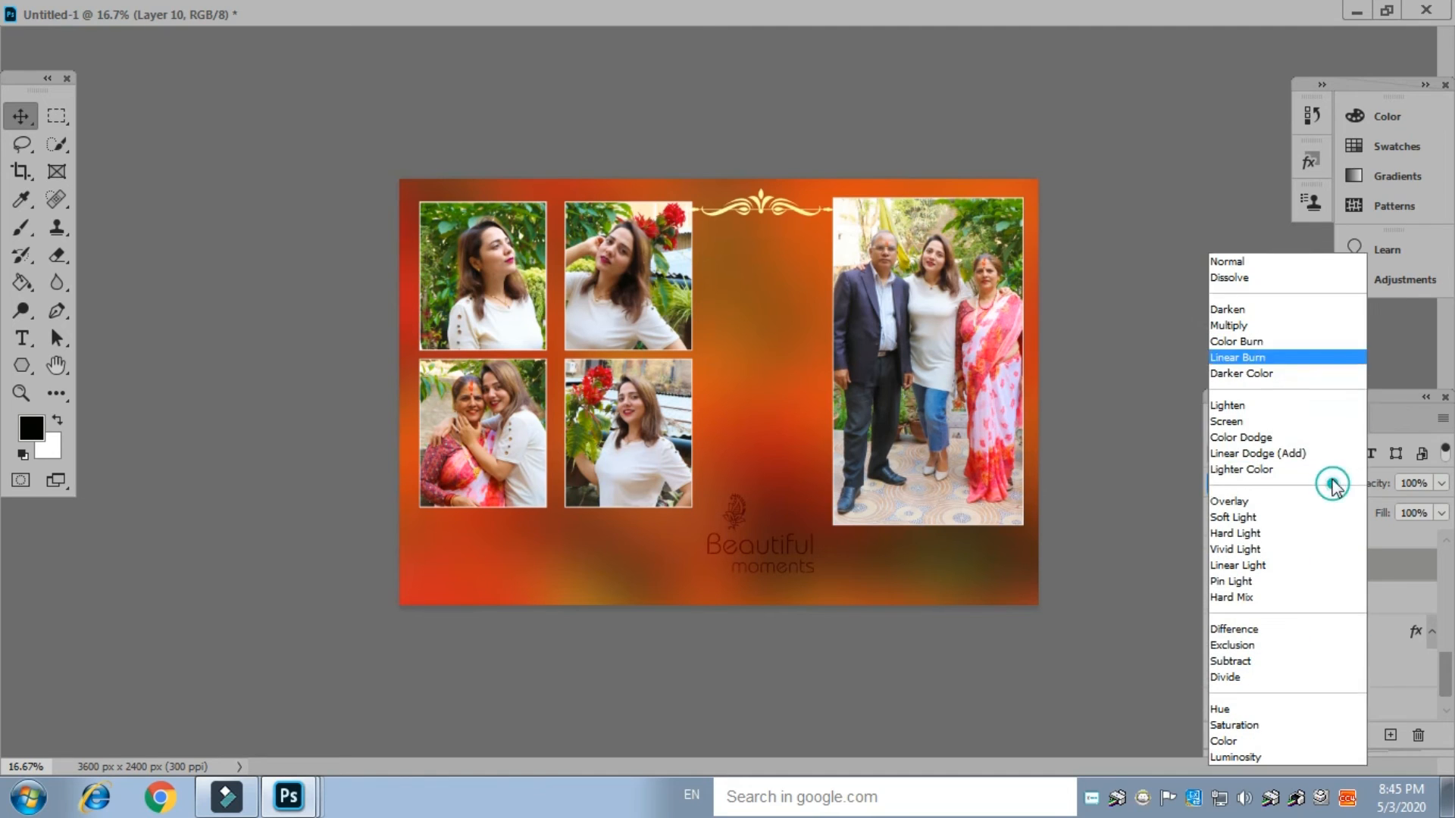
pyautogui.click(1239, 422)
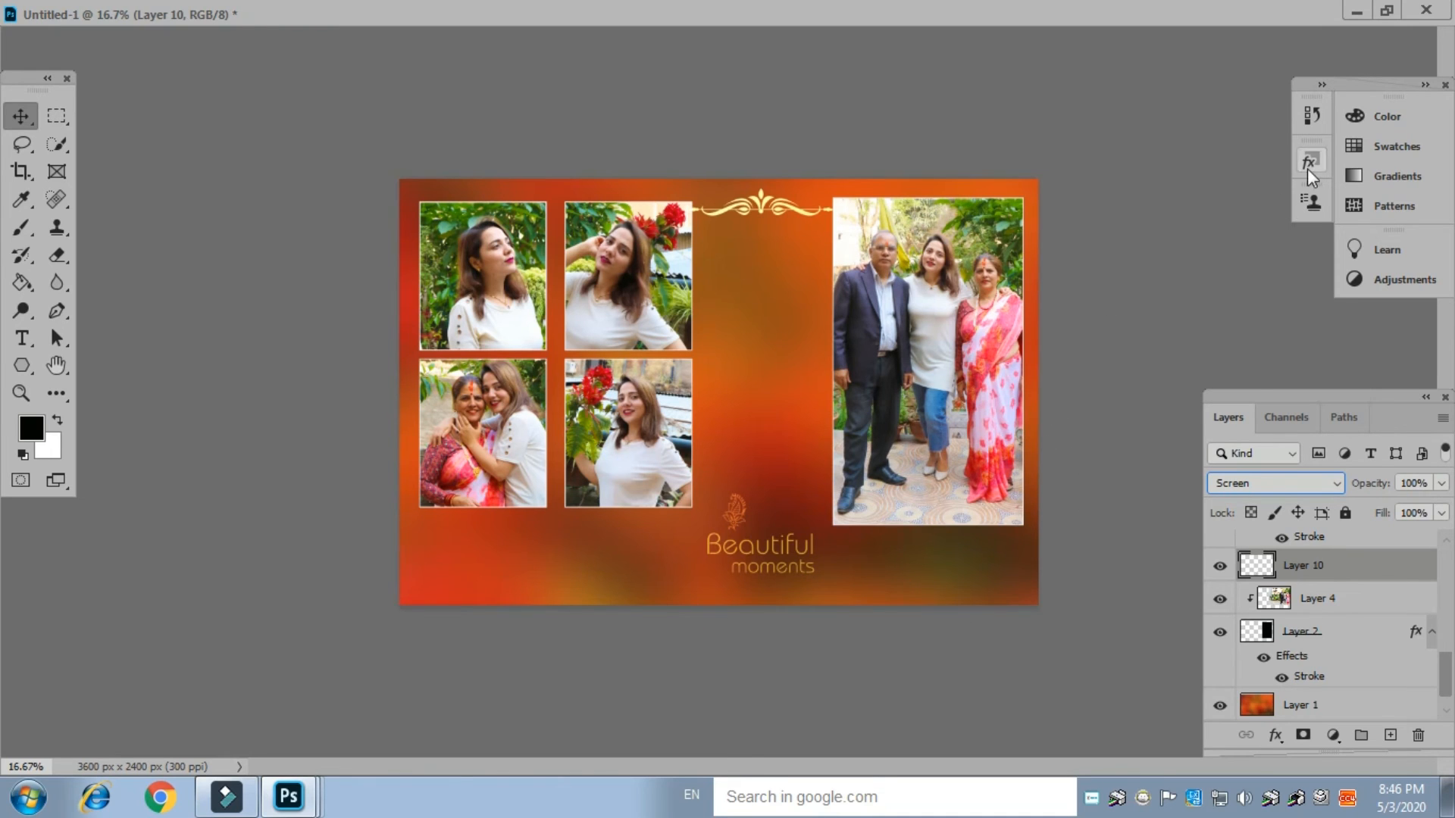
# Close the source images DG (86).png and DG (51).png, keeping the composition open
pyautogui.click(1384, 15)
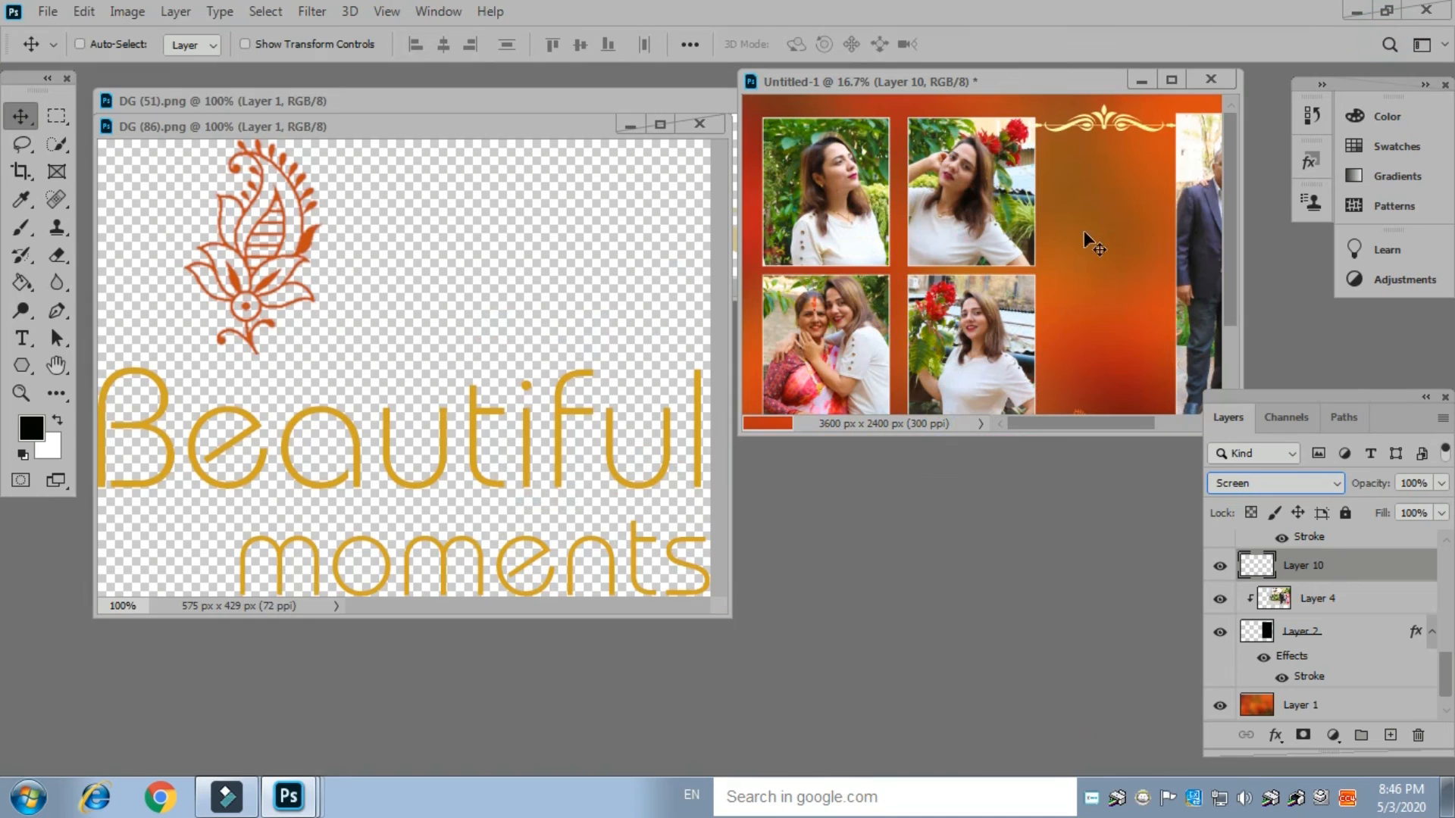
pyautogui.doubleClick(886, 535)
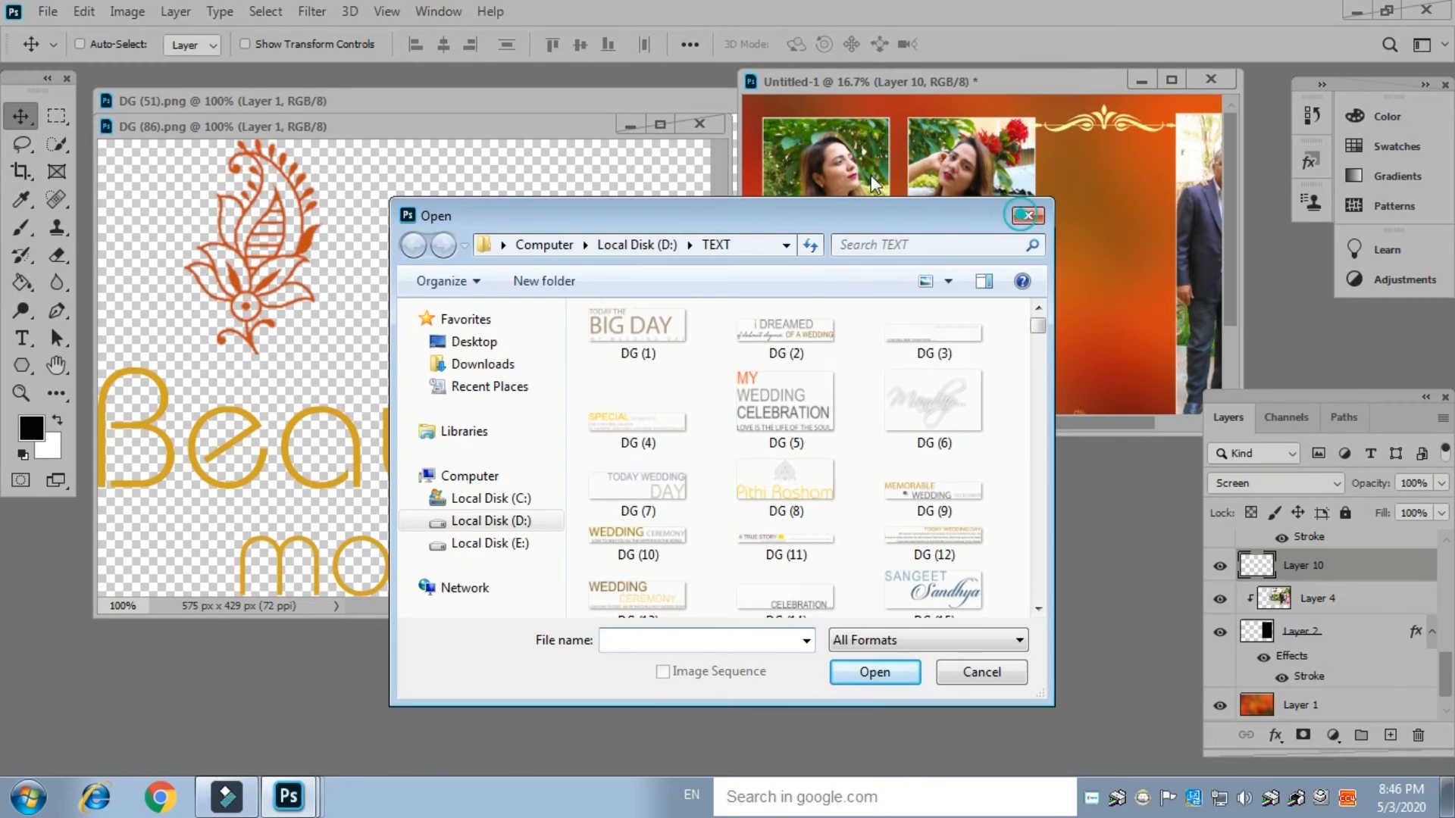
pyautogui.click(1026, 218)
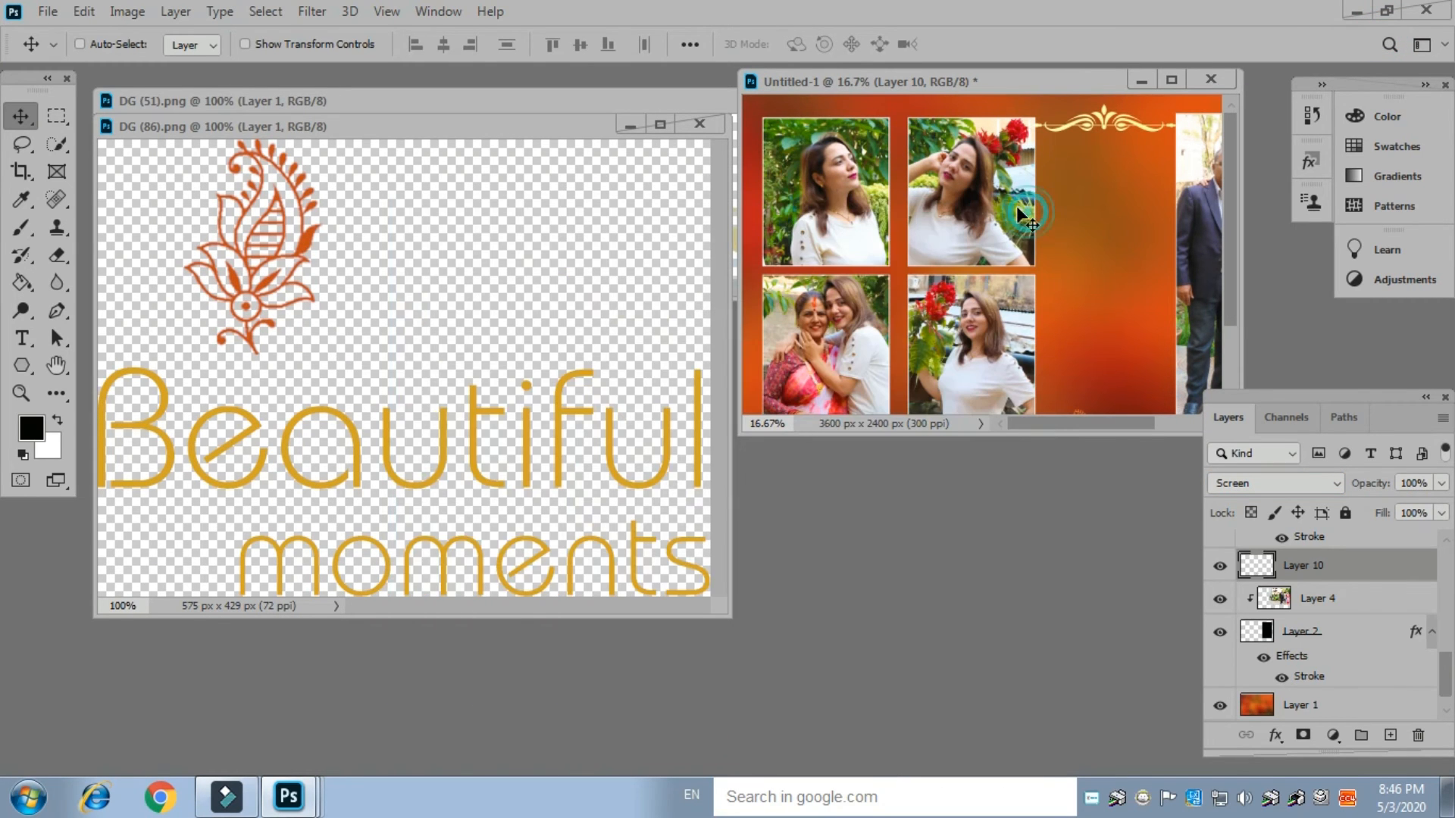
pyautogui.click(700, 122)
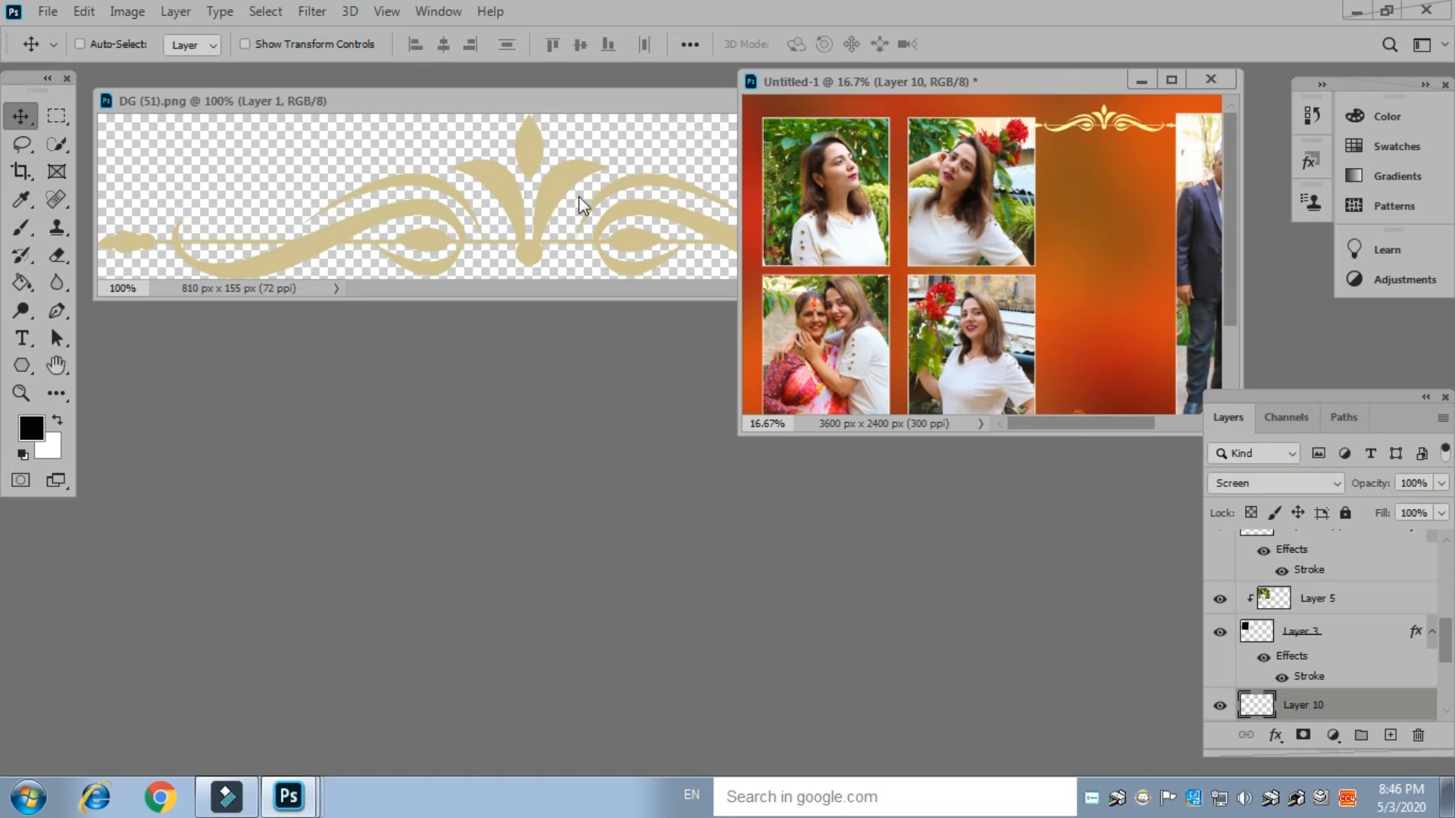
pyautogui.click(606, 101)
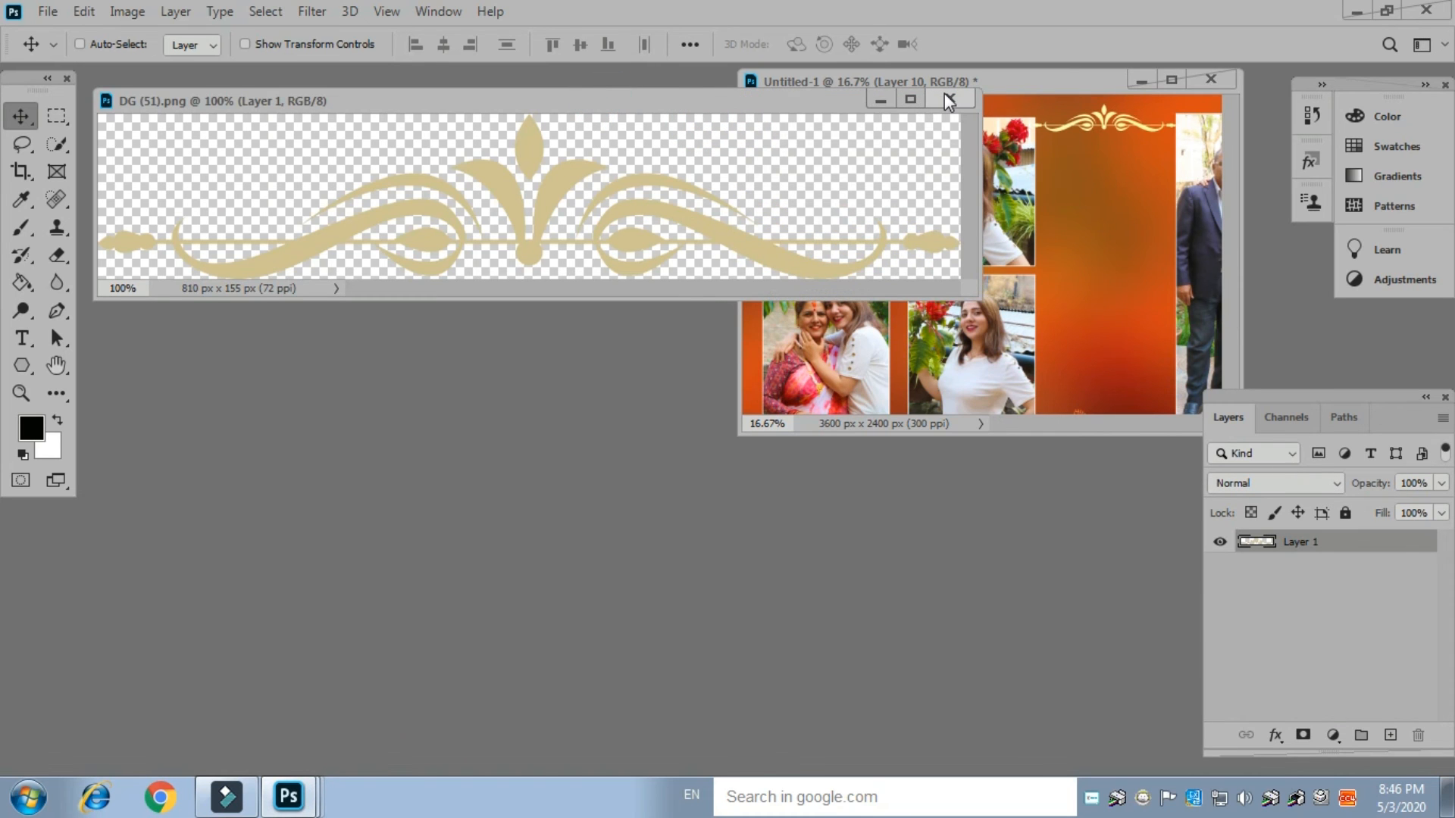
pyautogui.click(949, 99)
# Open 17.psd from the flower folder on Local Disk (D:) without resolving its missing font
pyautogui.doubleClick(512, 310)
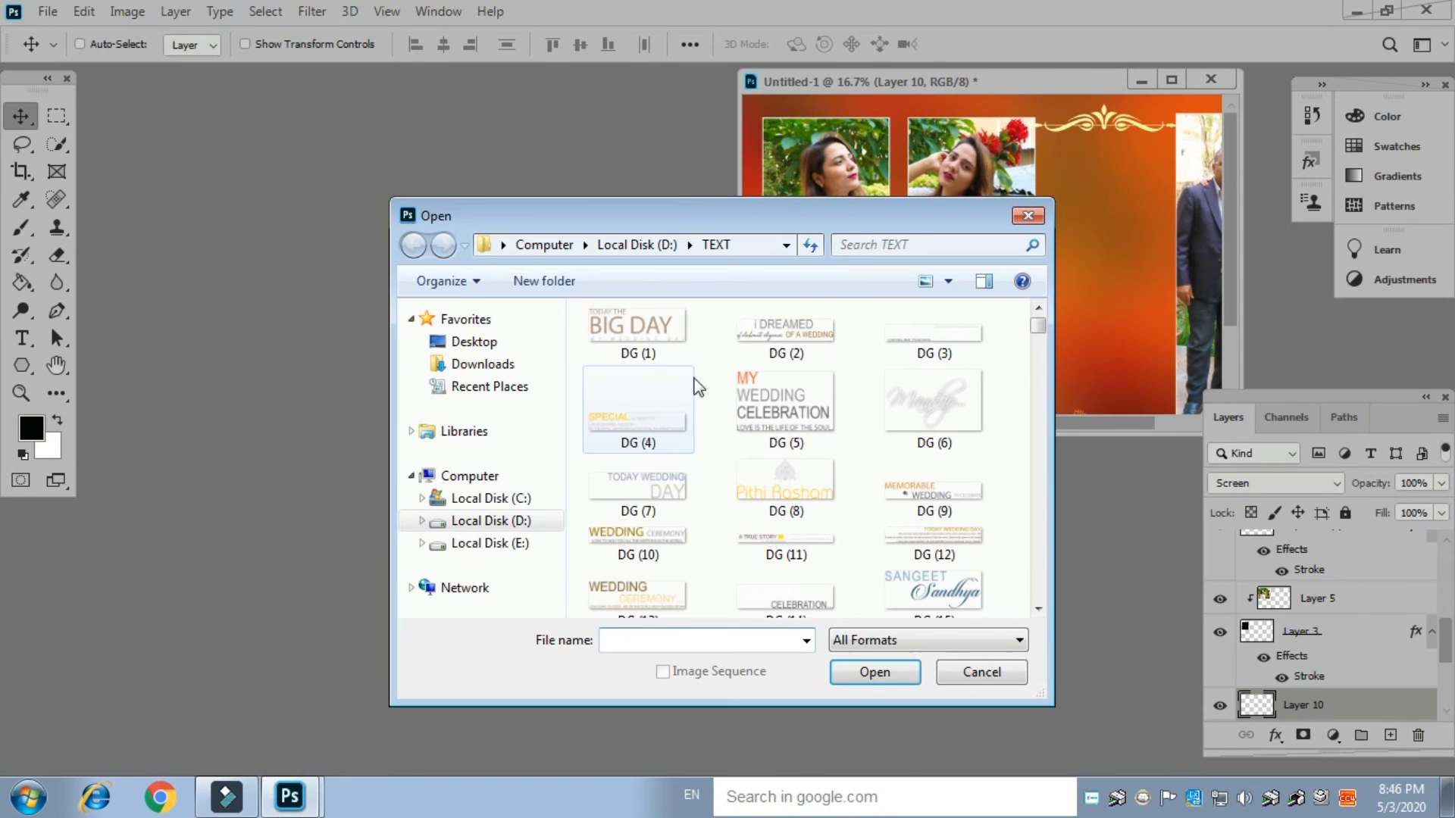
pyautogui.click(516, 520)
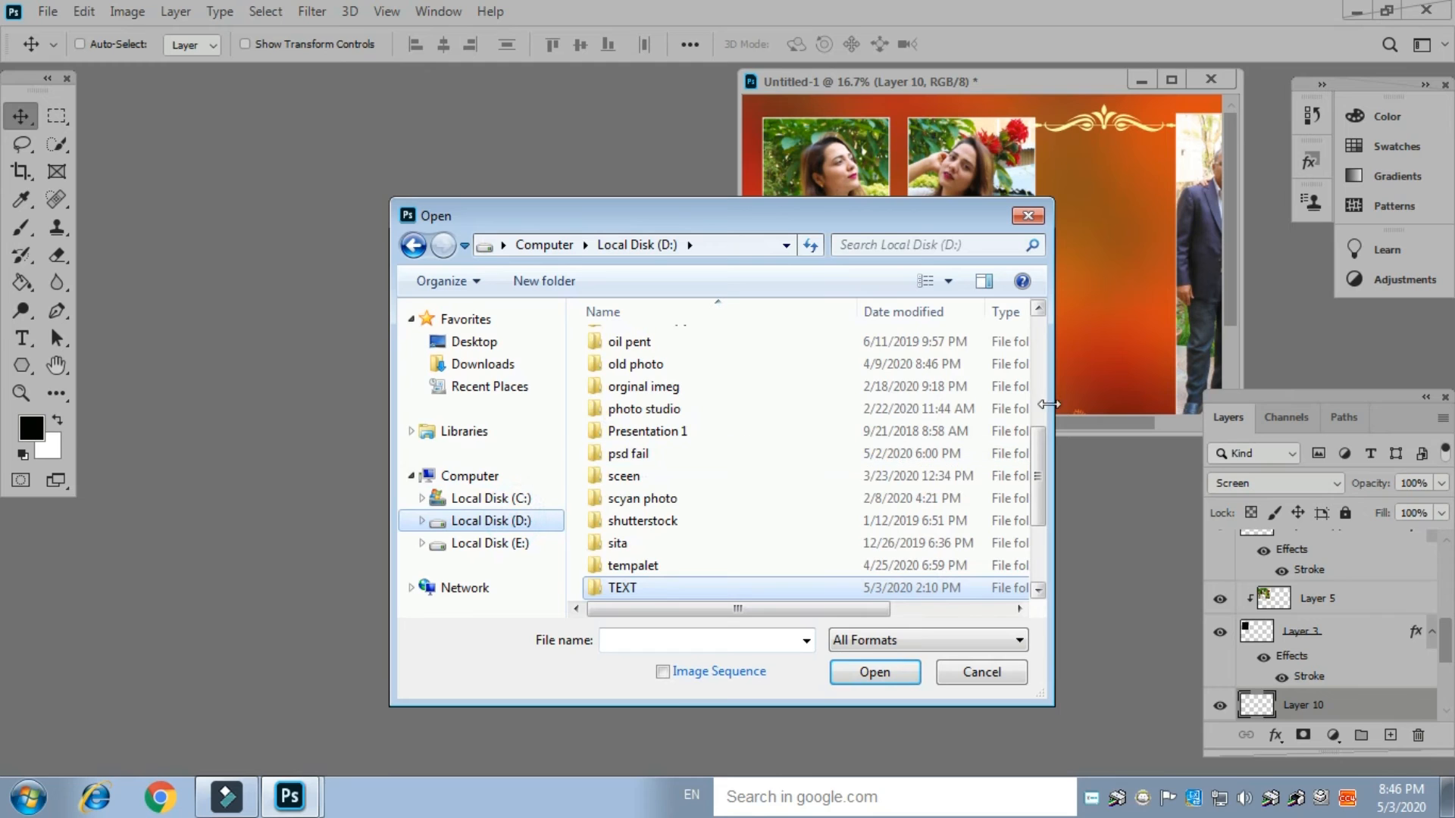
pyautogui.scroll(4, 804, 455)
pyautogui.click(655, 455)
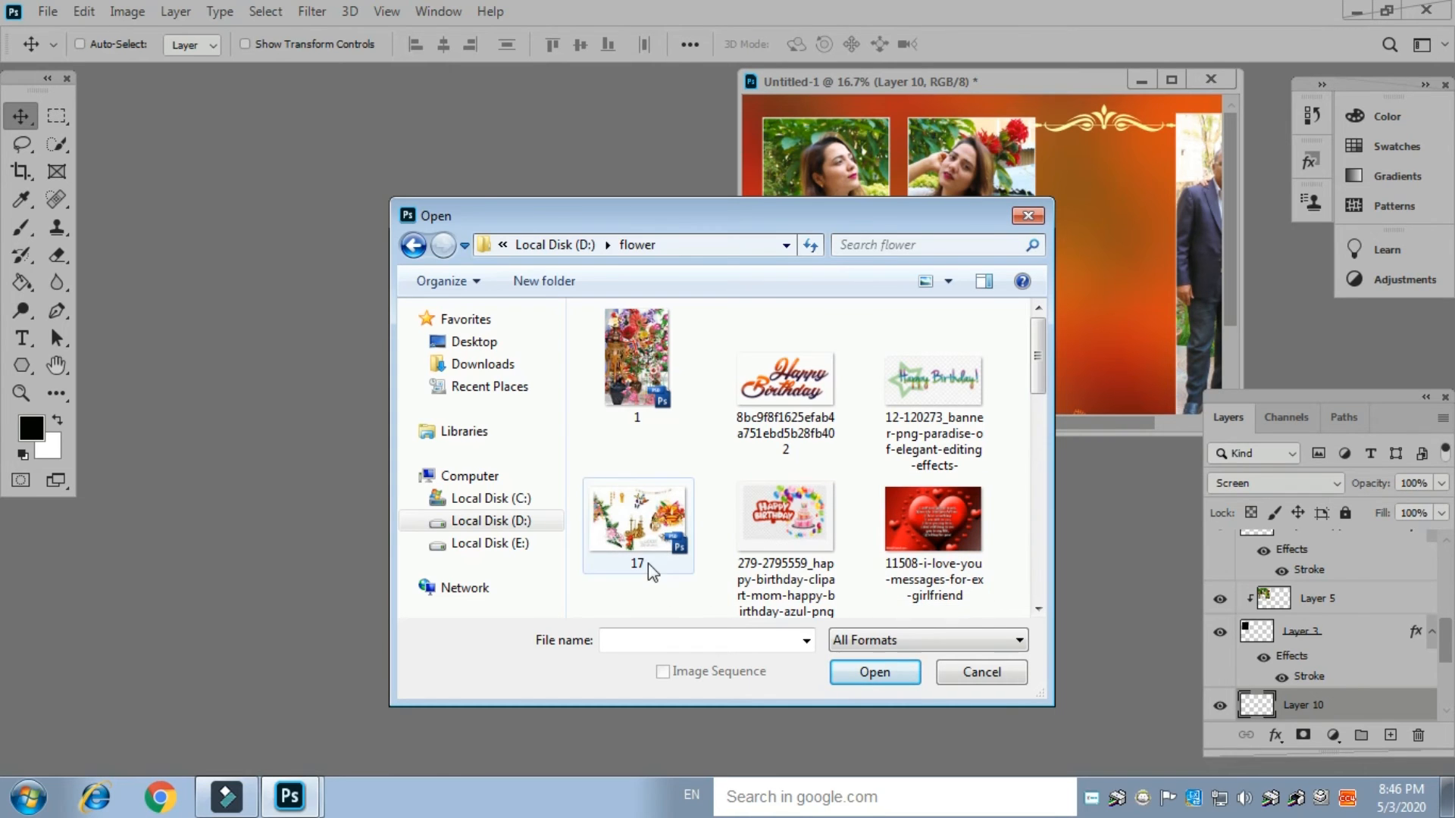
pyautogui.doubleClick(637, 534)
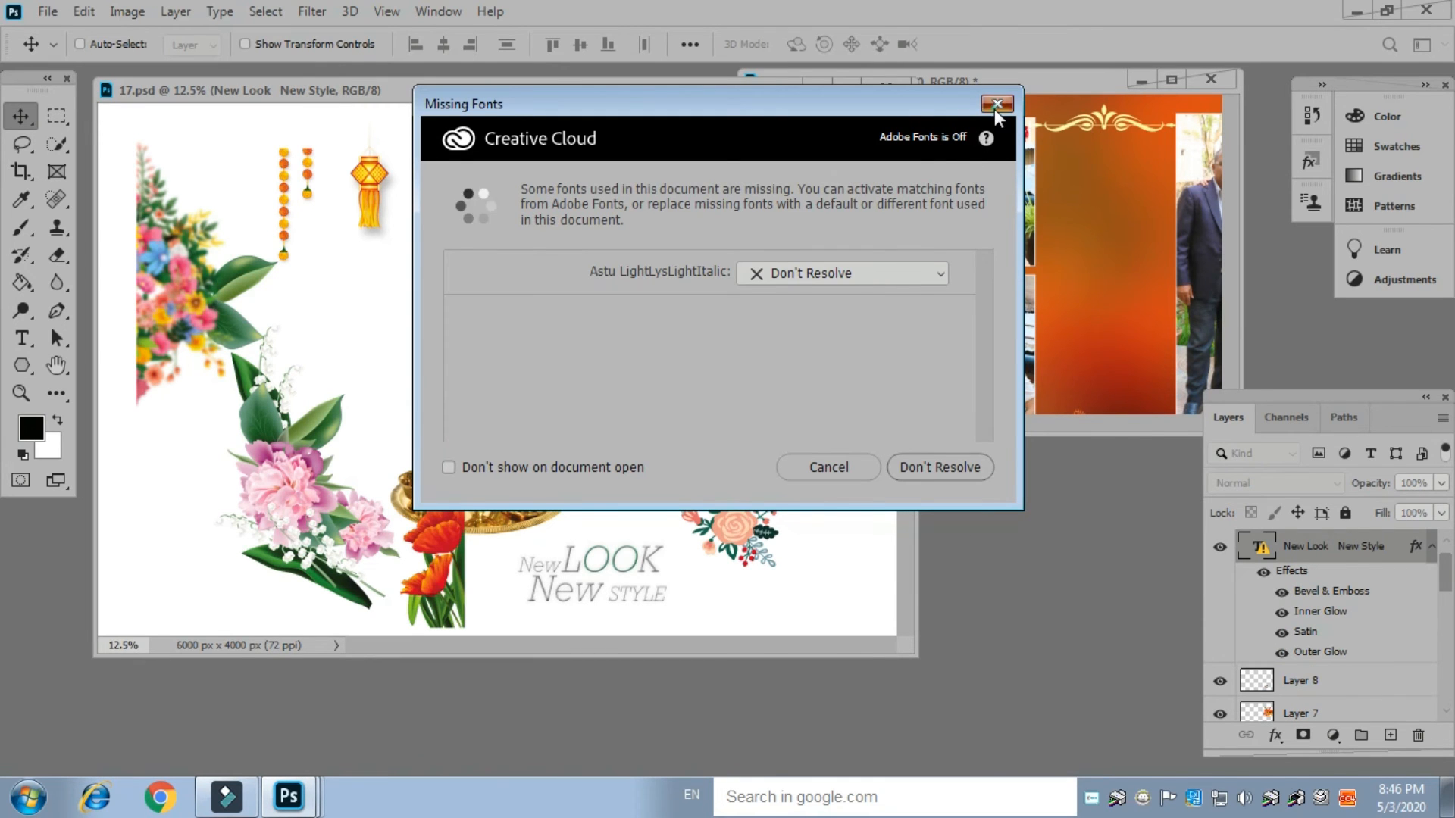
pyautogui.click(996, 105)
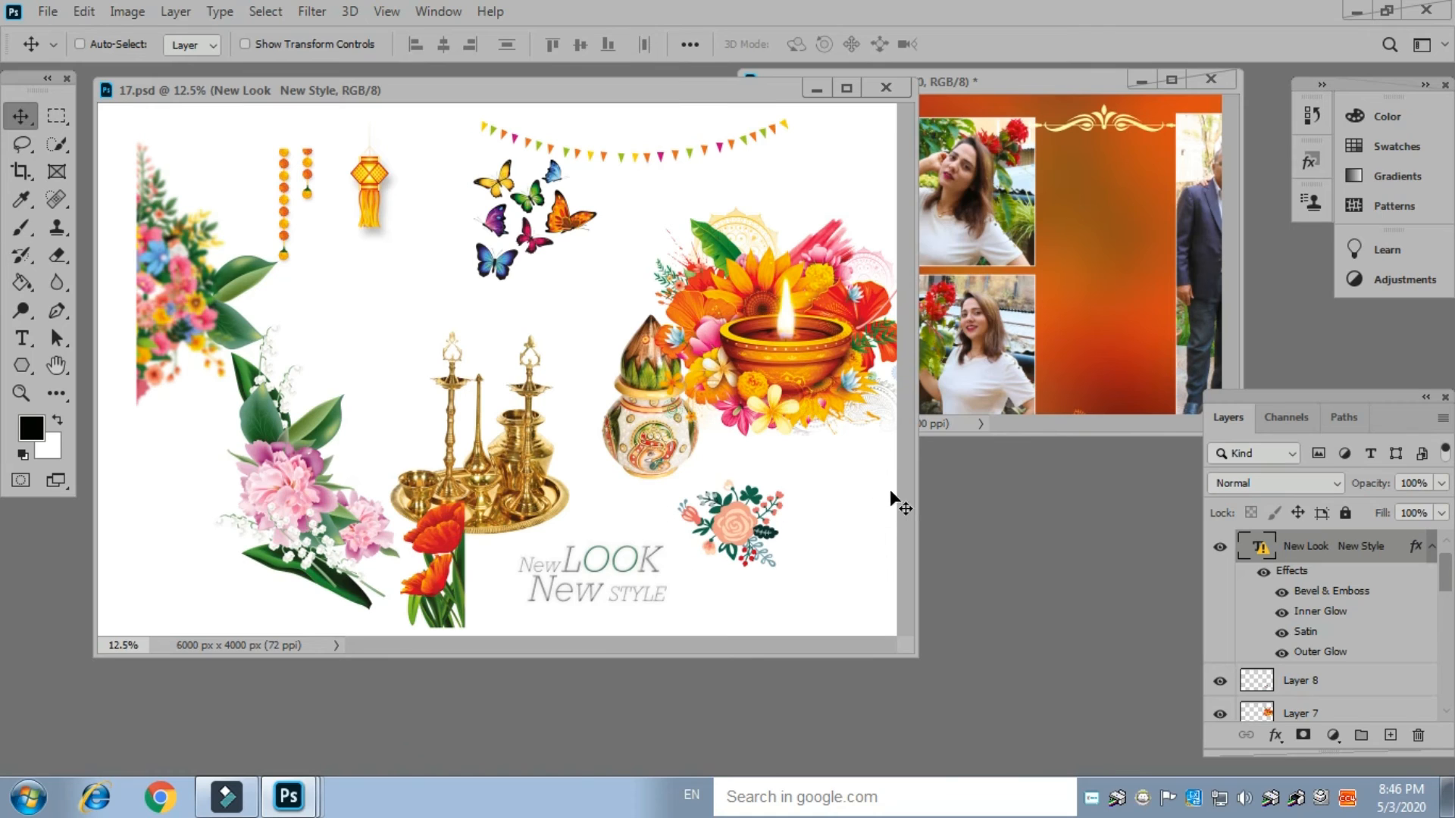
# Copy the "New Look New Style" text layer from 17.psd into the composition and close 17.psd
pyautogui.click(903, 469)
pyautogui.click(588, 565)
pyautogui.rightClick(588, 565)
pyautogui.click(579, 570)
pyautogui.moveTo(579, 569); pyautogui.dragTo(1037, 382)
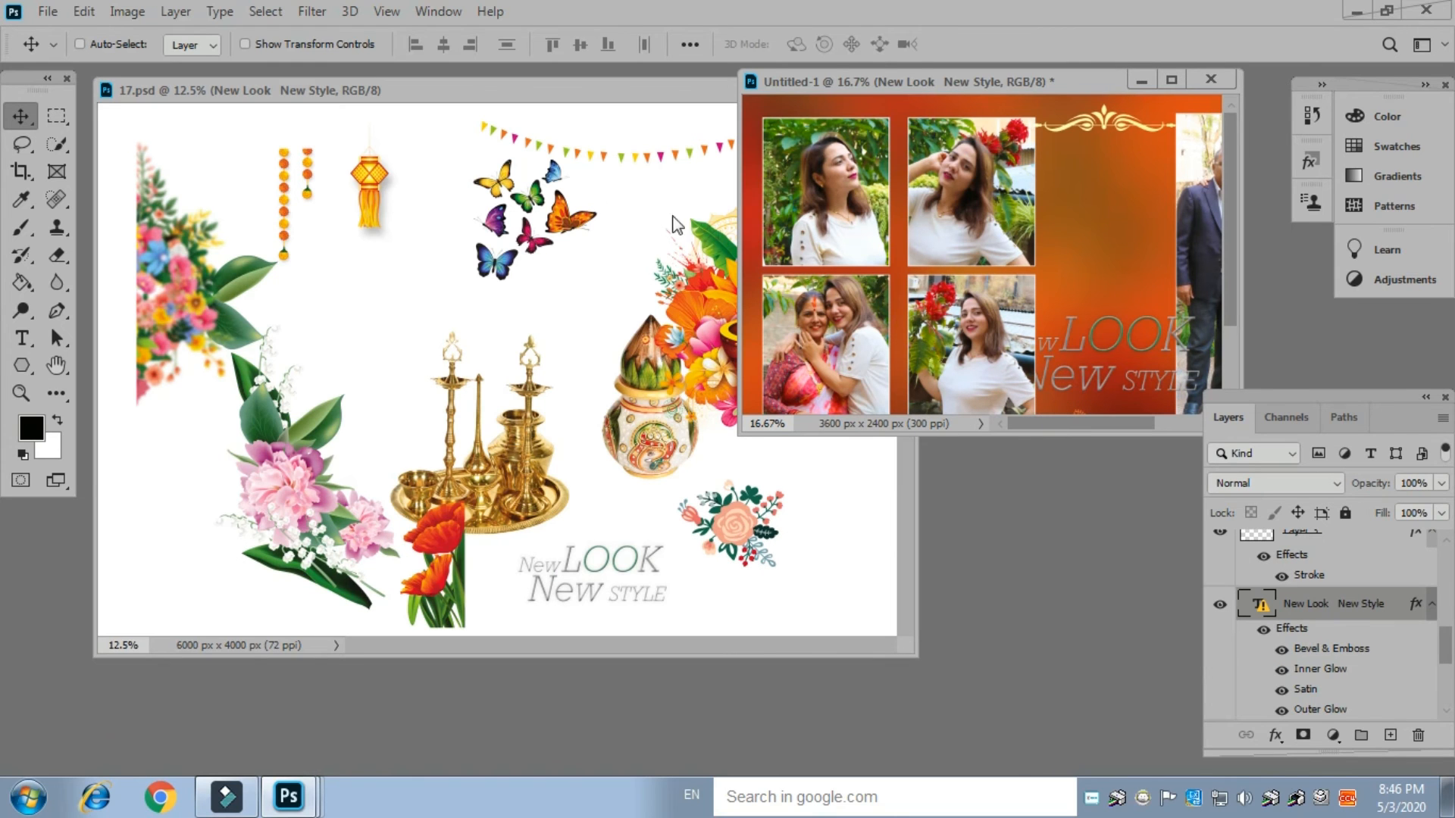
pyautogui.click(589, 125)
pyautogui.click(902, 90)
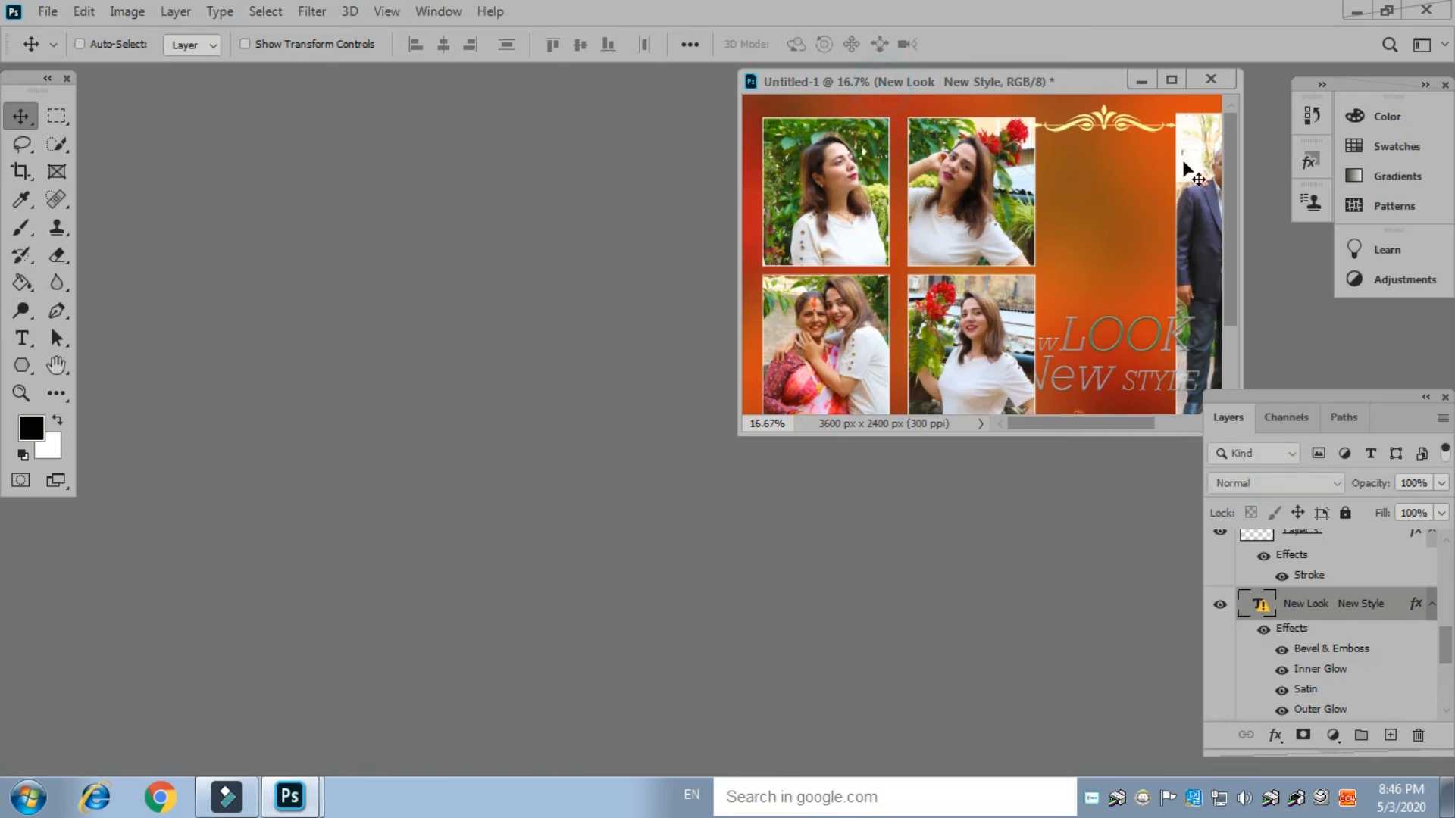
# Move the "New Look New Style" text below the lower small frames and shrink it slightly, using its existing pixel data
pyautogui.click(1172, 80)
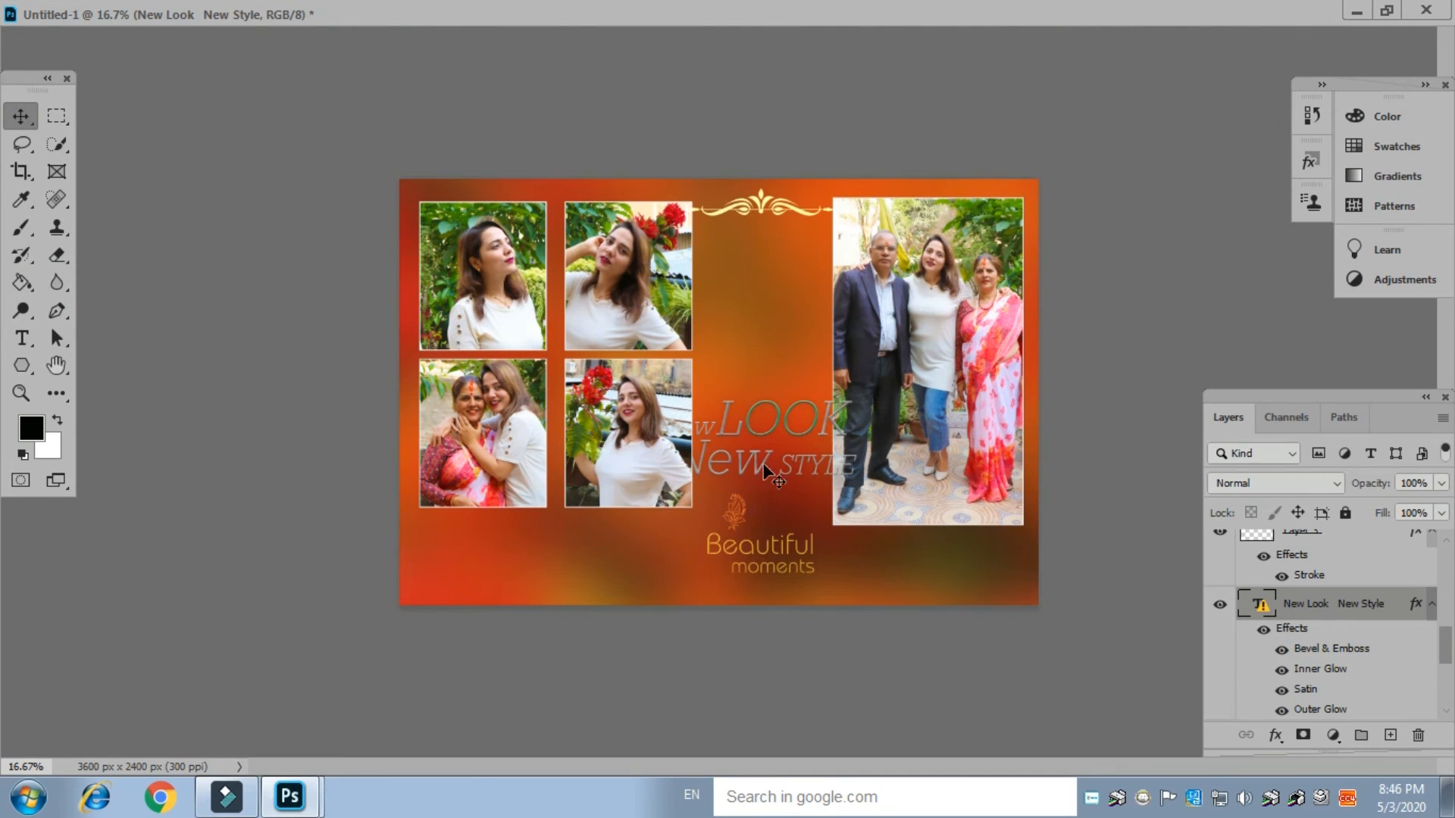
pyautogui.moveTo(770, 421); pyautogui.dragTo(547, 541)
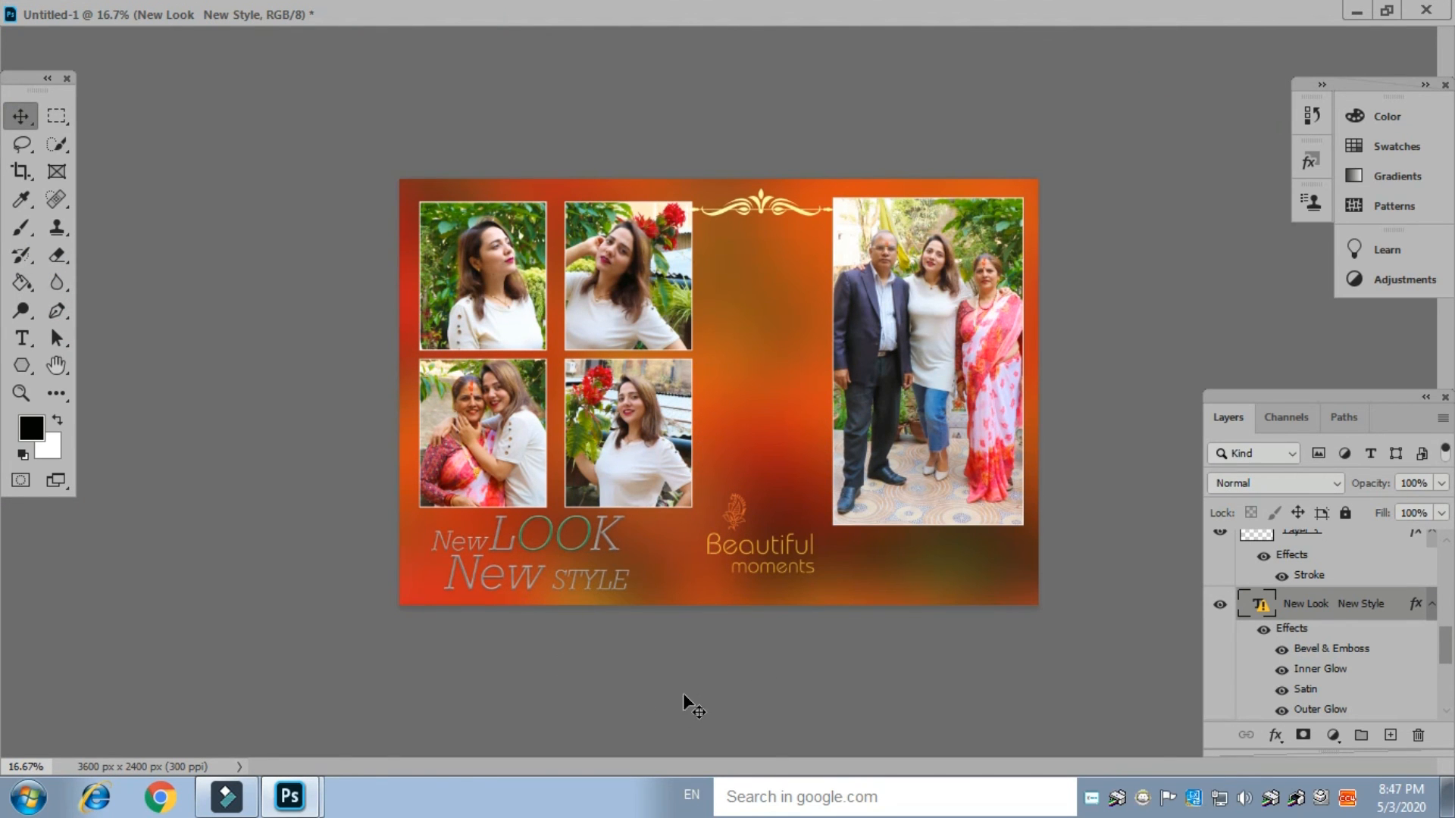
pyautogui.hotkey('ctrl', 't')
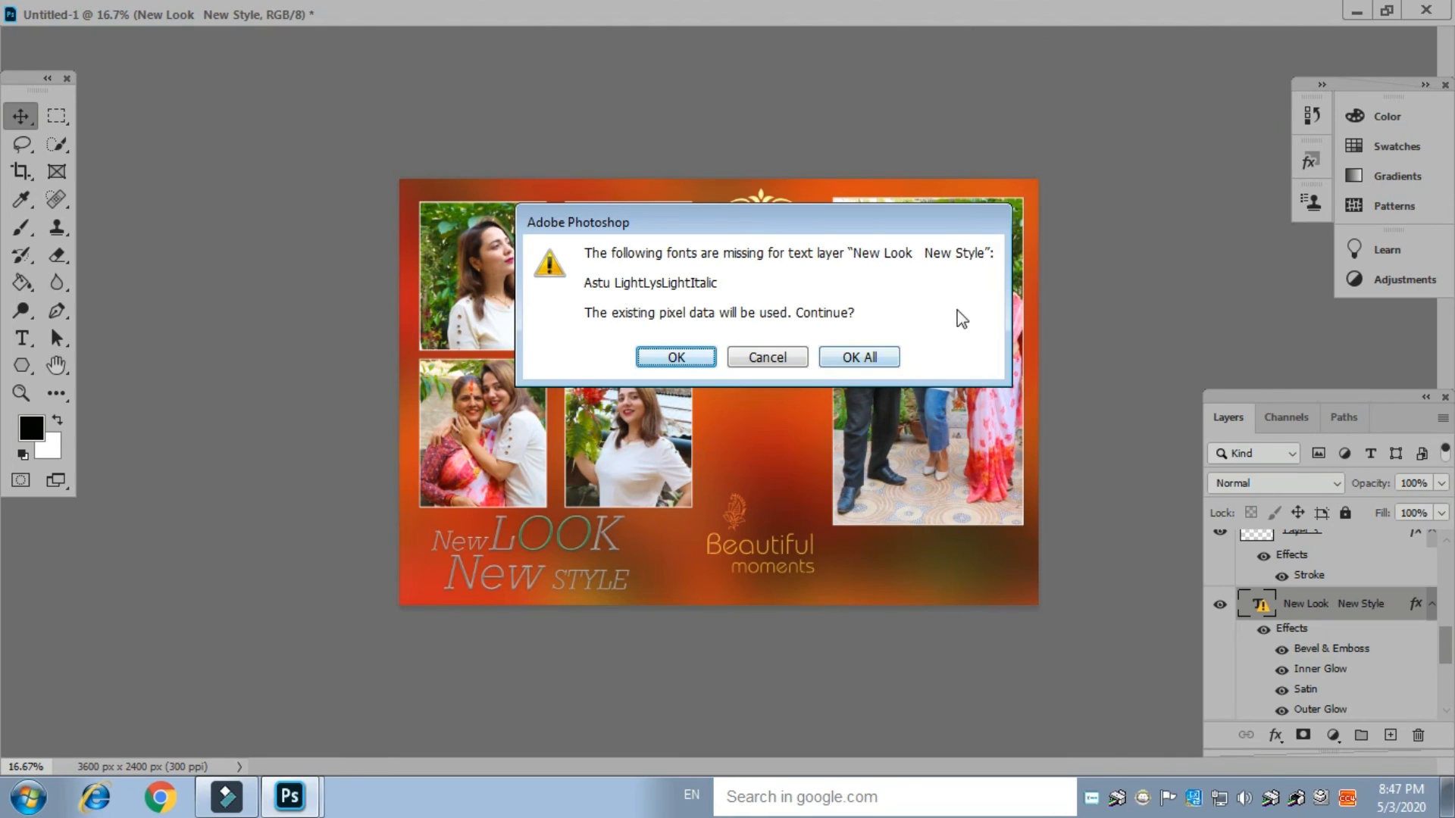
pyautogui.click(769, 360)
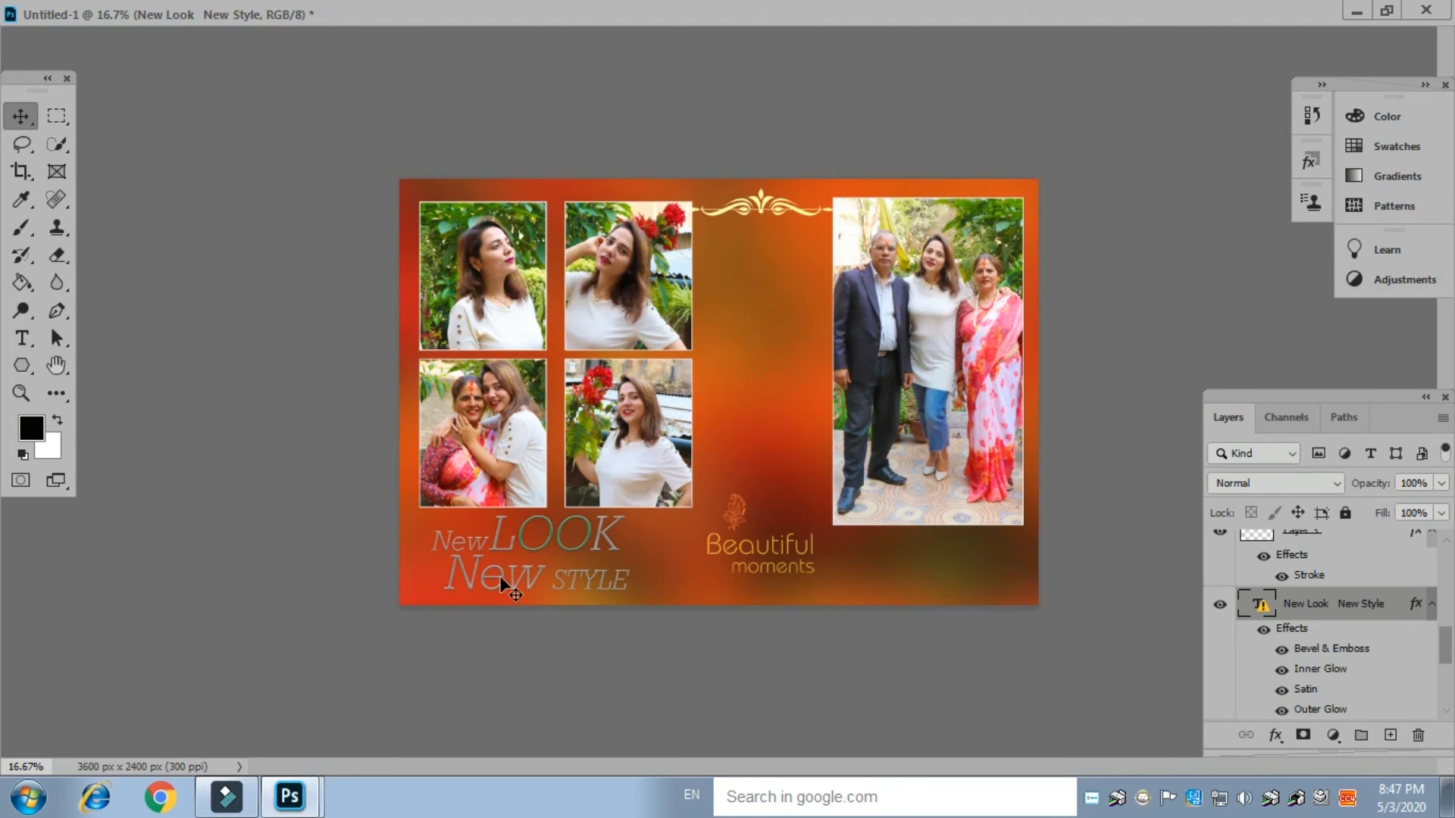
pyautogui.rightClick(479, 547)
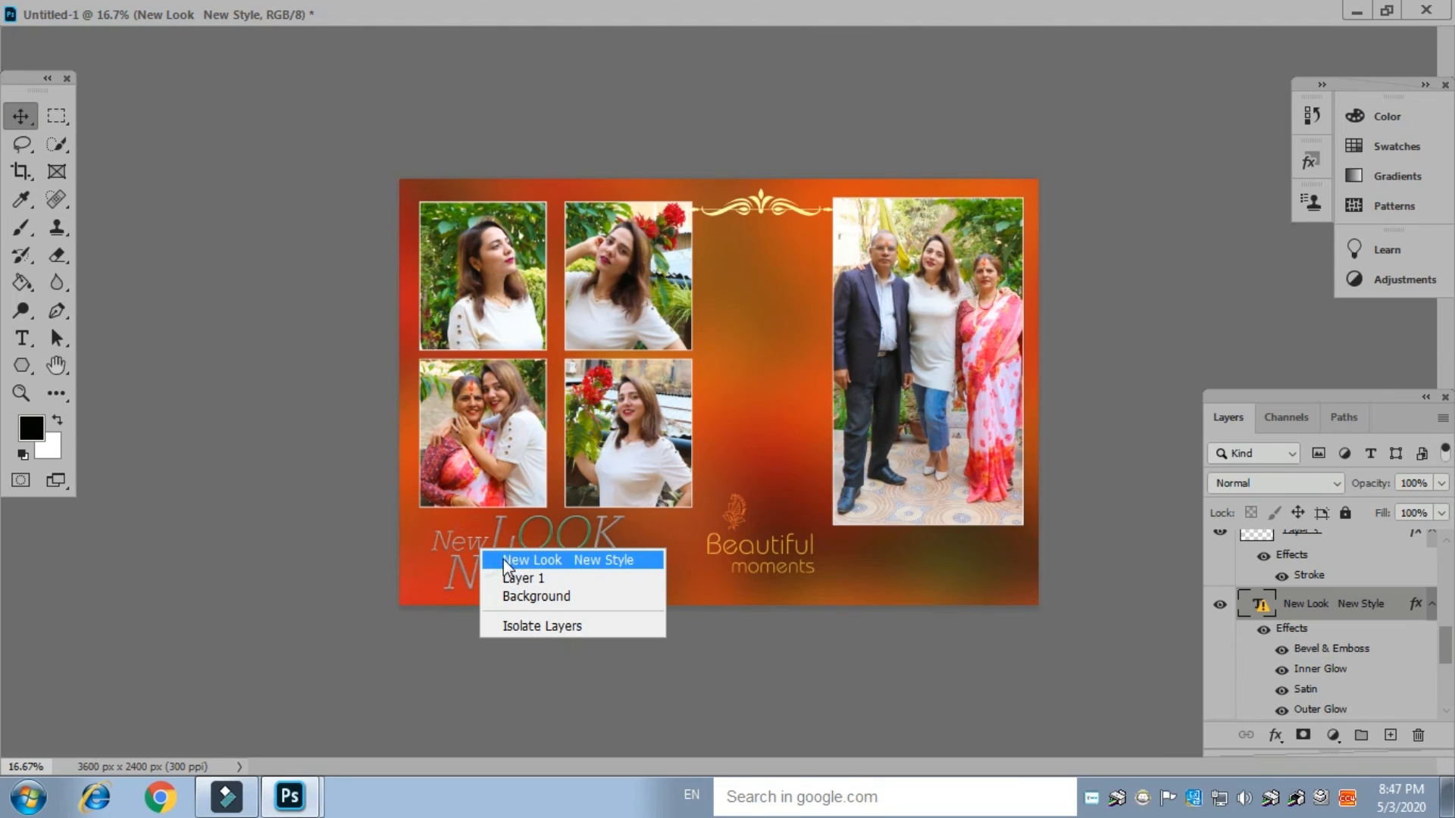
pyautogui.click(525, 563)
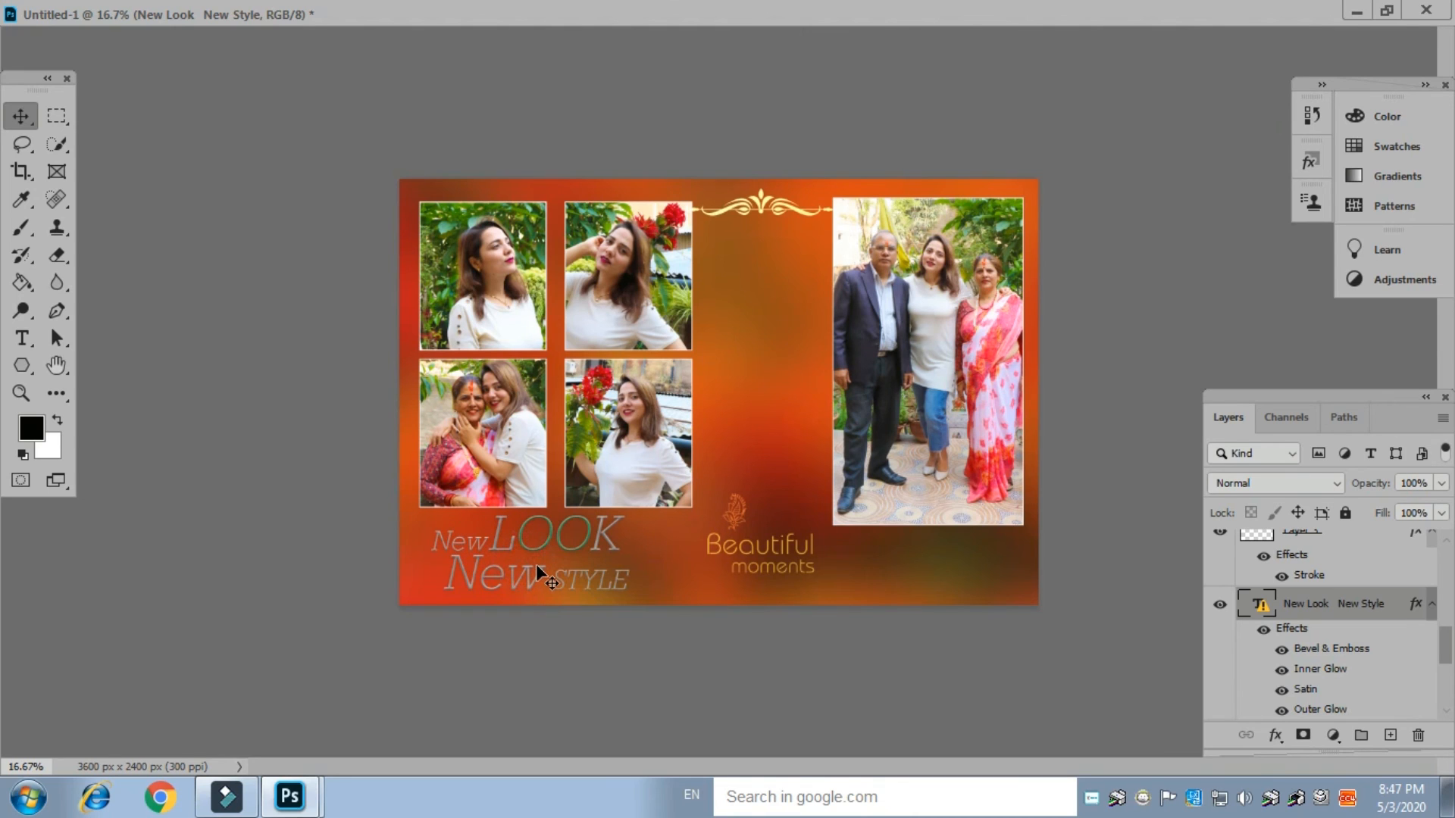
pyautogui.hotkey('ctrl', 't')
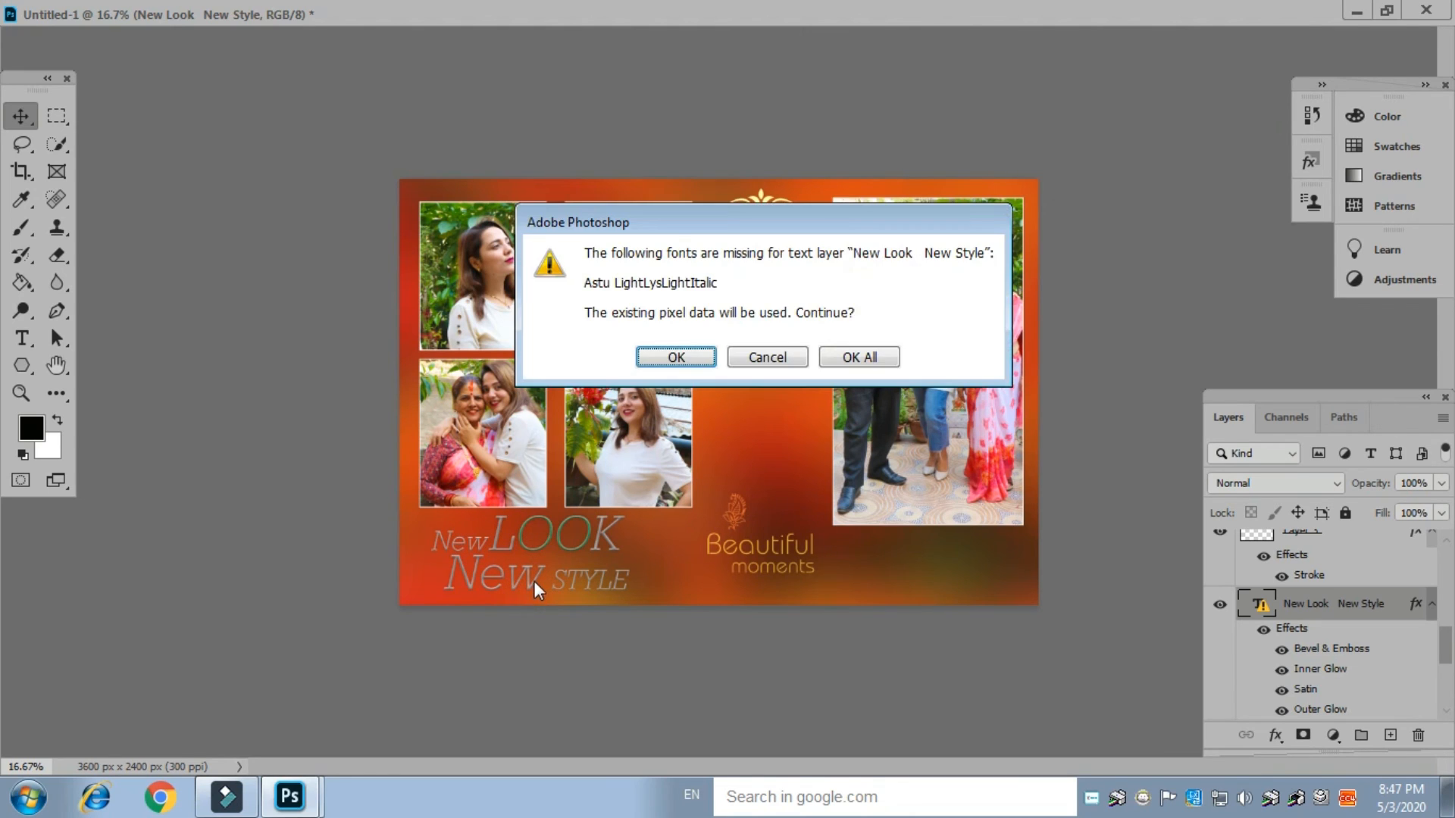
pyautogui.click(679, 360)
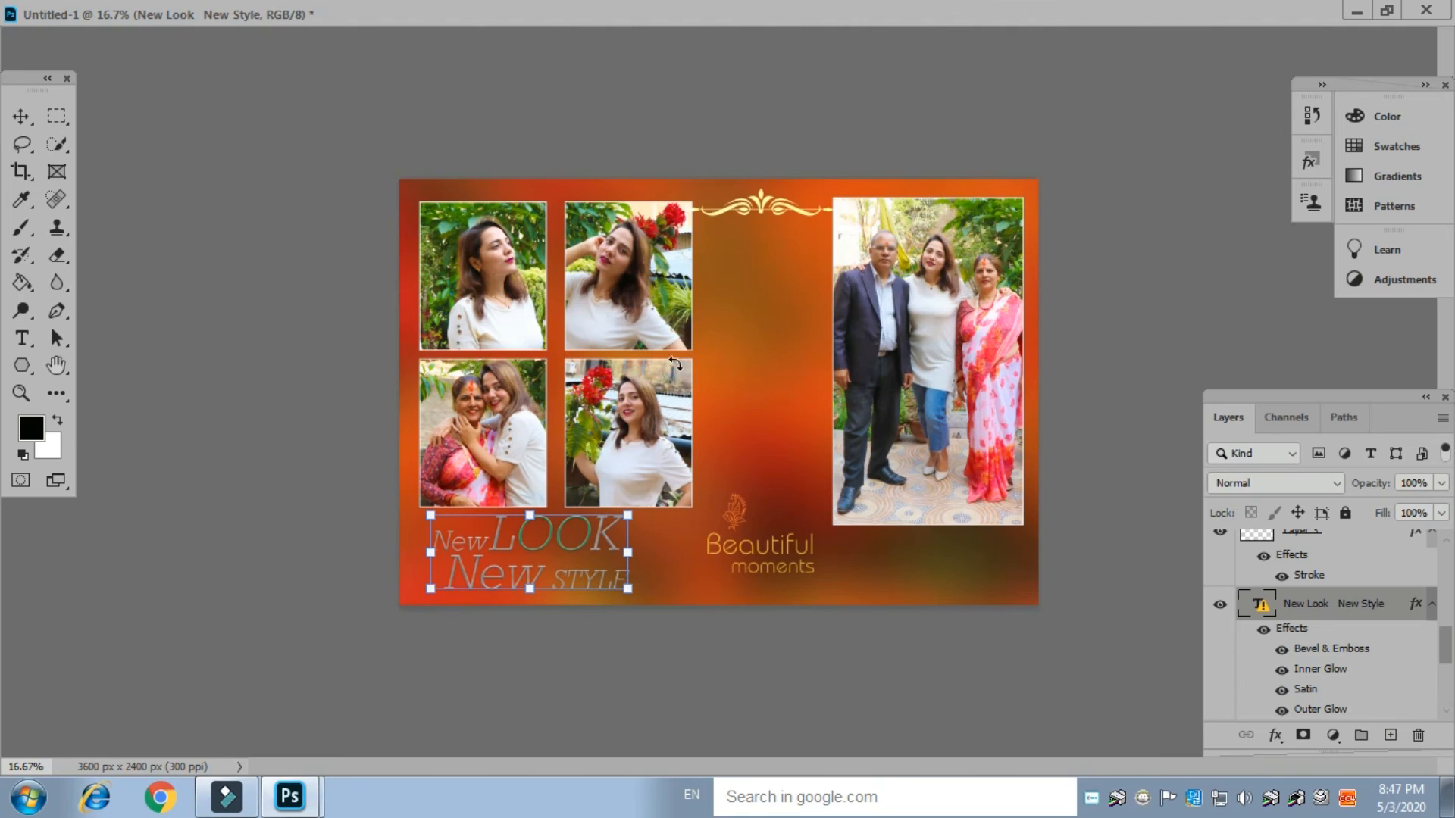
pyautogui.moveTo(627, 516); pyautogui.dragTo(604, 534)
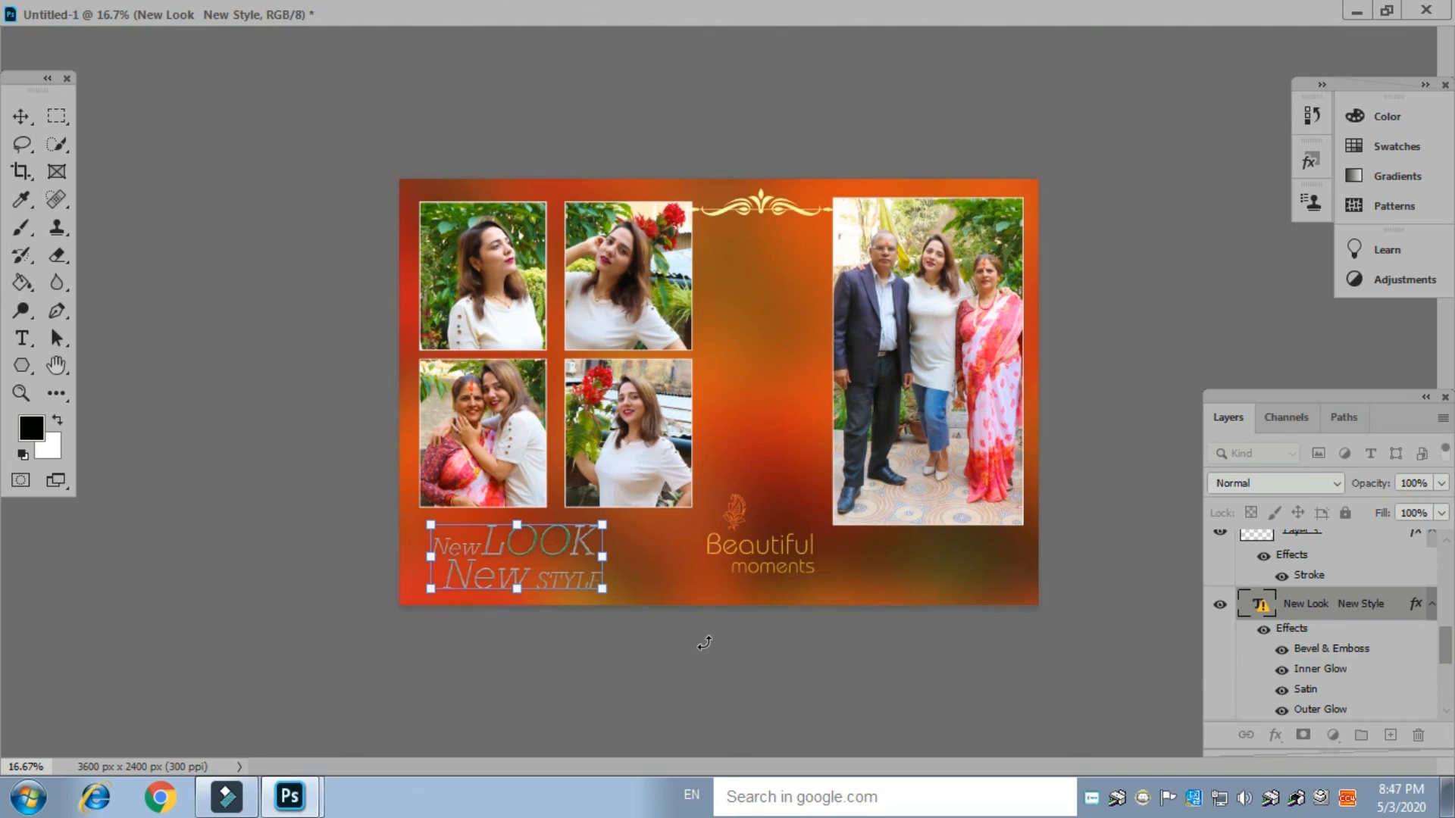
pyautogui.press('Return')
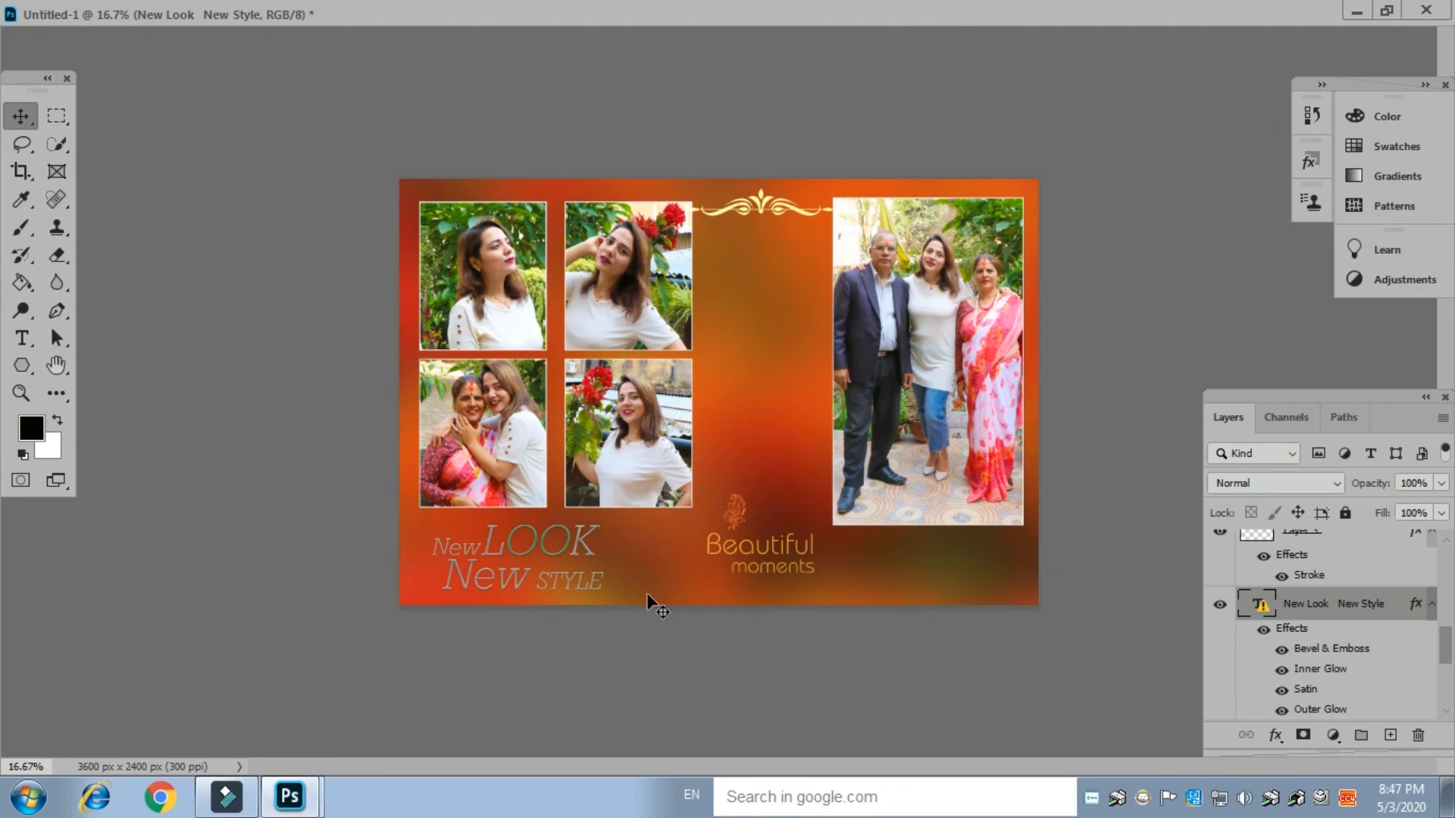
# Shrink the "New Look New Style" text into the gap just below the ornament and set its blend mode to Linear Light
pyautogui.rightClick(575, 547)
pyautogui.click(617, 559)
pyautogui.moveTo(539, 544); pyautogui.dragTo(784, 251)
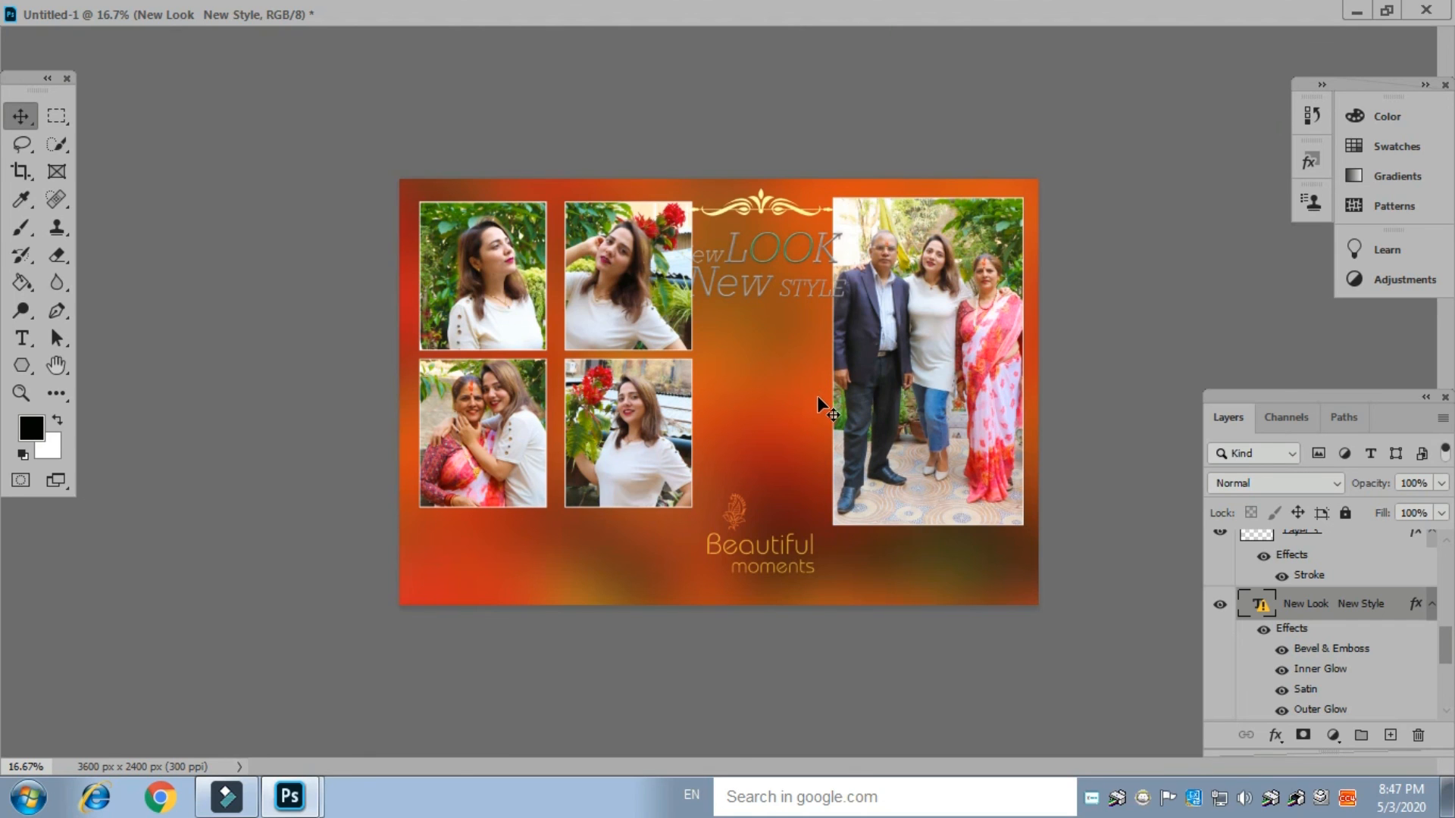
pyautogui.hotkey('ctrl', 't')
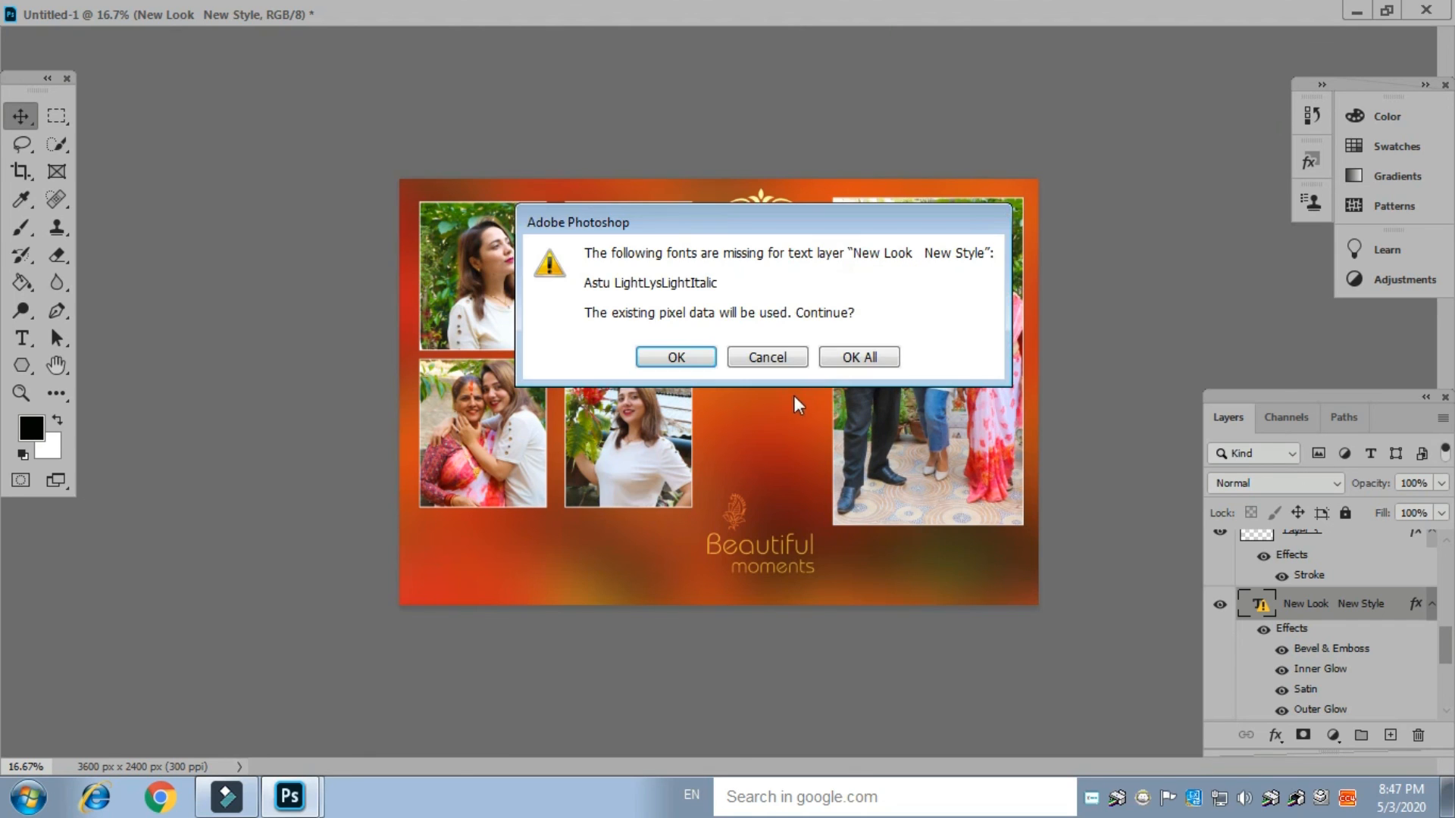
pyautogui.click(676, 358)
pyautogui.moveTo(843, 240); pyautogui.dragTo(786, 255)
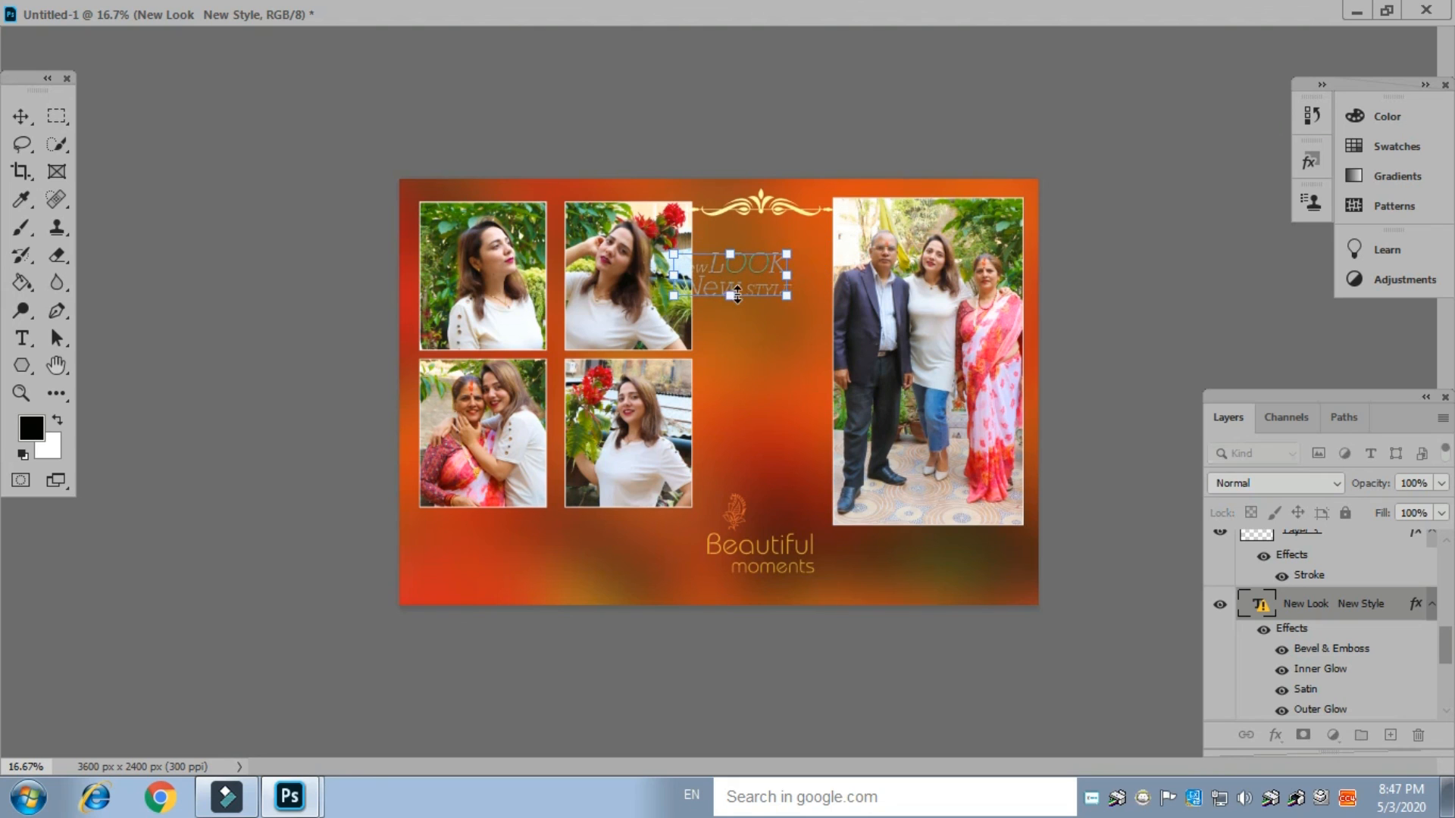
pyautogui.moveTo(706, 287)
pyautogui.mouseDown()
pyautogui.moveTo(738, 265)
pyautogui.moveTo(724, 271)
pyautogui.mouseUp()
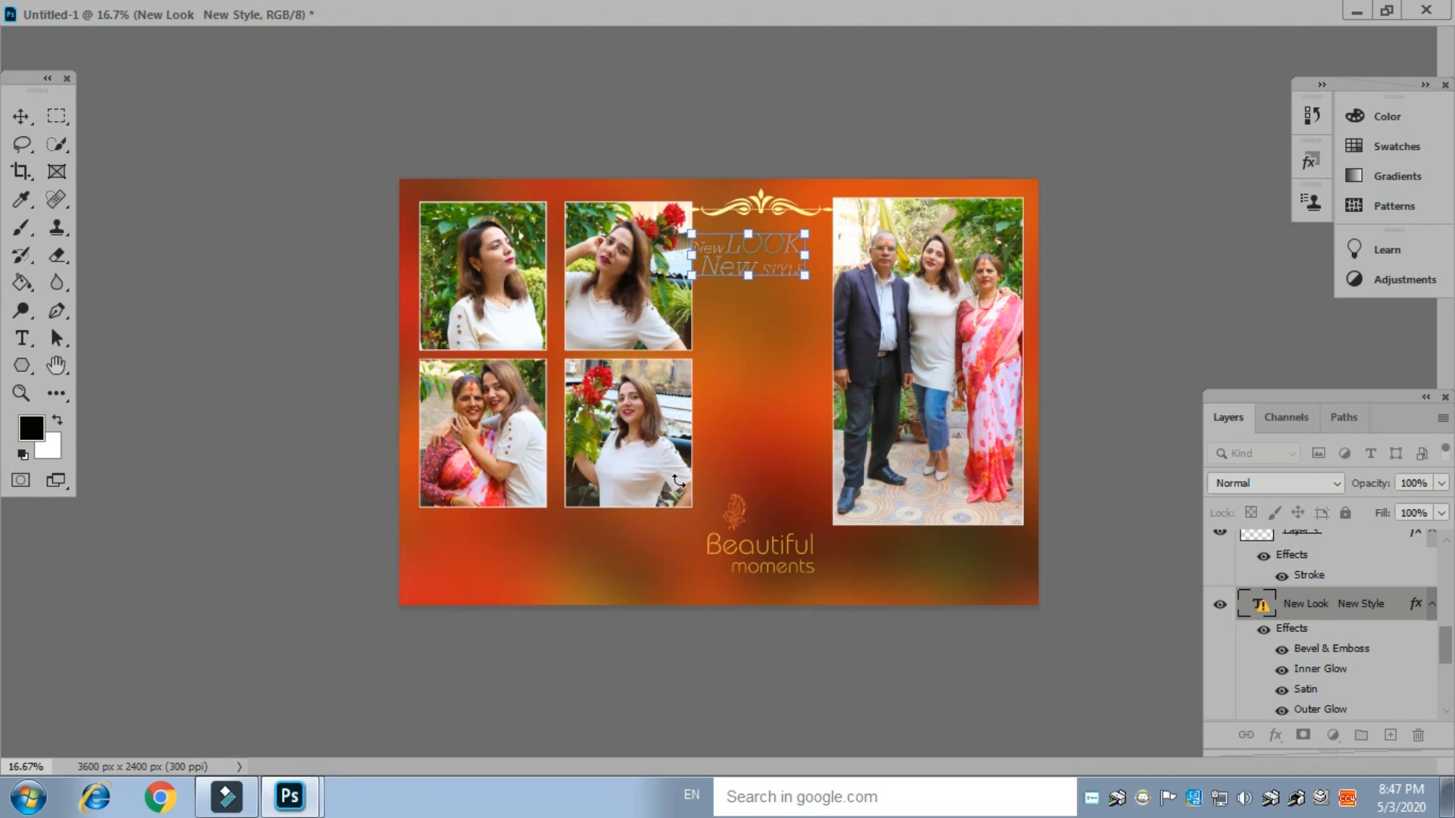
pyautogui.press('Return')
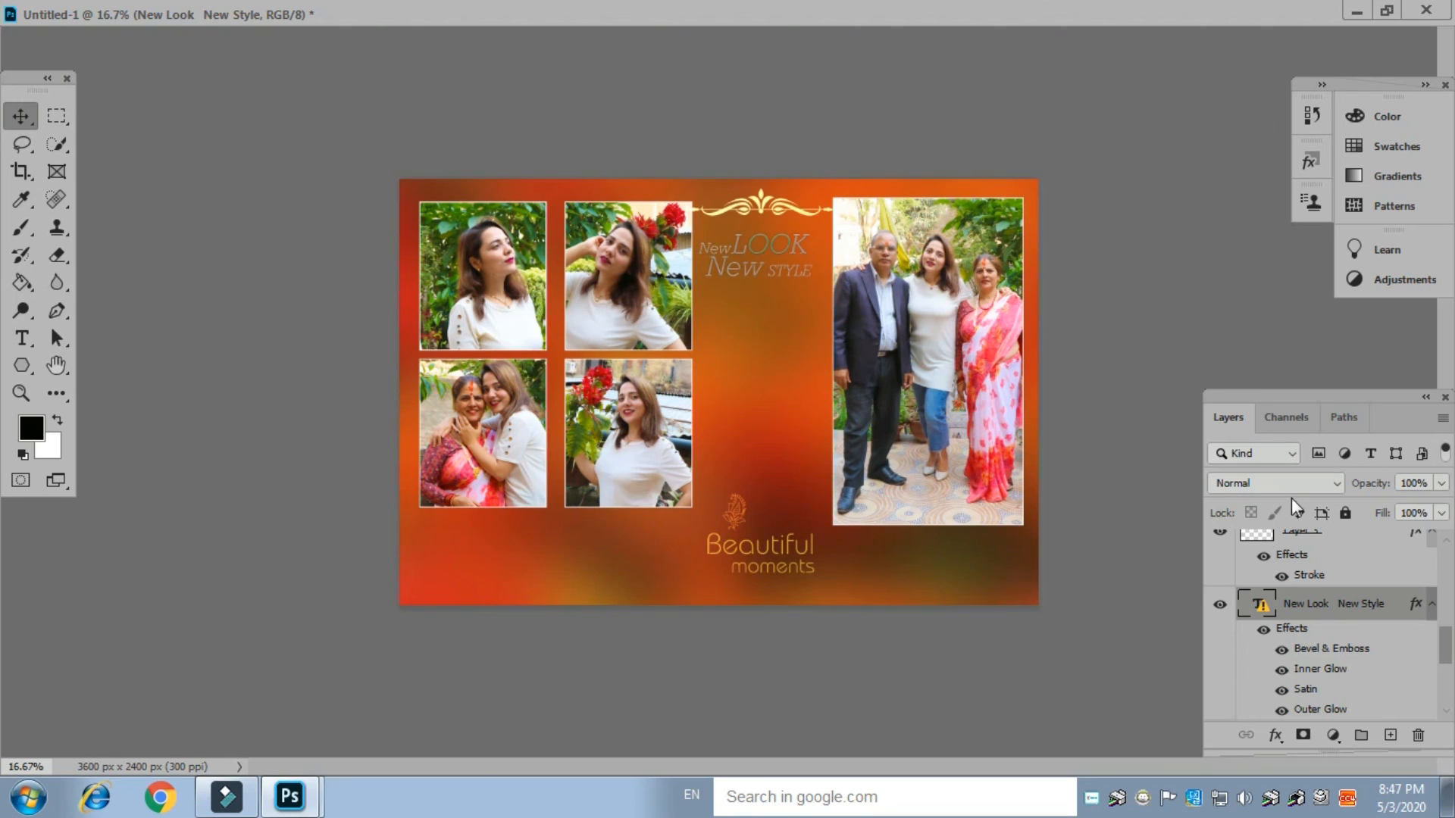
pyautogui.click(1335, 484)
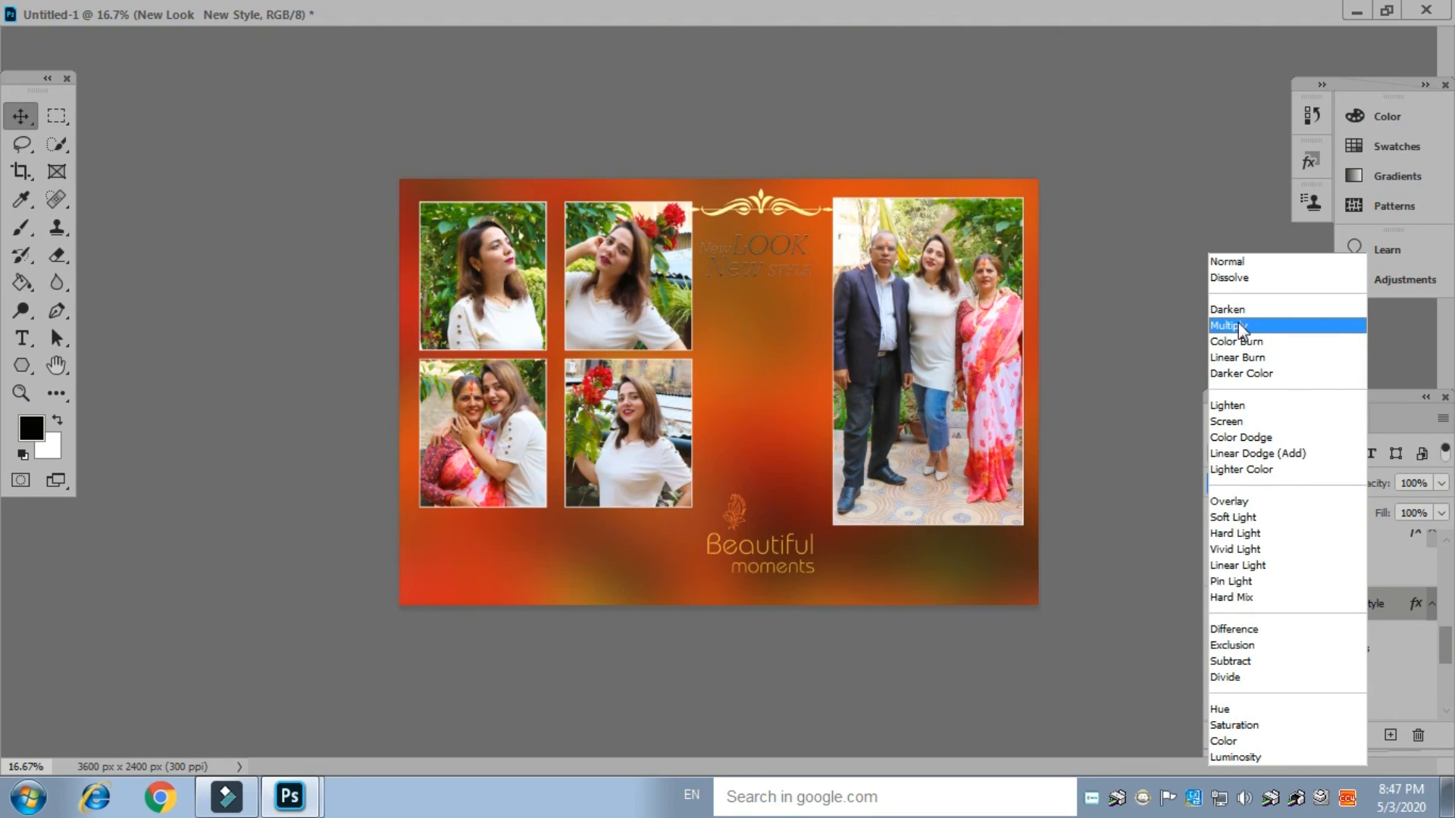
pyautogui.click(1235, 566)
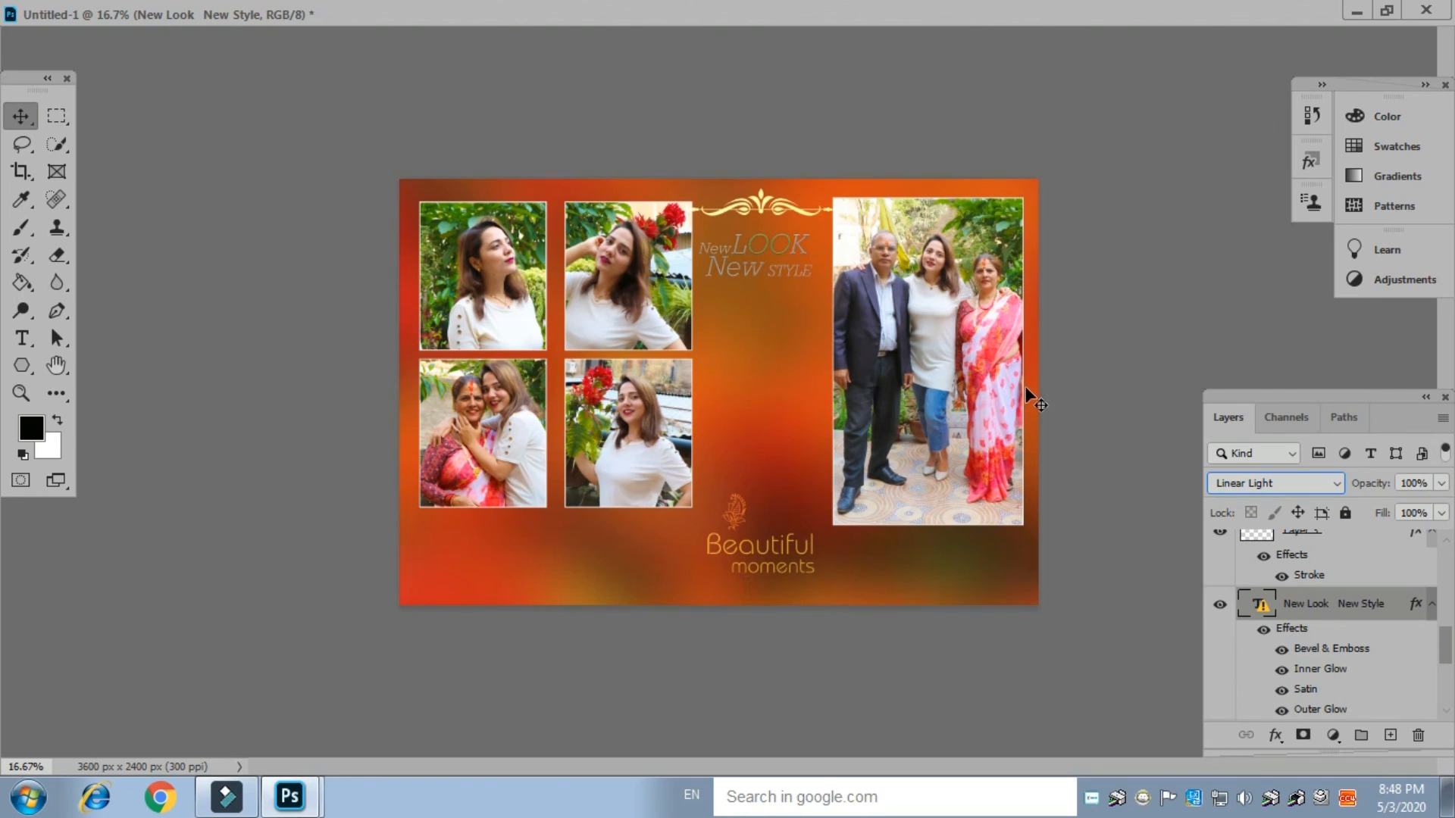
# Open Abstract-Flower.png from the flower folder and copy its flower bouquet into the composition between the photo frames
pyautogui.click(1387, 12)
pyautogui.doubleClick(625, 454)
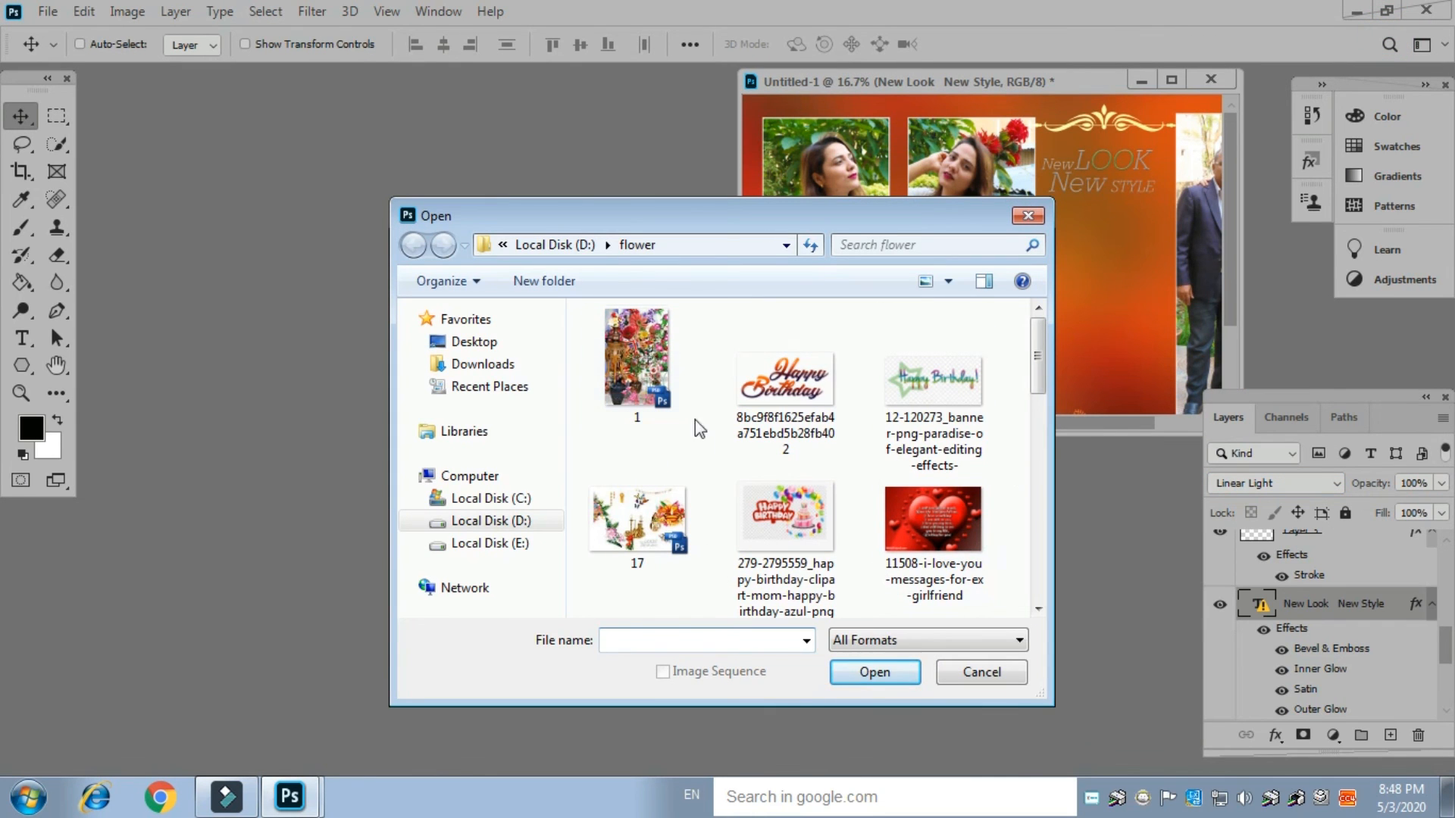
pyautogui.moveTo(1037, 356); pyautogui.dragTo(1030, 414)
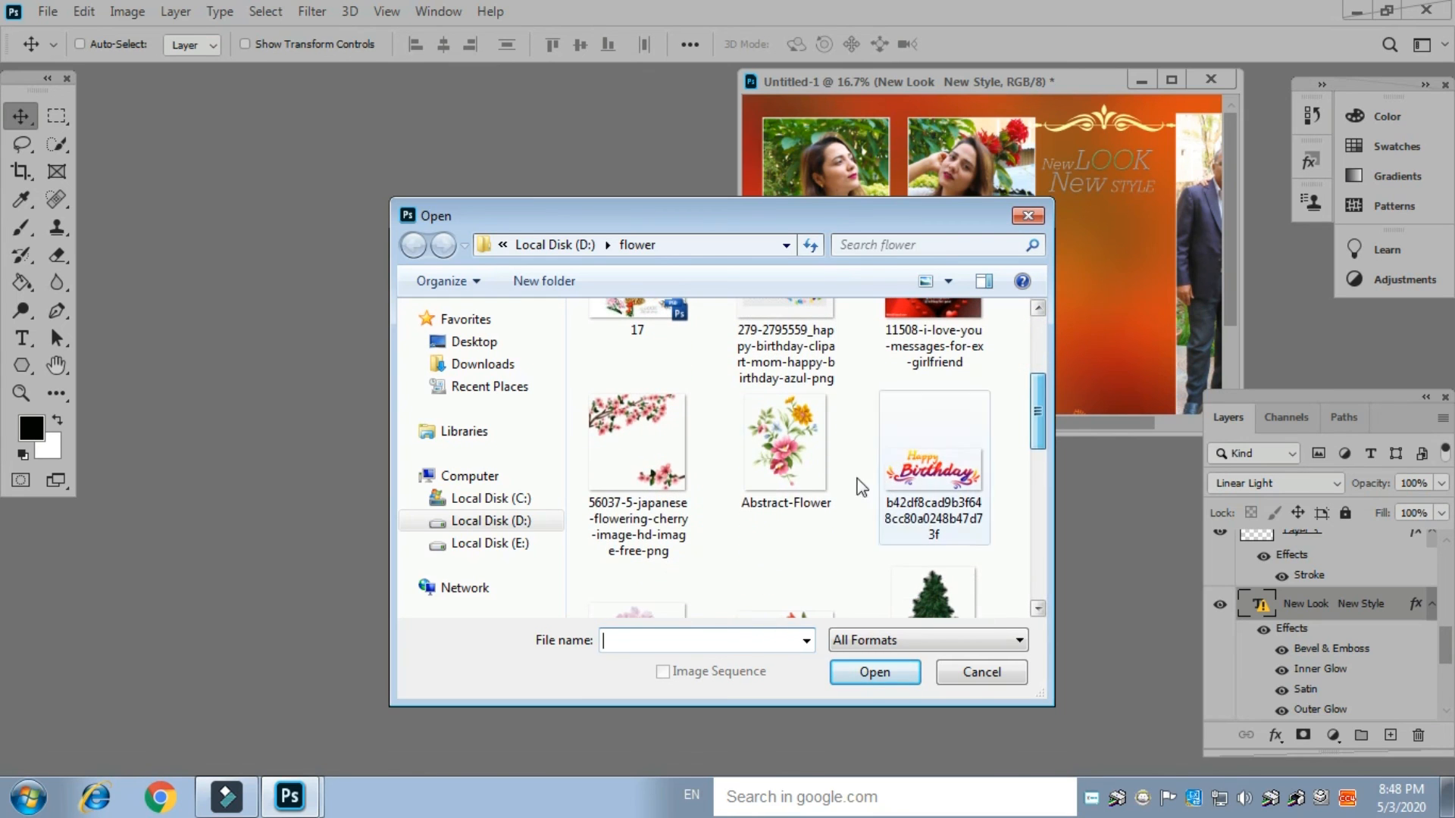
pyautogui.doubleClick(793, 445)
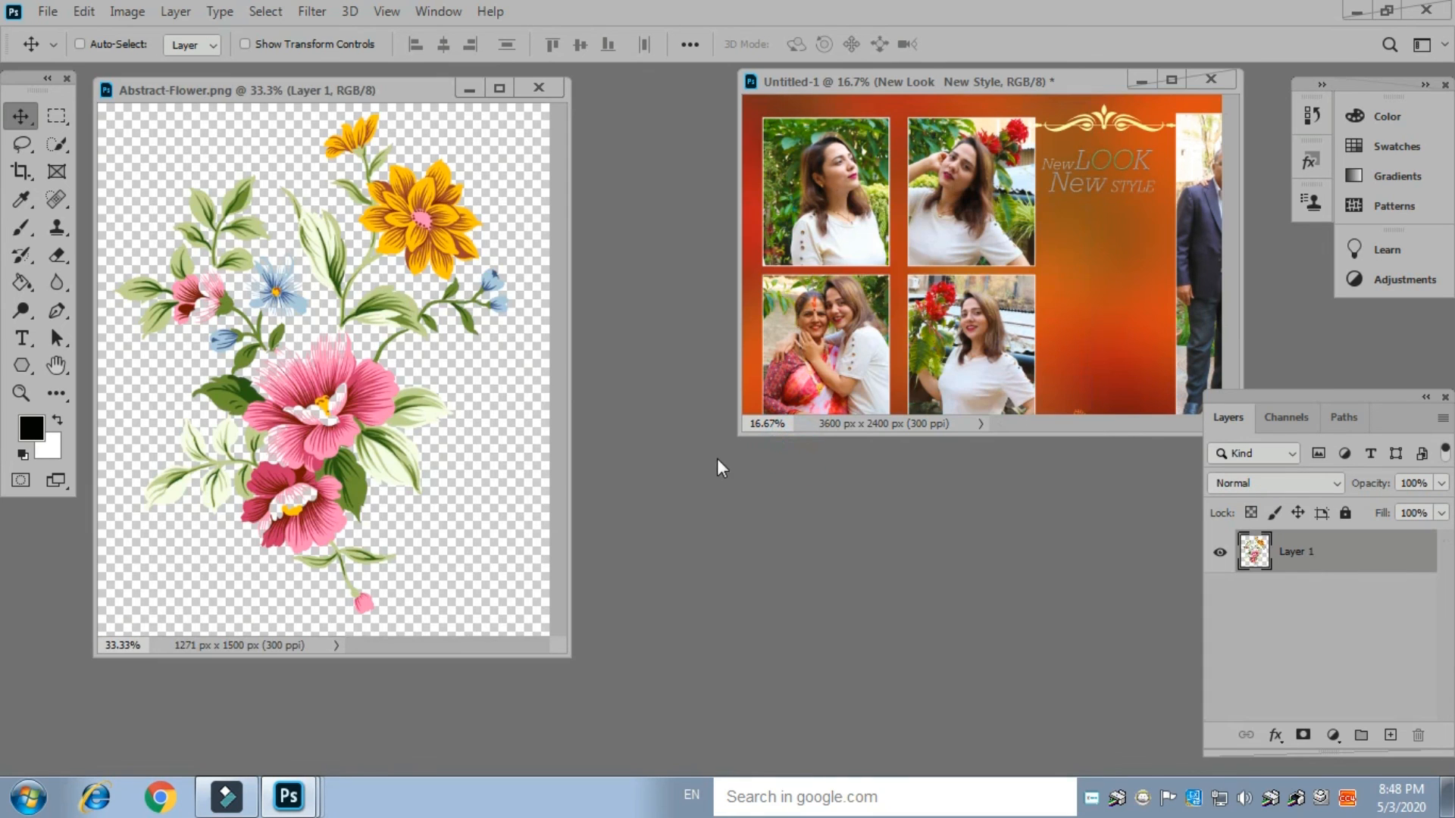
pyautogui.moveTo(325, 420); pyautogui.dragTo(1091, 307)
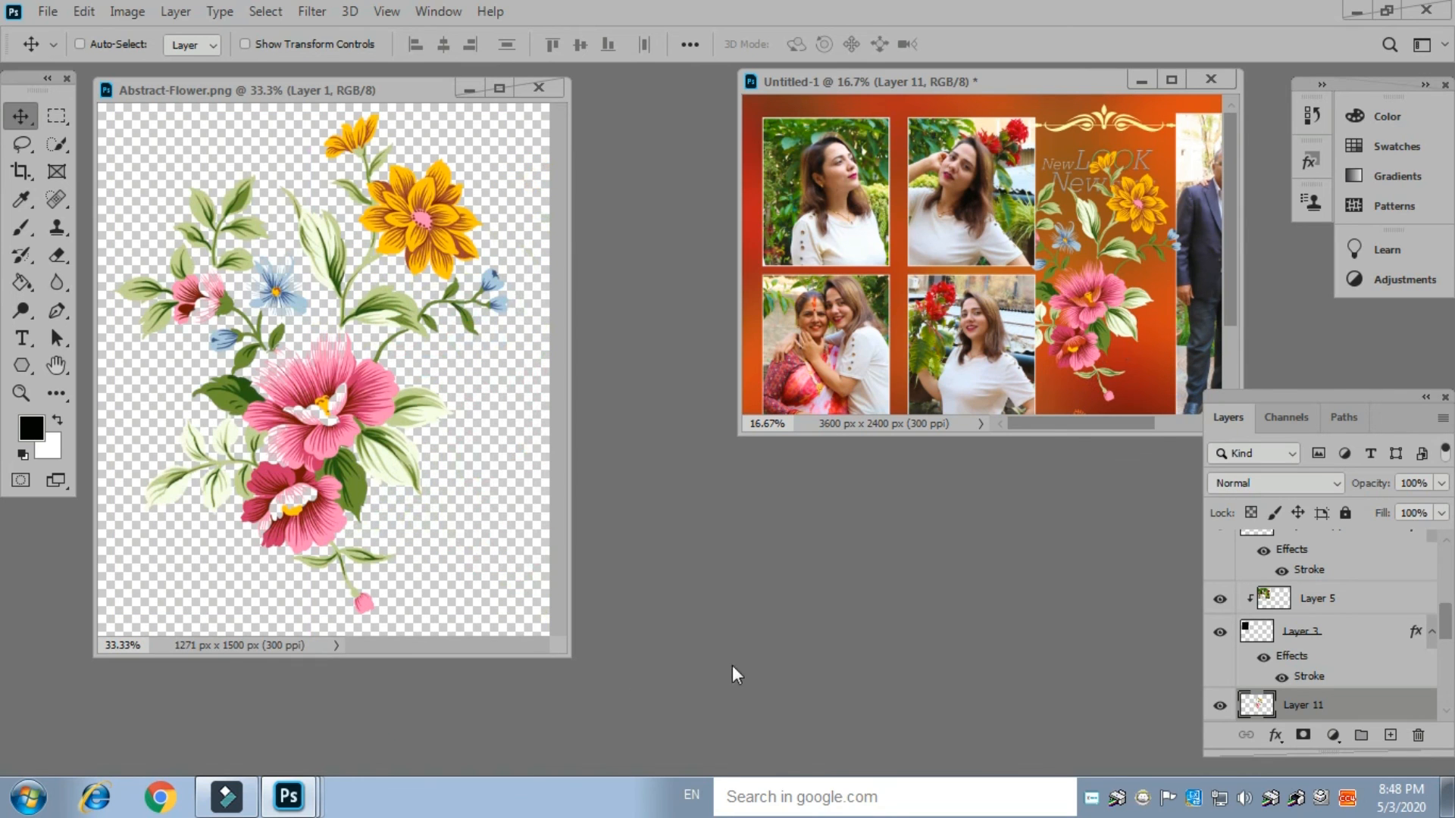
pyautogui.doubleClick(752, 633)
pyautogui.moveTo(1037, 365); pyautogui.dragTo(1038, 500)
pyautogui.moveTo(1037, 504); pyautogui.dragTo(1037, 599)
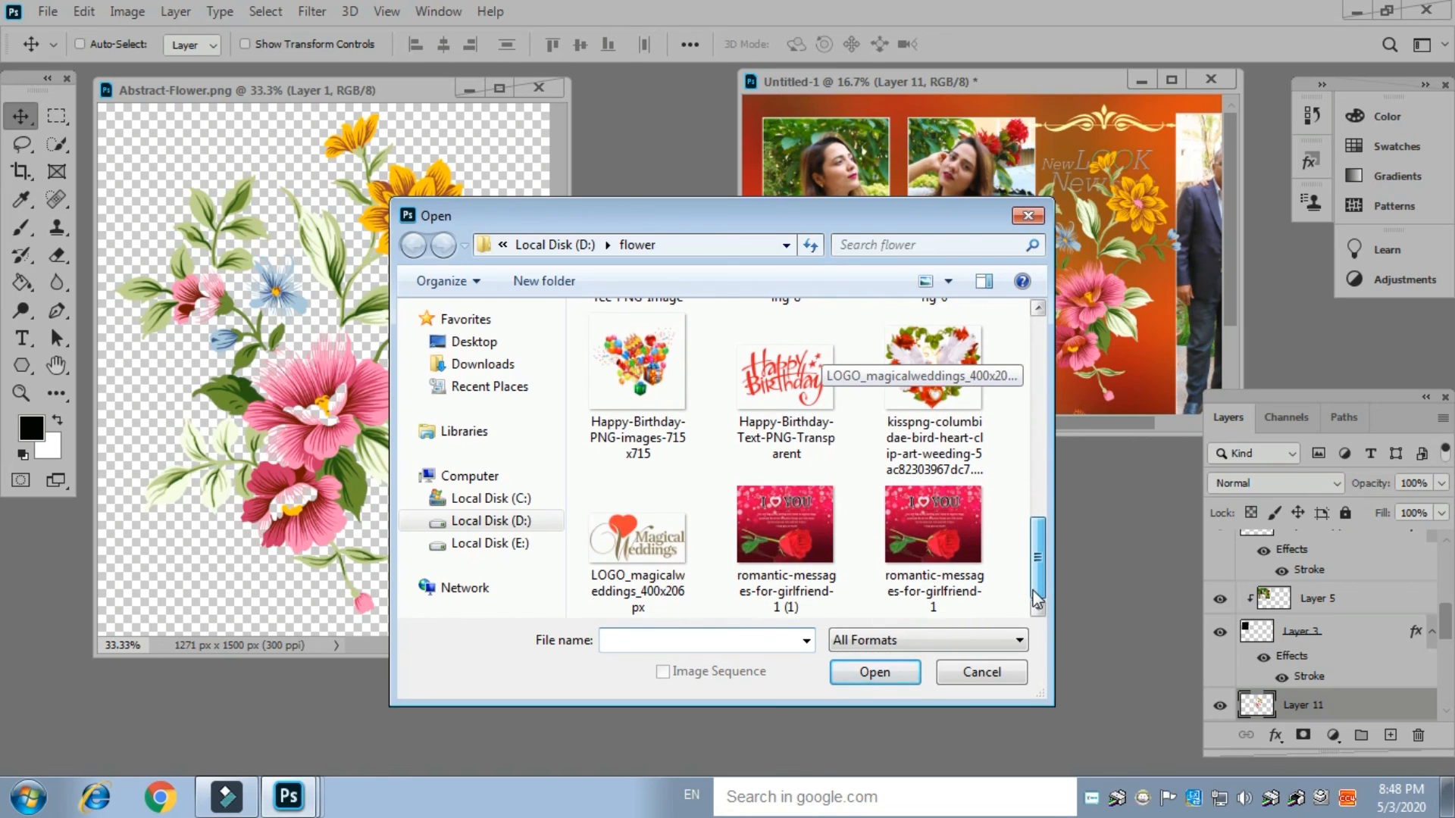
pyautogui.moveTo(1032, 591); pyautogui.dragTo(1030, 466)
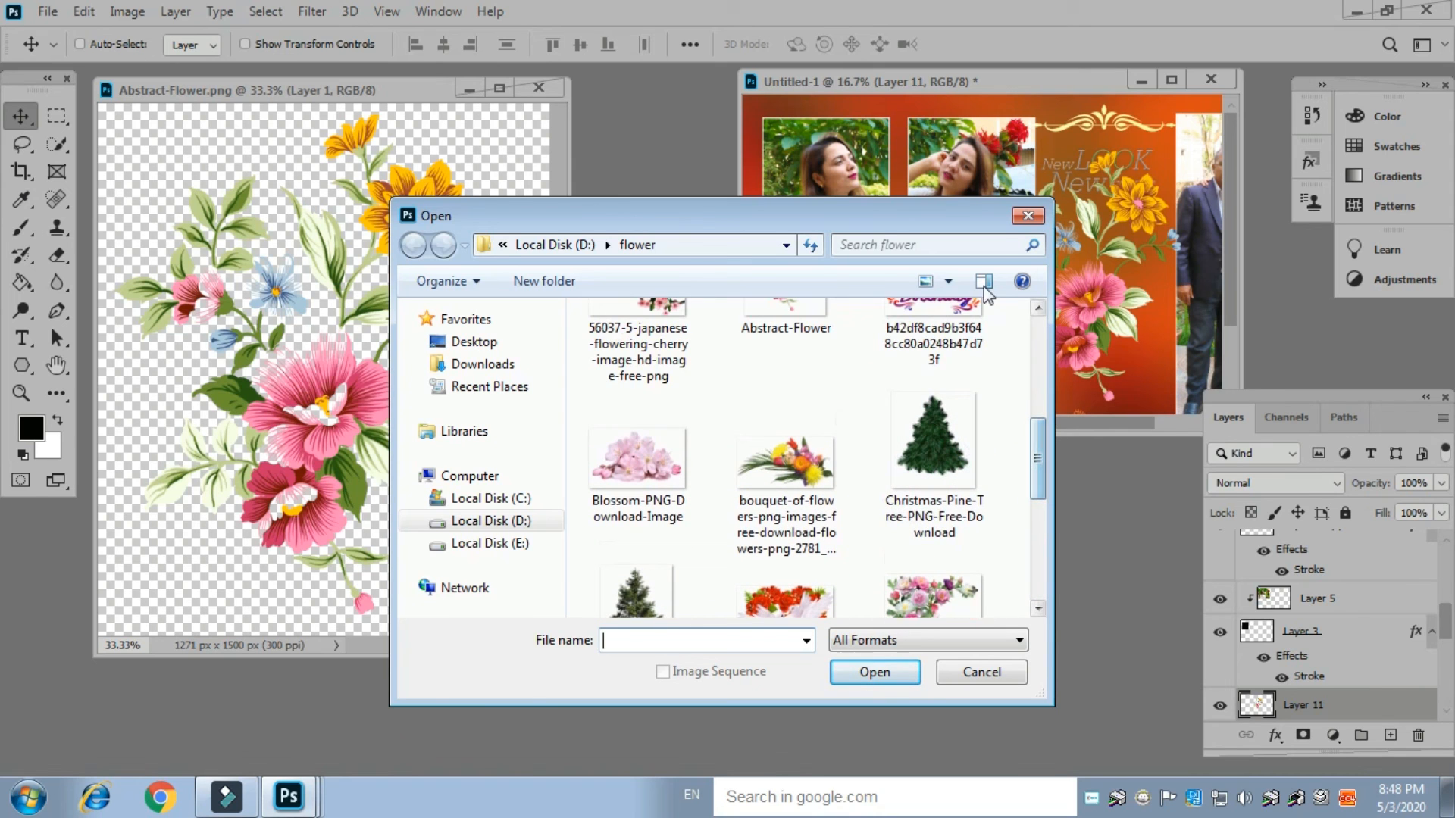
pyautogui.click(1027, 216)
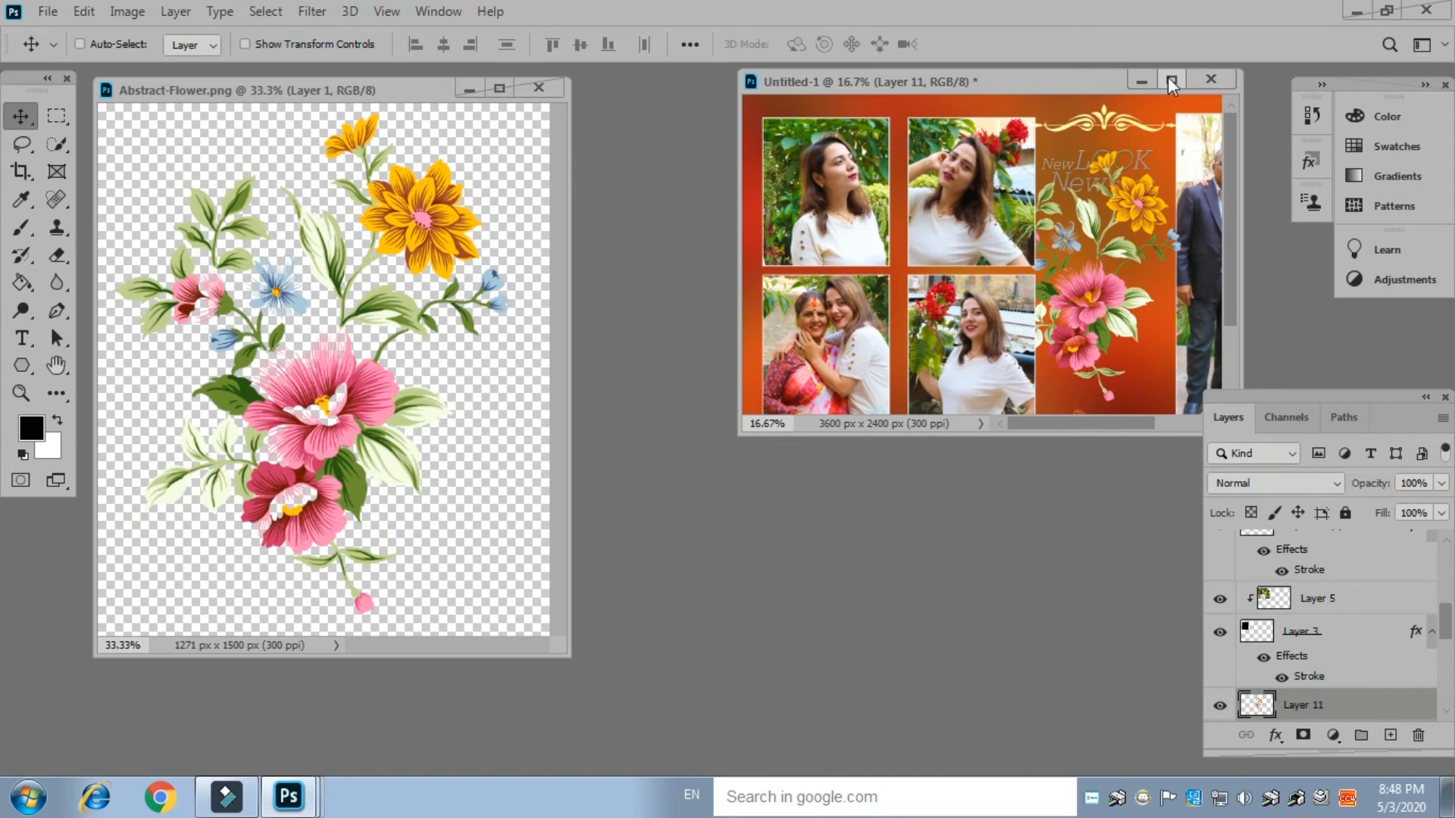
# Shrink the flower bouquet and centre it in the gap between the "New Look New Style" and "Beautiful moments" titles
pyautogui.click(1171, 81)
pyautogui.moveTo(737, 355); pyautogui.dragTo(762, 366)
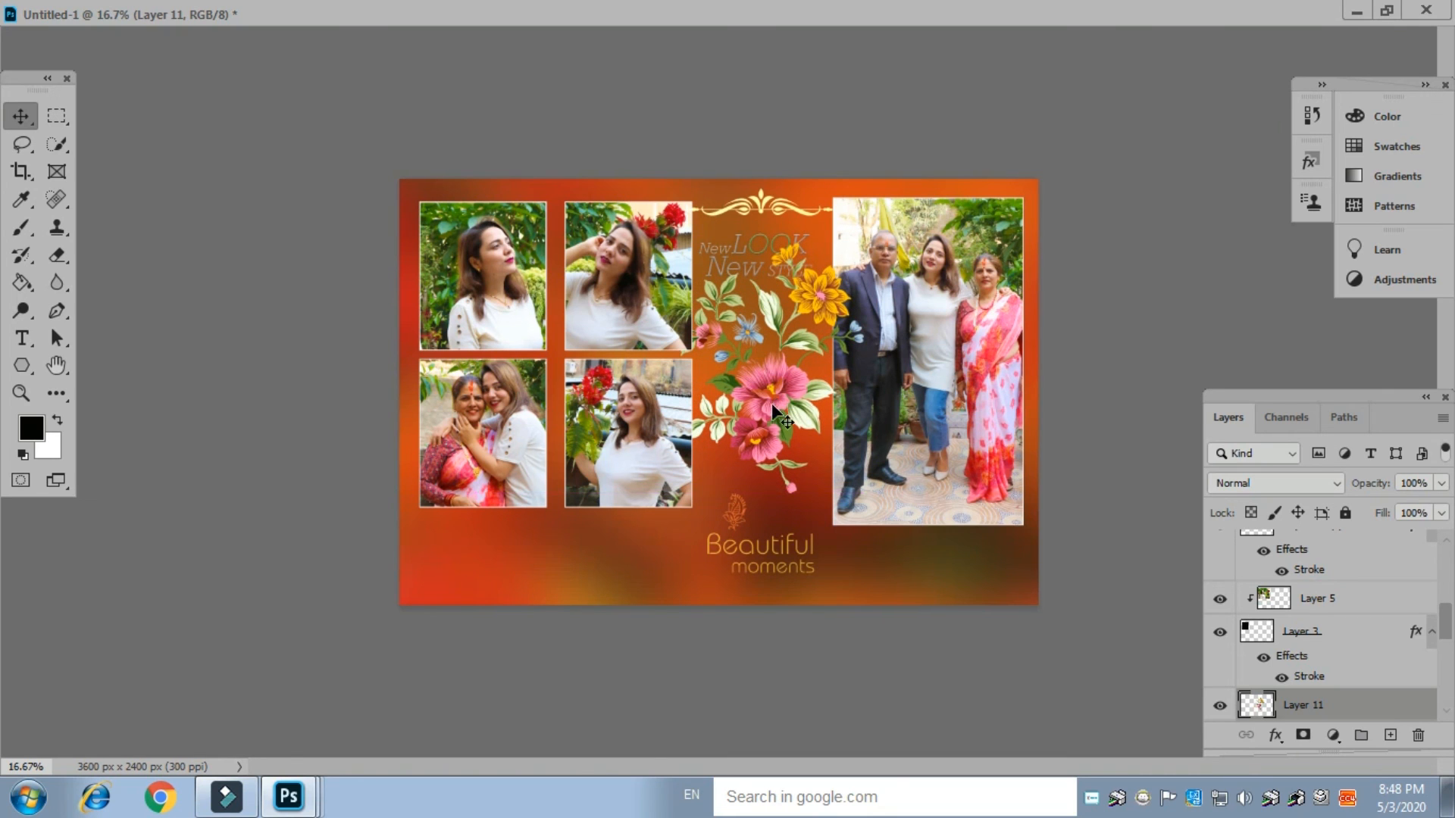
pyautogui.hotkey('ctrl', 't')
pyautogui.moveTo(861, 244); pyautogui.dragTo(786, 341)
pyautogui.moveTo(737, 430); pyautogui.dragTo(768, 411)
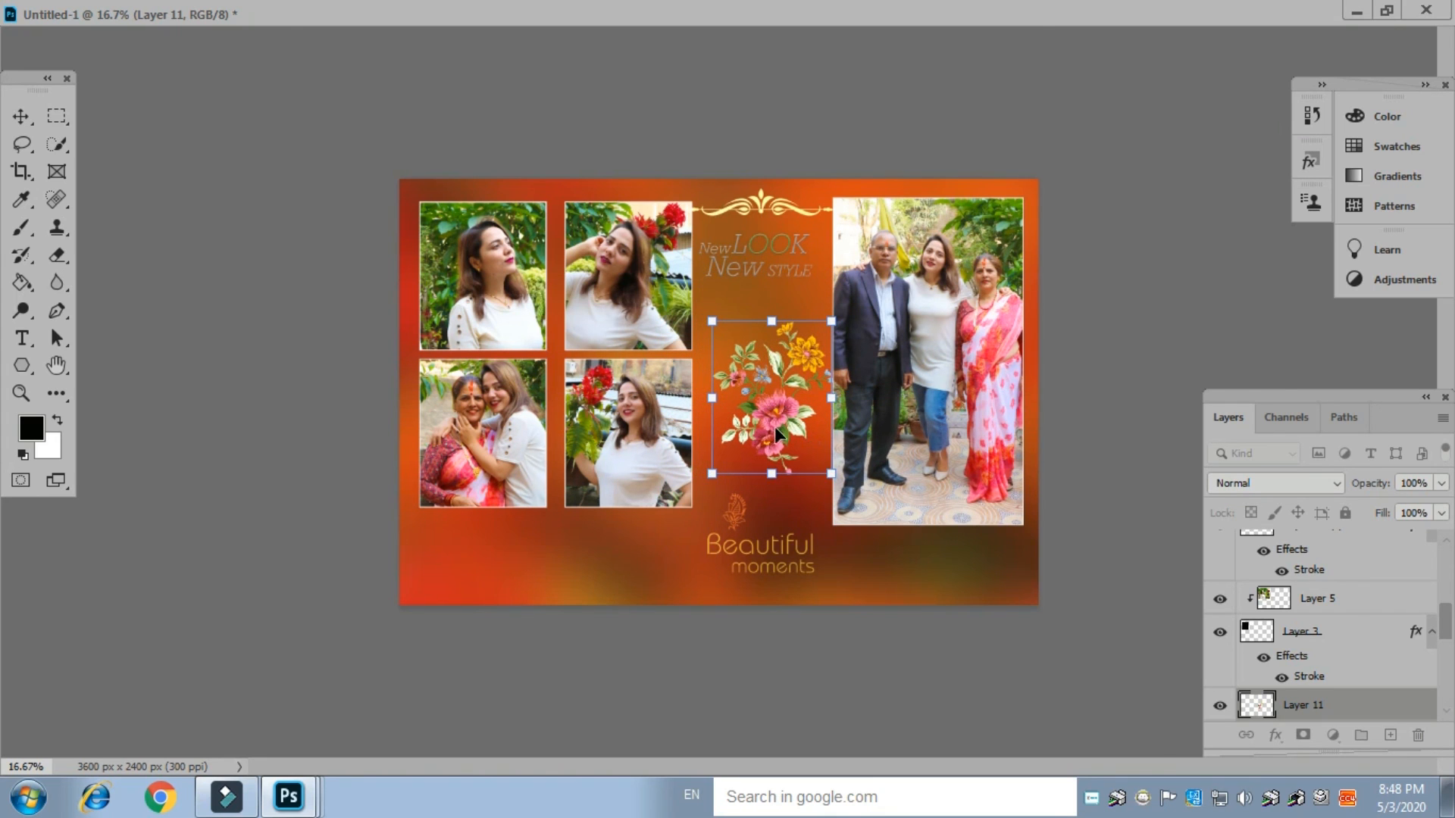
pyautogui.press('Return')
pyautogui.moveTo(764, 406); pyautogui.dragTo(757, 397)
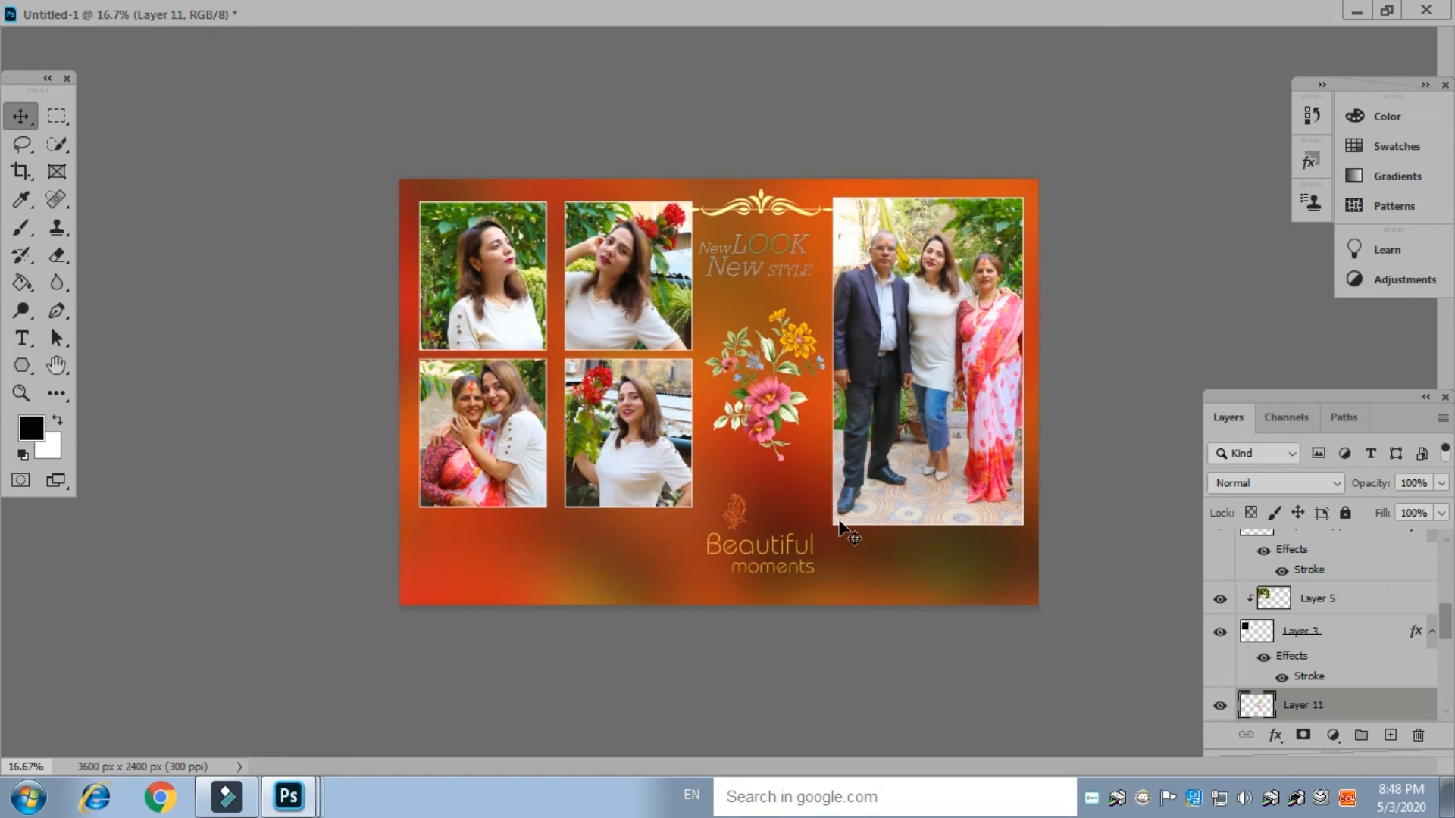
# Set the flower layer's blend mode to Linear Light and its opacity to 52%
pyautogui.click(1330, 485)
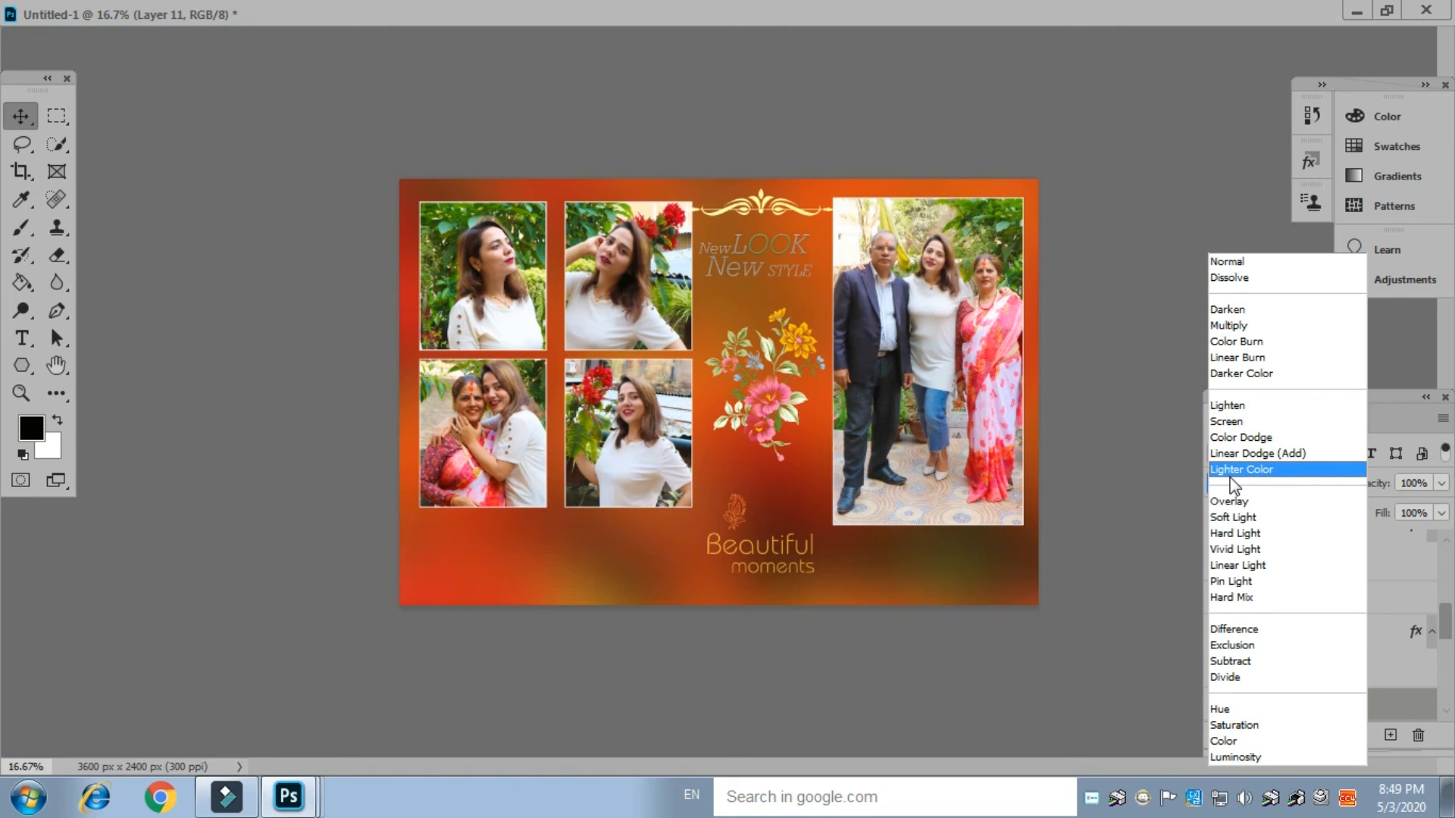
pyautogui.click(1233, 567)
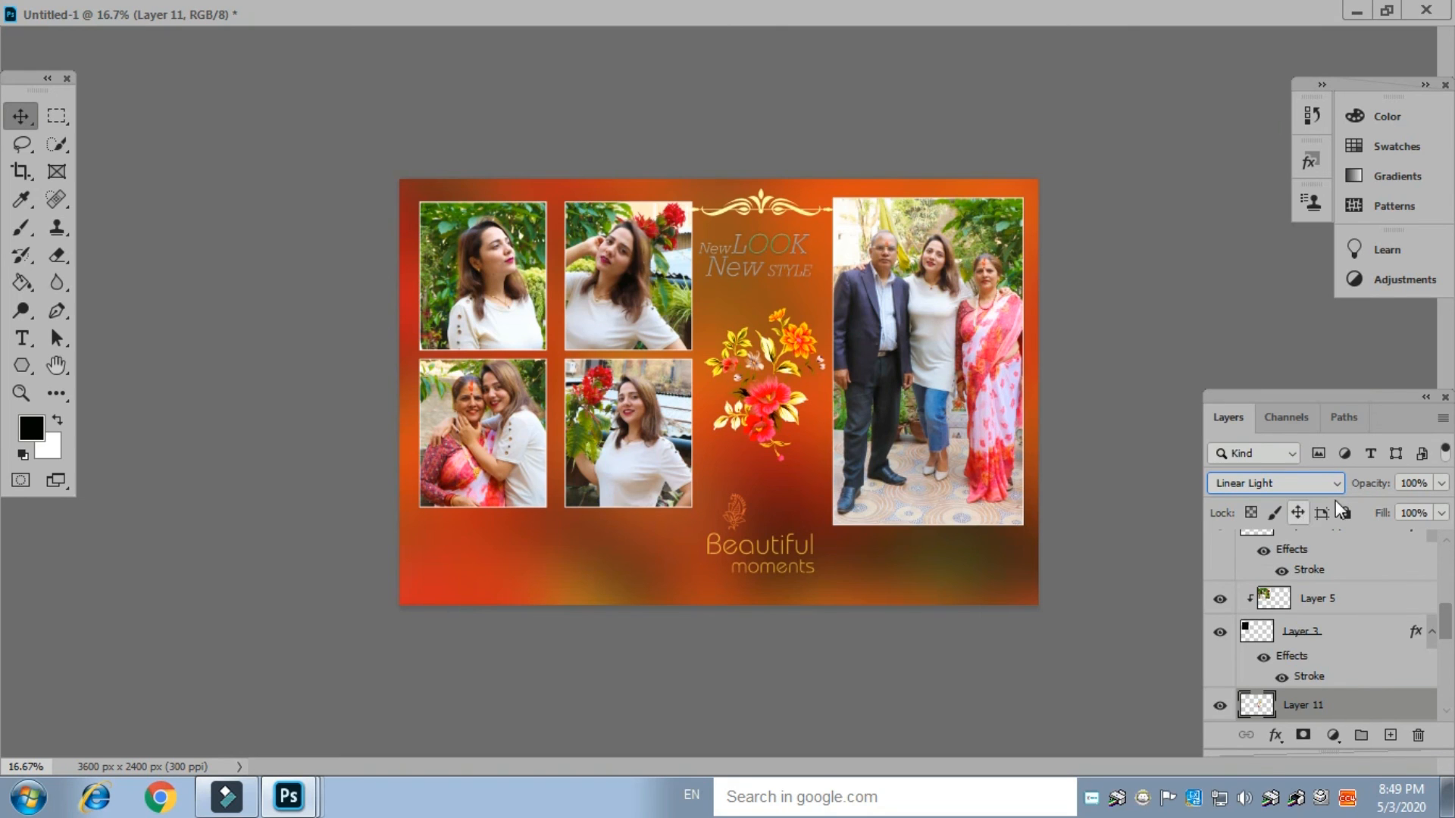
pyautogui.click(1441, 483)
pyautogui.click(1393, 506)
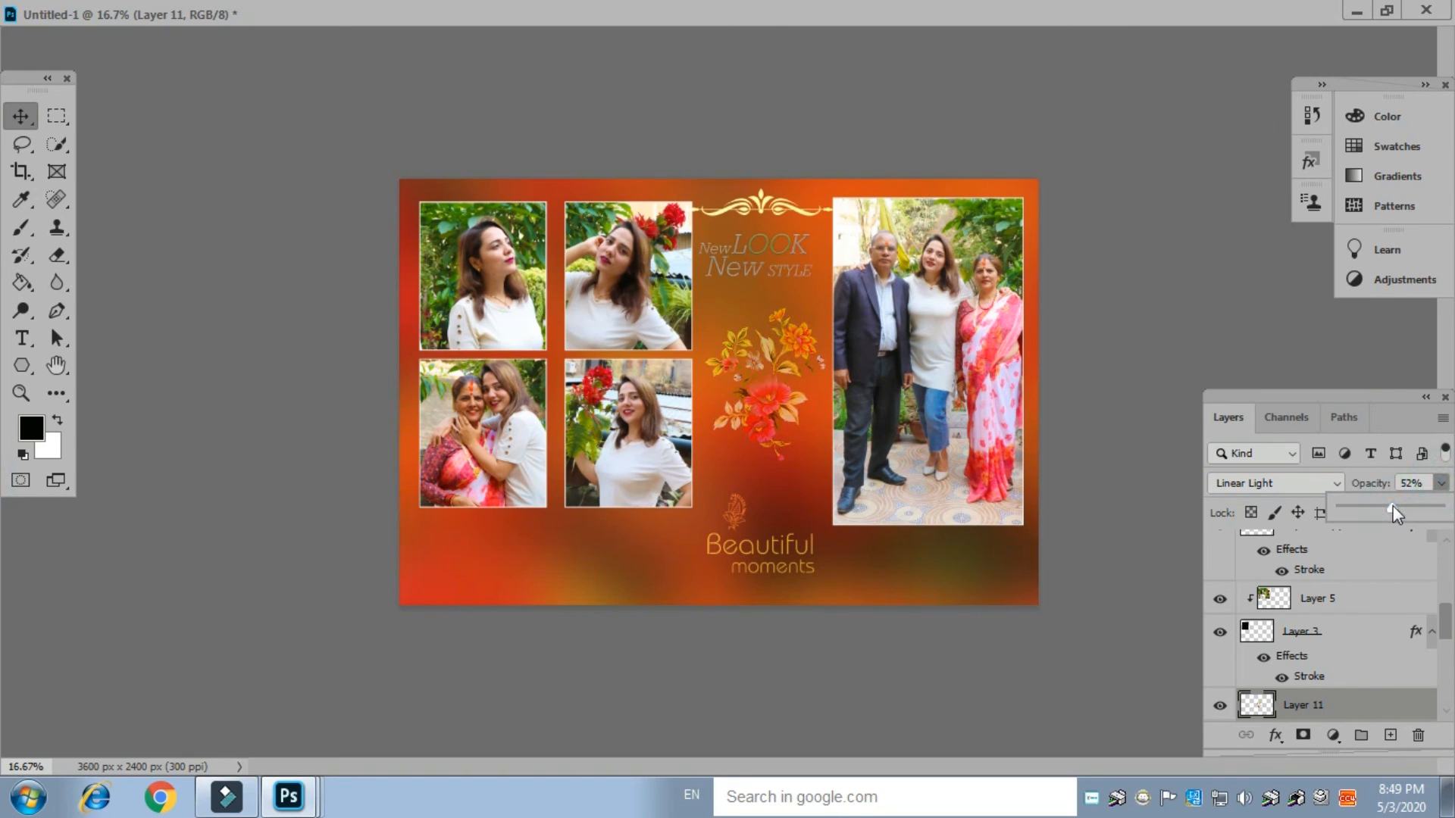
# Duplicate the flower bouquet three times in a row along the bottom edge below the small photo frames
pyautogui.click(767, 407)
pyautogui.moveTo(767, 407); pyautogui.dragTo(460, 570)
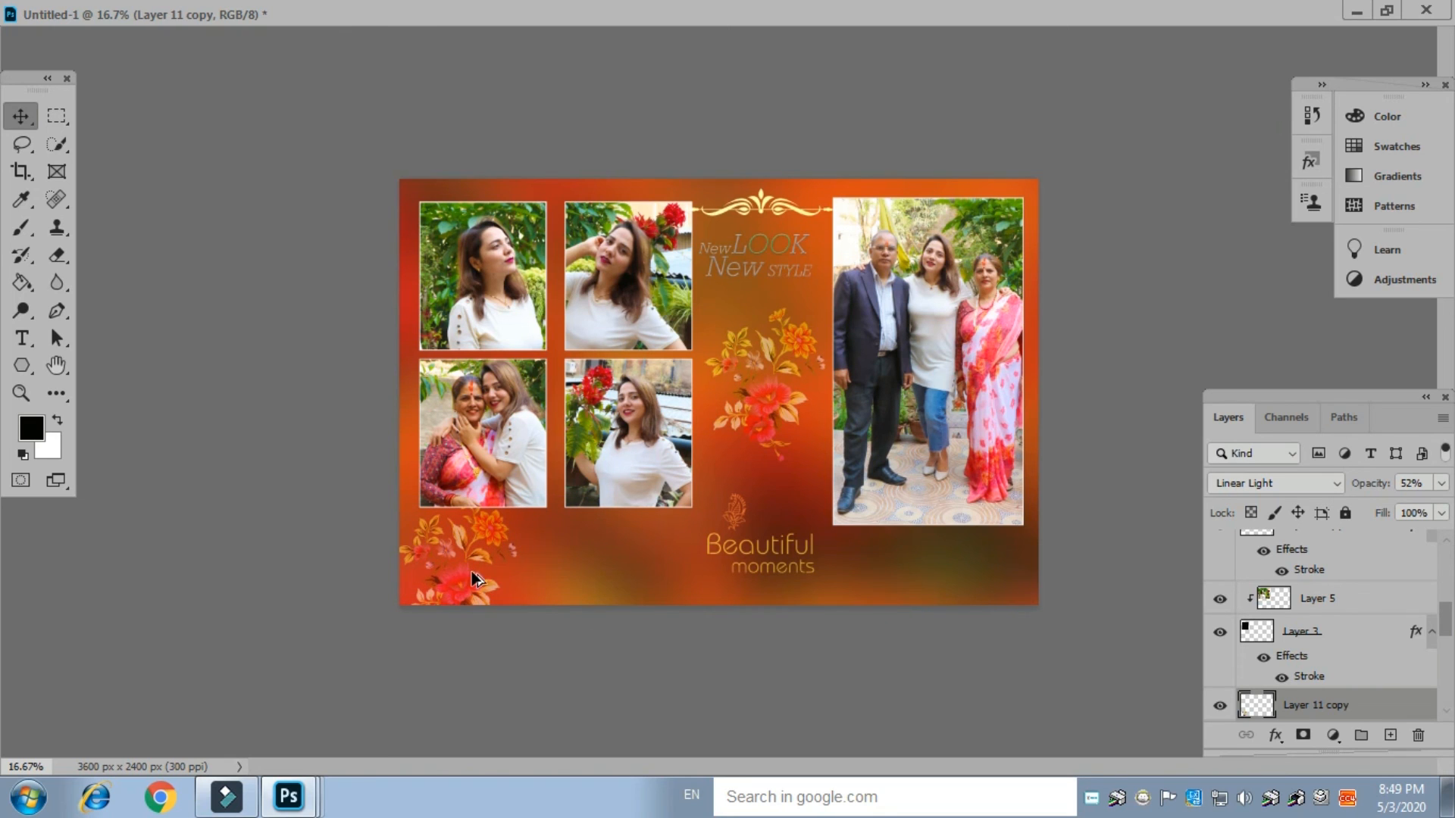
pyautogui.moveTo(461, 572); pyautogui.dragTo(639, 566)
pyautogui.moveTo(679, 590); pyautogui.dragTo(679, 589)
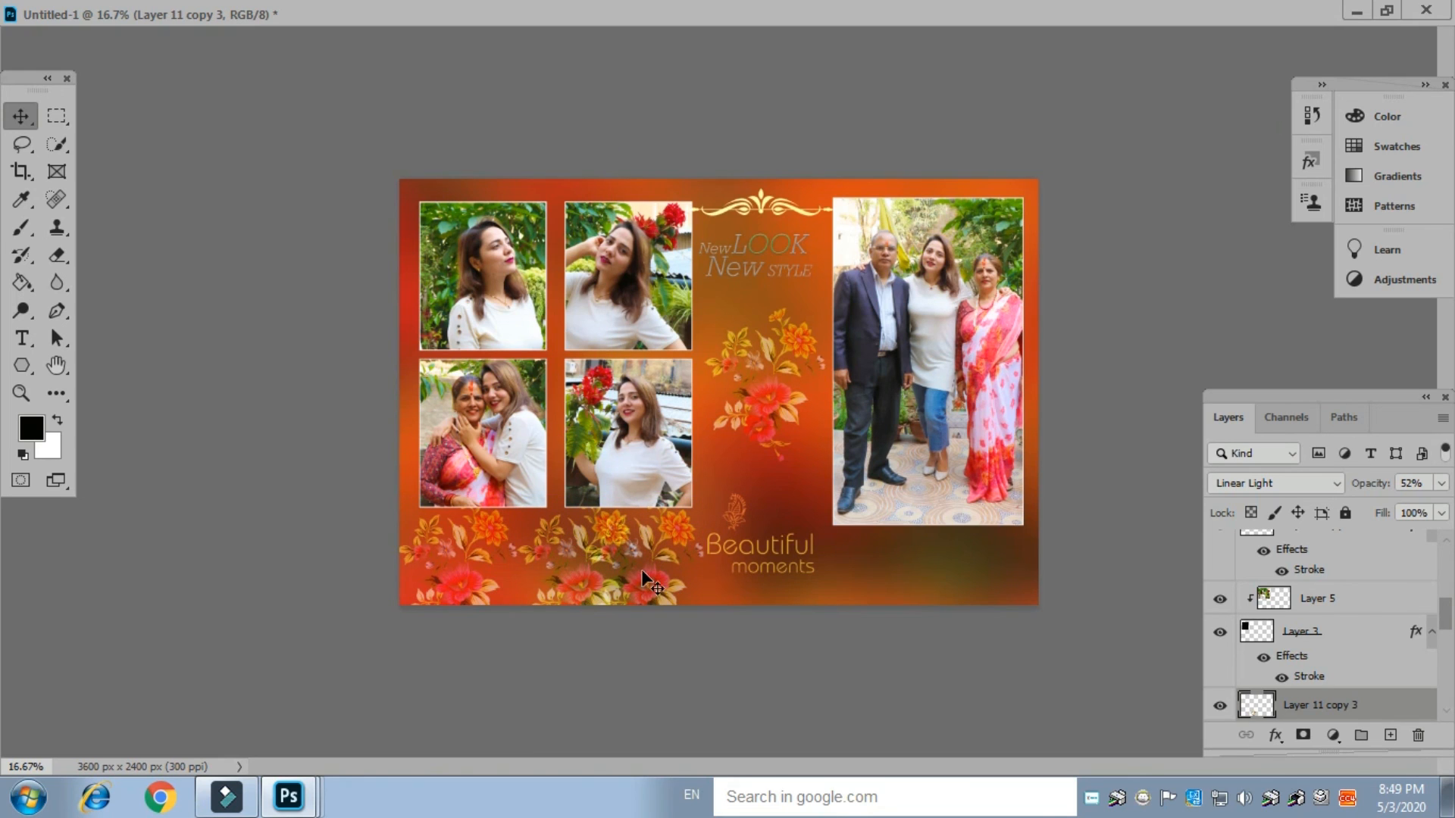
# Place a smaller flower copy in the composition's lower-right corner and duplicate it beside itself under the large photo
pyautogui.moveTo(638, 567); pyautogui.dragTo(979, 571)
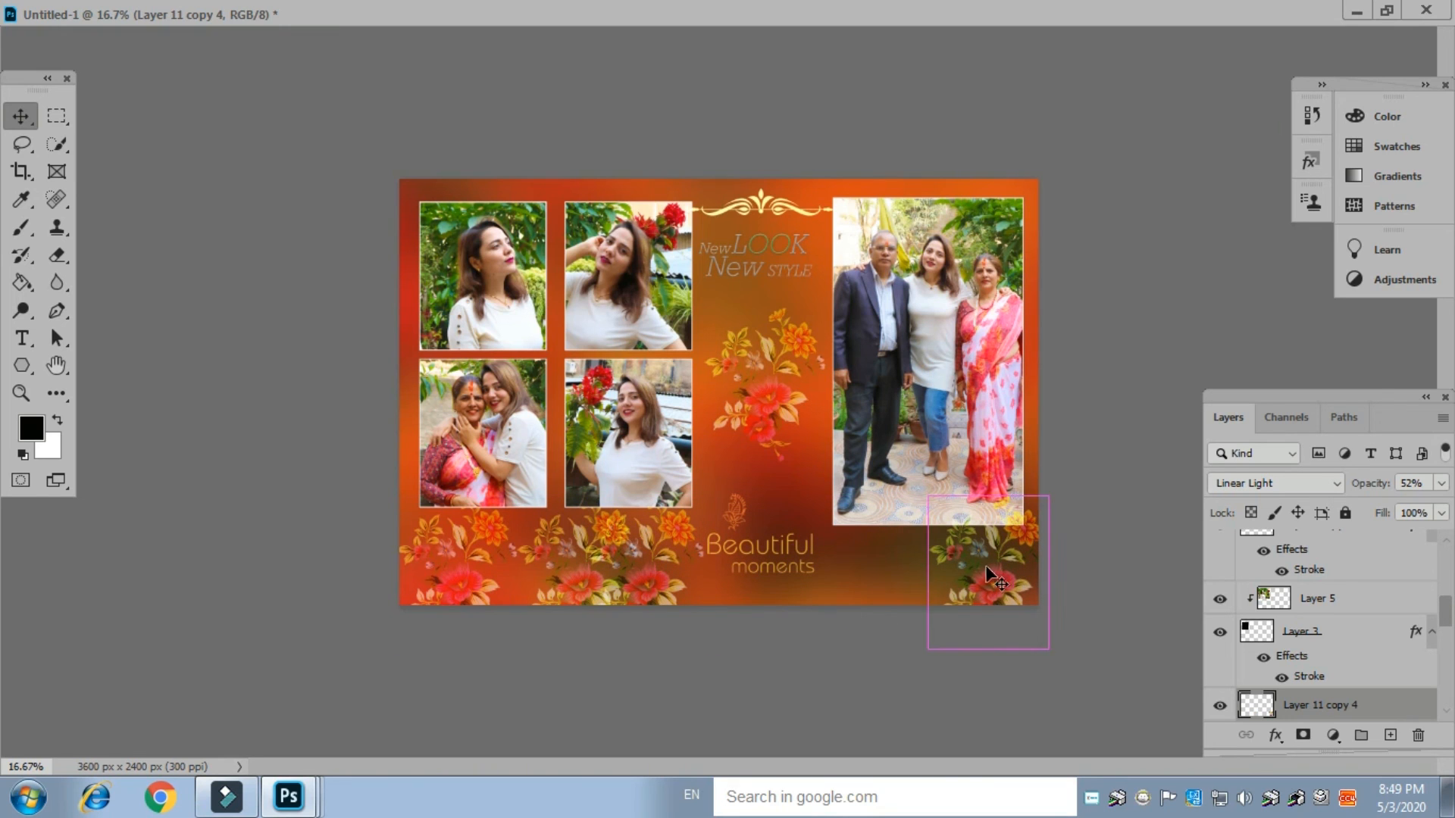
pyautogui.hotkey('ctrl', 't')
pyautogui.moveTo(1048, 495); pyautogui.dragTo(1022, 529)
pyautogui.moveTo(979, 578); pyautogui.dragTo(994, 583)
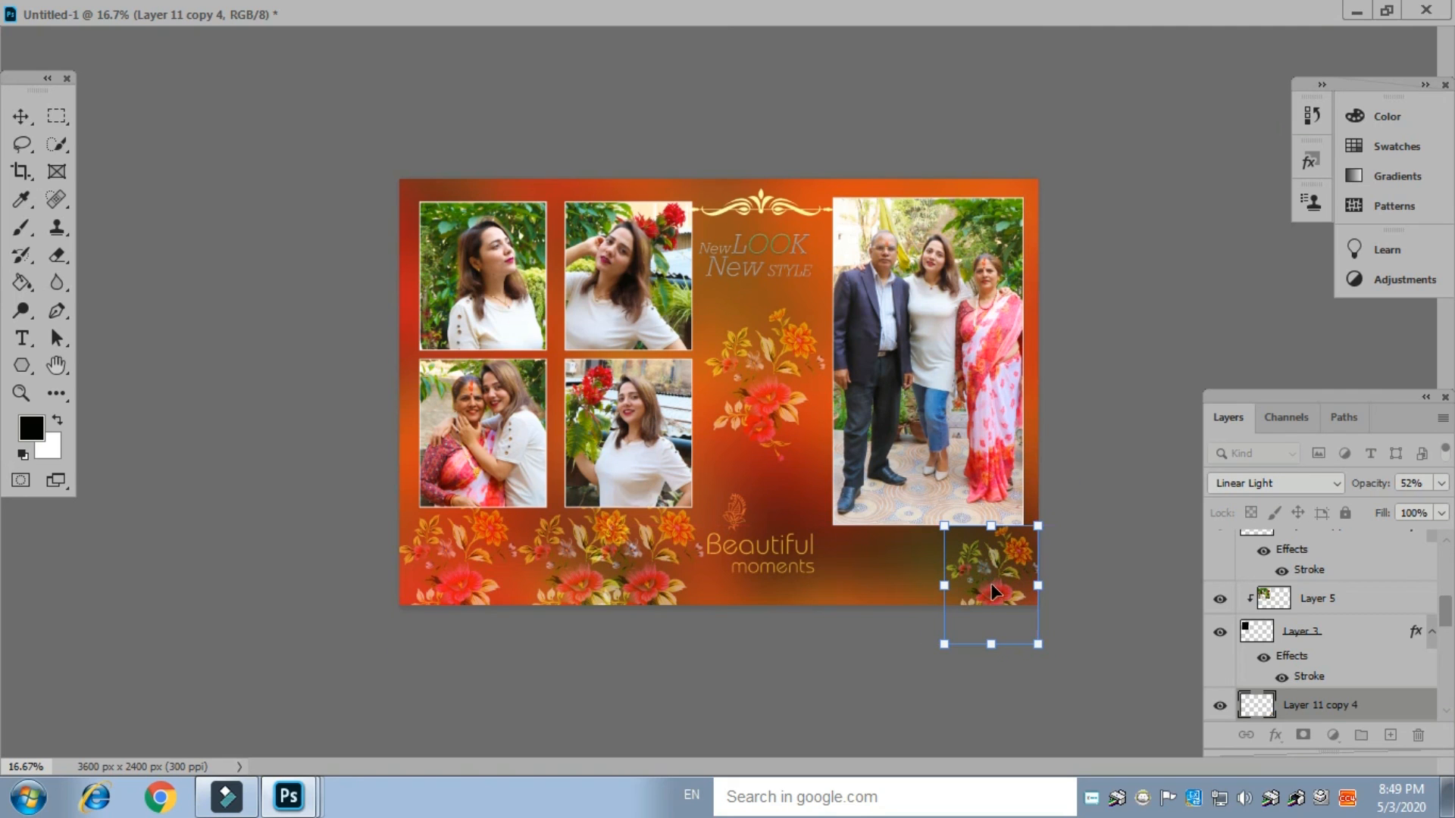
pyautogui.press('Return')
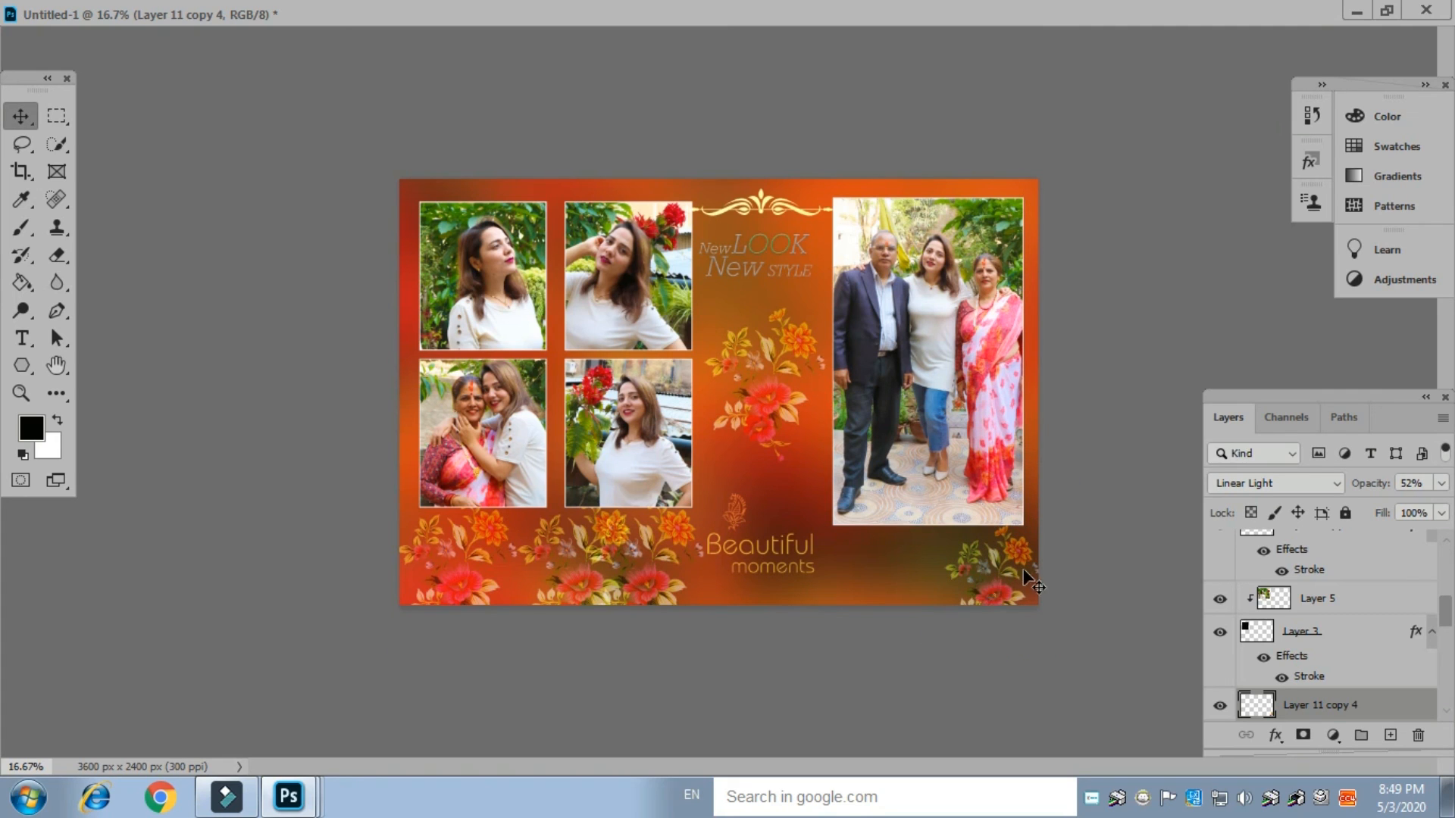
pyautogui.moveTo(982, 595); pyautogui.dragTo(865, 590)
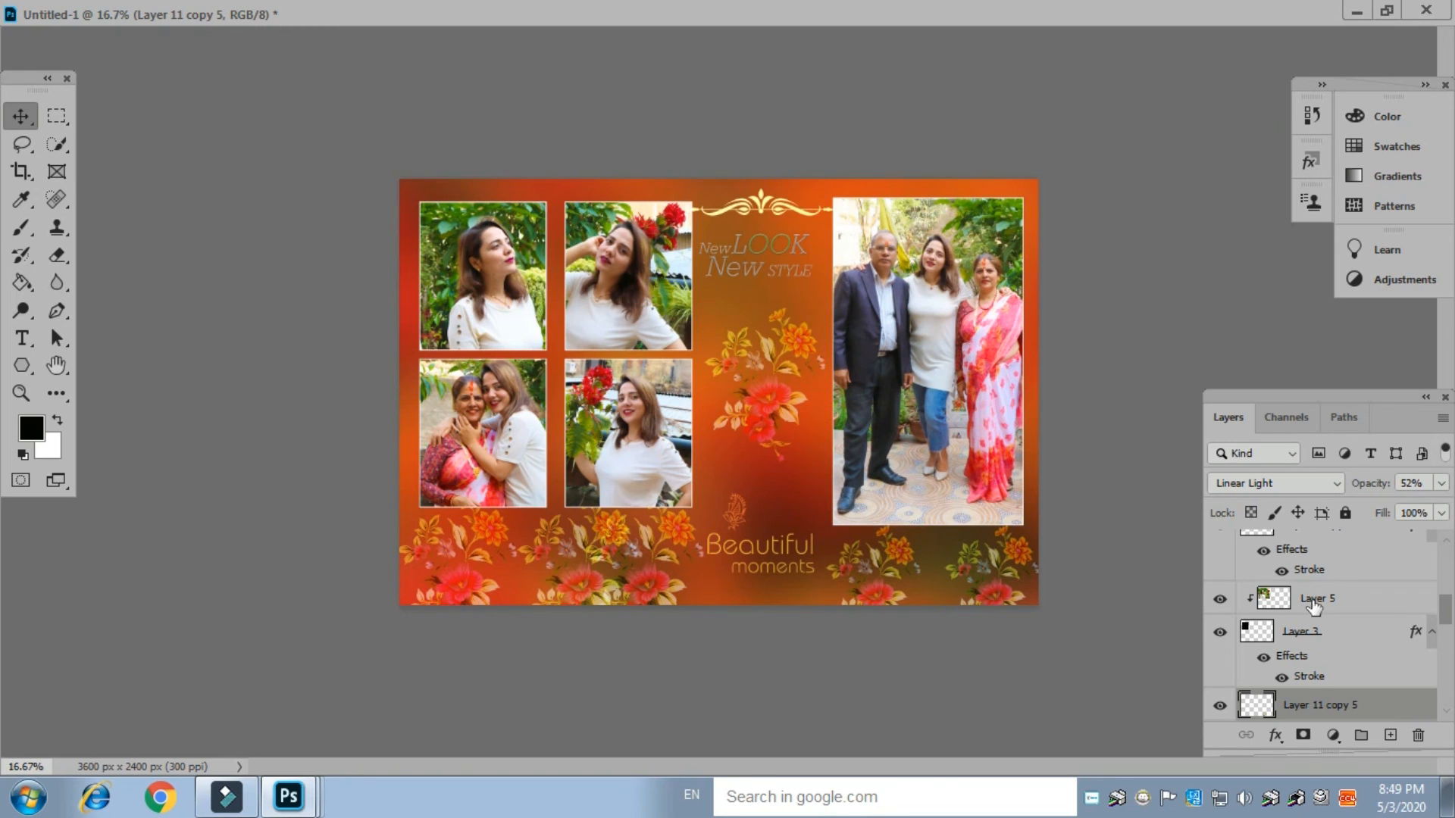